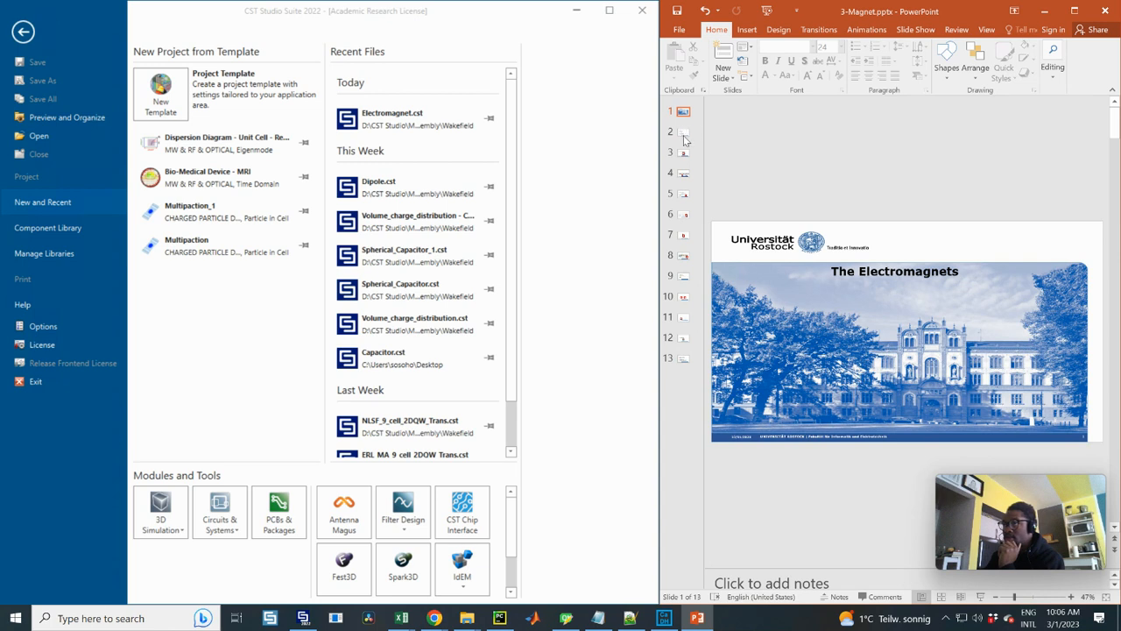
# Review the presentation slides on electromagnet questions, the required geometry and the CST model instructions
pyautogui.click(683, 132)
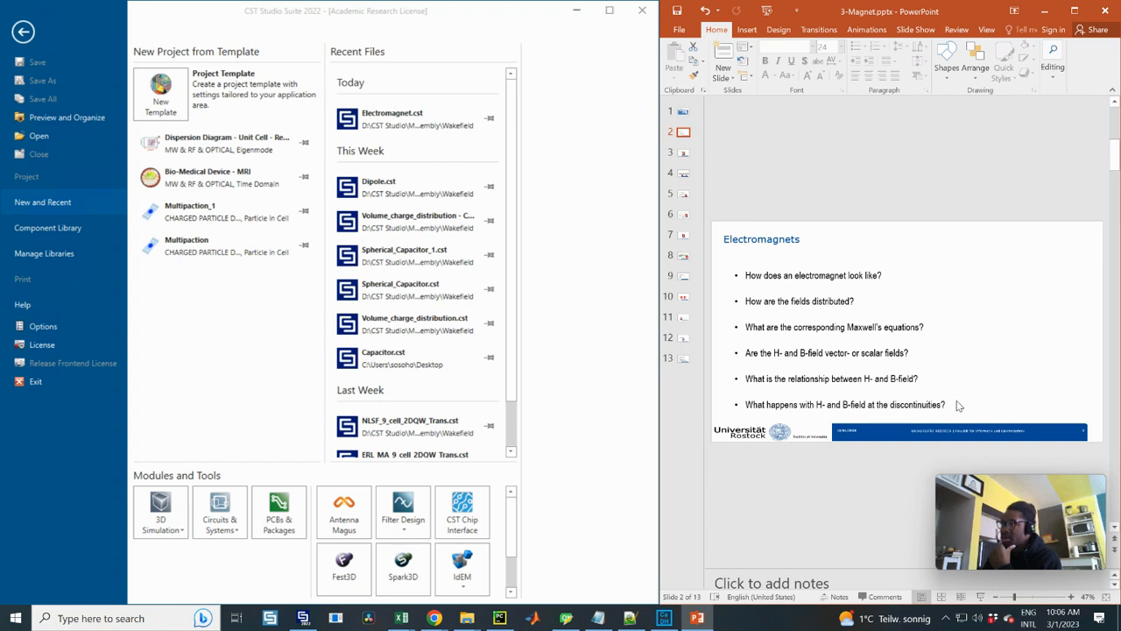
pyautogui.click(684, 154)
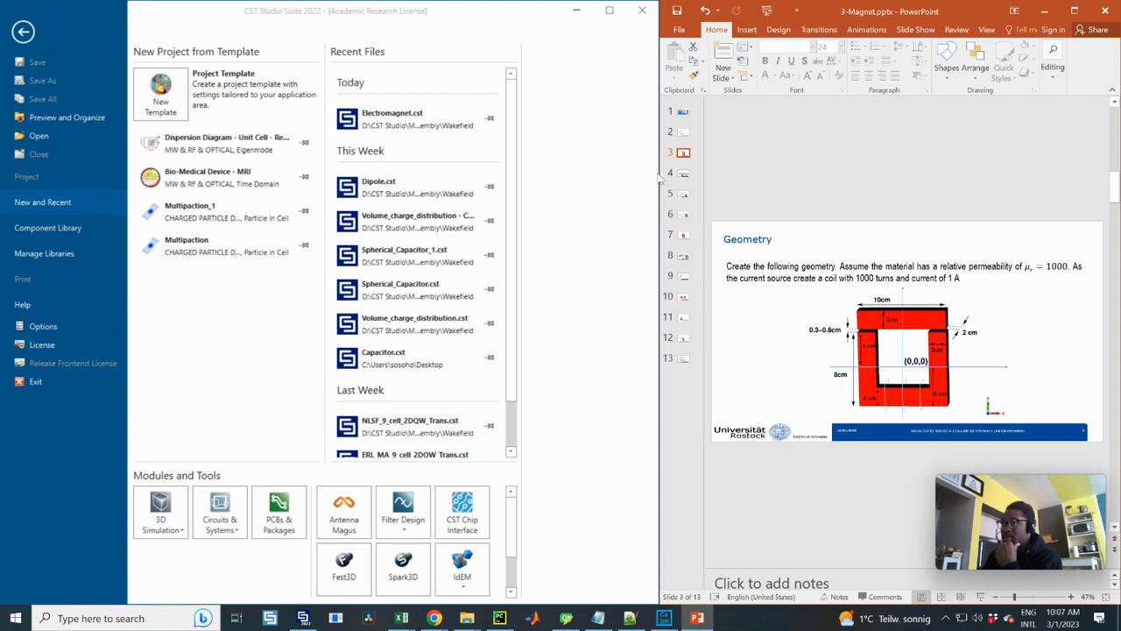
pyautogui.click(683, 135)
pyautogui.click(683, 154)
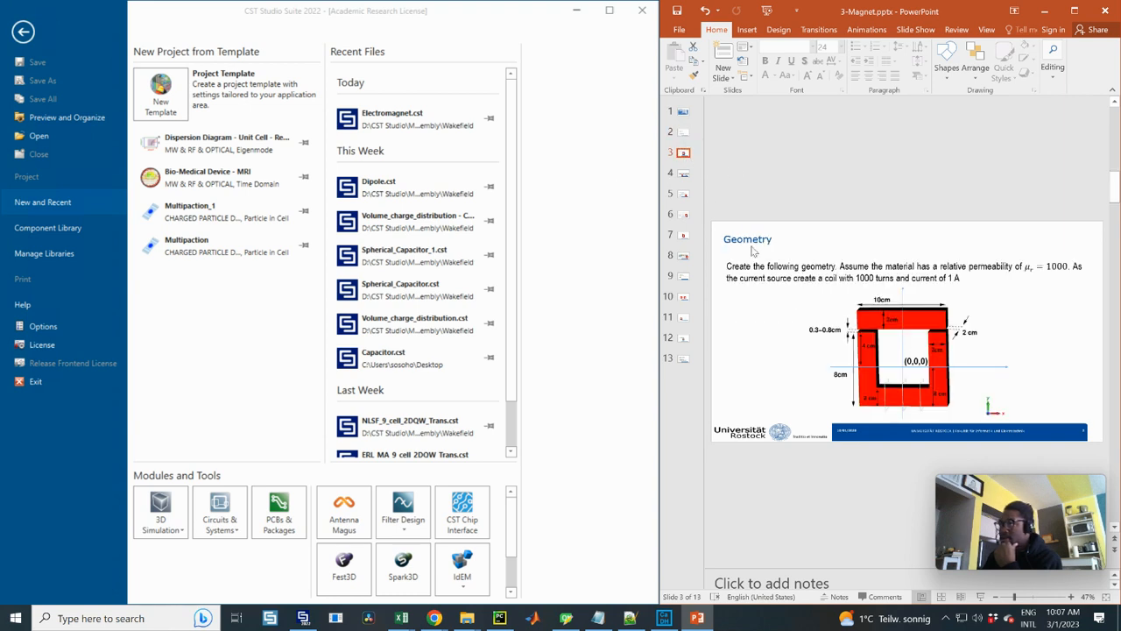
pyautogui.click(683, 174)
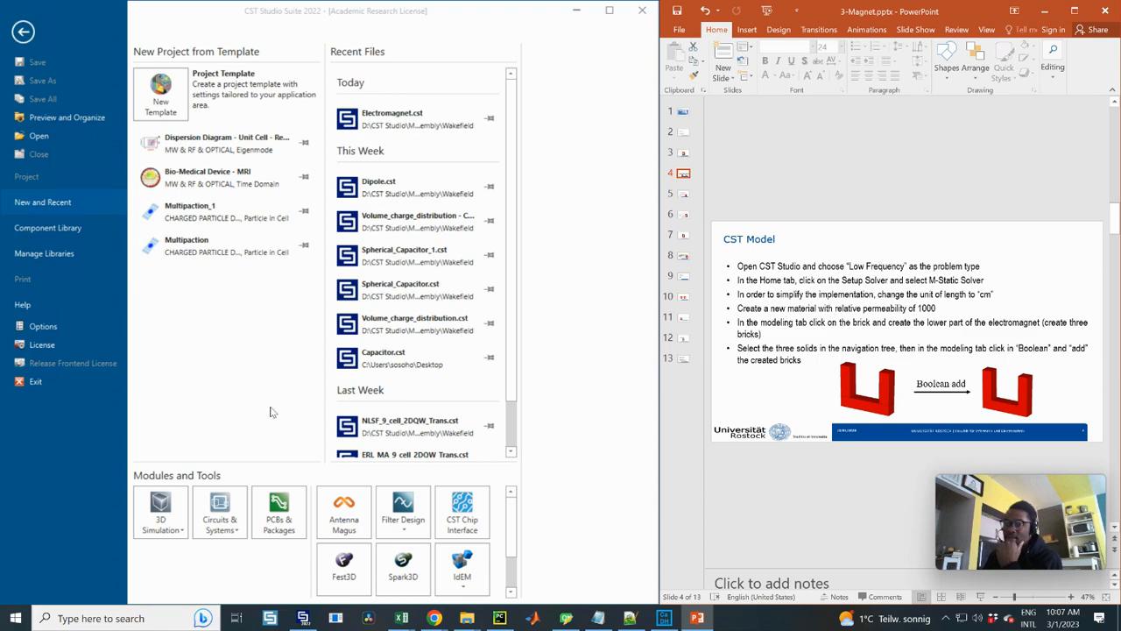
# Start an empty Low Frequency 3D simulation project and choose the M-Static Solver for it
pyautogui.click(175, 528)
pyautogui.click(182, 530)
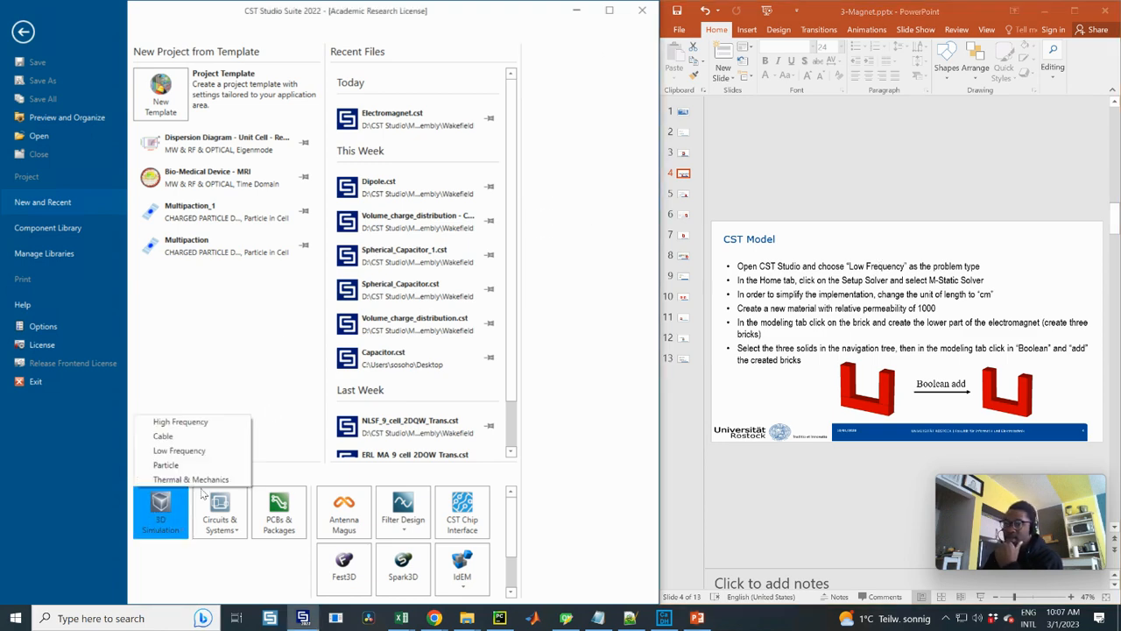
pyautogui.click(180, 450)
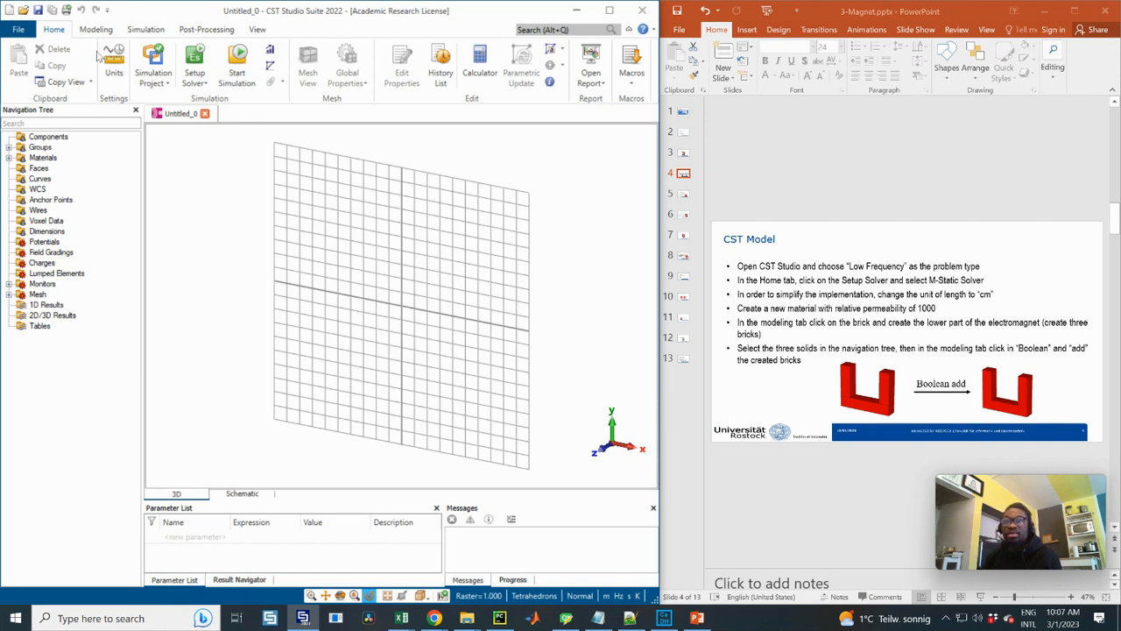
pyautogui.click(194, 82)
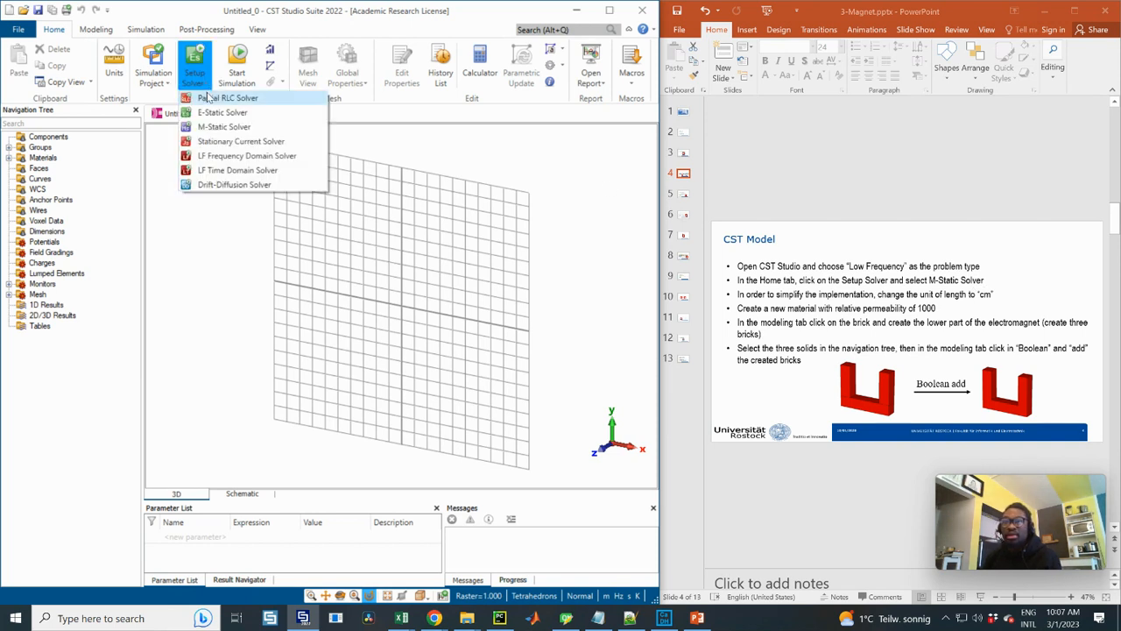
pyautogui.click(260, 128)
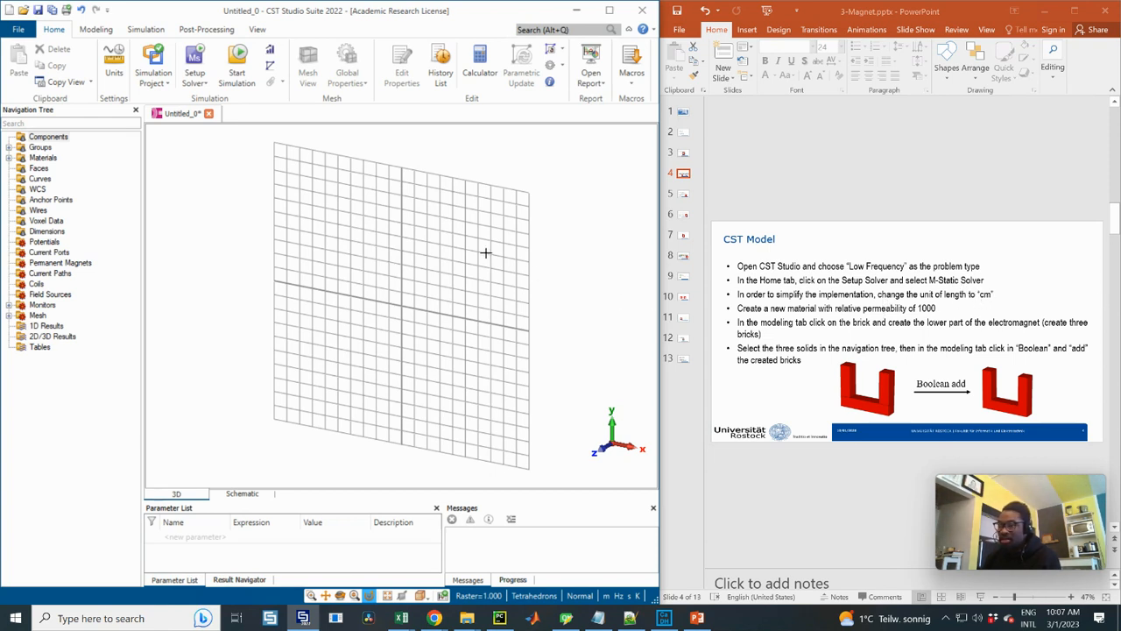
# Set the project's dimension unit to cm
pyautogui.doubleClick(608, 599)
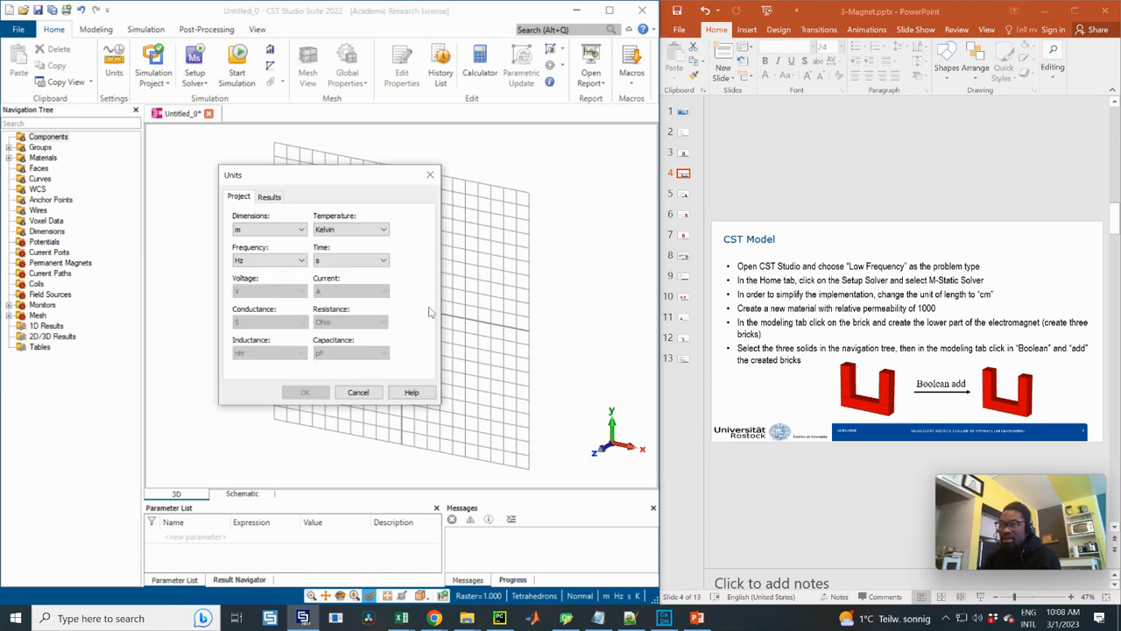
pyautogui.click(282, 231)
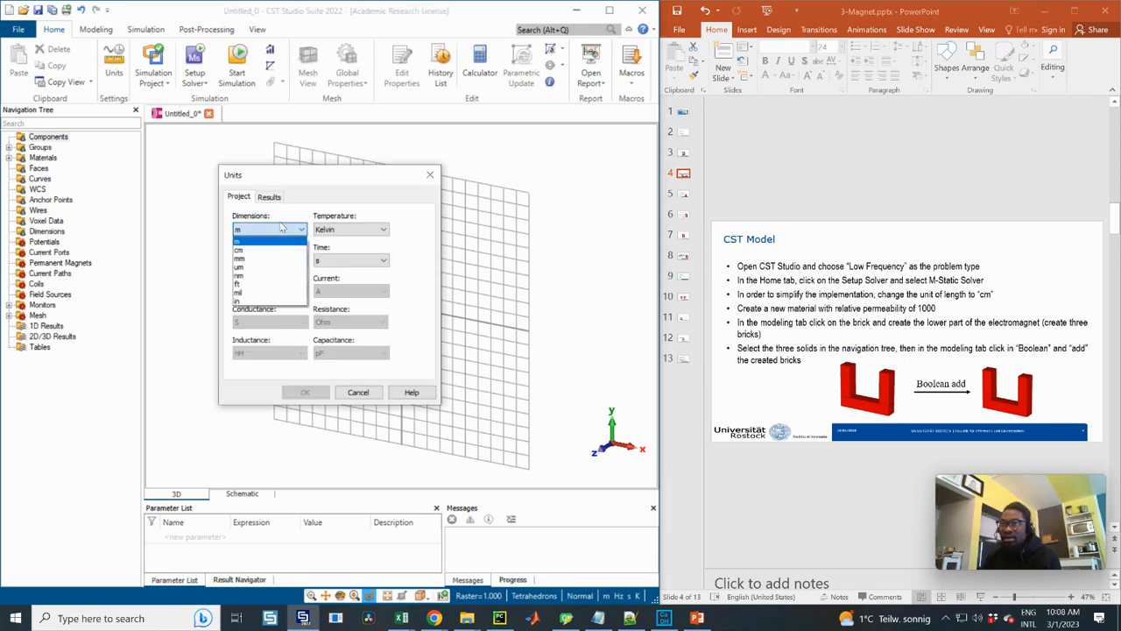
pyautogui.click(240, 253)
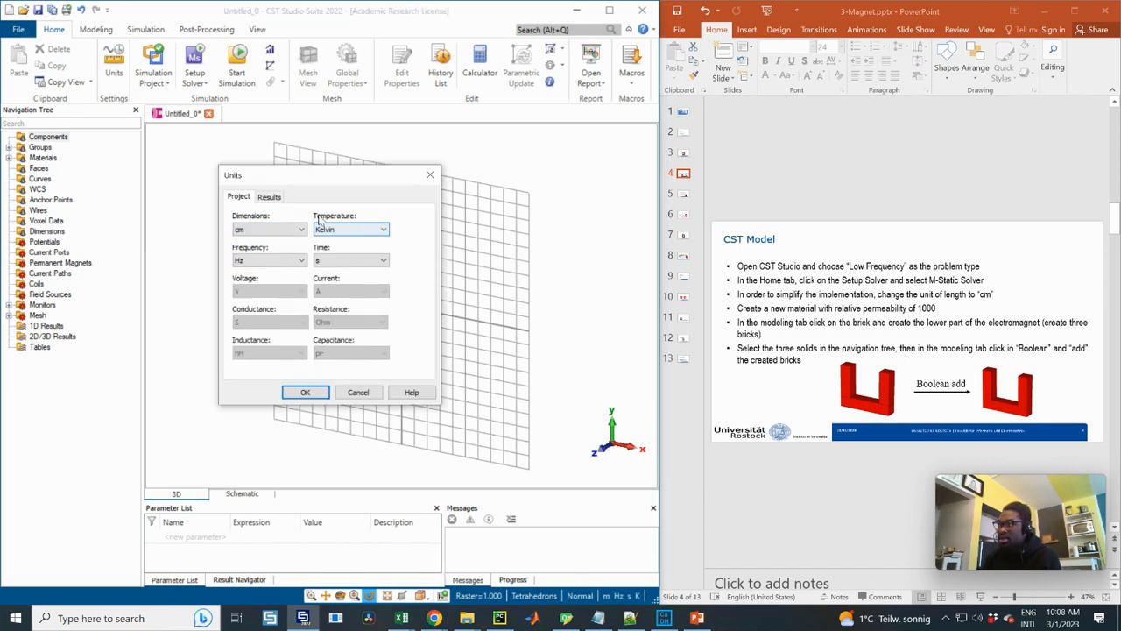
pyautogui.click(307, 392)
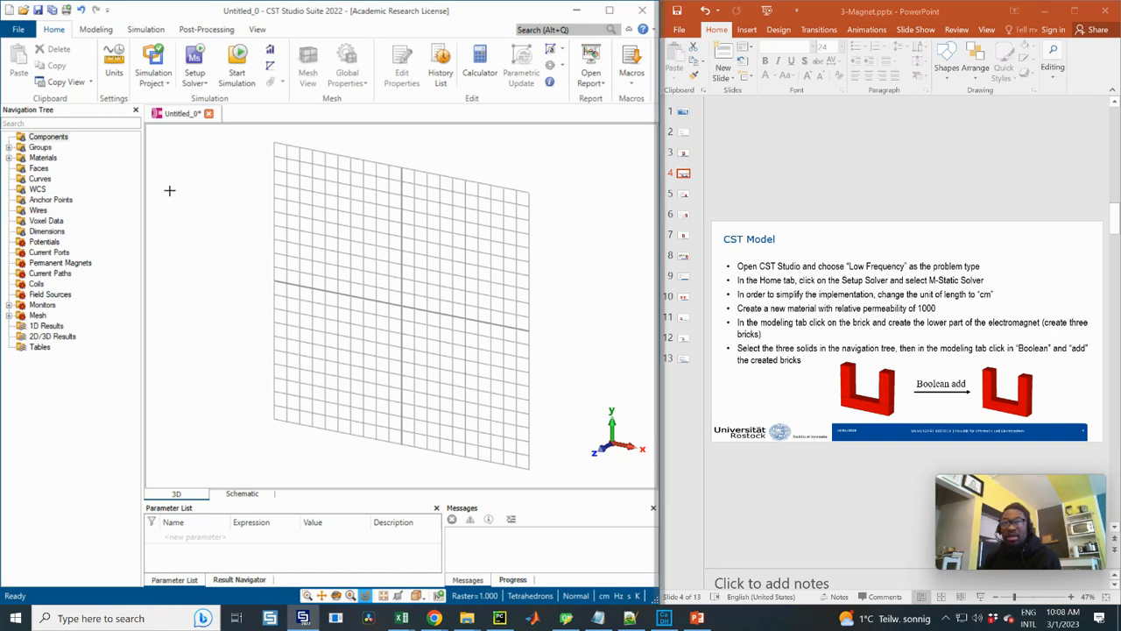
# Create a new material named material1 with a Mu of 1000 and a red color
pyautogui.click(35, 159)
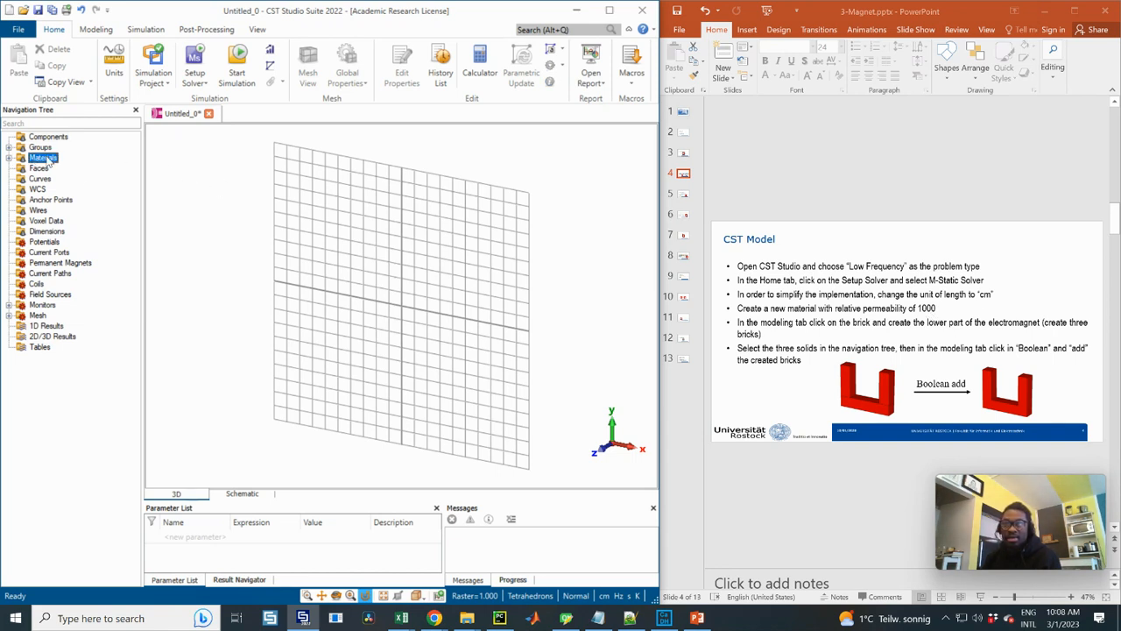
pyautogui.rightClick(49, 162)
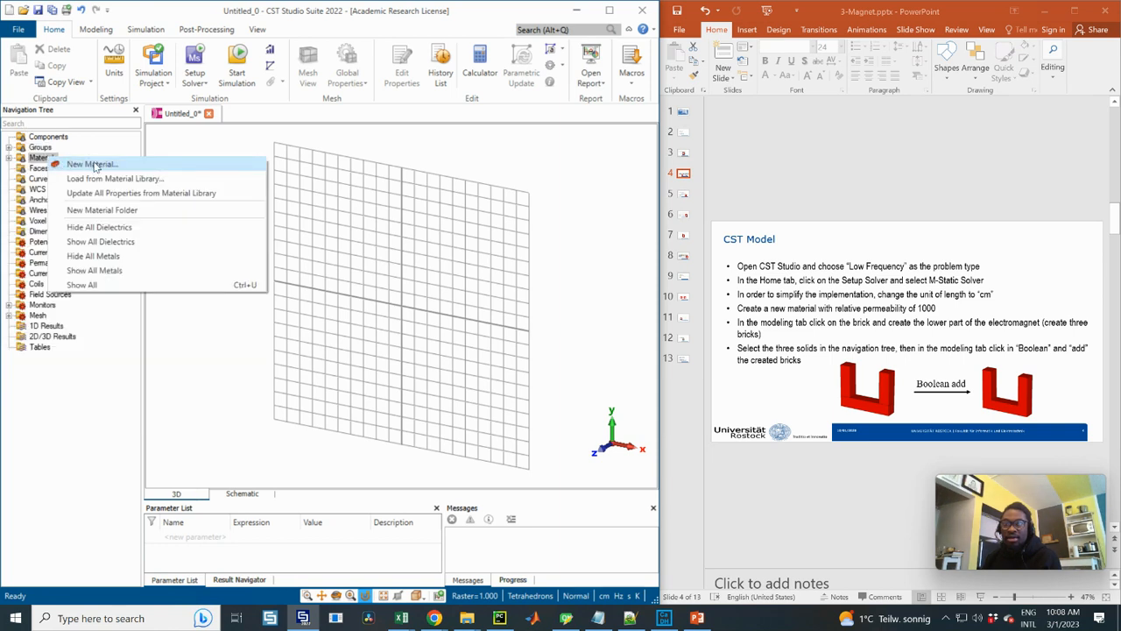
pyautogui.click(96, 166)
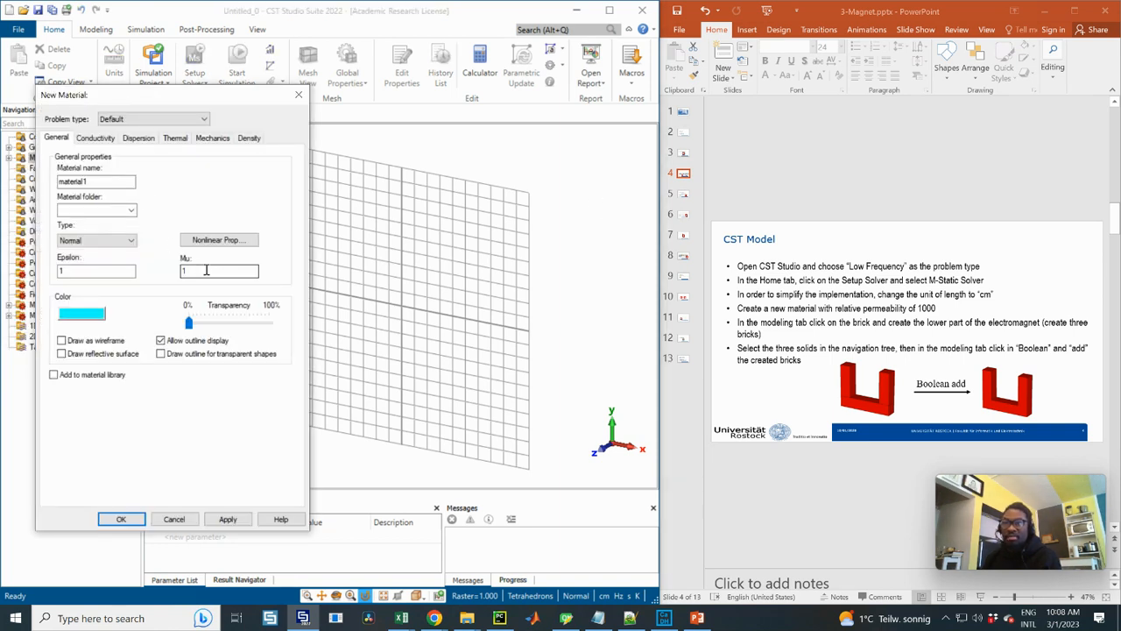
pyautogui.click(202, 271)
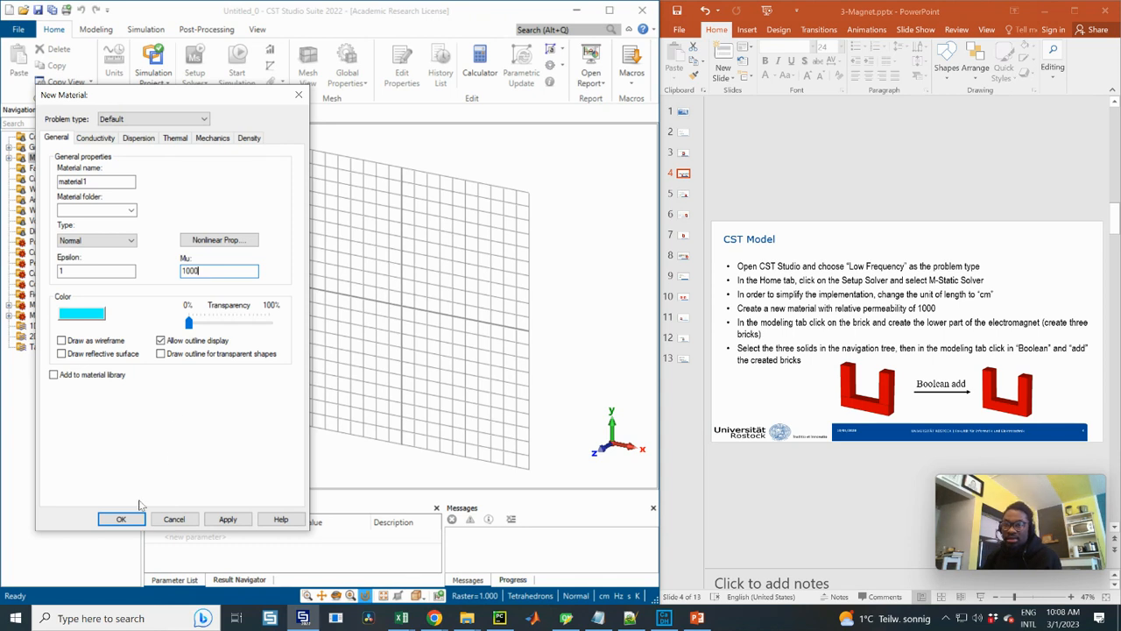
pyautogui.click(87, 315)
pyautogui.click(111, 255)
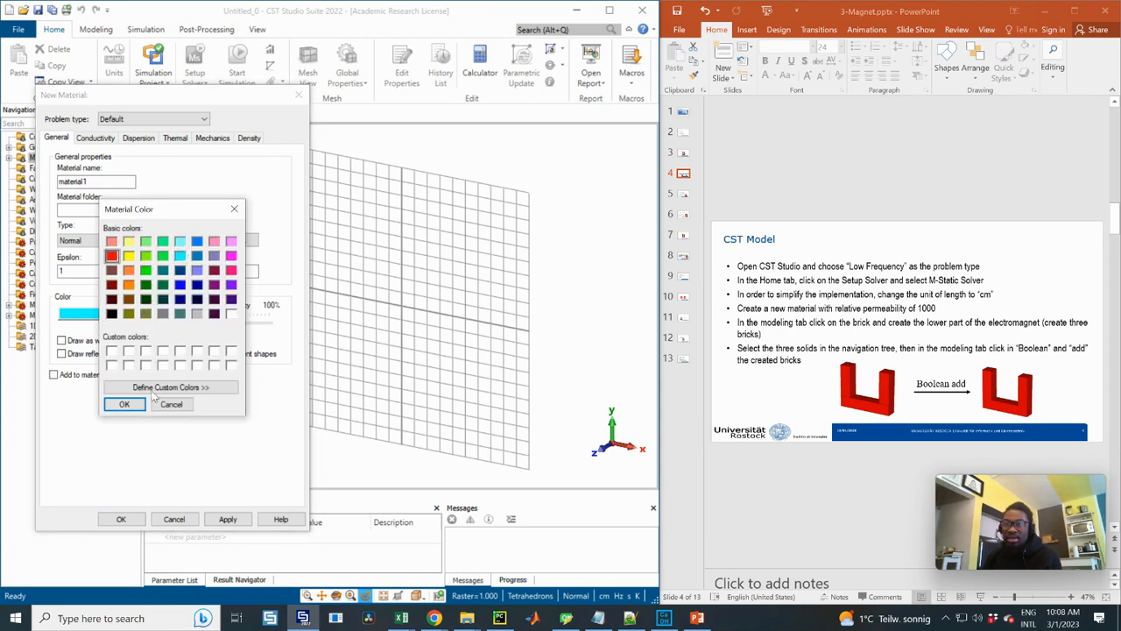
pyautogui.click(125, 405)
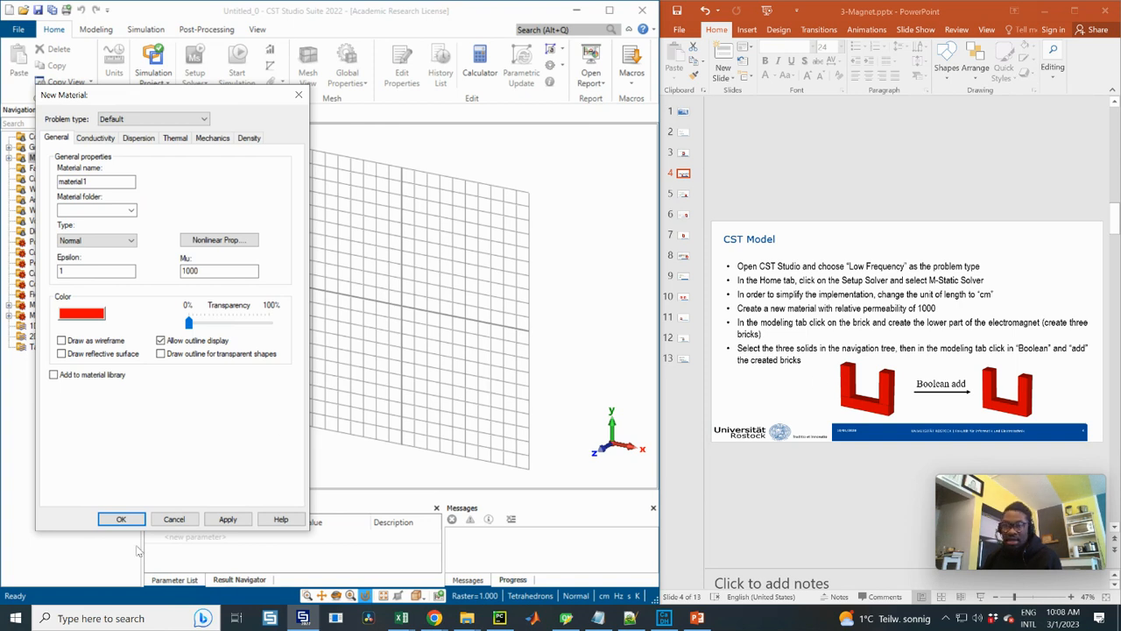
pyautogui.click(121, 520)
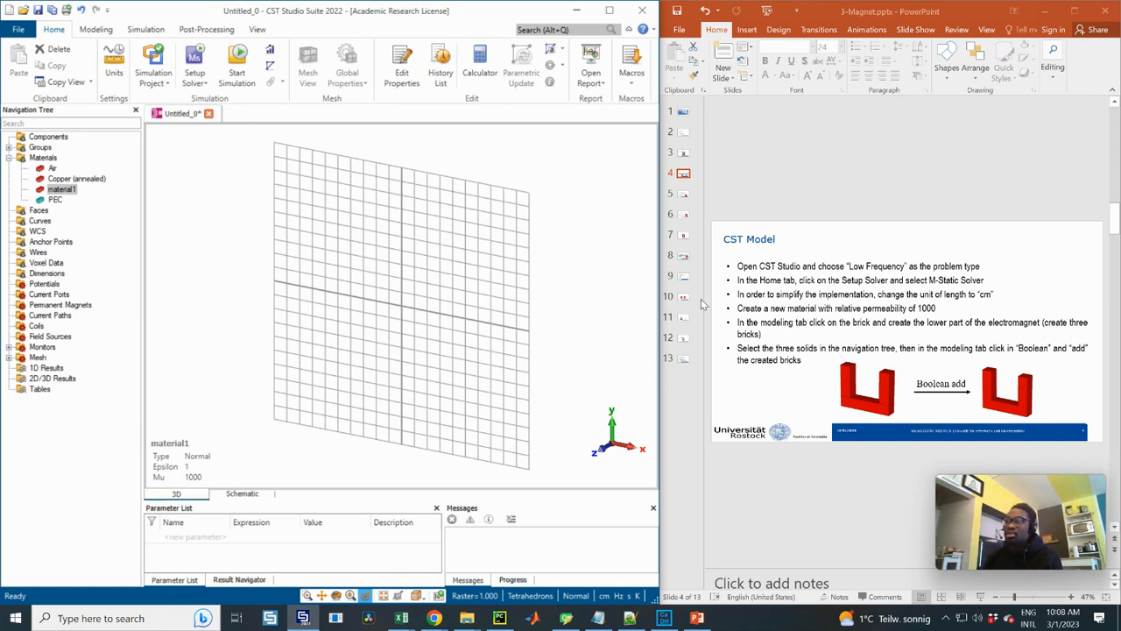
# Consult the geometry slide, start a brick defined by coordinates, and set its Y range from -4 to -2
pyautogui.click(683, 152)
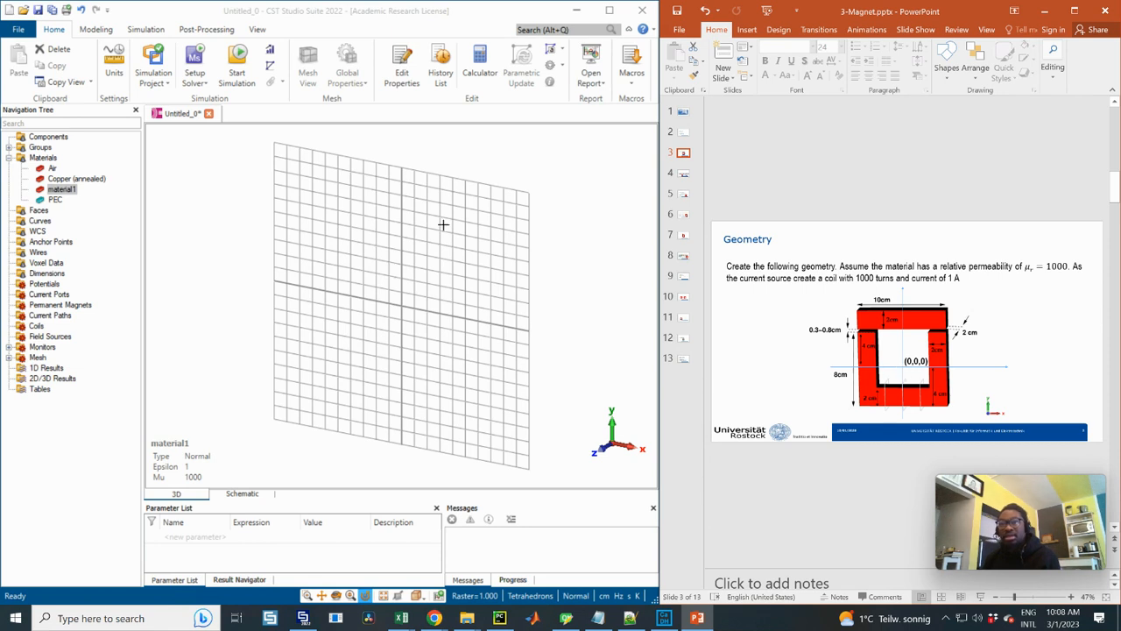
pyautogui.click(97, 30)
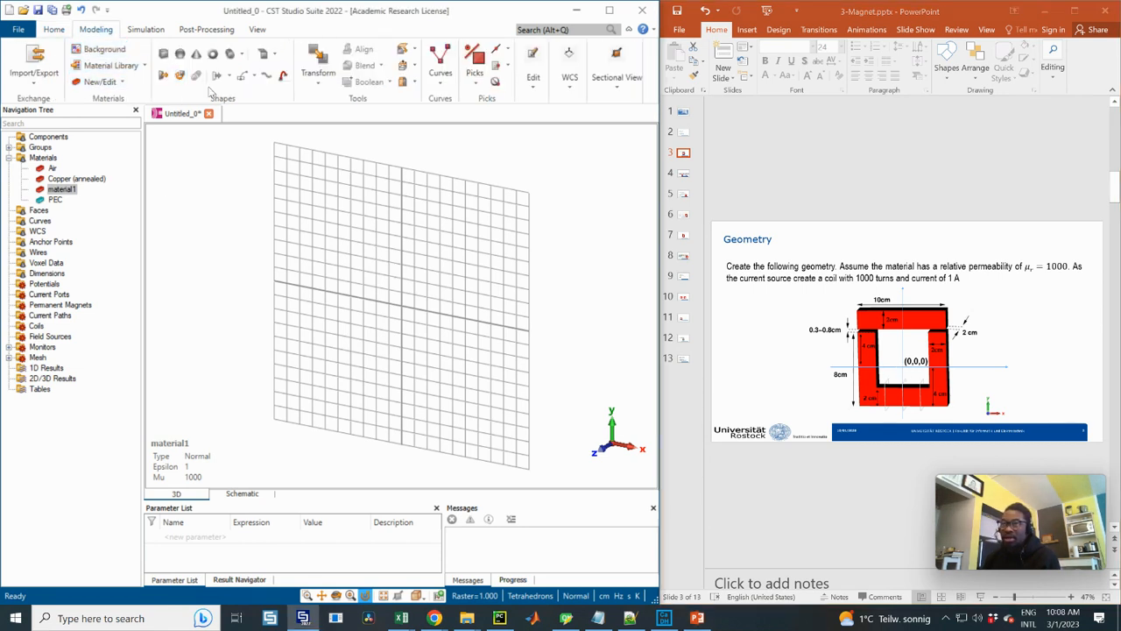
pyautogui.click(163, 54)
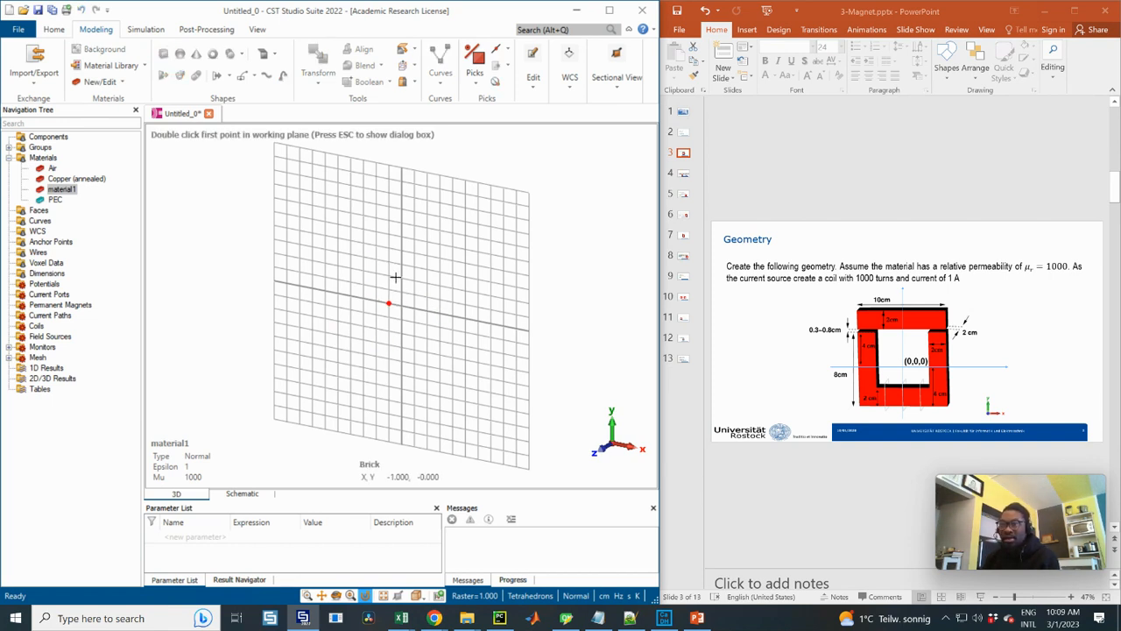
pyautogui.press('Escape')
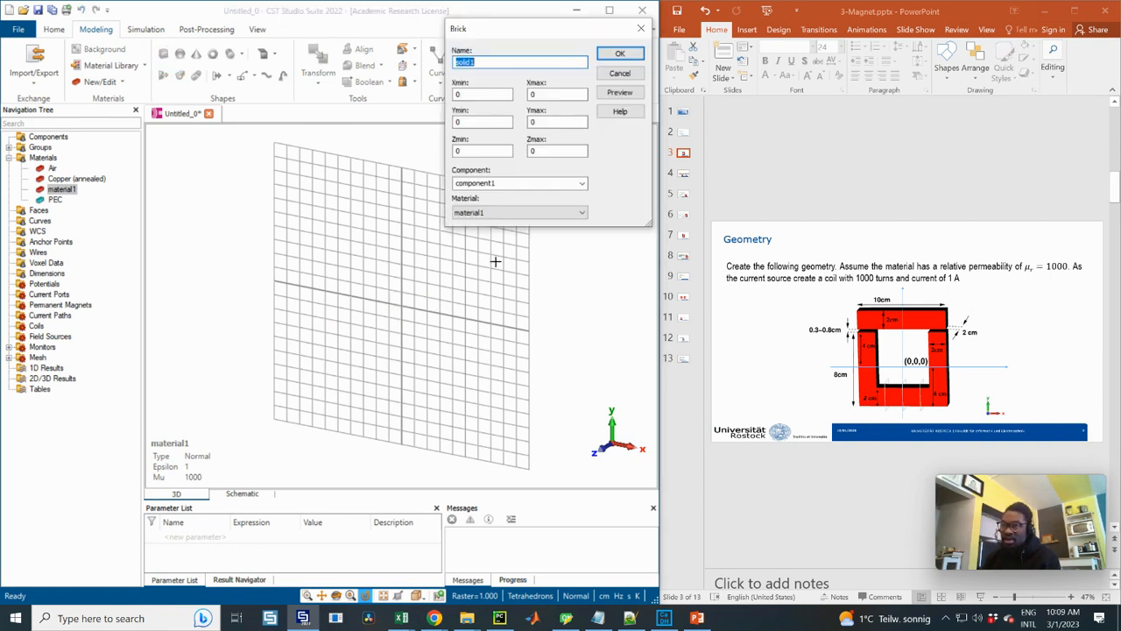
pyautogui.moveTo(500, 30); pyautogui.dragTo(579, 246)
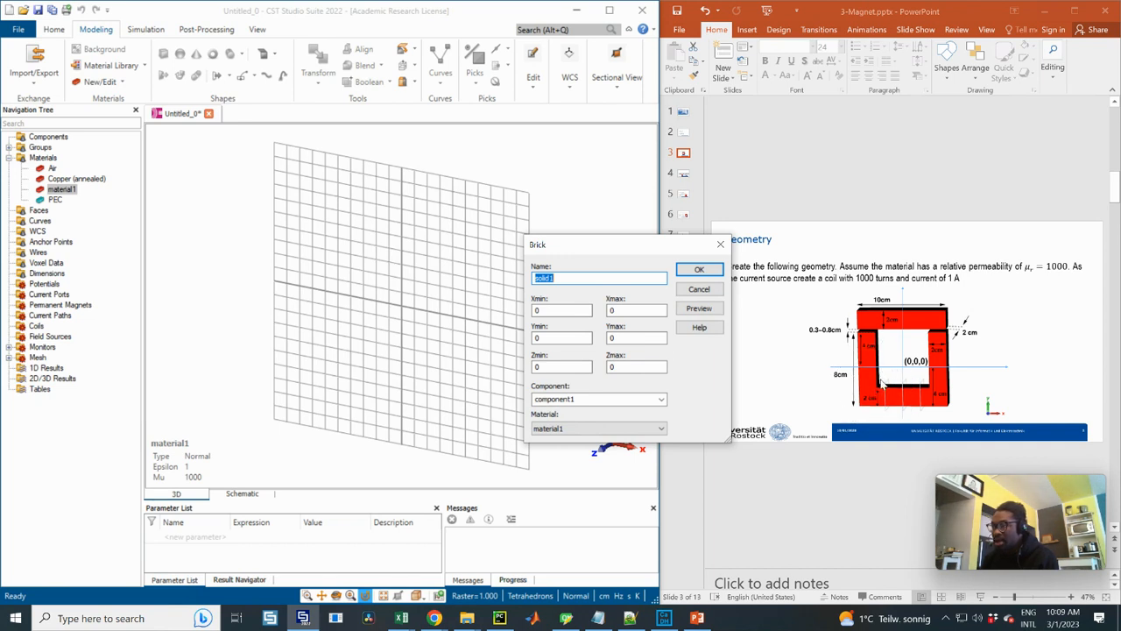
pyautogui.click(561, 339)
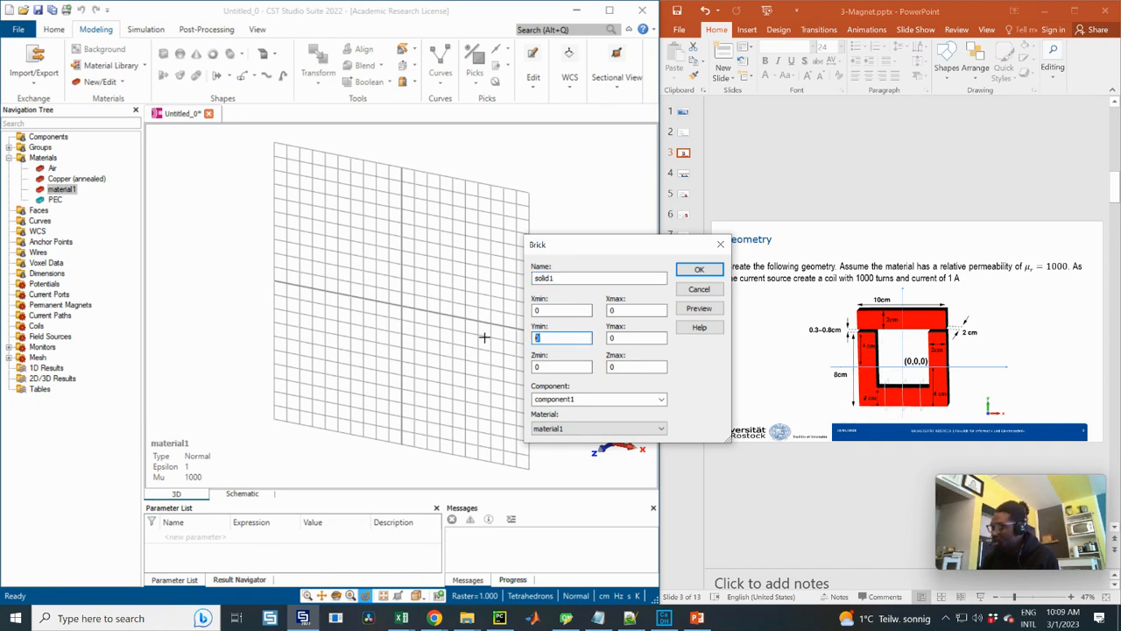
pyautogui.write('-2')
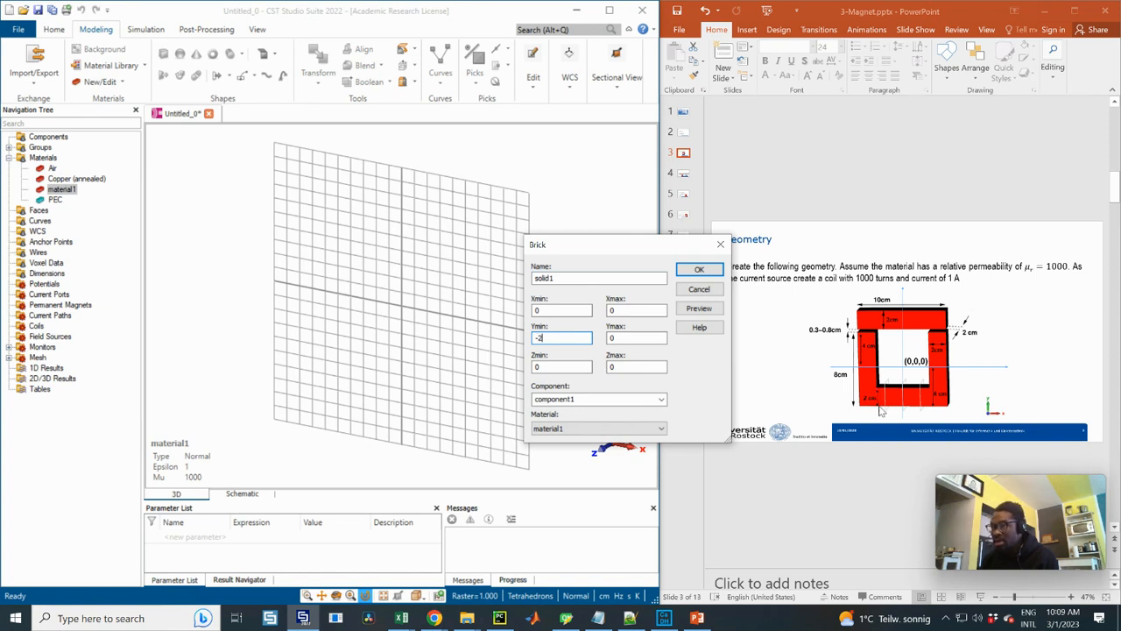
pyautogui.press('Tab')
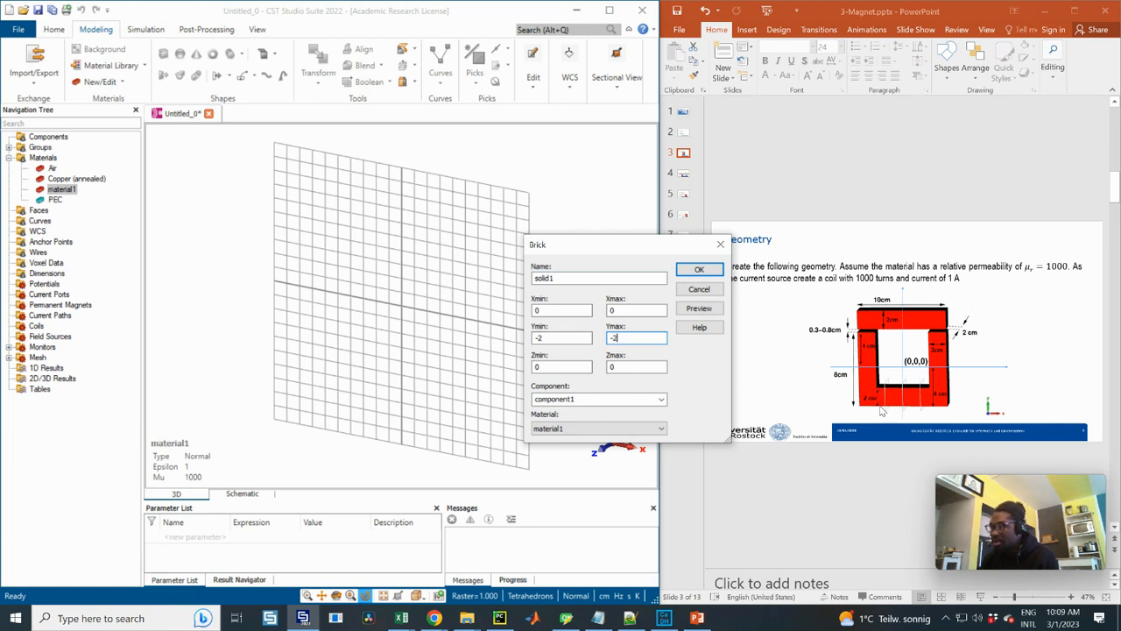
pyautogui.doubleClick(537, 337)
pyautogui.write('-4')
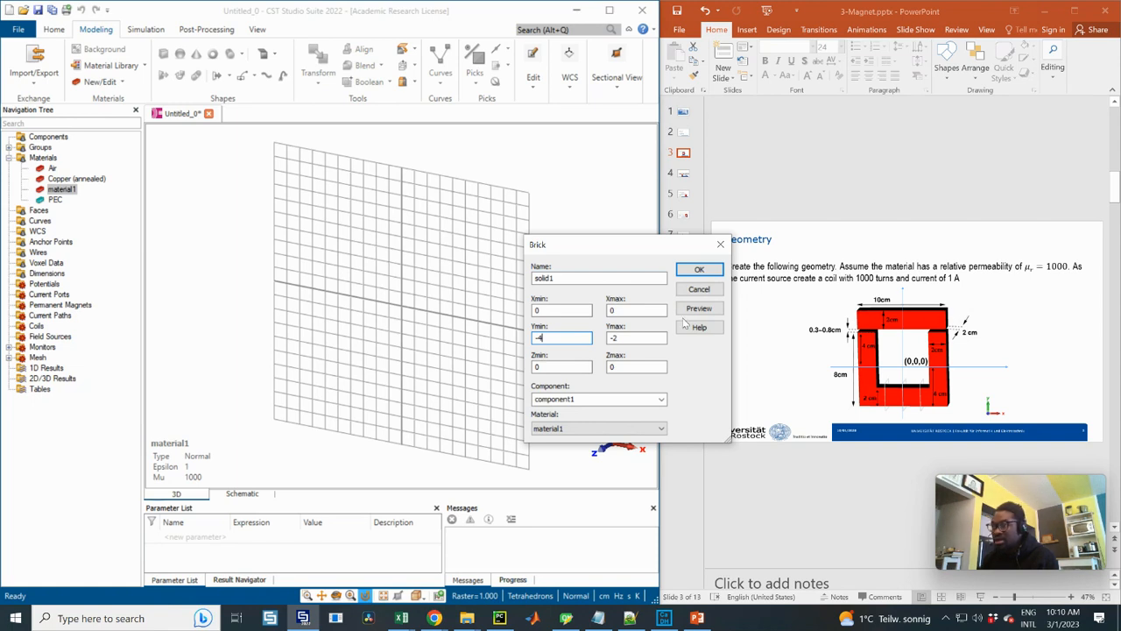
# Set the brick's X range from -5 to 5 and its Z range from -1 to 1
pyautogui.doubleClick(549, 311)
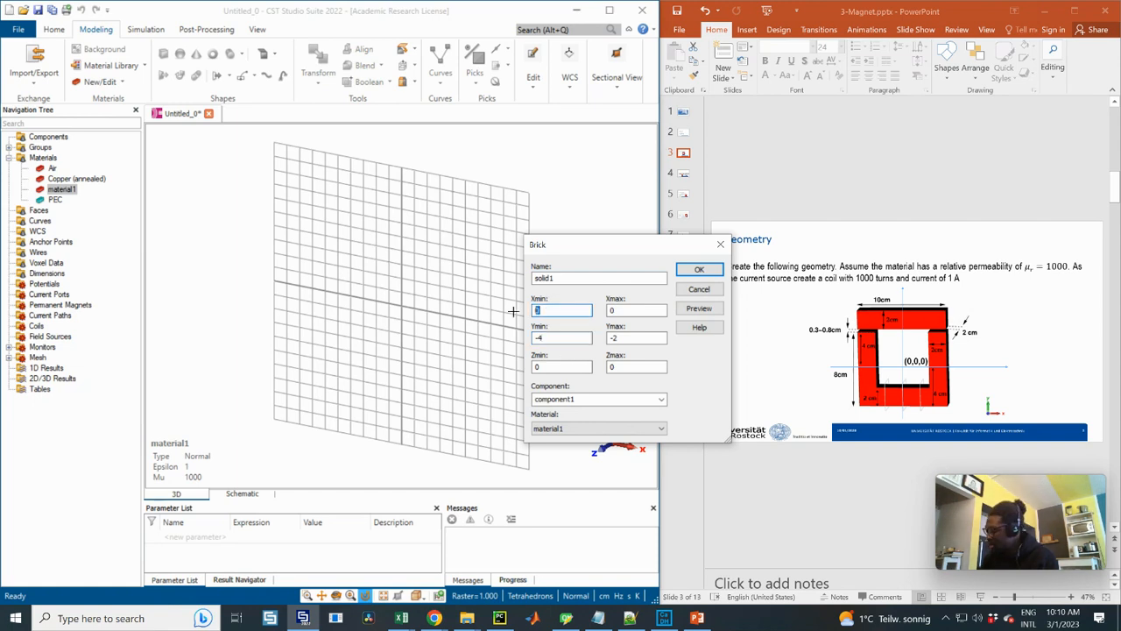
pyautogui.write('-5')
pyautogui.press('Tab')
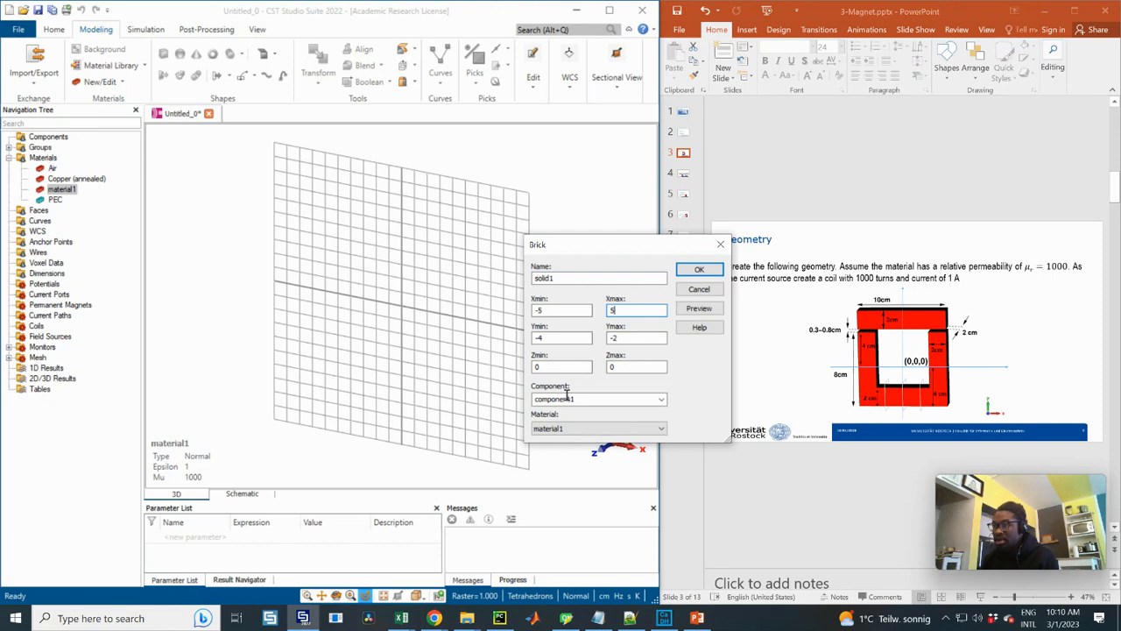
pyautogui.doubleClick(547, 367)
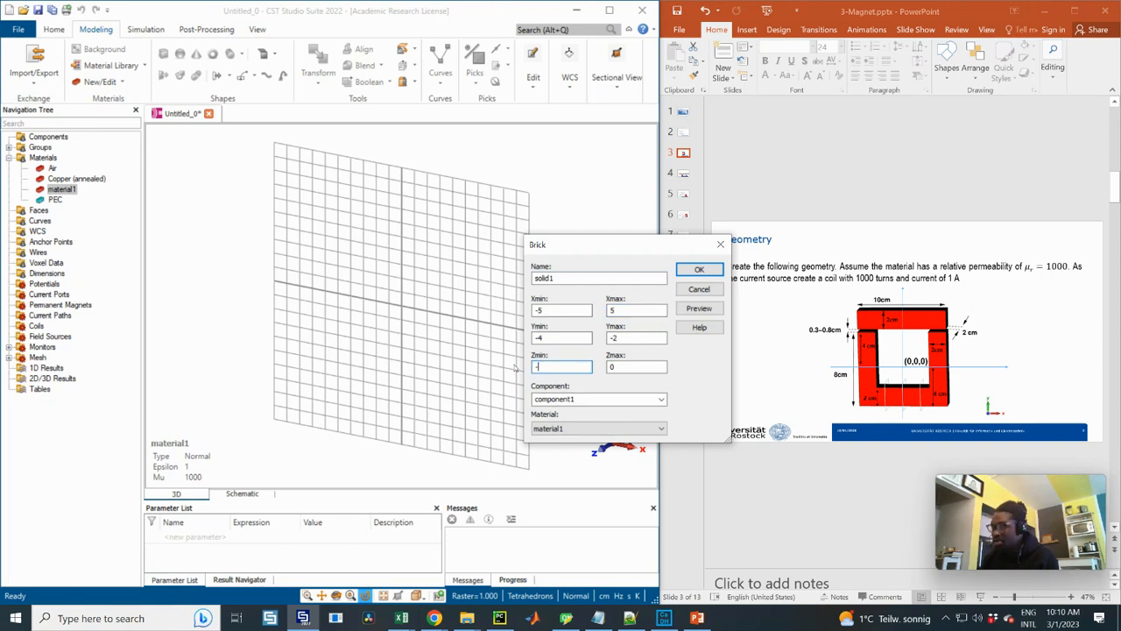
pyautogui.doubleClick(657, 366)
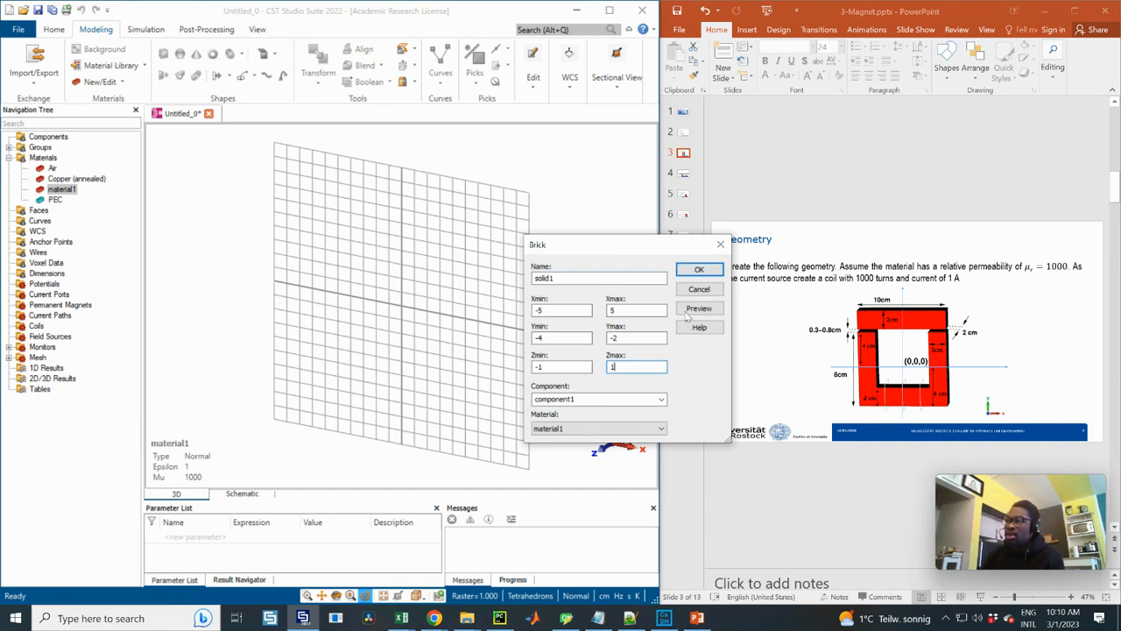
# Assign material1 to the brick, preview its shape, and create it
pyautogui.click(565, 429)
pyautogui.click(545, 438)
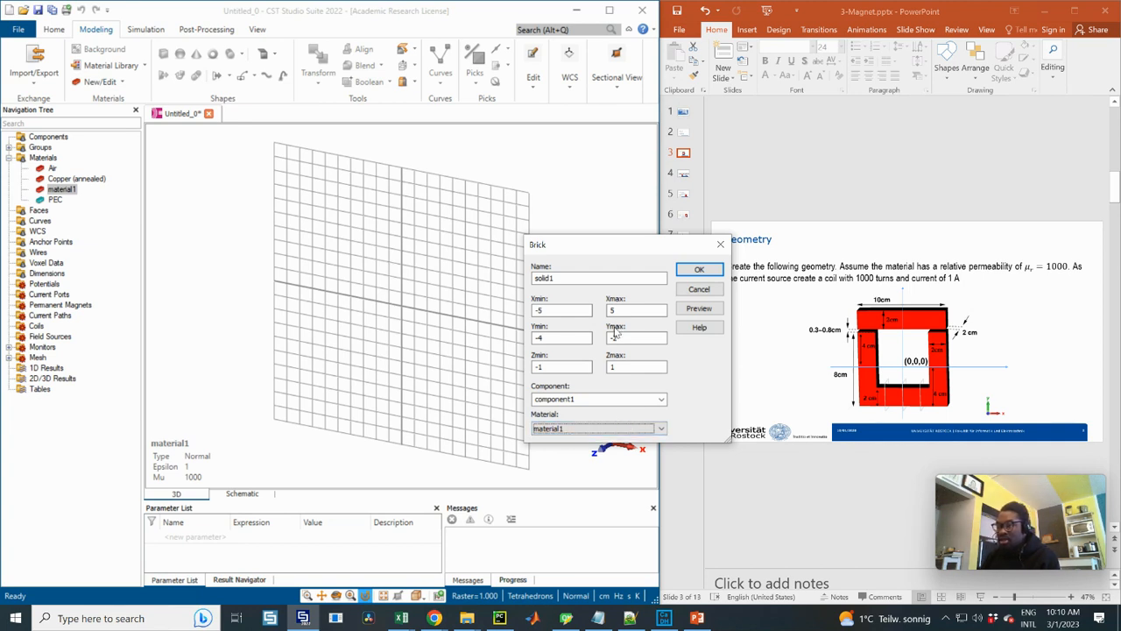
pyautogui.click(699, 312)
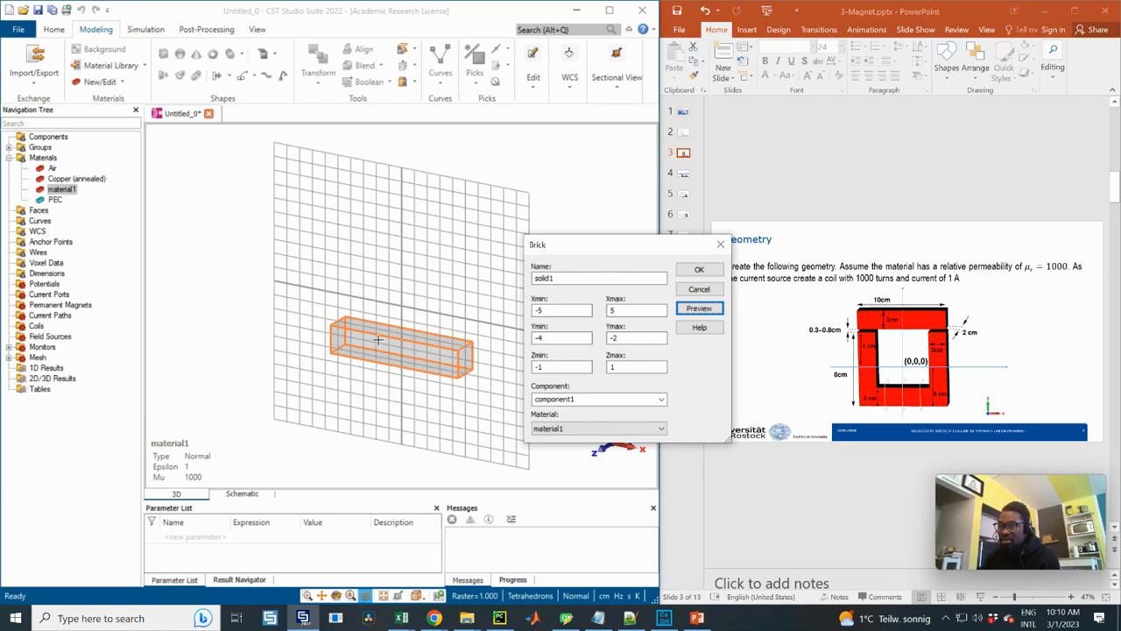
pyautogui.moveTo(379, 340); pyautogui.dragTo(375, 425)
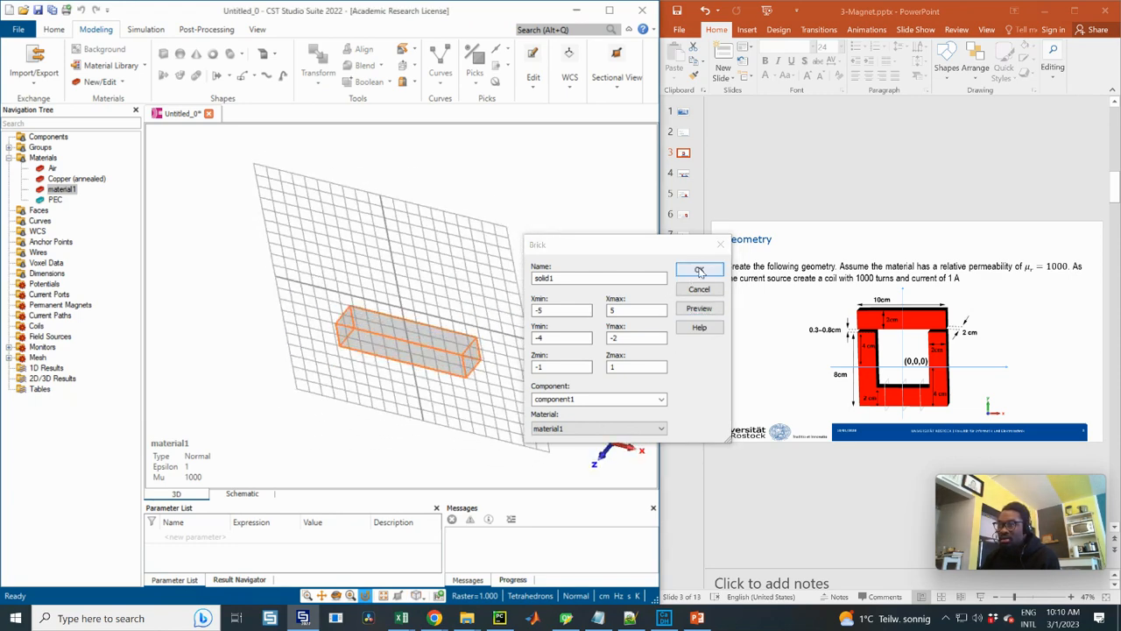
pyautogui.click(699, 272)
pyautogui.moveTo(518, 311); pyautogui.dragTo(273, 297)
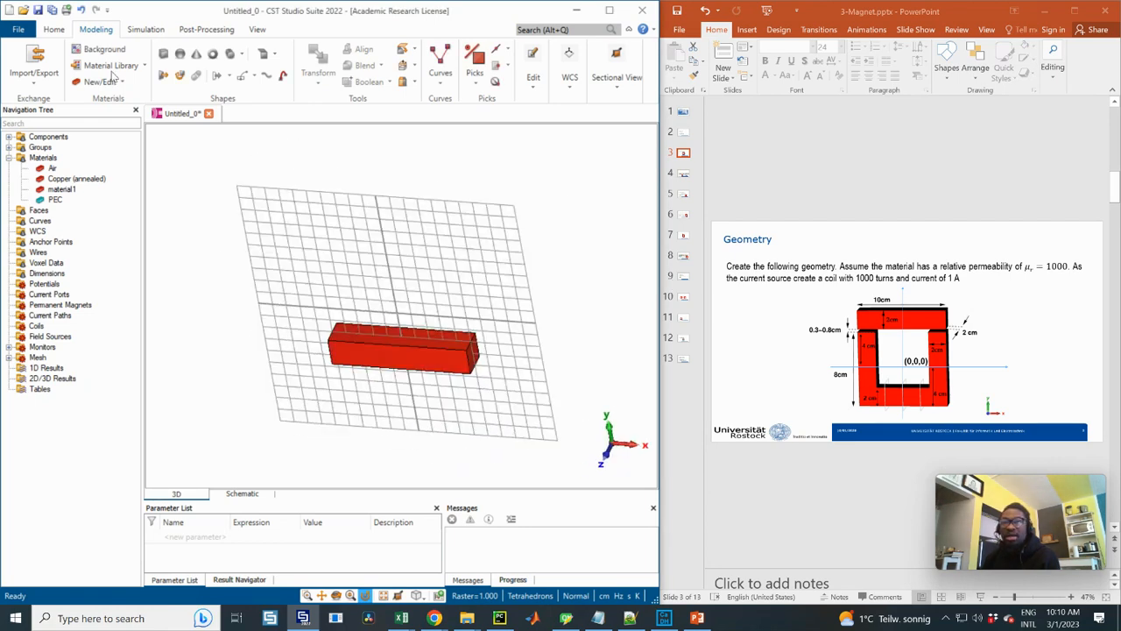
# Start a second brick defined by coordinates and set its Y range from -2 to 4
pyautogui.click(164, 60)
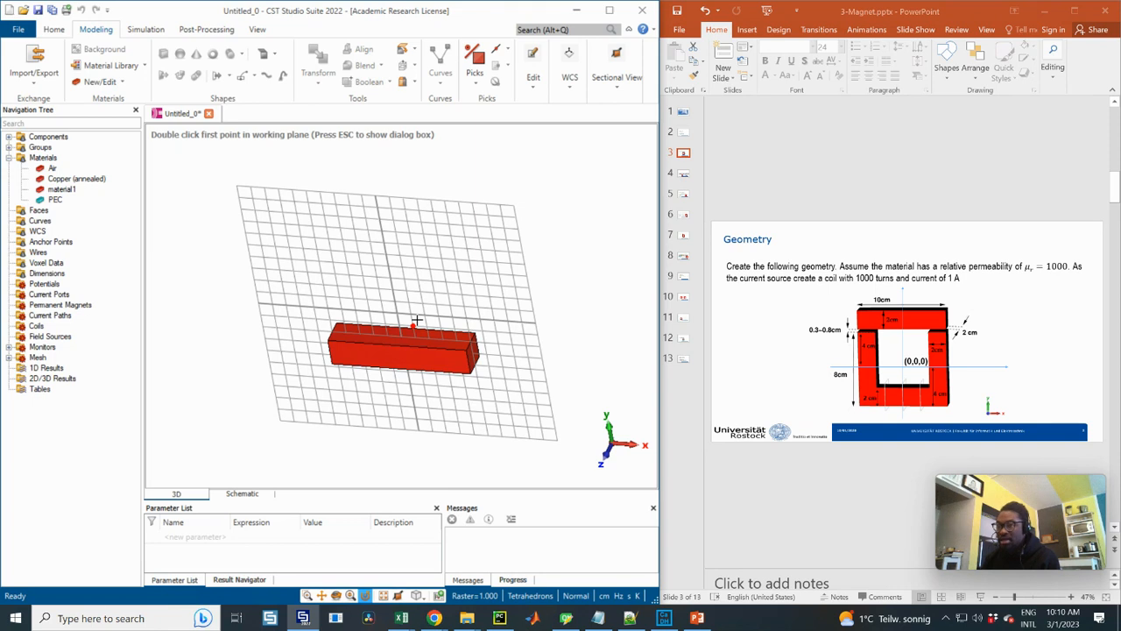
pyautogui.press('Escape')
pyautogui.moveTo(529, 30); pyautogui.dragTo(648, 269)
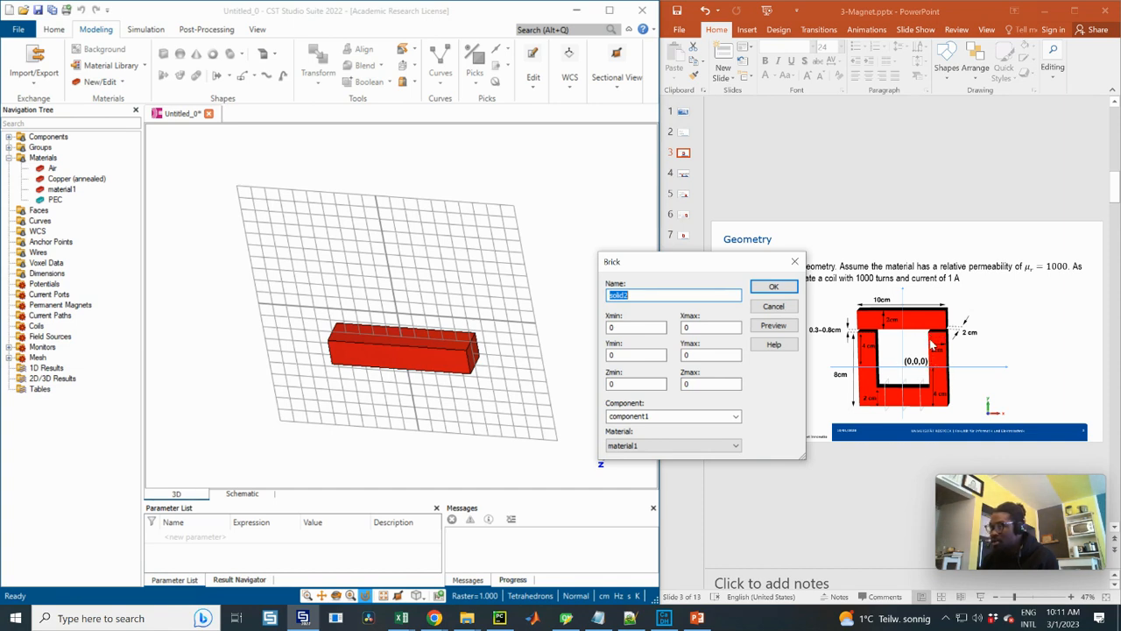
pyautogui.click(684, 354)
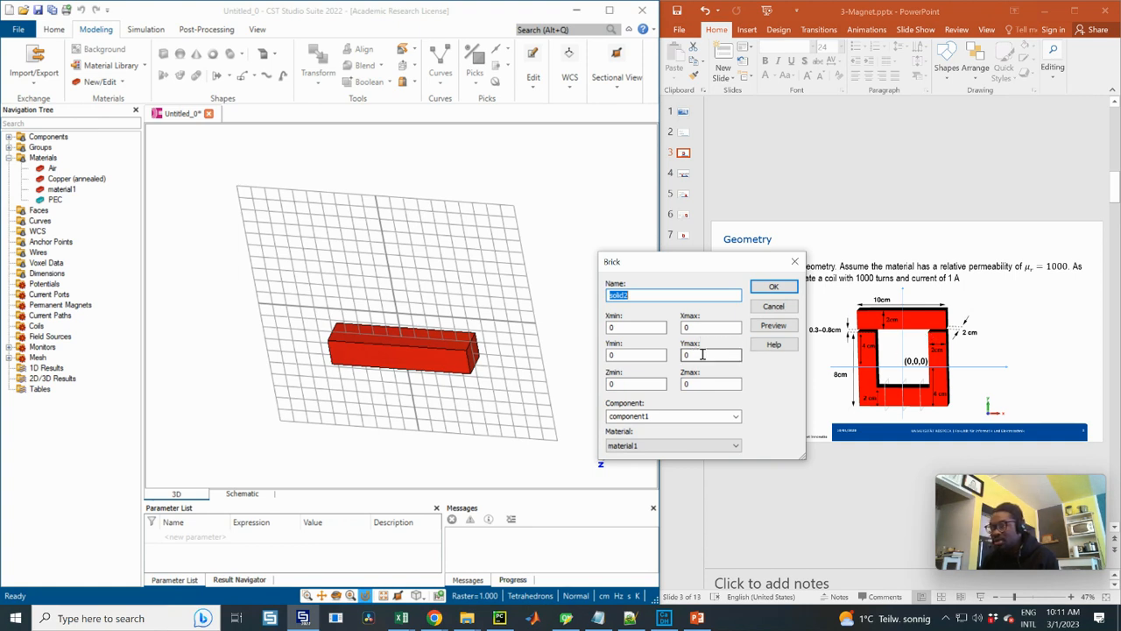
pyautogui.write('4')
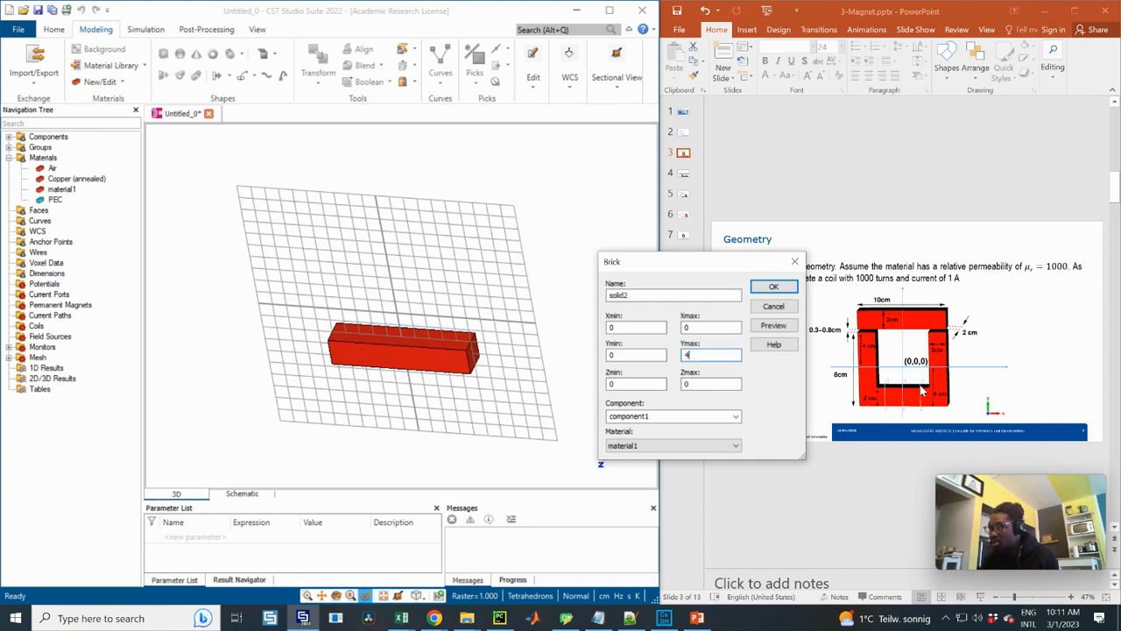
pyautogui.click(644, 354)
pyautogui.write('-')
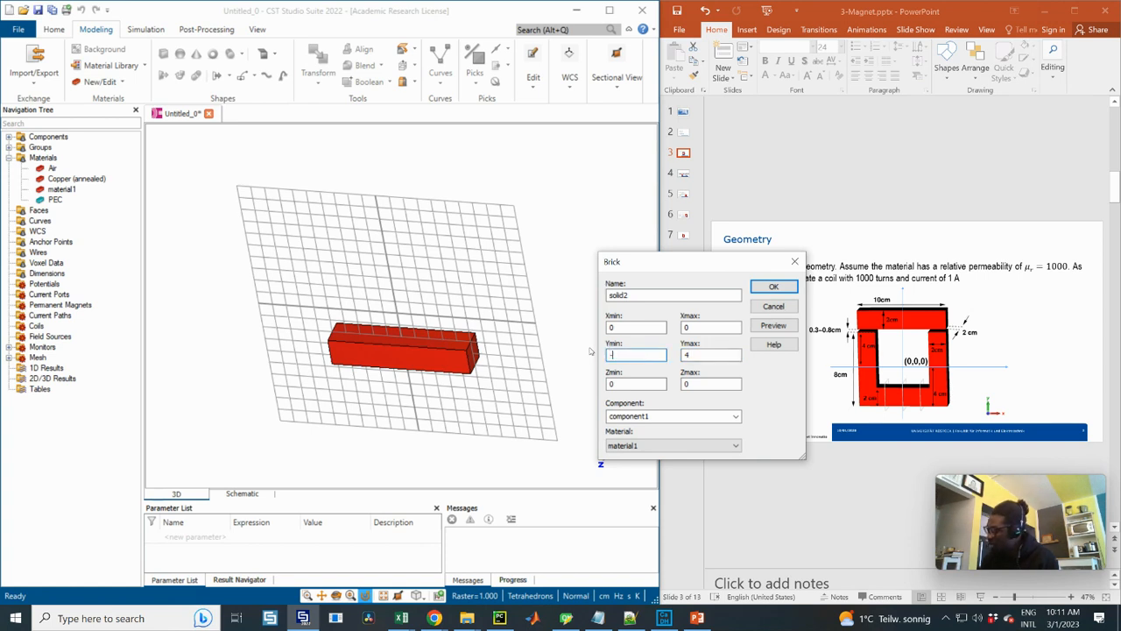
pyautogui.write('2')
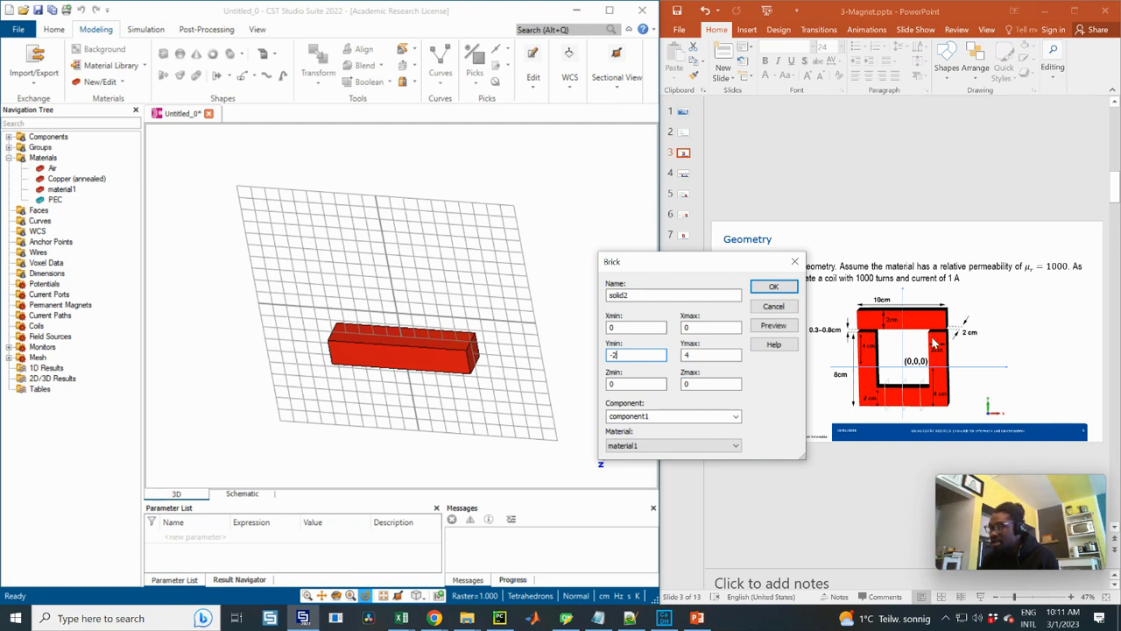
# Set the second brick's X range from 3 to 5 and its Z range from -1 to 1
pyautogui.doubleClick(654, 326)
pyautogui.write('3')
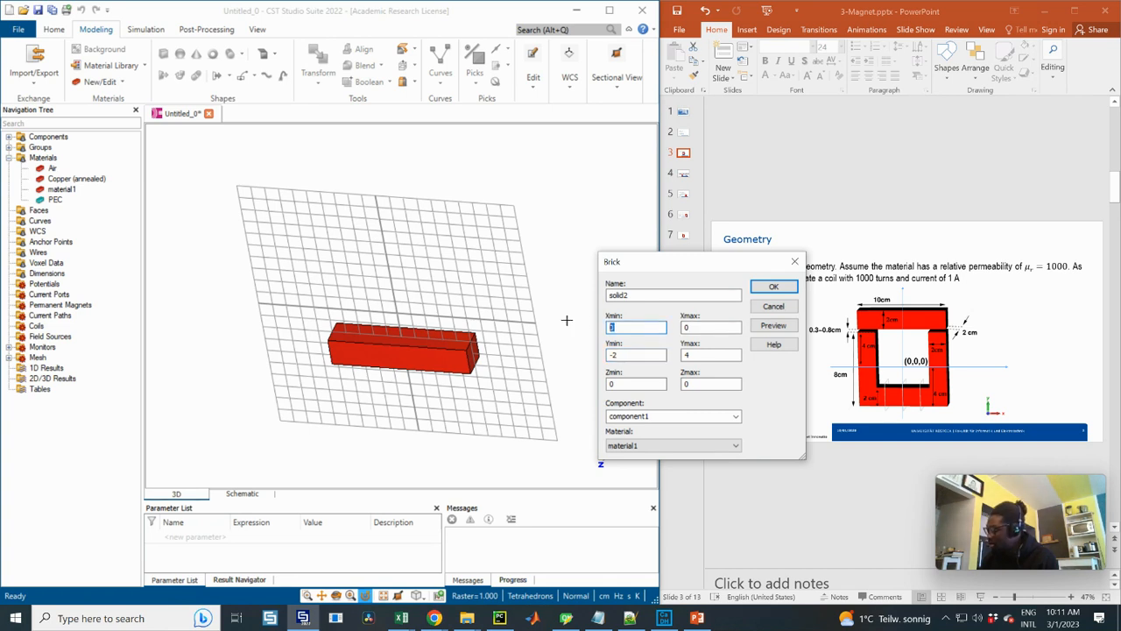
pyautogui.doubleClick(696, 328)
pyautogui.write('5')
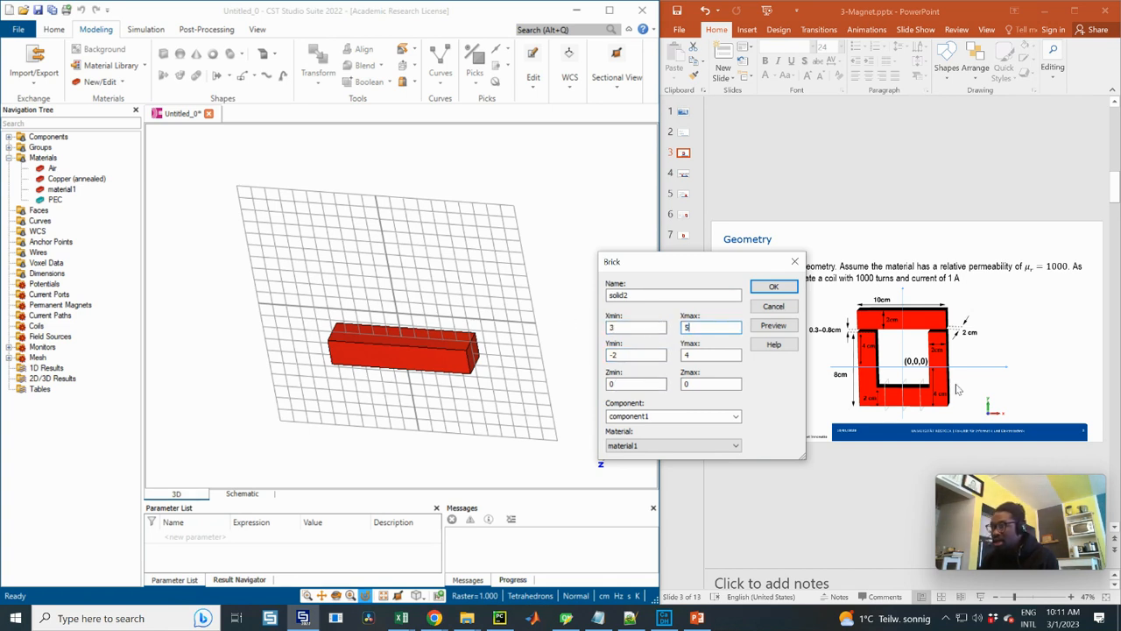
pyautogui.doubleClick(610, 384)
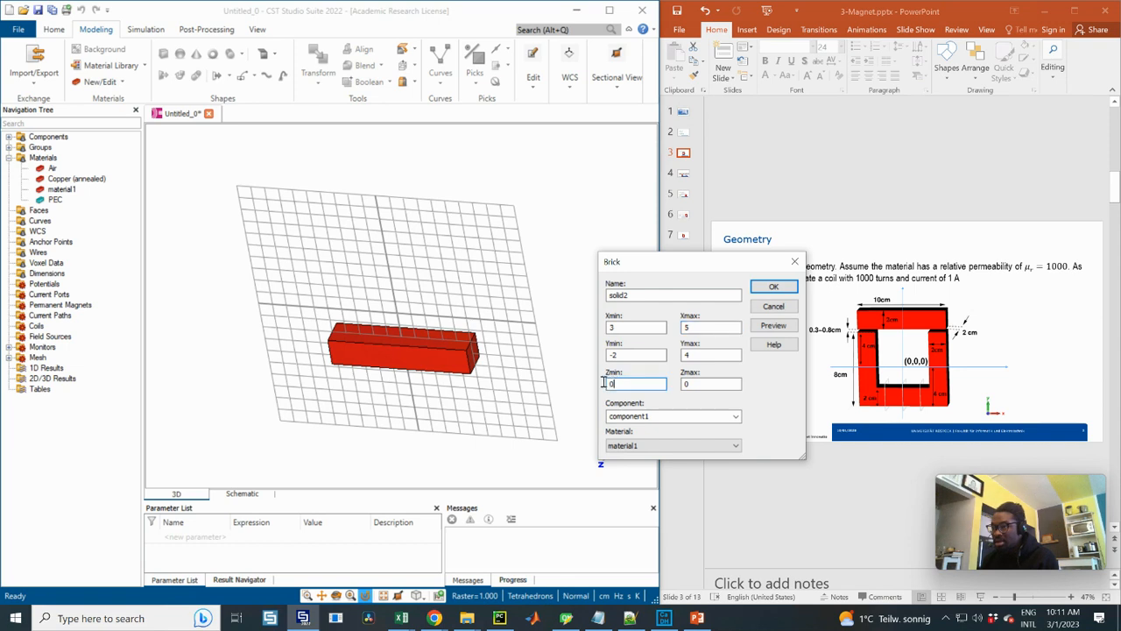
pyautogui.write('-1')
pyautogui.doubleClick(685, 384)
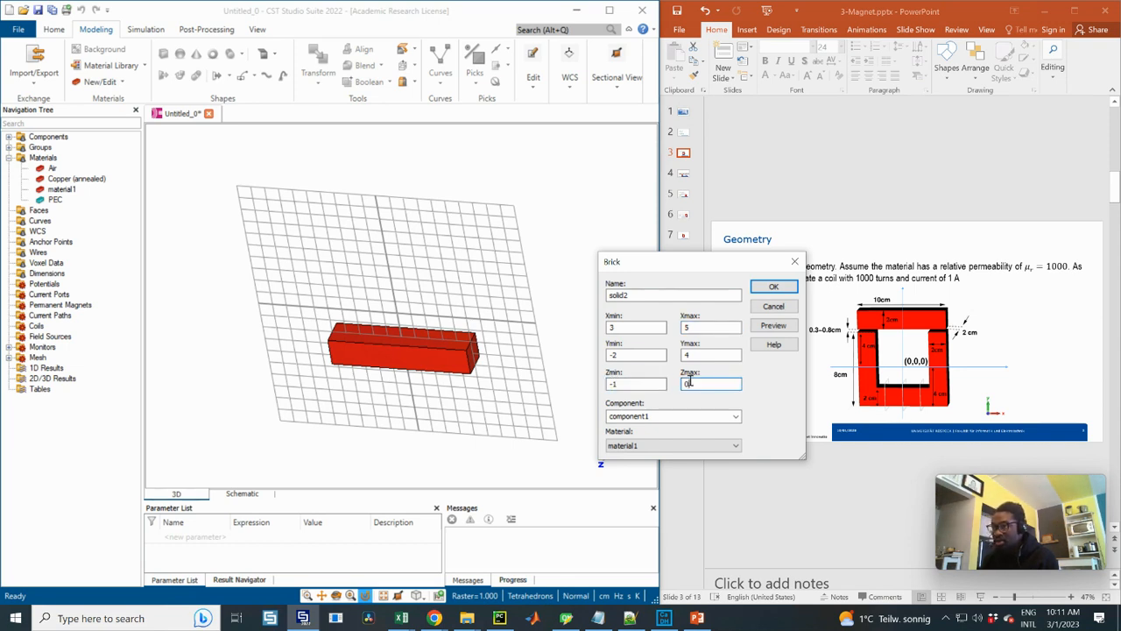
pyautogui.write('1')
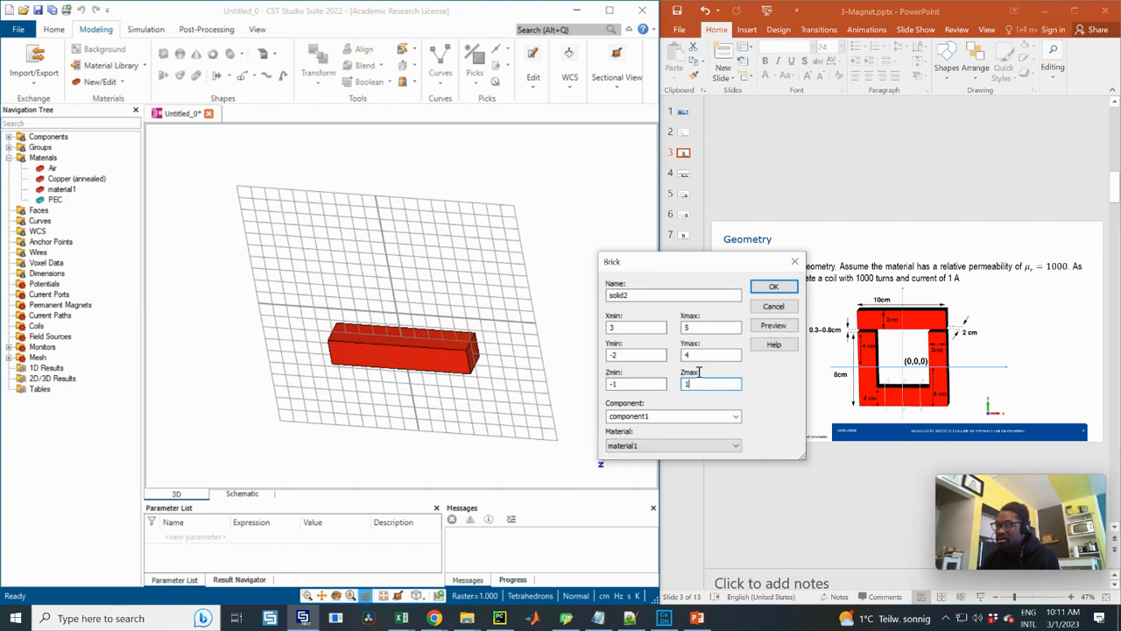
# Preview the second brick, create it, and inspect the resulting L-shaped core
pyautogui.click(779, 327)
pyautogui.moveTo(522, 216); pyautogui.dragTo(547, 265)
pyautogui.click(782, 289)
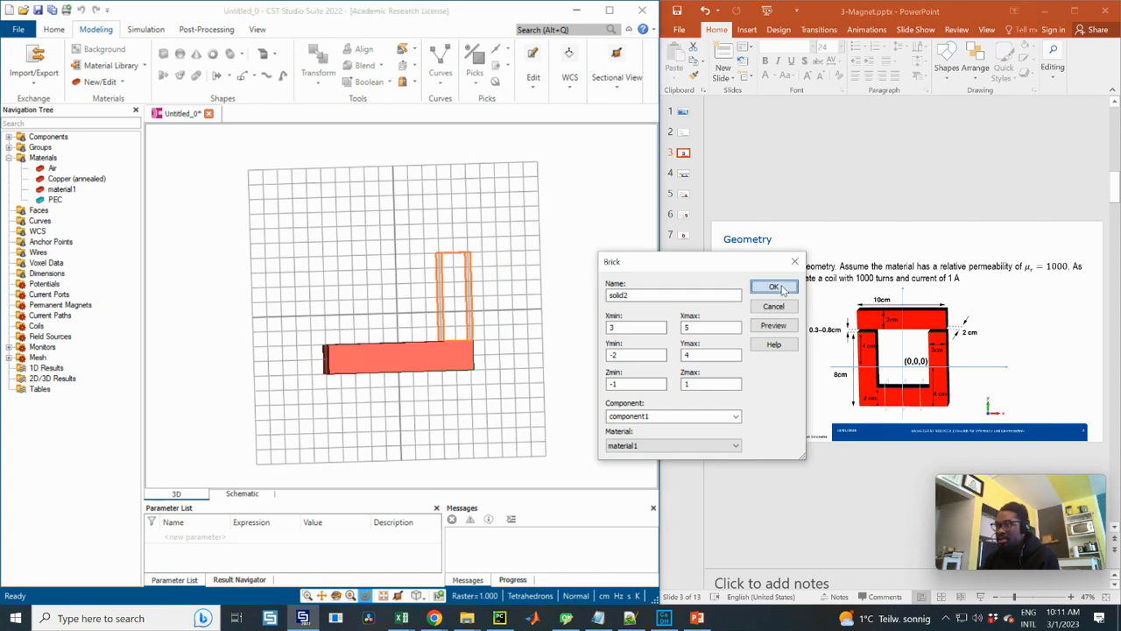
pyautogui.click(782, 290)
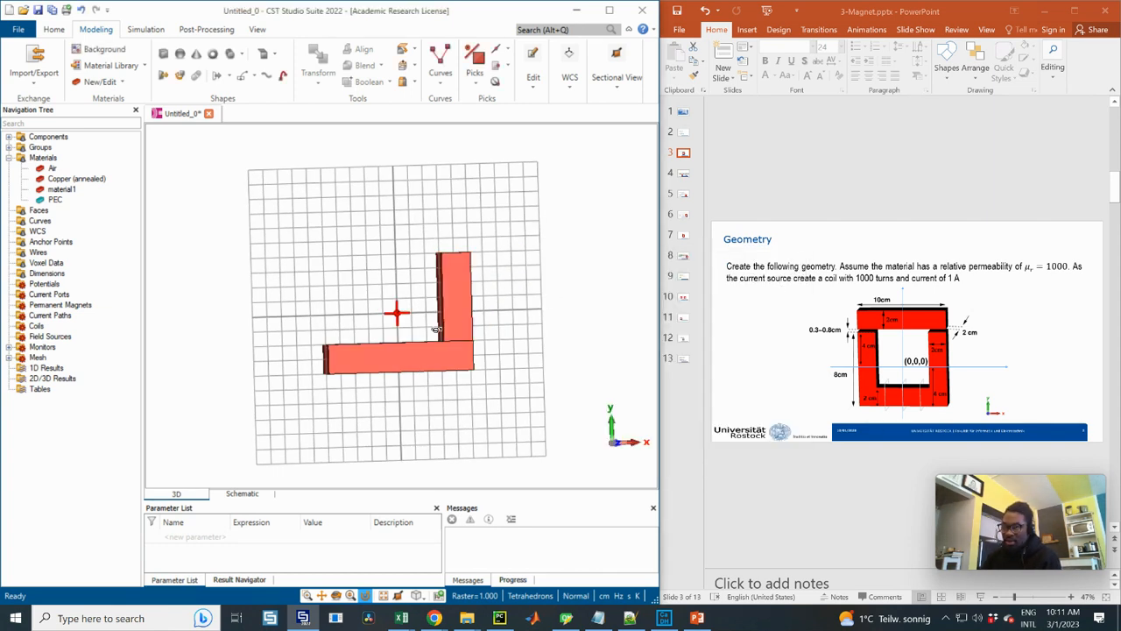
pyautogui.moveTo(437, 329); pyautogui.dragTo(425, 302)
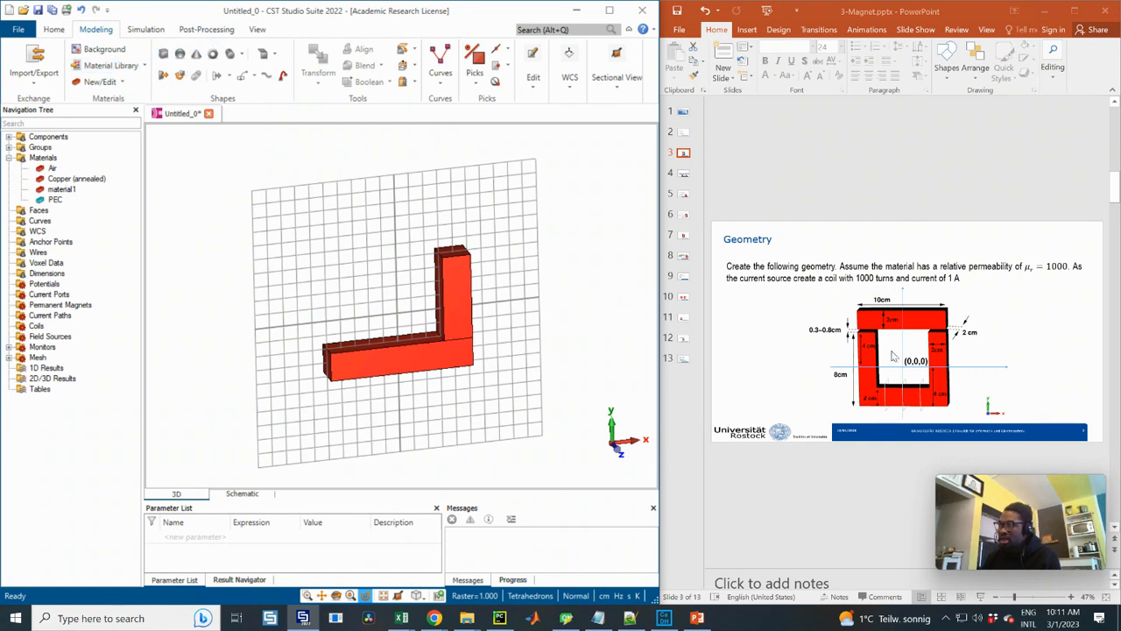
pyautogui.moveTo(355, 280); pyautogui.dragTo(397, 313)
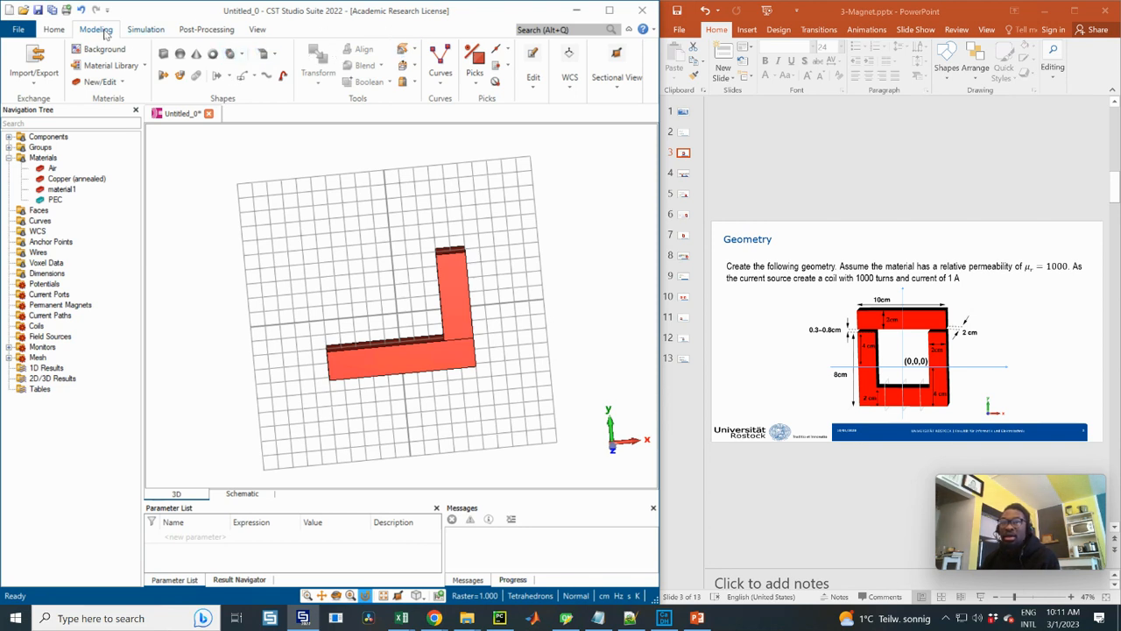
# Select solid2 in component1 and preview mirroring it with the mirror plane normal's X set to 1
pyautogui.click(9, 137)
pyautogui.click(21, 147)
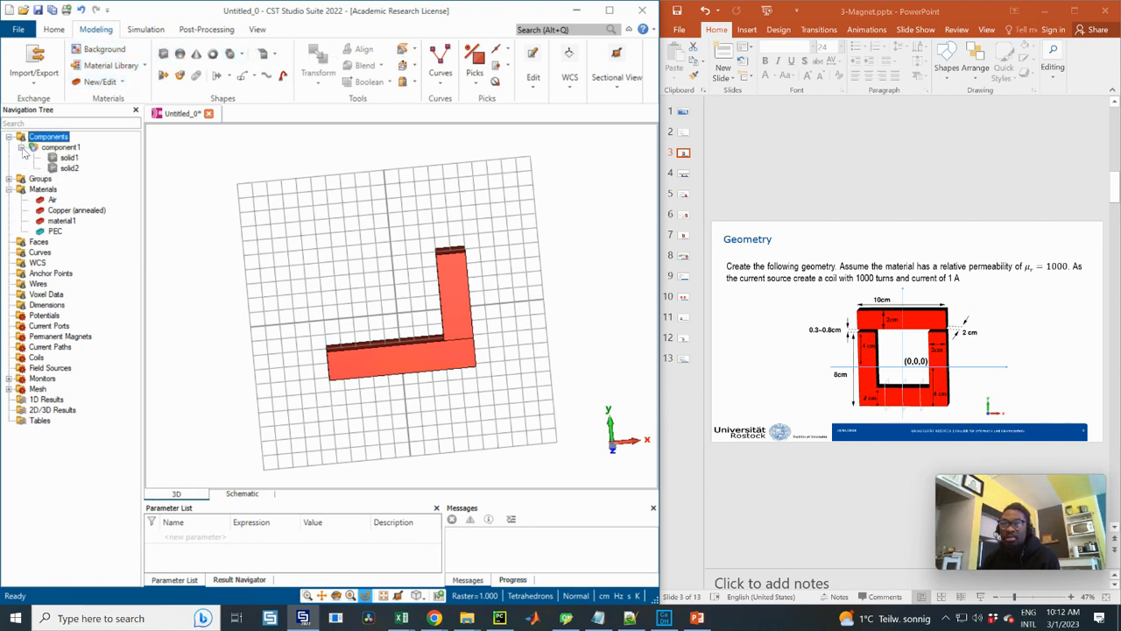
pyautogui.click(454, 290)
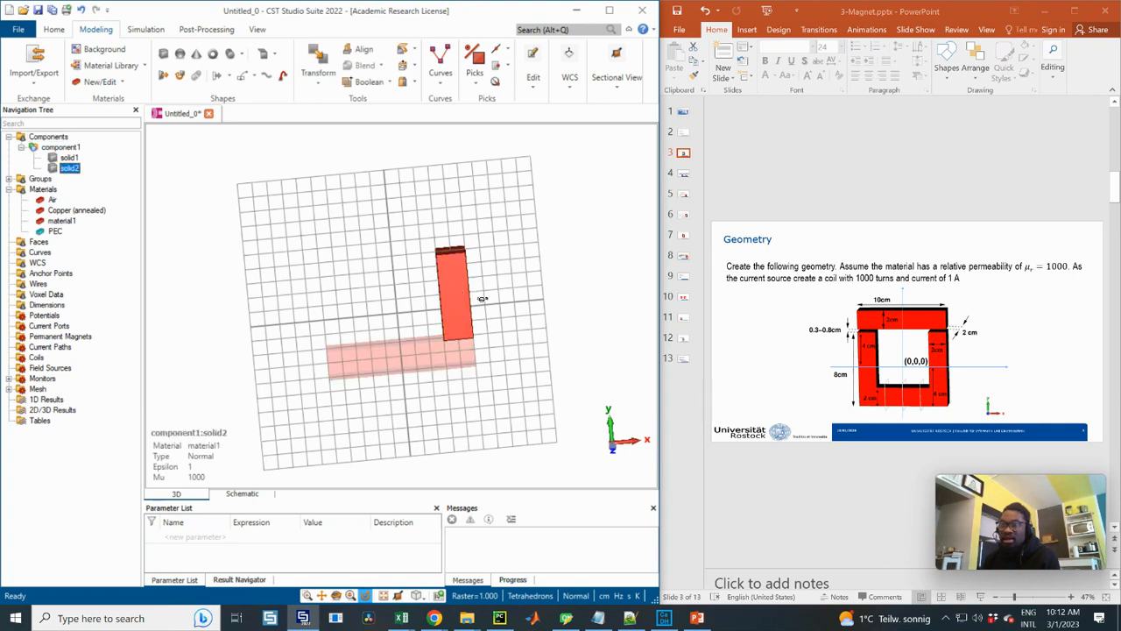
pyautogui.moveTo(483, 299); pyautogui.dragTo(394, 279)
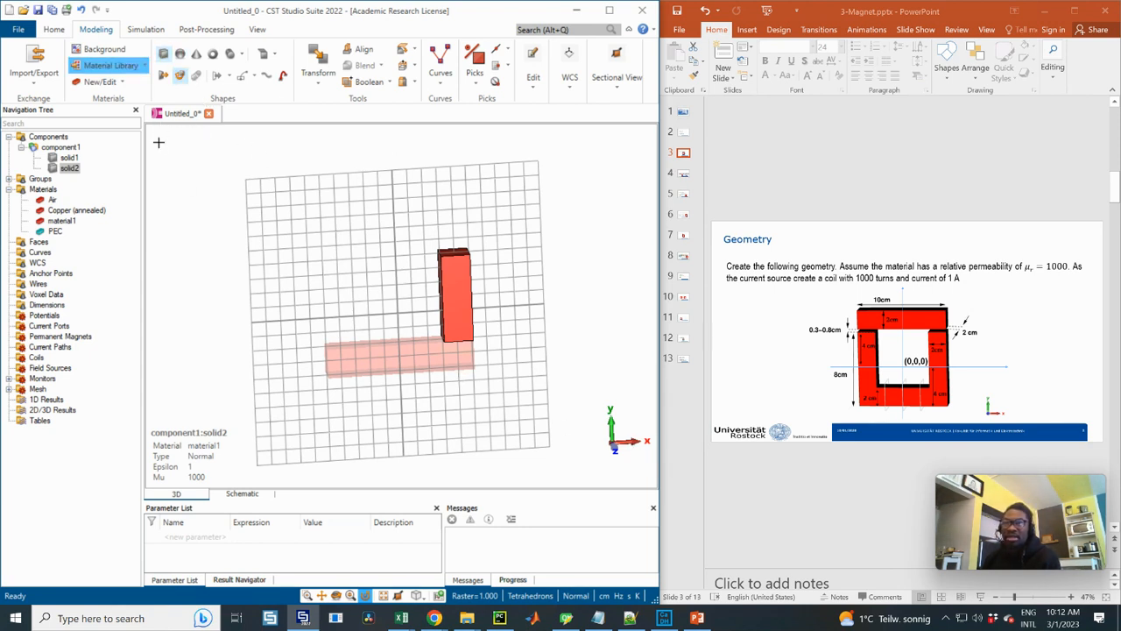
pyautogui.click(70, 168)
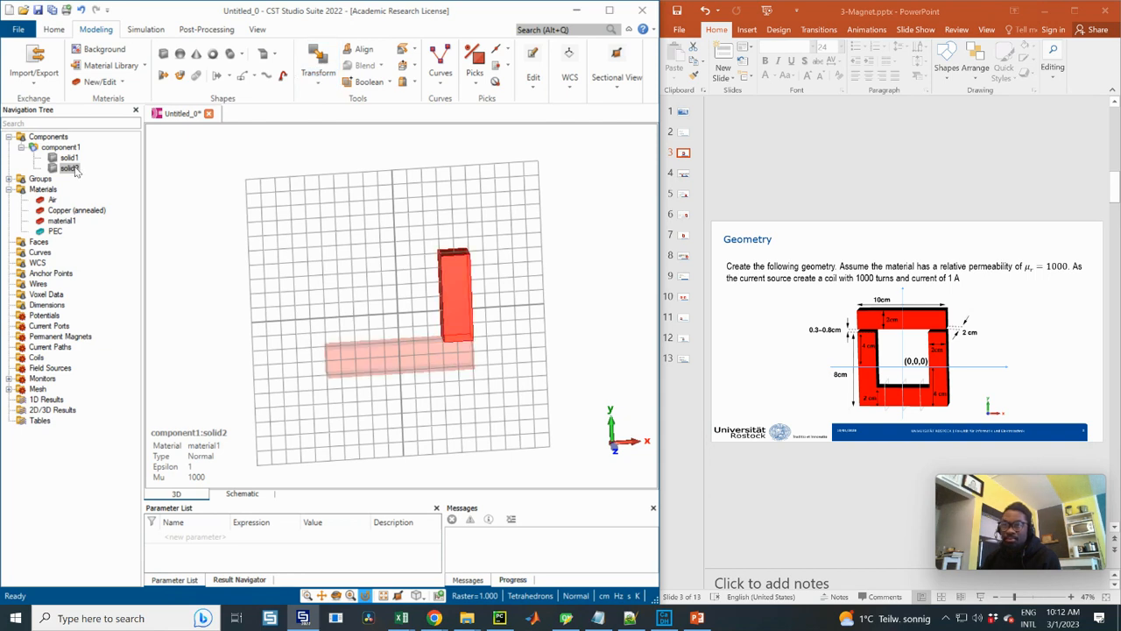
pyautogui.click(316, 78)
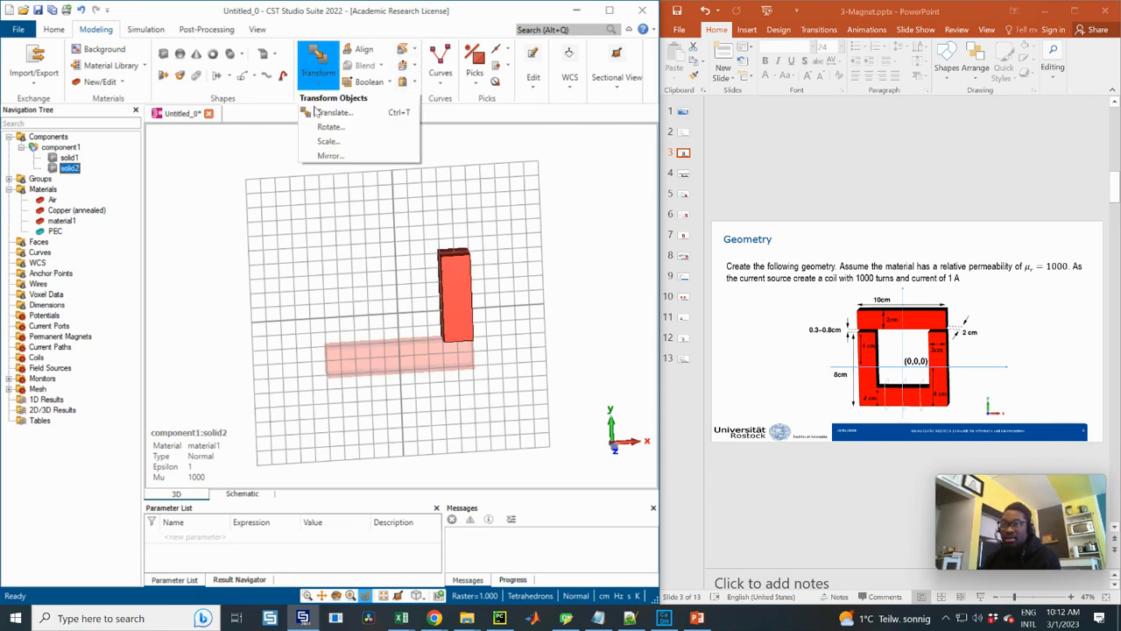
pyautogui.click(330, 158)
pyautogui.moveTo(480, 31); pyautogui.dragTo(596, 108)
pyautogui.moveTo(552, 296); pyautogui.dragTo(506, 293)
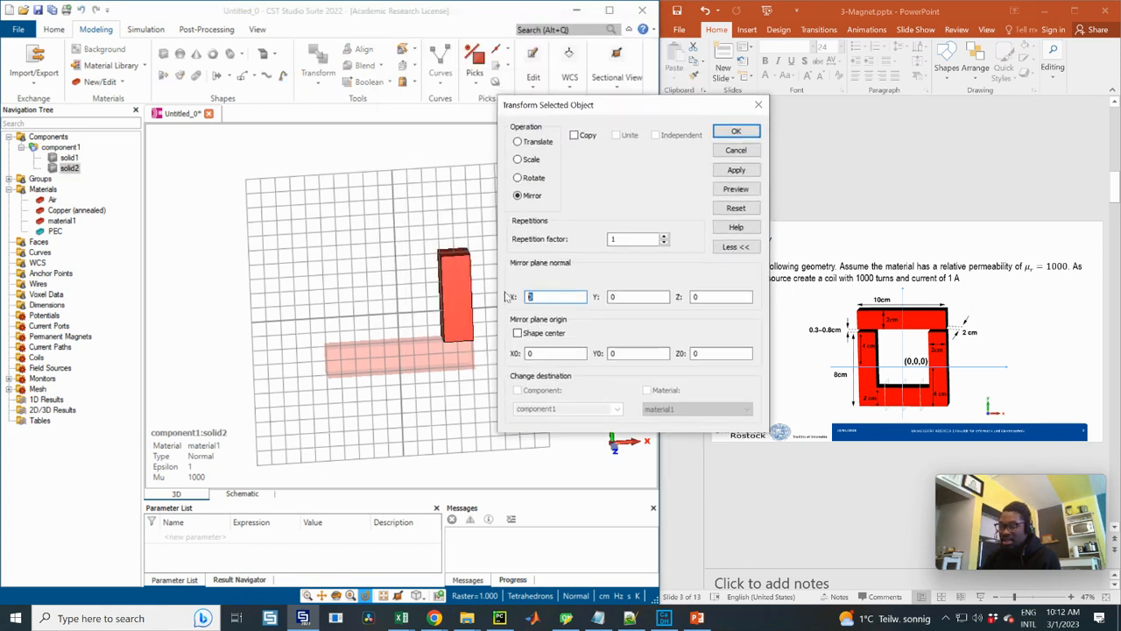
pyautogui.write('1')
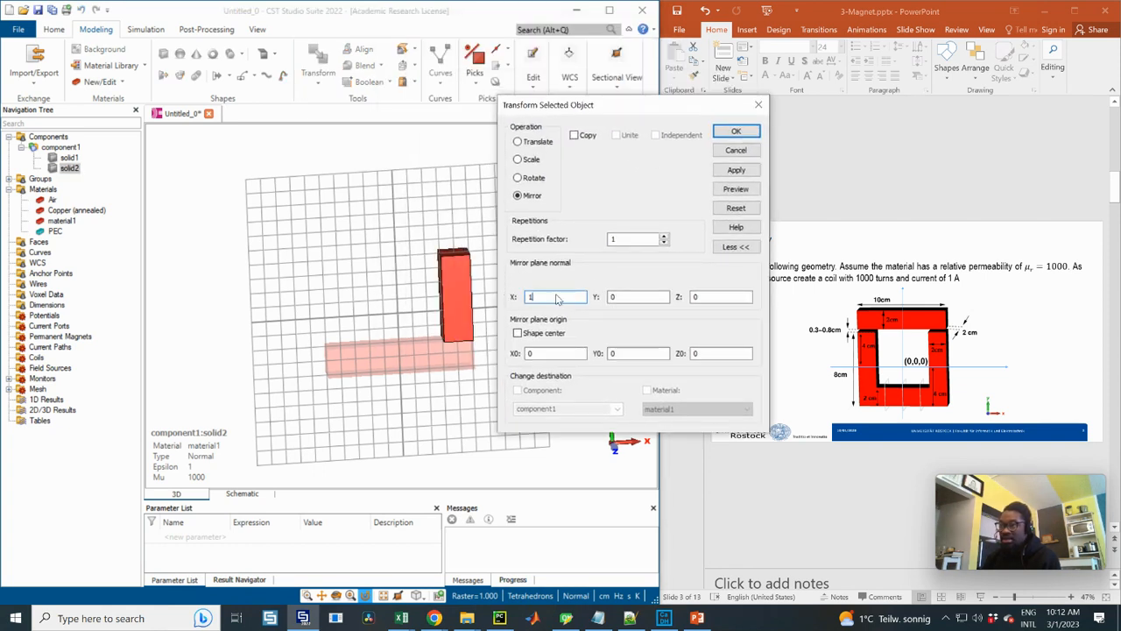
pyautogui.click(738, 190)
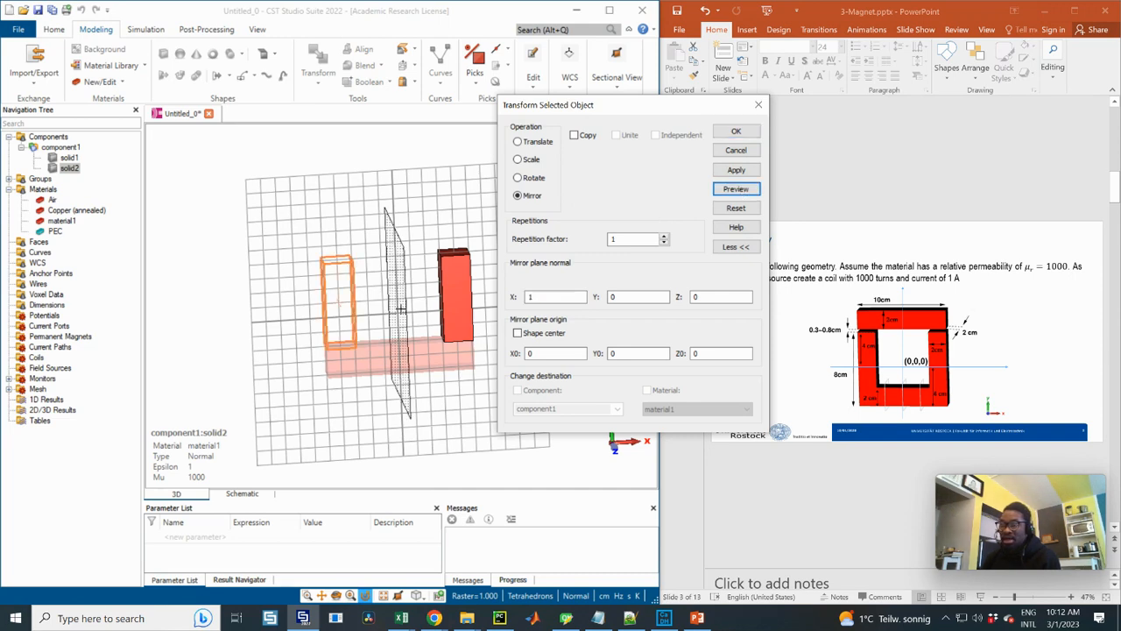
pyautogui.moveTo(375, 297); pyautogui.dragTo(473, 282)
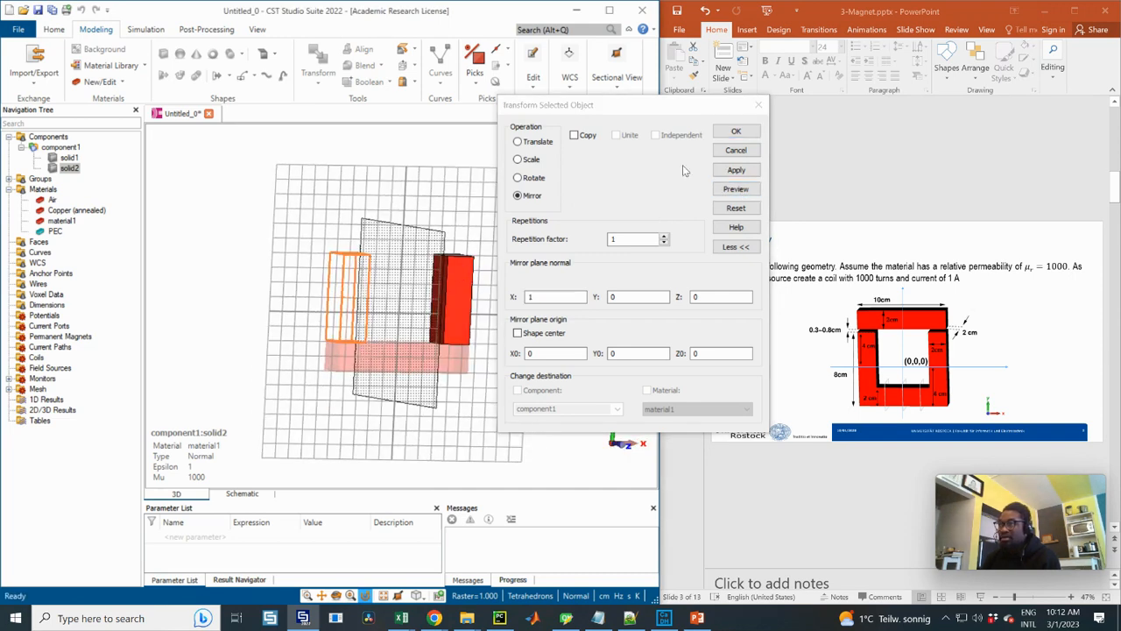
# Apply the mirror of solid2 as a copy and highlight all of component1
pyautogui.click(574, 136)
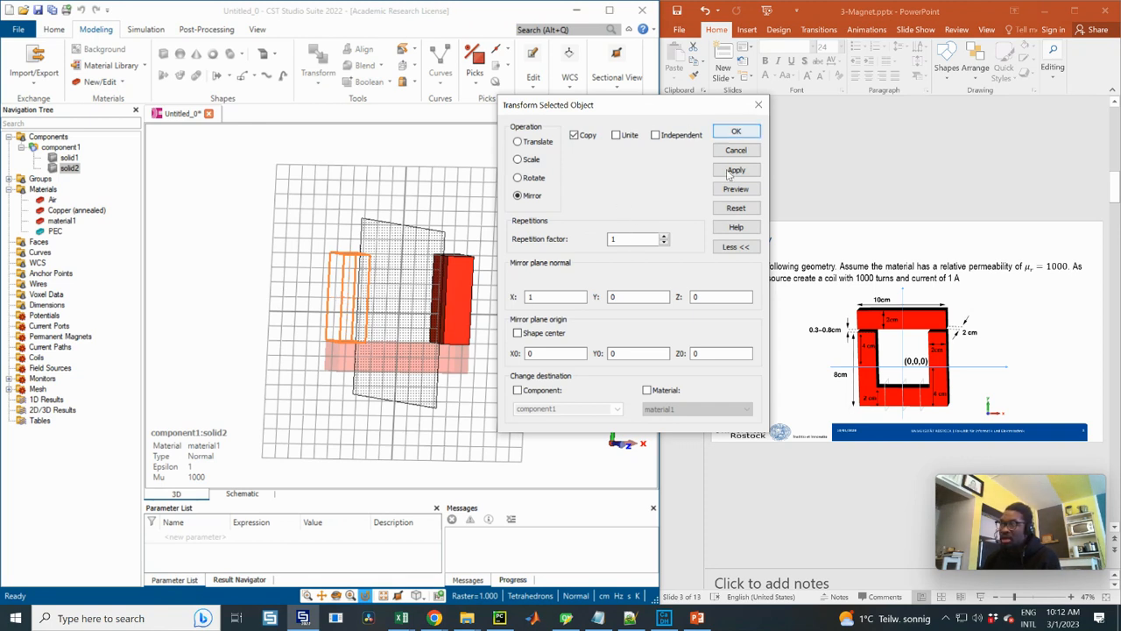
pyautogui.click(749, 134)
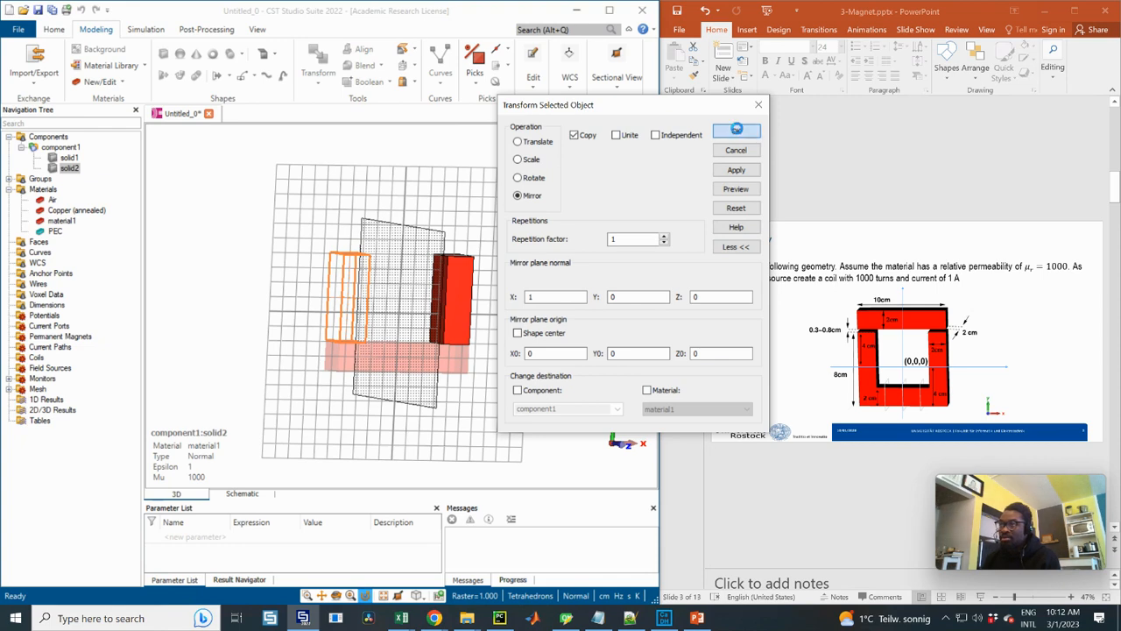
pyautogui.moveTo(453, 305); pyautogui.dragTo(386, 302)
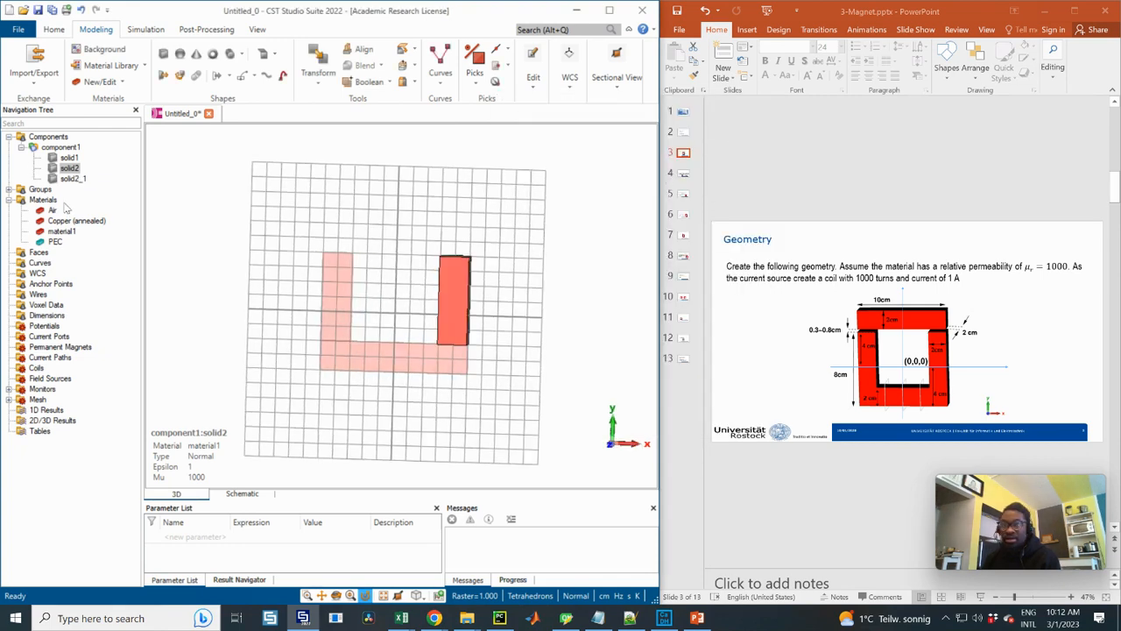
pyautogui.click(54, 148)
pyautogui.moveTo(414, 253); pyautogui.dragTo(468, 263)
# Consult the CST Model slide on joining the three bricks with Boolean add and compare it with the U-shaped core
pyautogui.click(683, 195)
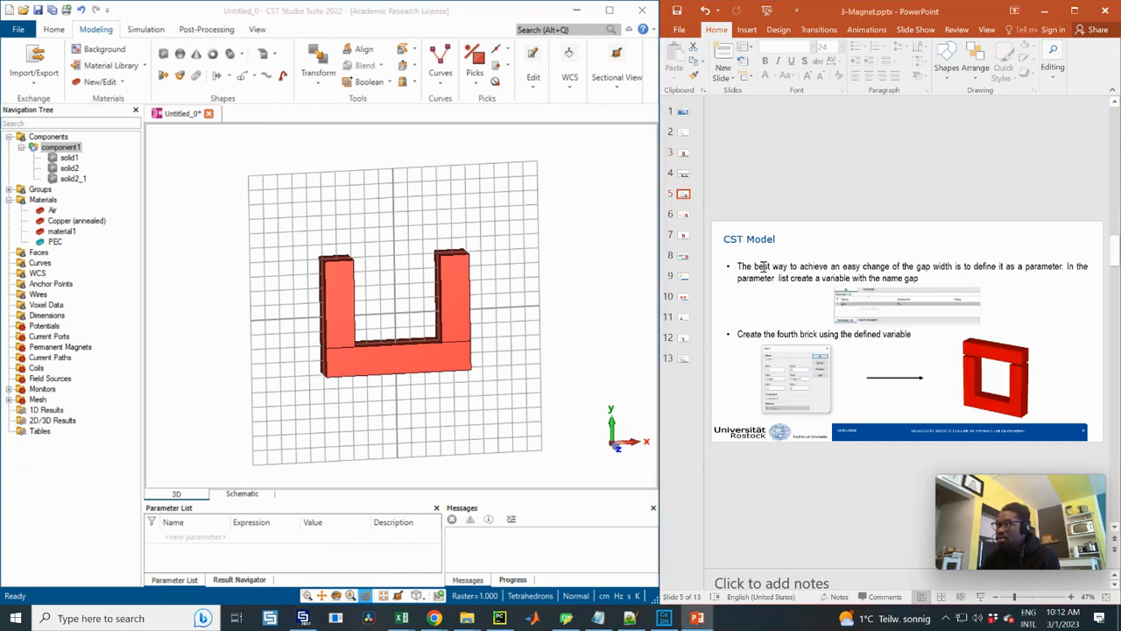
pyautogui.click(685, 175)
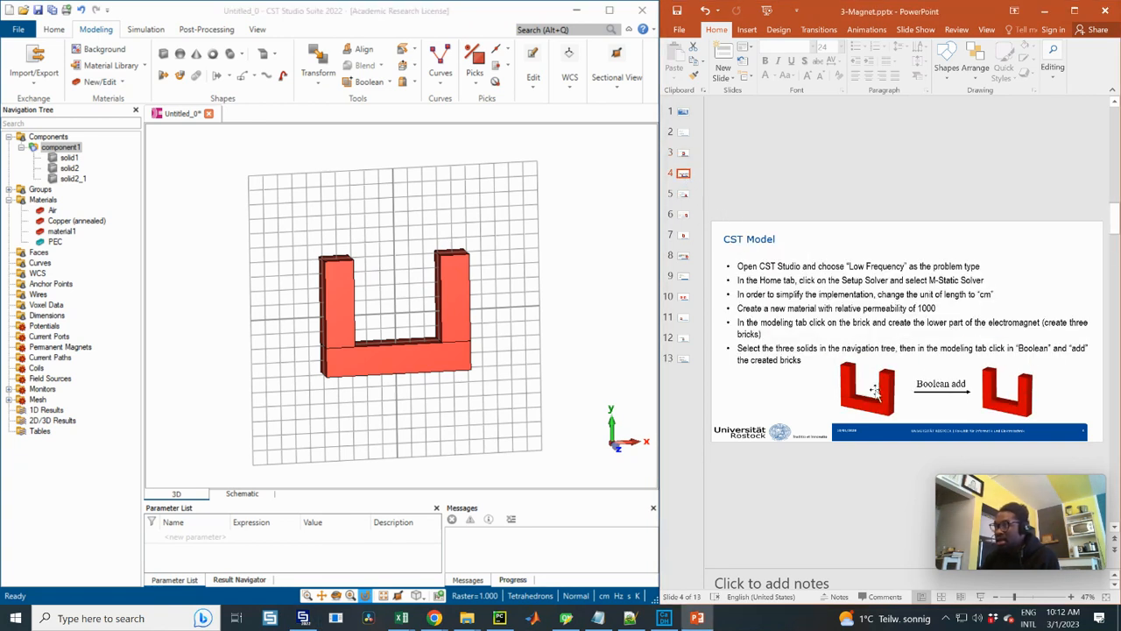
pyautogui.moveTo(338, 313); pyautogui.dragTo(271, 338)
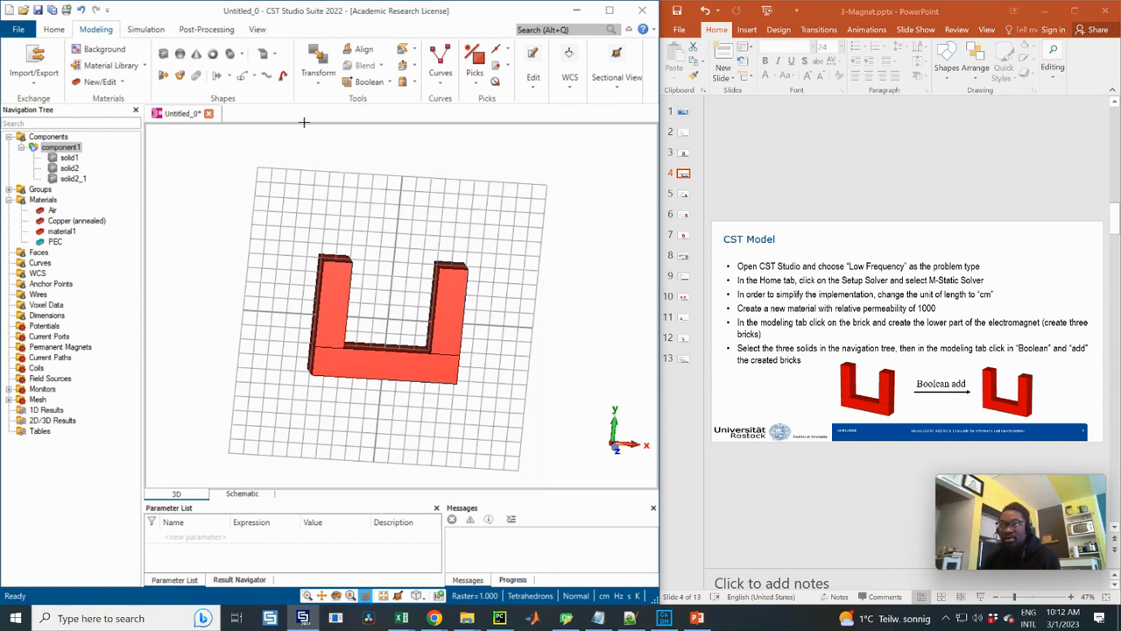
pyautogui.click(319, 88)
pyautogui.click(322, 85)
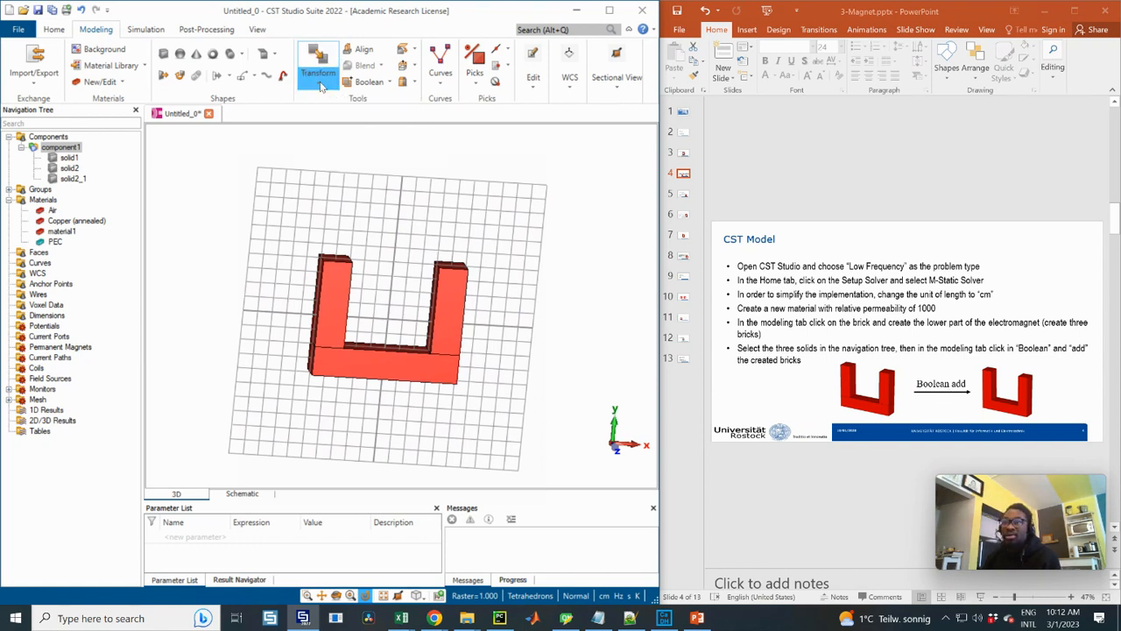
# Merge the three bricks of component1 with Boolean Add, select the combined solid1, and inspect it from another angle
pyautogui.click(383, 81)
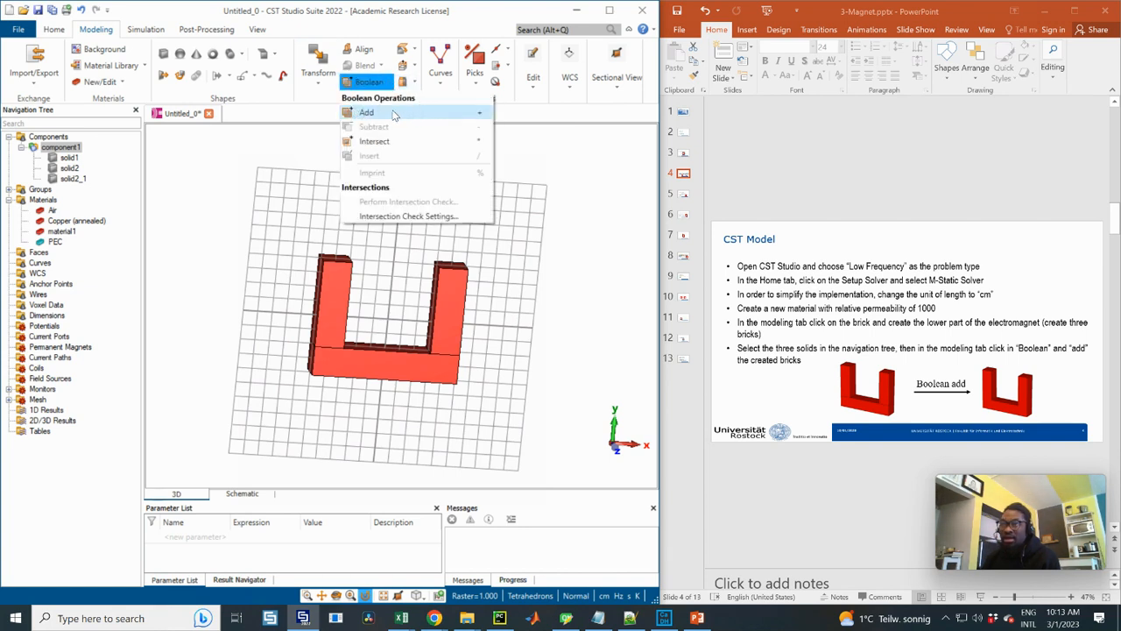
pyautogui.click(393, 114)
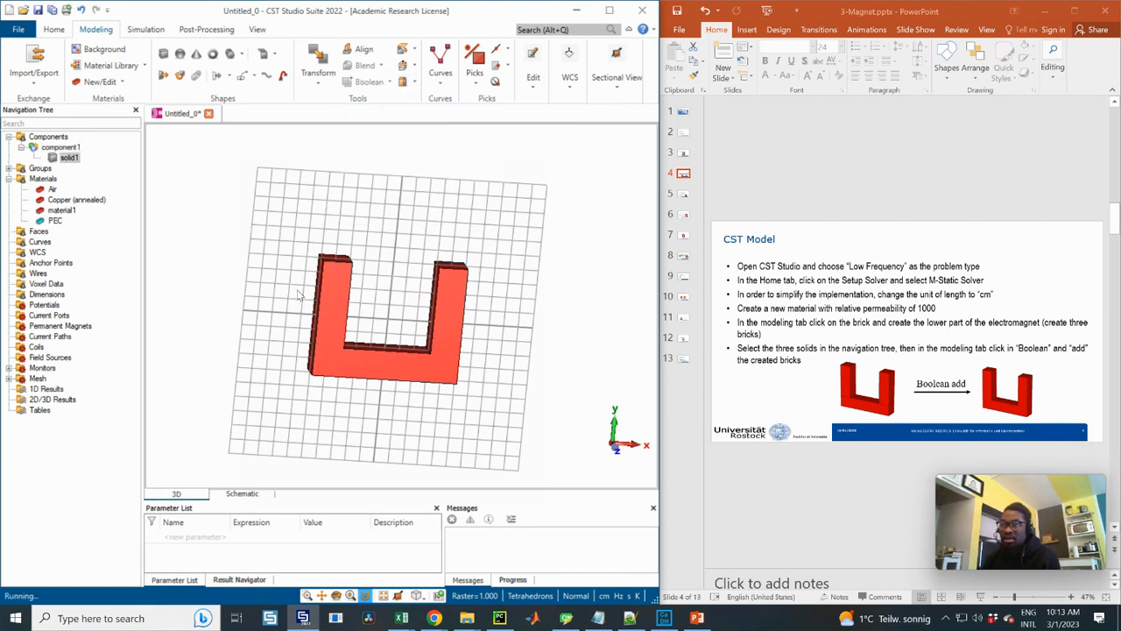
pyautogui.click(68, 158)
pyautogui.moveTo(288, 318); pyautogui.dragTo(395, 339)
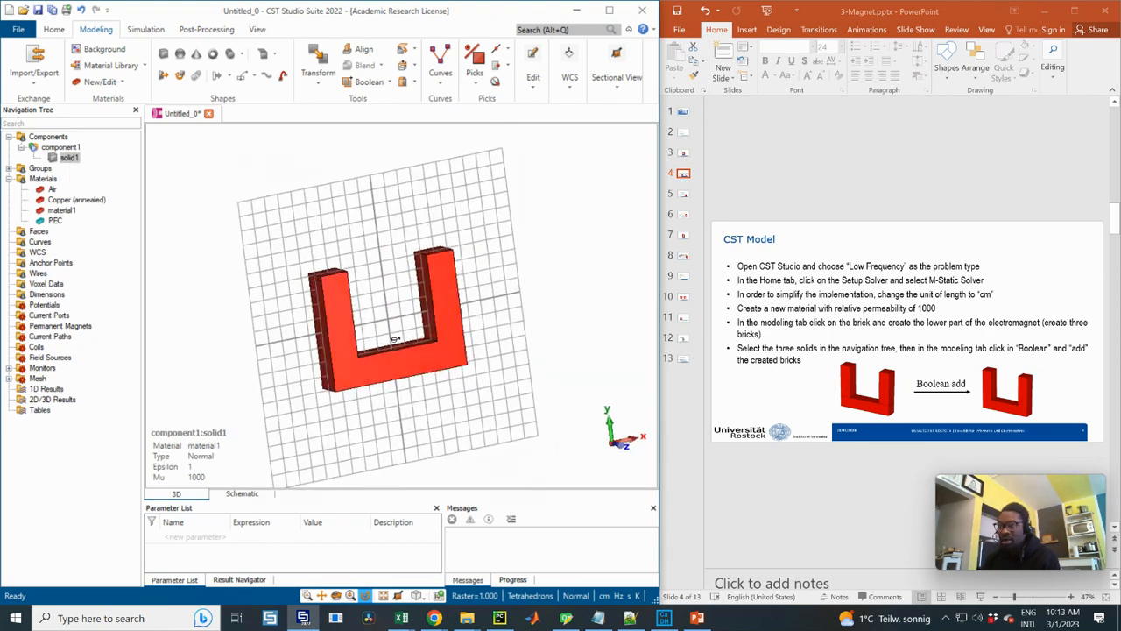
# Find the CST Model slide about the gap parameter and fourth brick in the presentation, and enlarge its Brick dialog picture
pyautogui.click(683, 235)
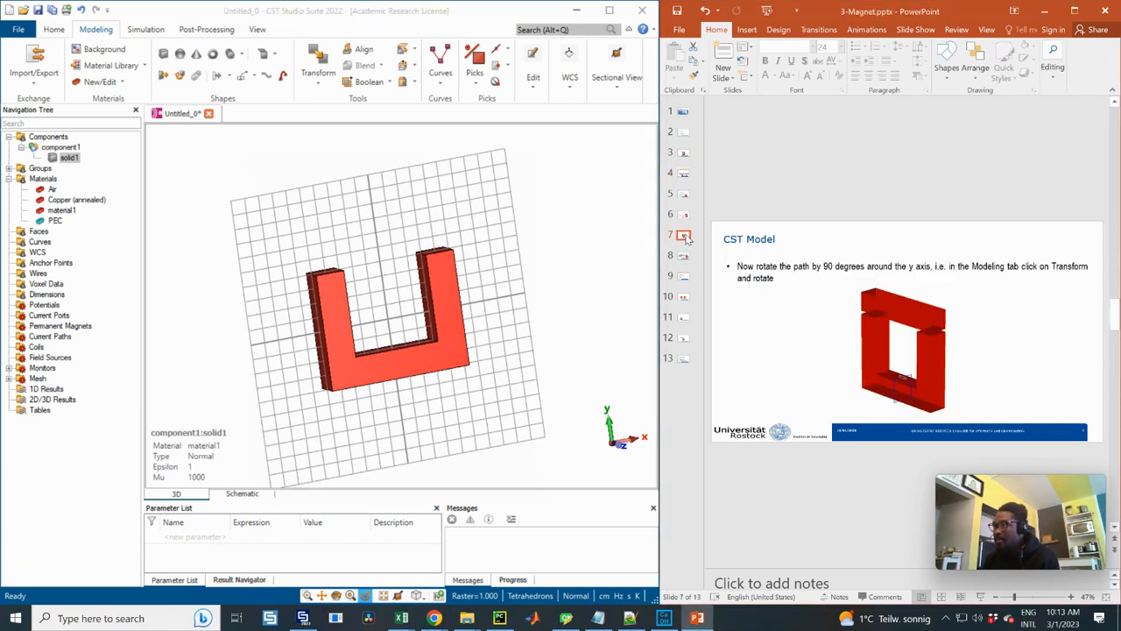
pyautogui.click(685, 216)
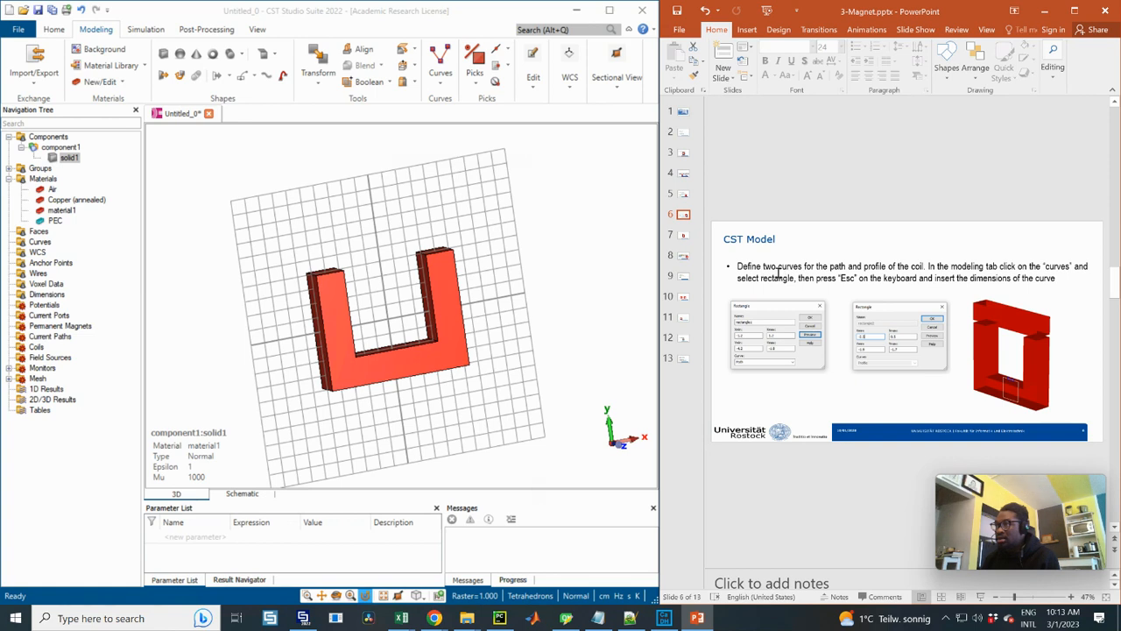
pyautogui.click(684, 195)
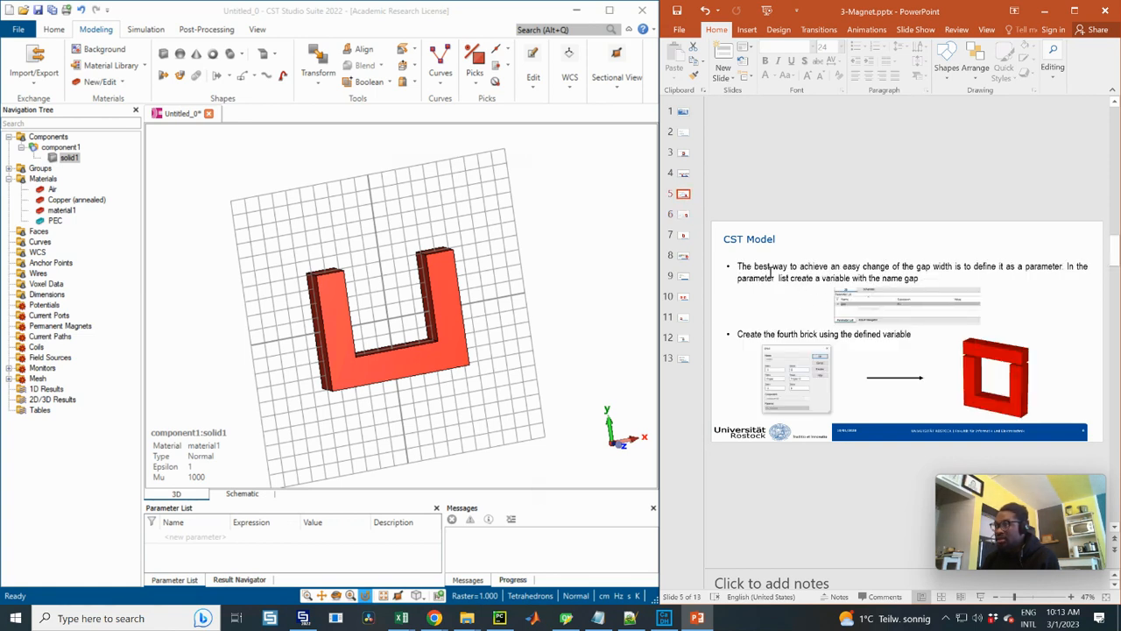
pyautogui.click(803, 381)
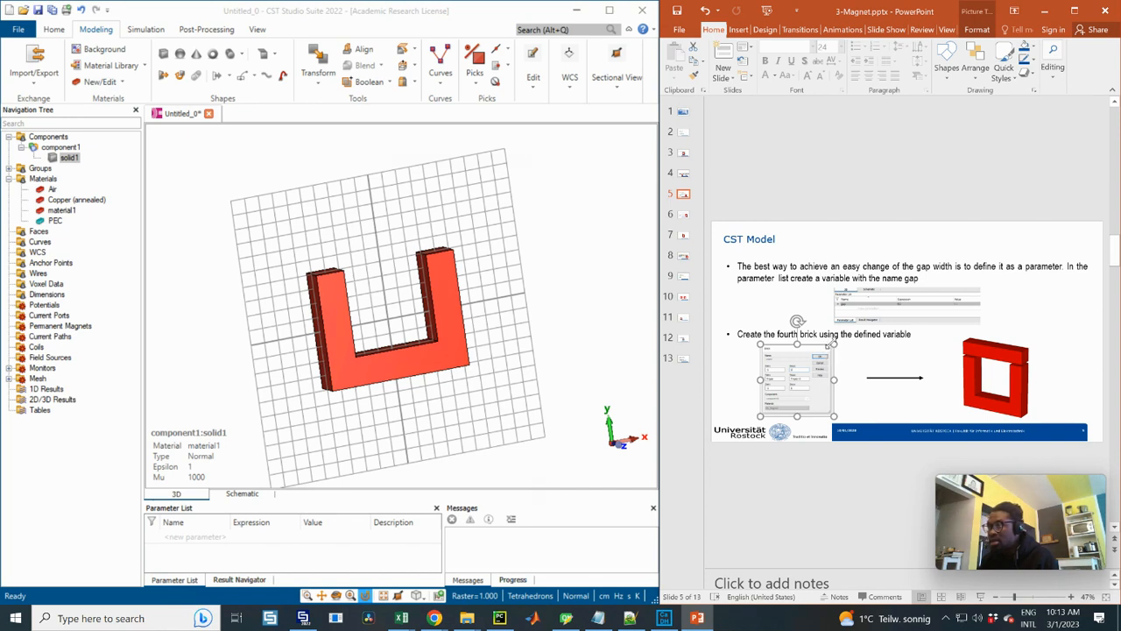
pyautogui.moveTo(833, 344); pyautogui.dragTo(866, 311)
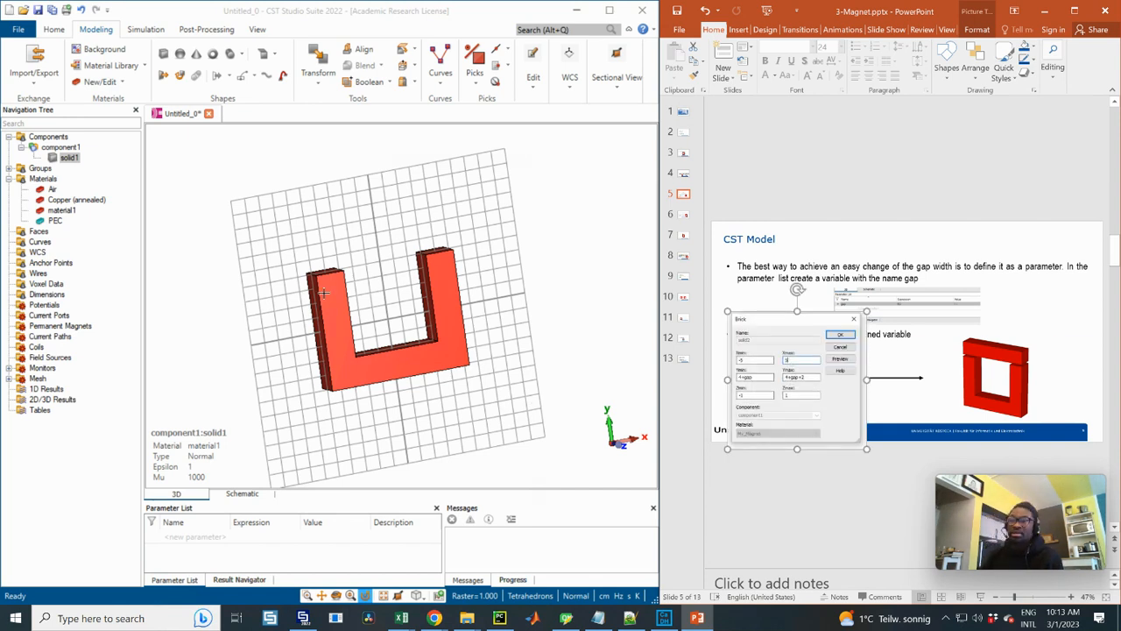
# Start a new brick by numeric entry, with Xmin -5 and Xmax 5
pyautogui.click(163, 54)
pyautogui.press('Escape')
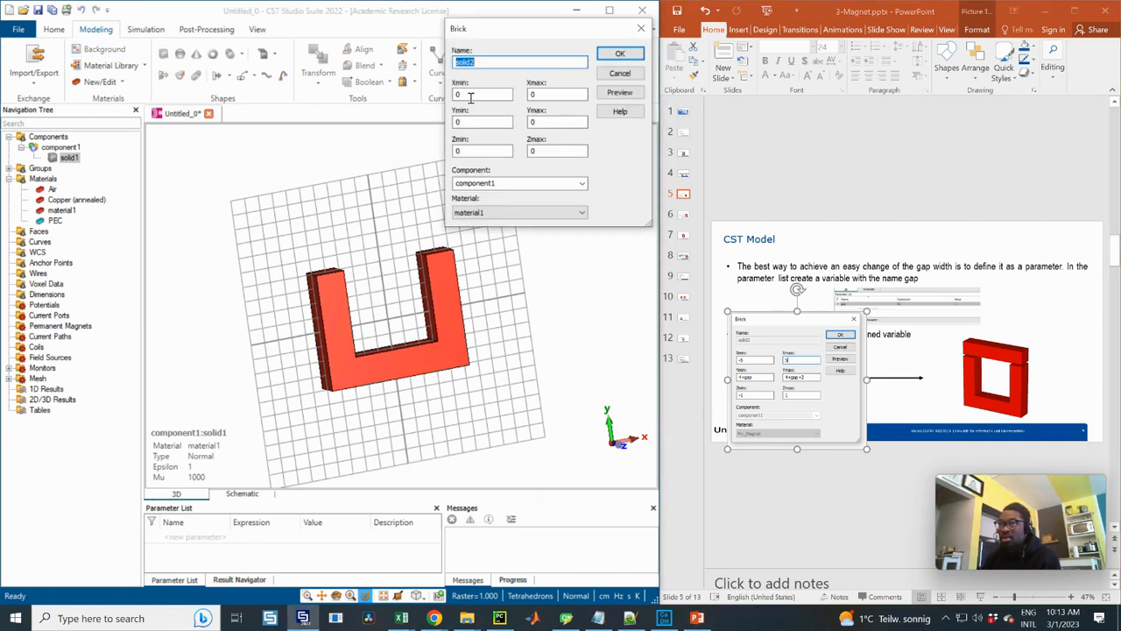
pyautogui.press('Tab')
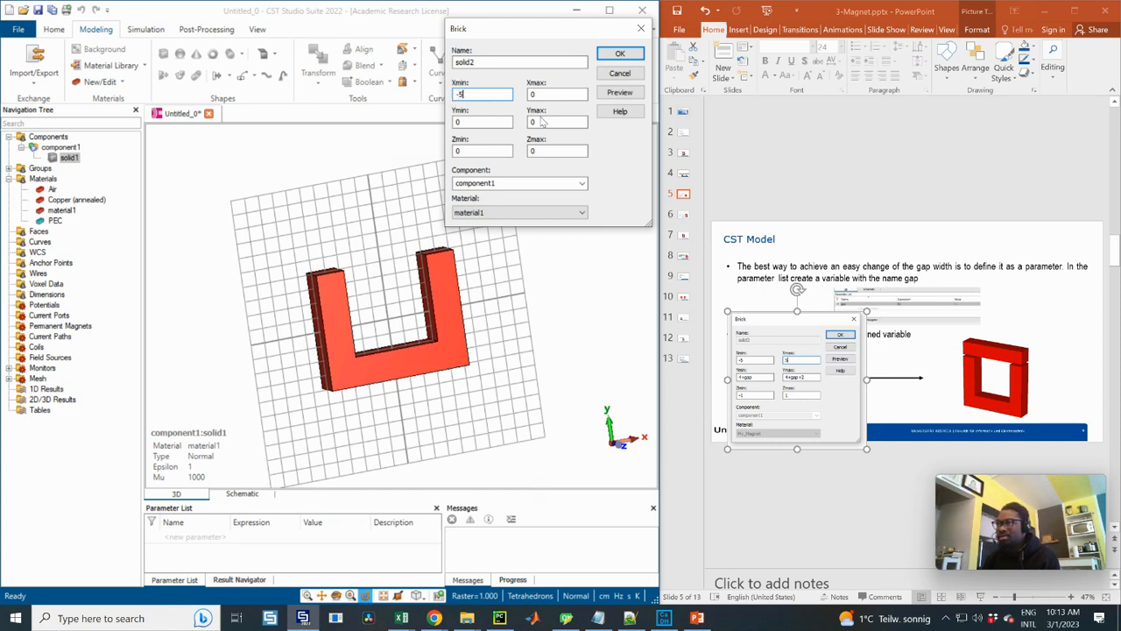
pyautogui.write('-5')
pyautogui.press('Tab')
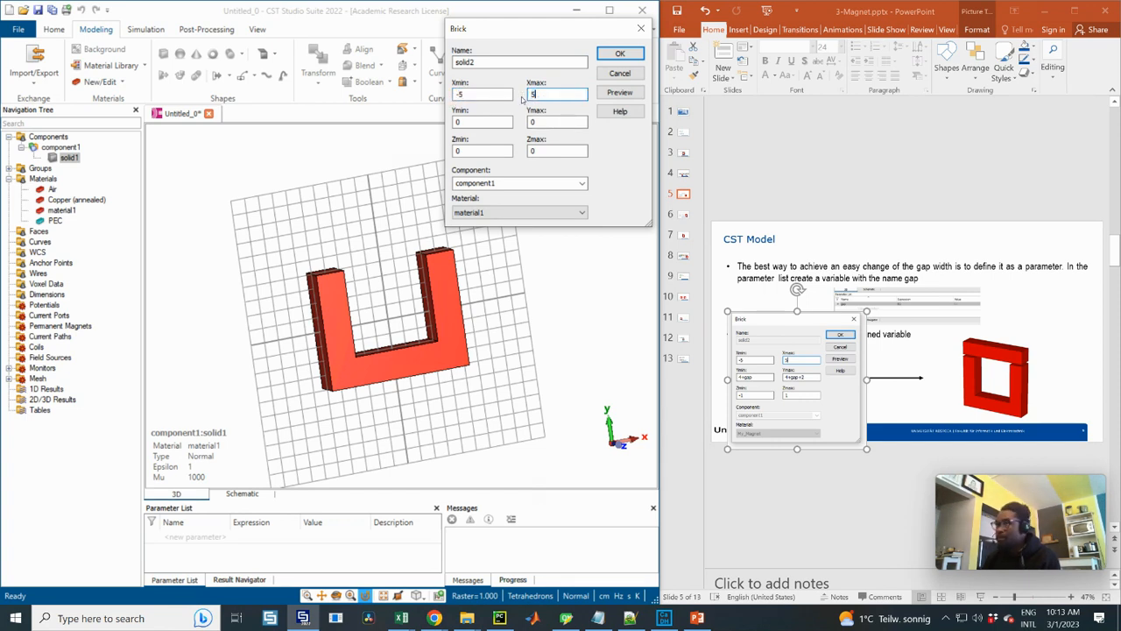
pyautogui.write('5')
# Set the brick's Ymin to 4+gap, Ymax to 4+gap+2, Zmin to -1 and Zmax to 1
pyautogui.press('Tab')
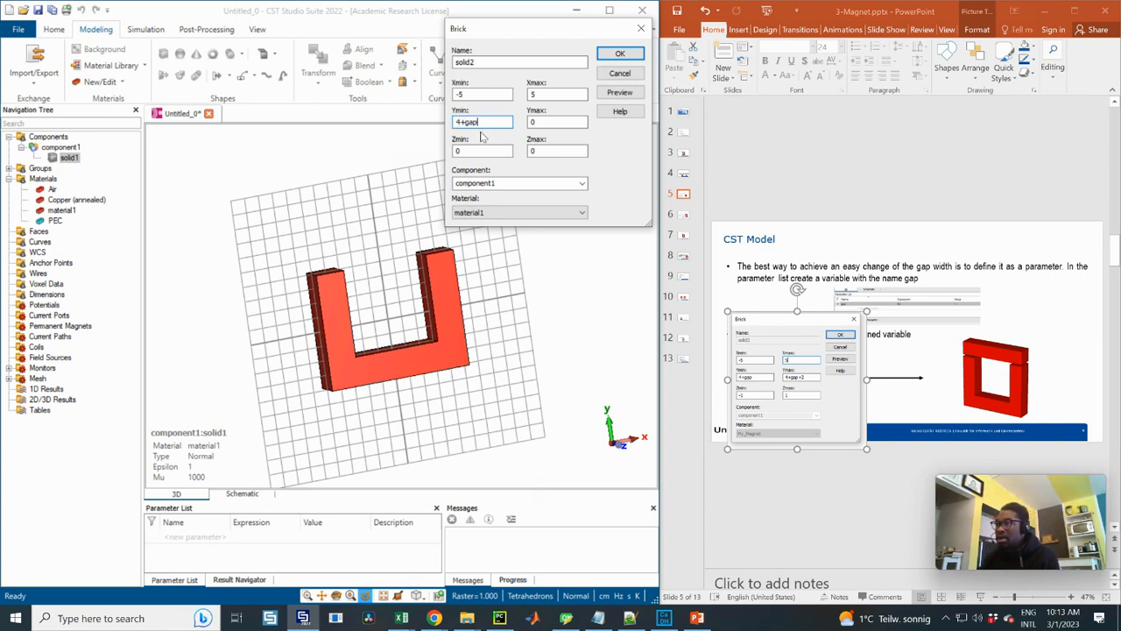
pyautogui.press('Tab')
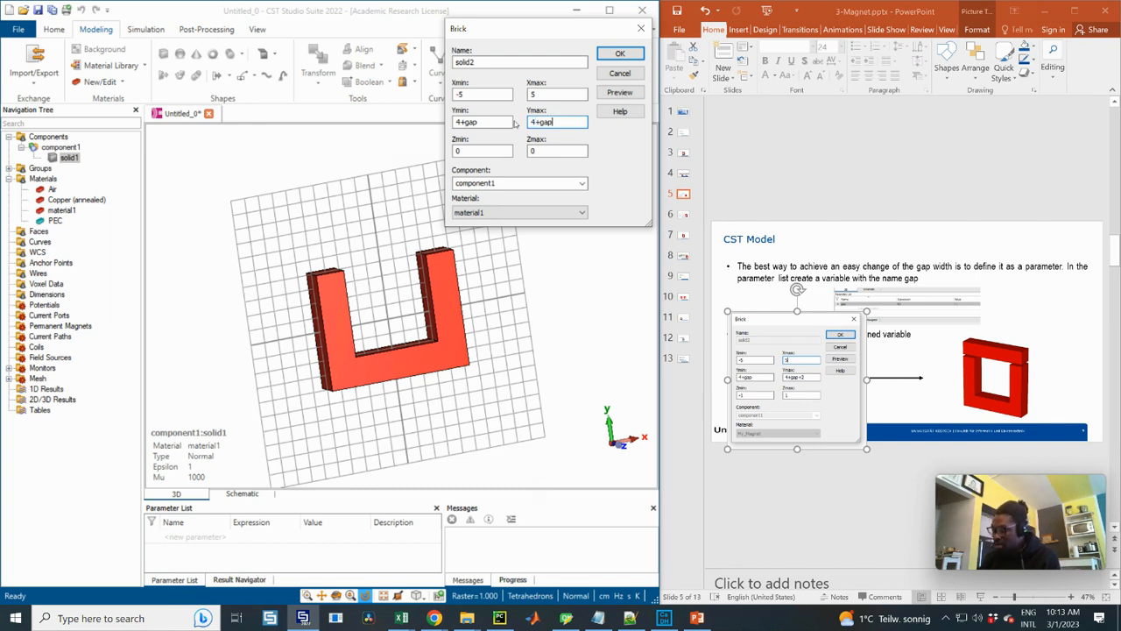
pyautogui.write('4+gap+2')
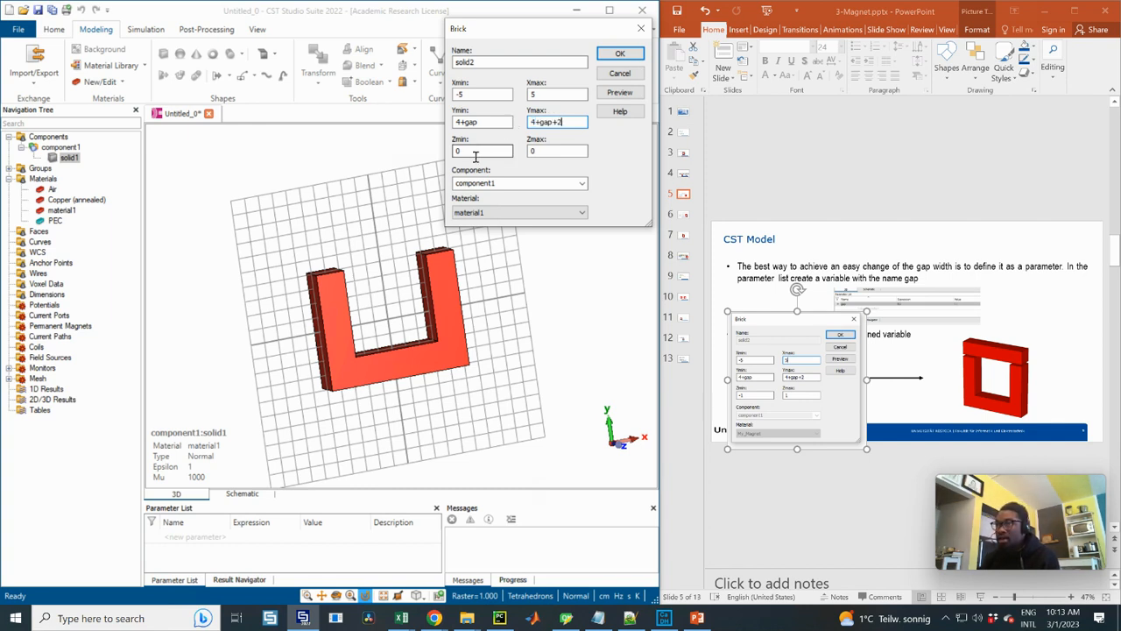
pyautogui.press('Tab')
pyautogui.write('-1')
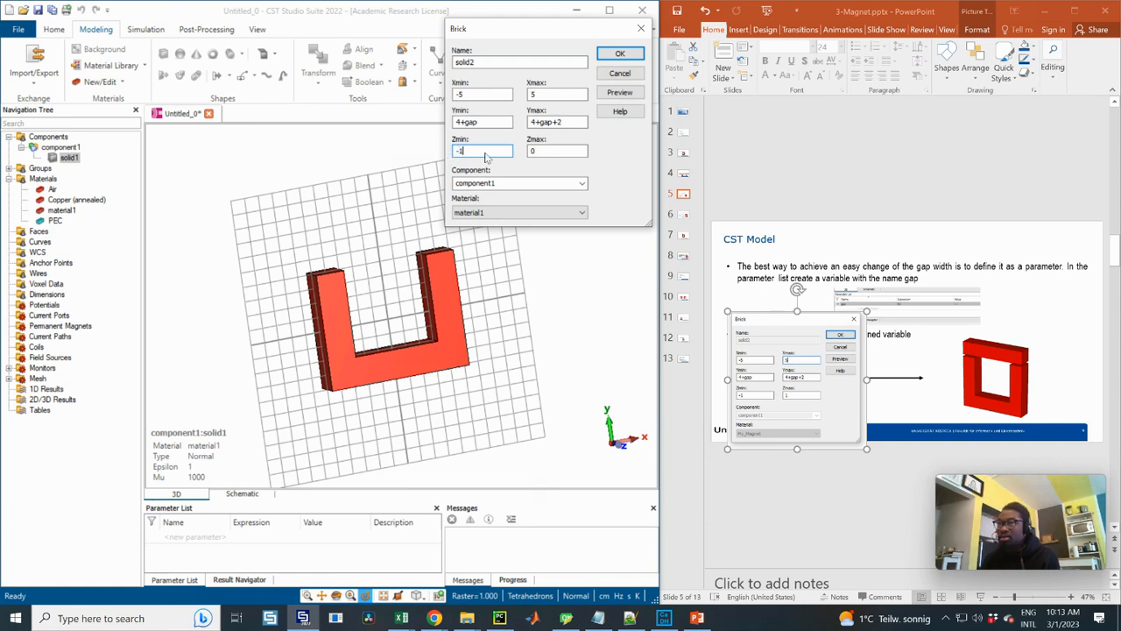
pyautogui.press('Tab')
pyautogui.write('1')
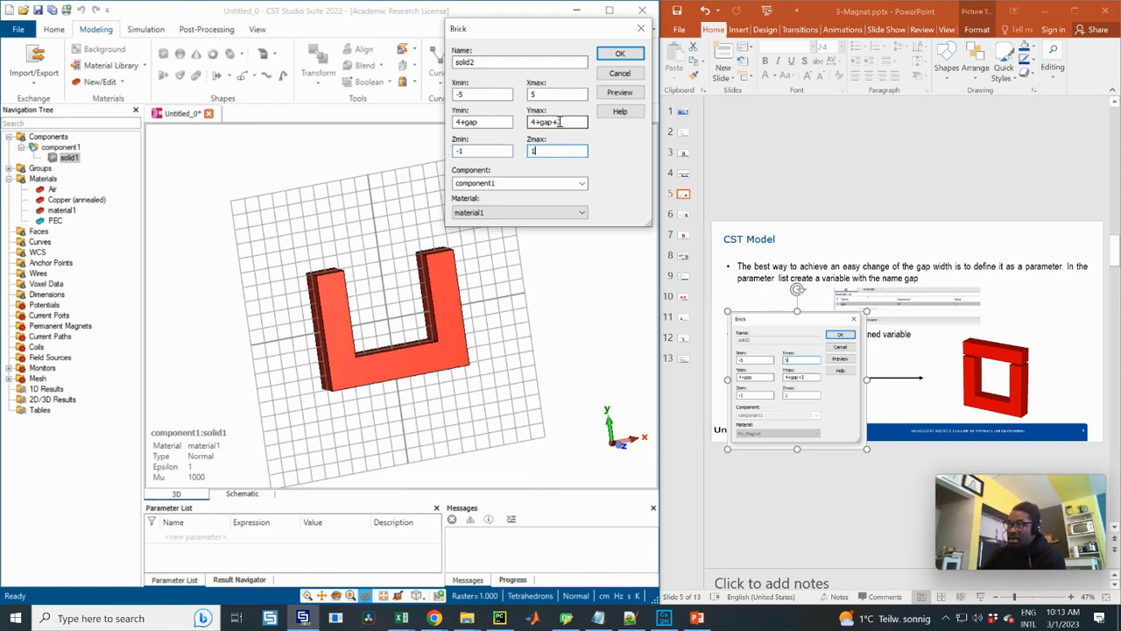
# Examine the gap variable in the brick's Ymax expression and check the parameter list for it
pyautogui.click(557, 122)
pyautogui.doubleClick(543, 123)
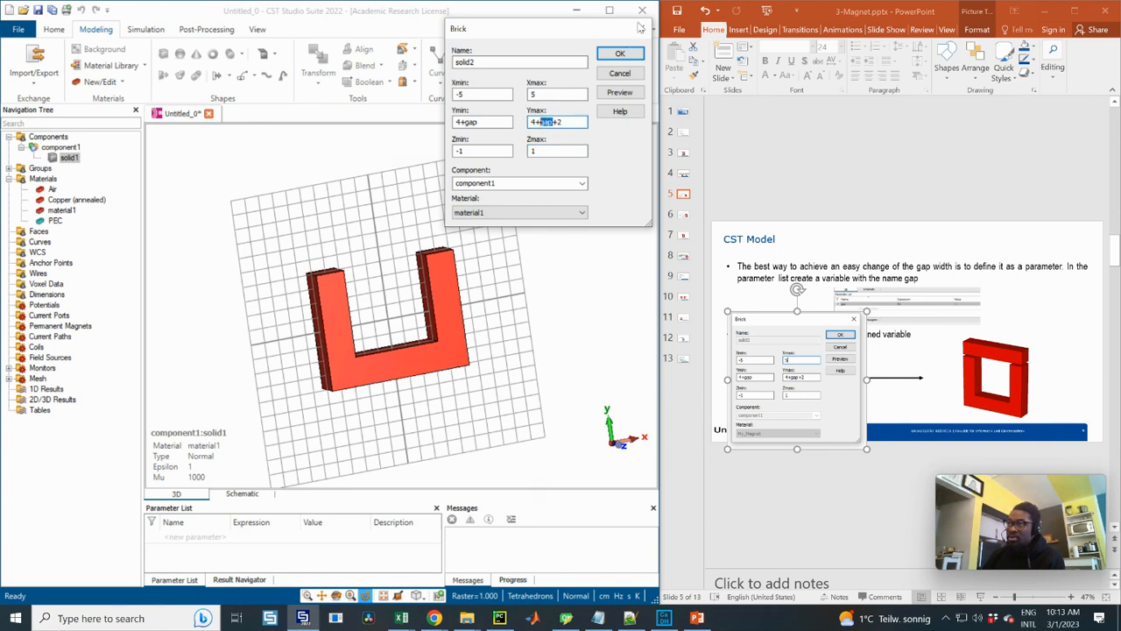
pyautogui.moveTo(596, 34); pyautogui.dragTo(588, 60)
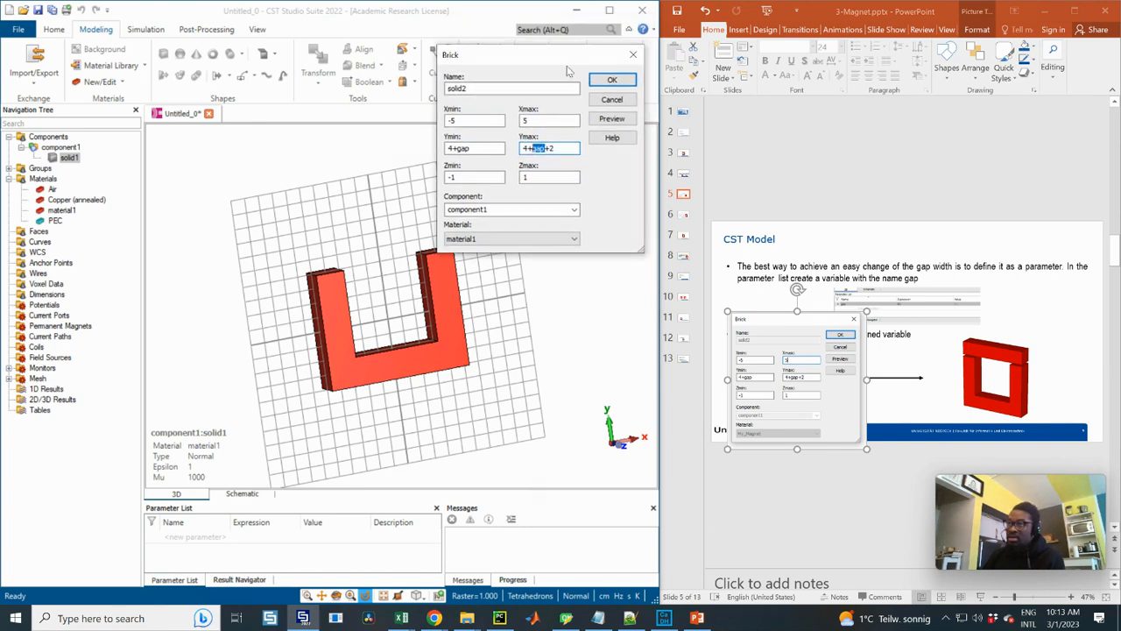
pyautogui.click(181, 582)
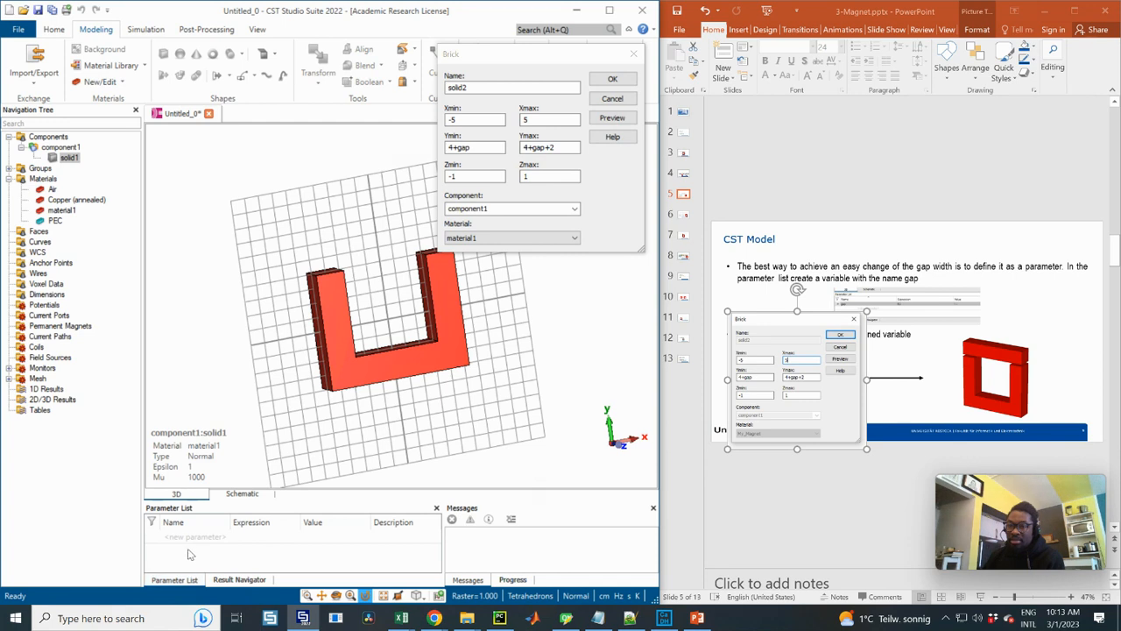
pyautogui.click(188, 544)
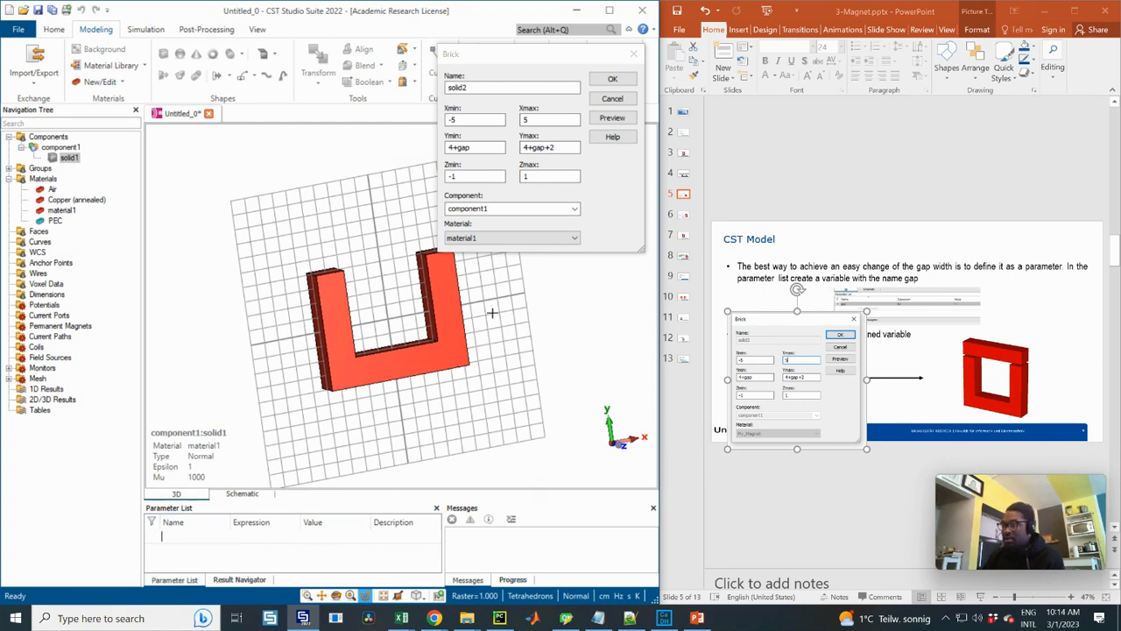
pyautogui.moveTo(504, 58); pyautogui.dragTo(496, 92)
pyautogui.doubleClick(527, 180)
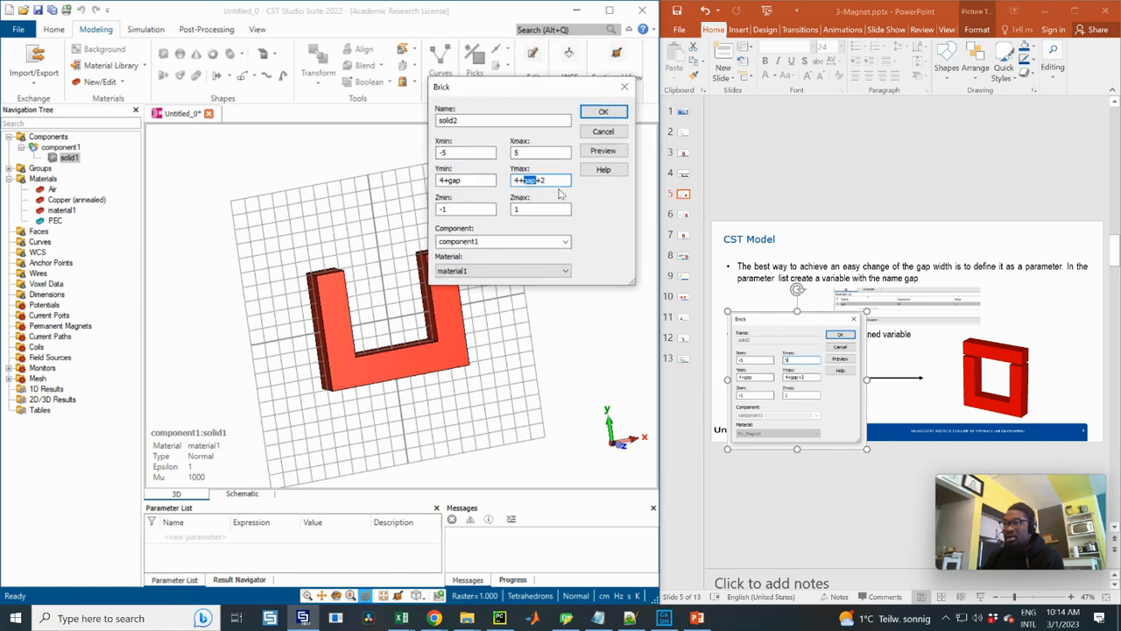
# Preview the brick to bring up the missing gap parameter, and enlarge the slide's parameter list picture to read its value
pyautogui.click(604, 150)
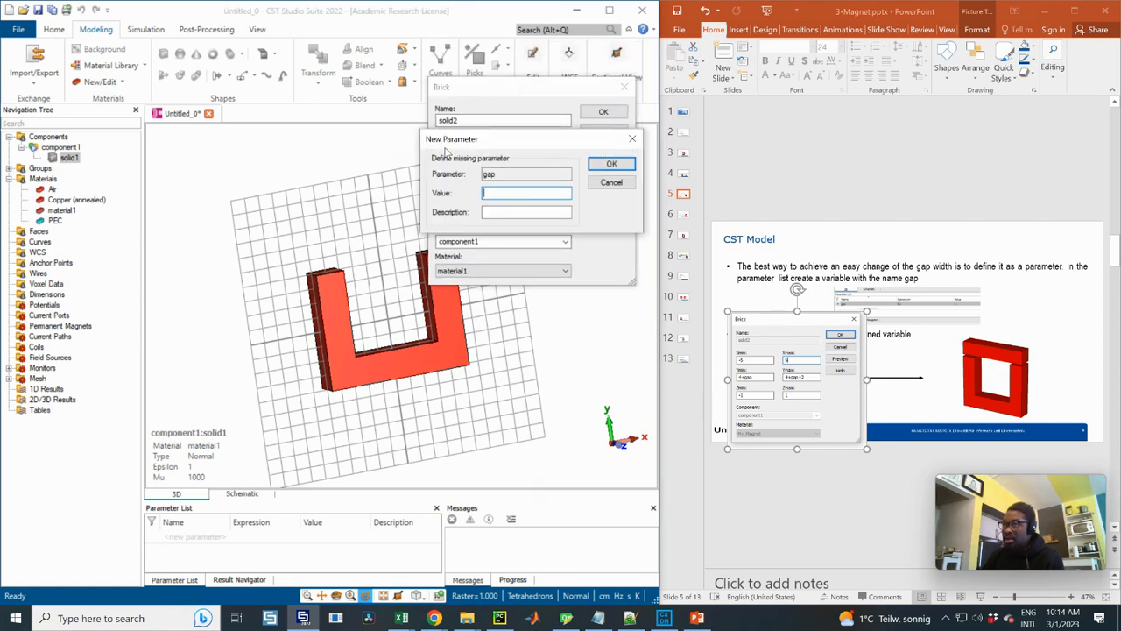
pyautogui.moveTo(456, 142); pyautogui.dragTo(473, 151)
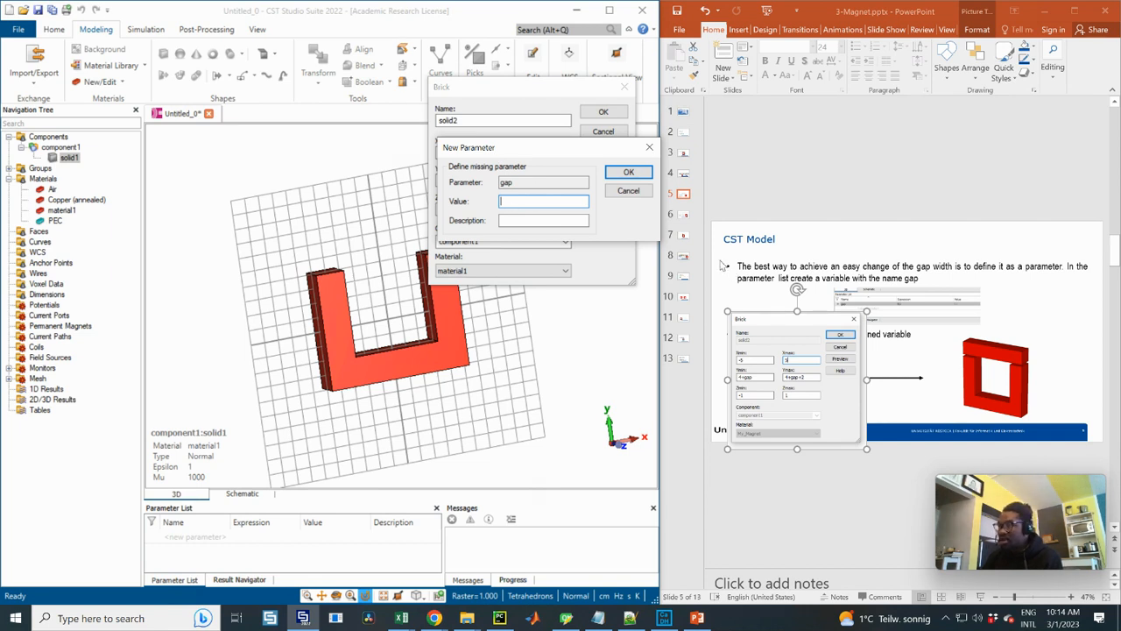
pyautogui.click(684, 176)
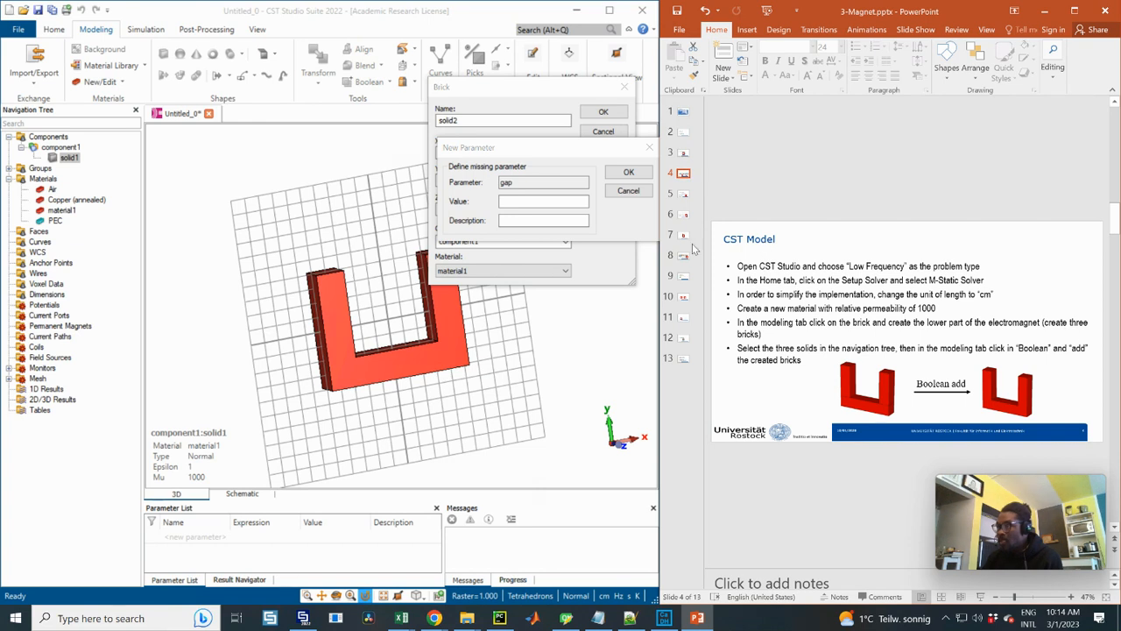
pyautogui.click(683, 196)
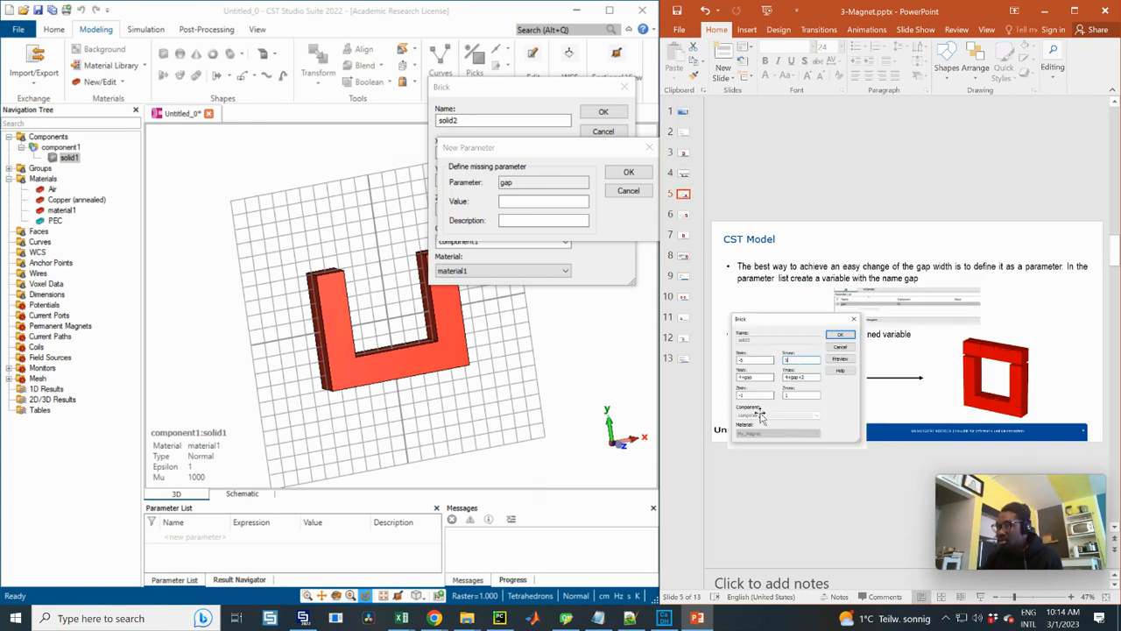
pyautogui.click(902, 309)
pyautogui.keyDown('ctrl'); pyautogui.moveTo(996, 336); pyautogui.dragTo(1008, 347); pyautogui.keyUp('ctrl')
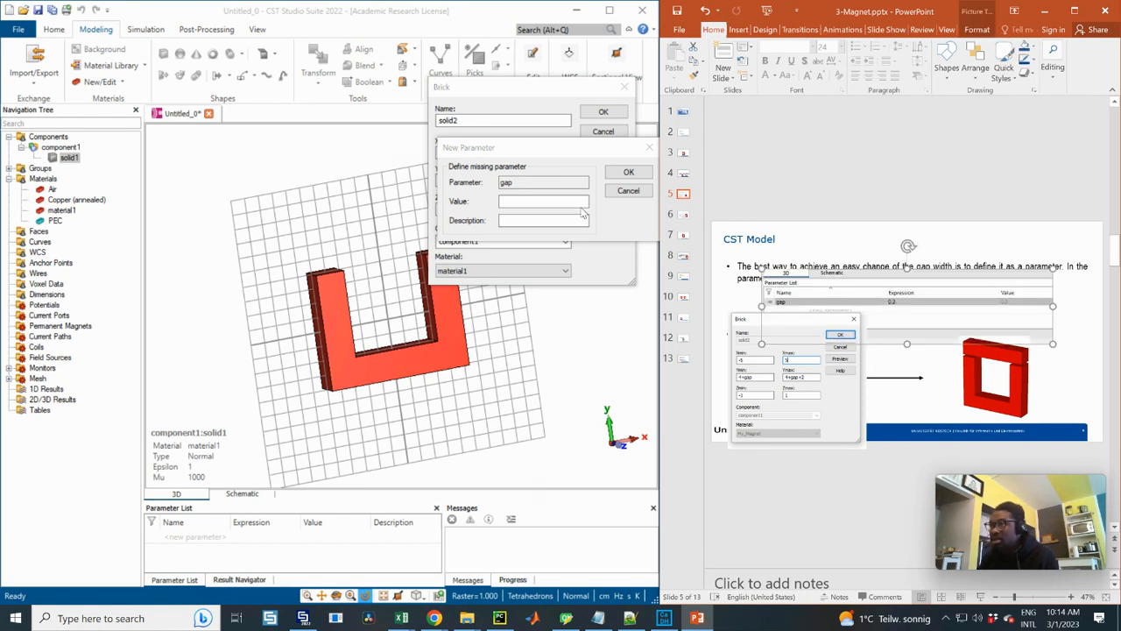
# Define the gap parameter as 0.3, create the upper brick, and inspect the core
pyautogui.click(515, 200)
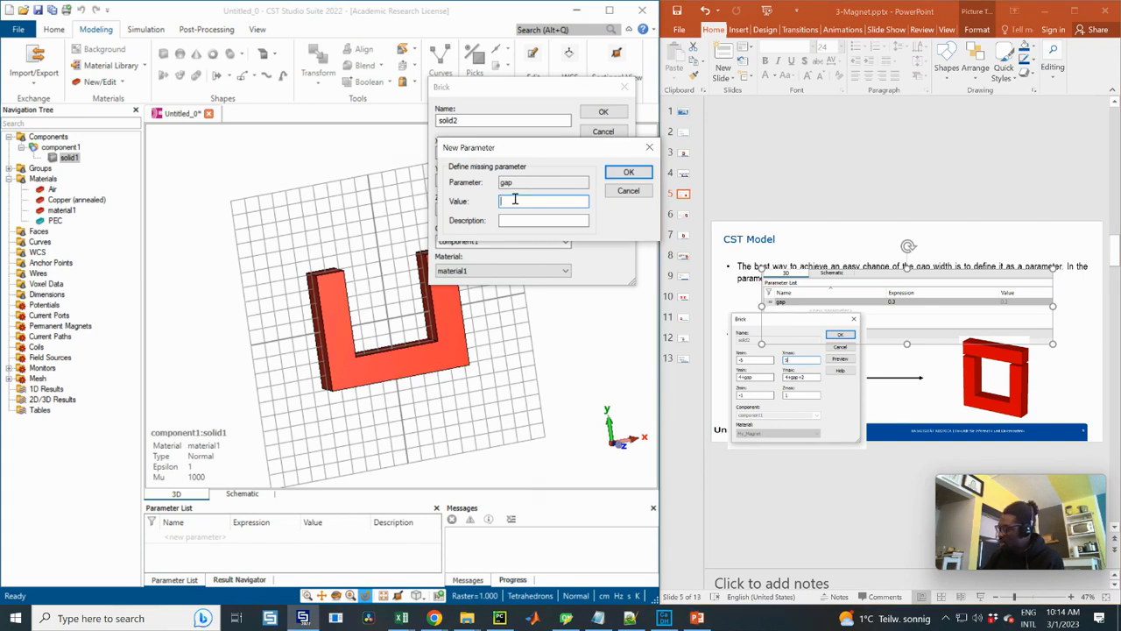
pyautogui.click(627, 173)
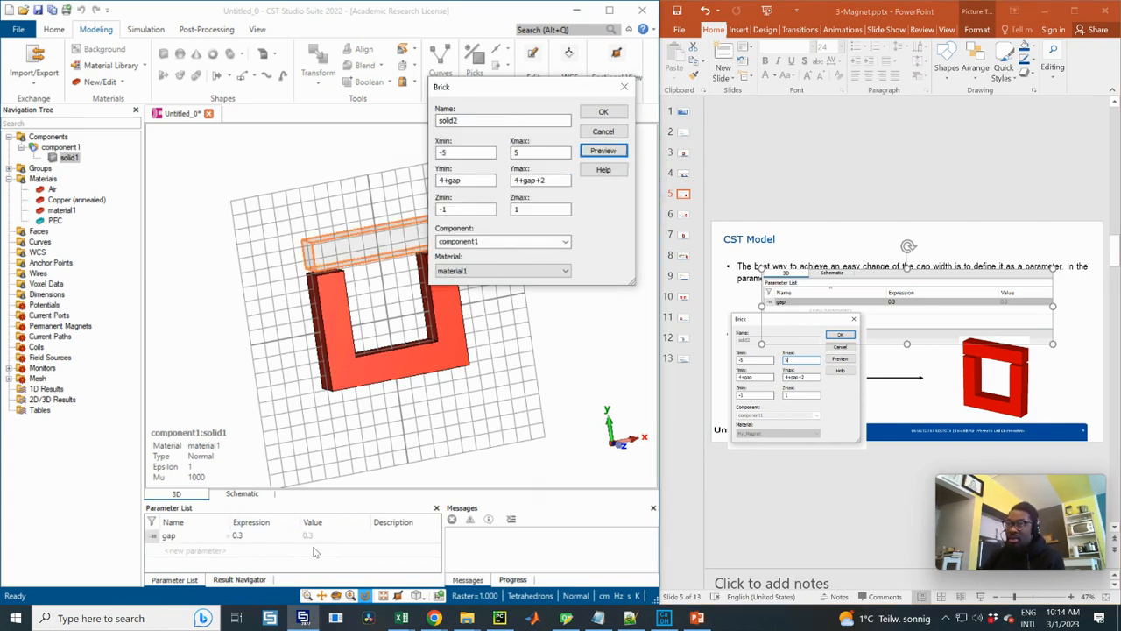
pyautogui.click(602, 114)
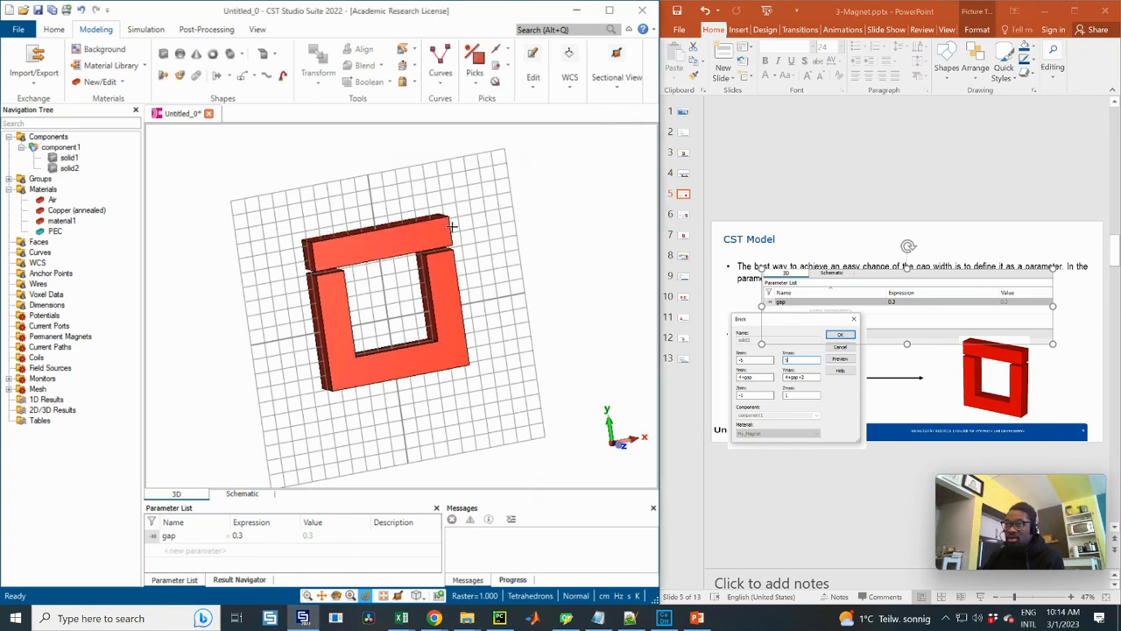
pyautogui.moveTo(392, 314); pyautogui.dragTo(427, 324)
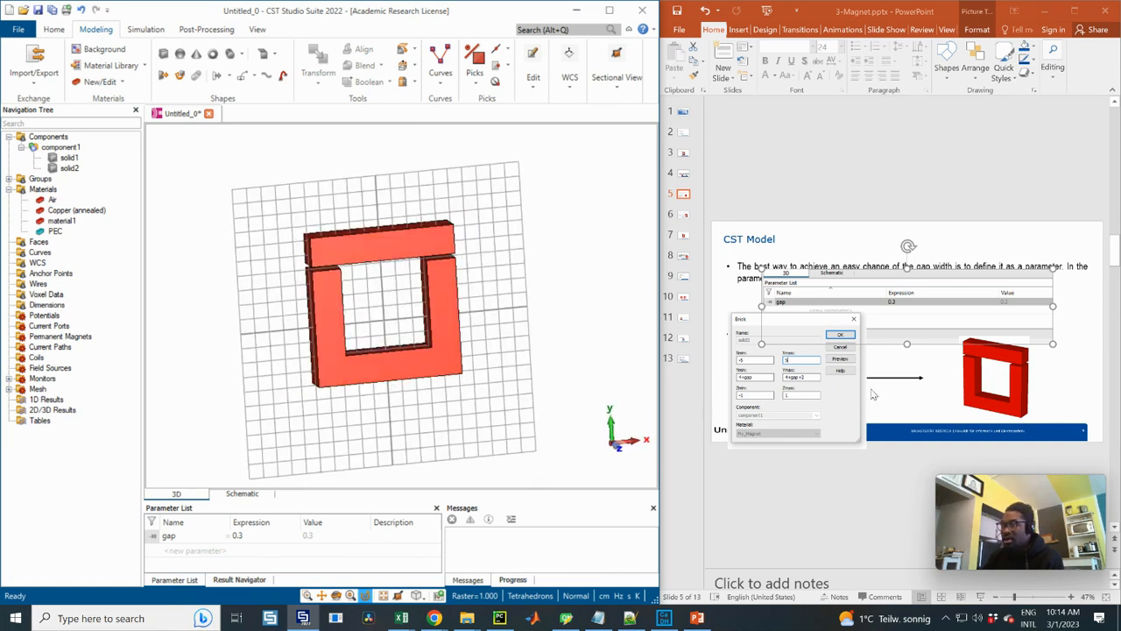
# Open the slide on the coil's path and profile curves, and enlarge both Rectangle dialog pictures so their dimensions are readable
pyautogui.click(686, 219)
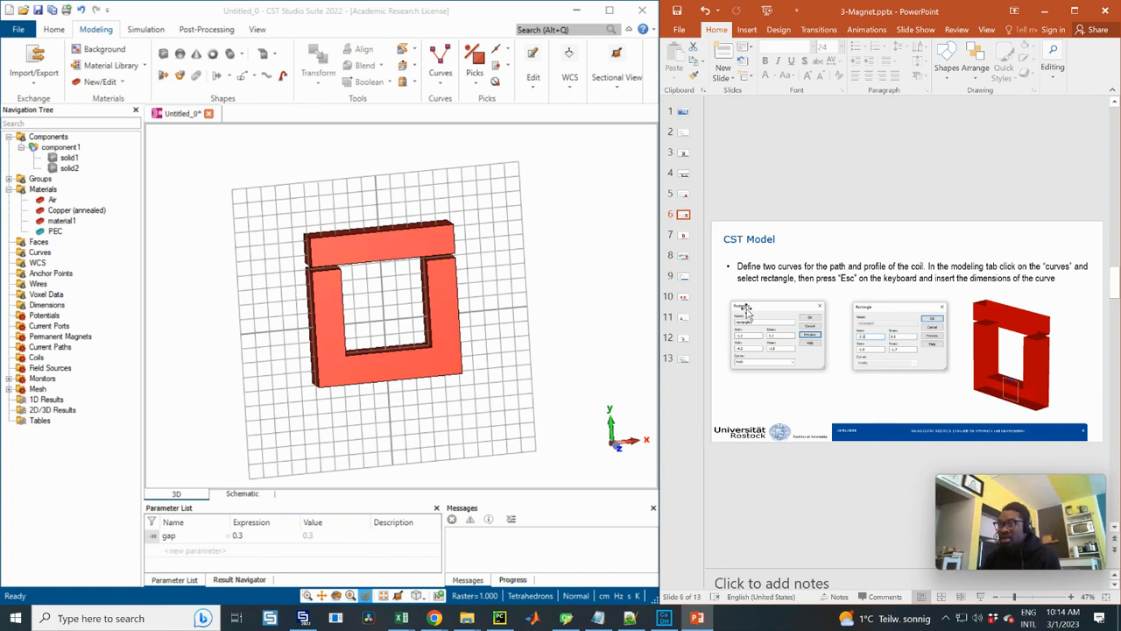
pyautogui.click(817, 360)
pyautogui.keyDown('ctrl'); pyautogui.moveTo(831, 374); pyautogui.dragTo(862, 395); pyautogui.keyUp('ctrl')
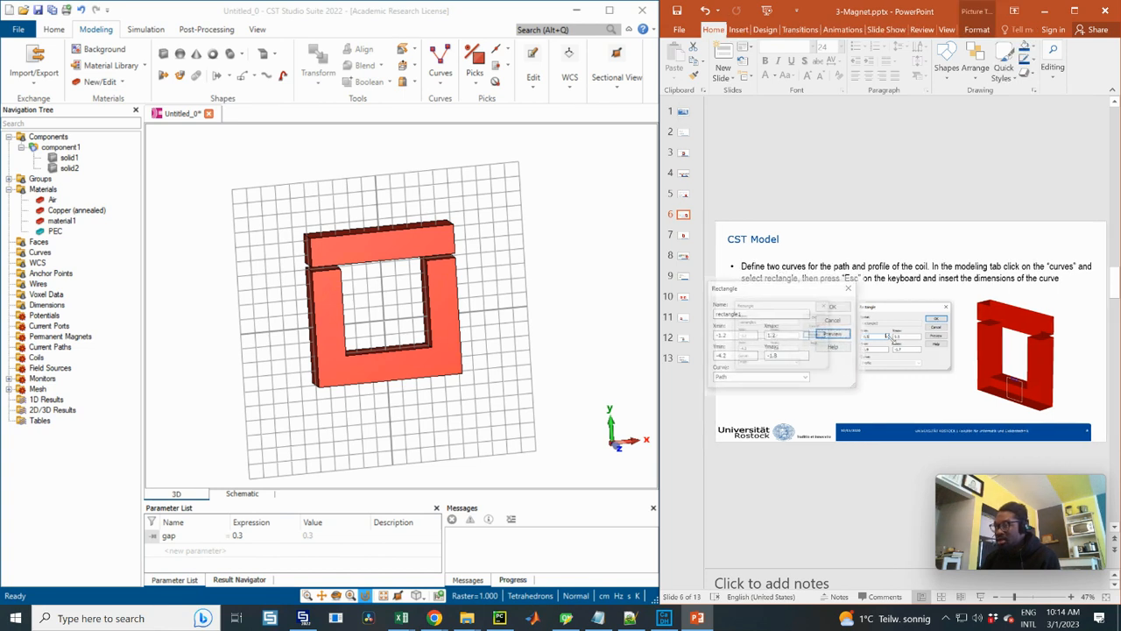
pyautogui.click(901, 330)
pyautogui.moveTo(901, 330); pyautogui.dragTo(929, 317)
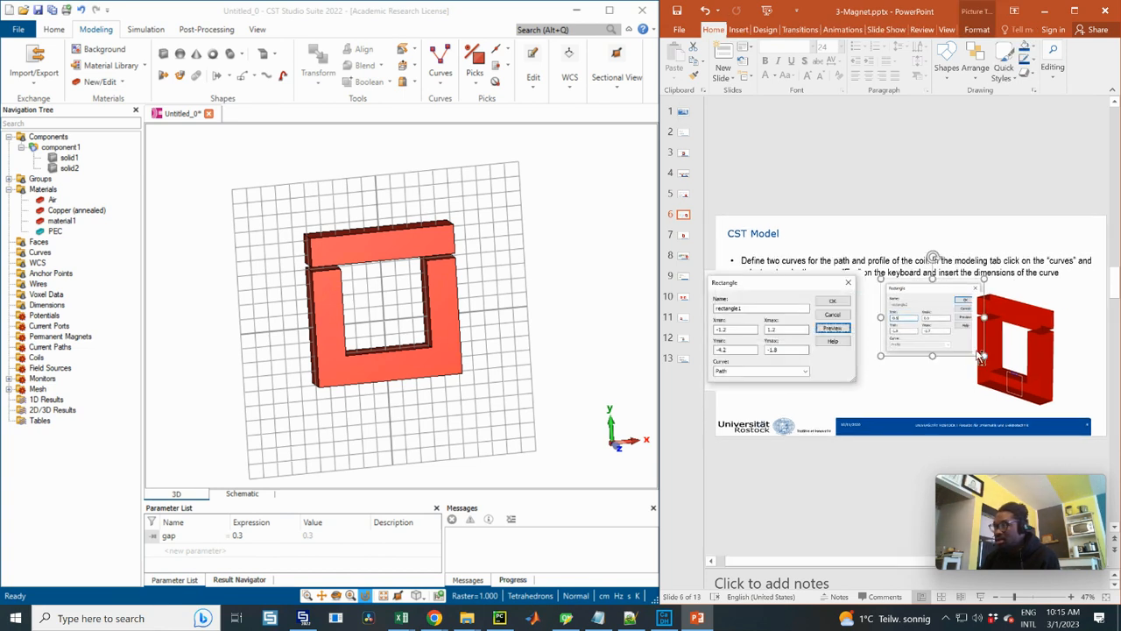
pyautogui.keyDown('ctrl'); pyautogui.moveTo(985, 356); pyautogui.dragTo(1017, 380); pyautogui.keyUp('ctrl')
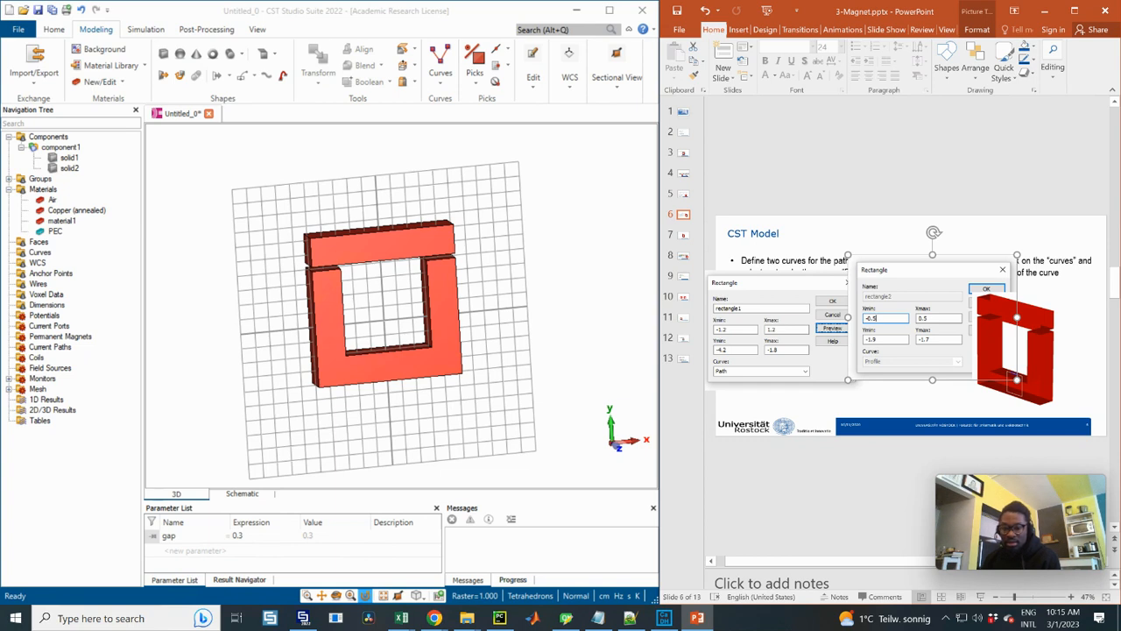
pyautogui.click(936, 405)
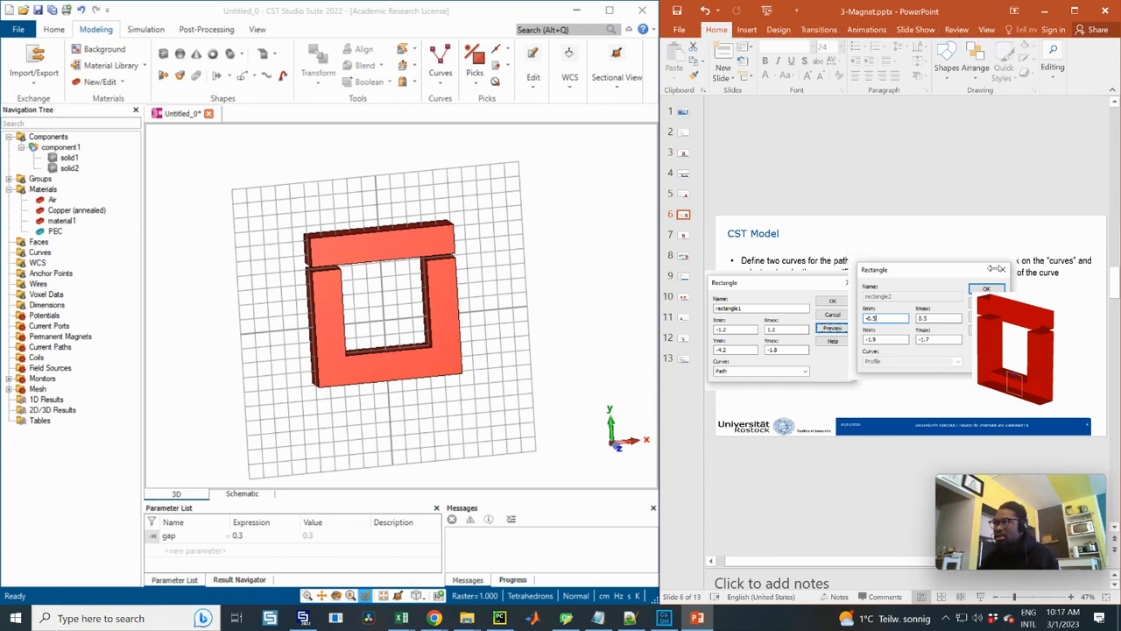
# Move the two Rectangle dialog pictures apart on the slide so the path and profile dimensions are readable side by side
pyautogui.moveTo(900, 272)
pyautogui.mouseDown()
pyautogui.moveTo(926, 274)
pyautogui.moveTo(909, 276)
pyautogui.mouseUp()
pyautogui.moveTo(768, 282); pyautogui.dragTo(771, 280)
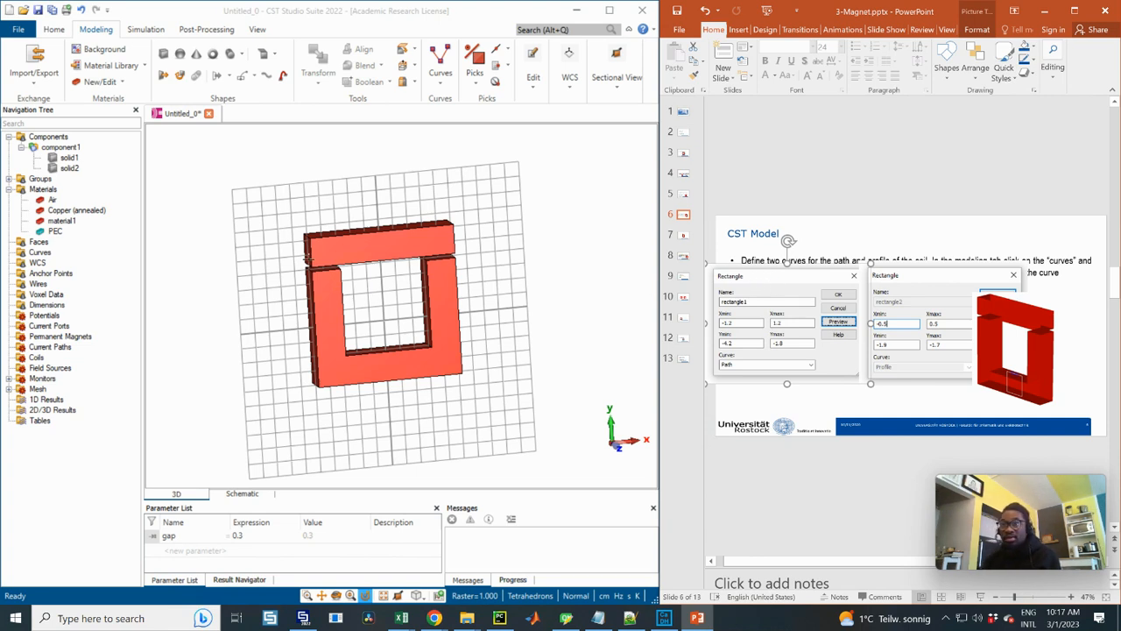
pyautogui.moveTo(746, 276); pyautogui.dragTo(741, 277)
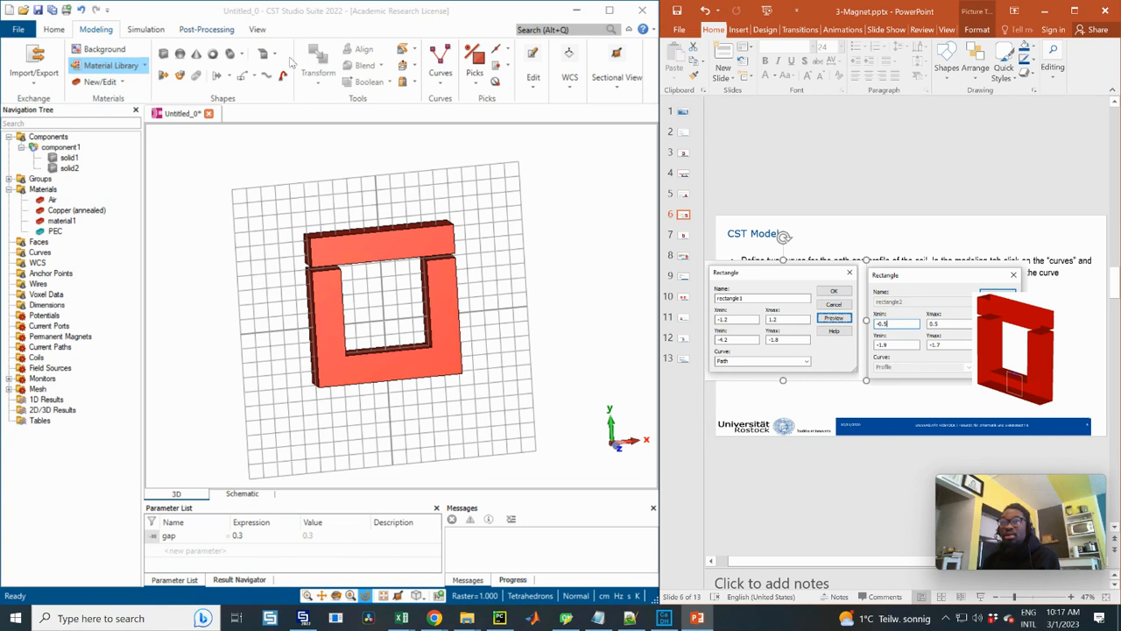
# Start a 2D rectangle curve by entering its dimensions, with Xmin -1.2 and Xmax 1.2
pyautogui.click(89, 35)
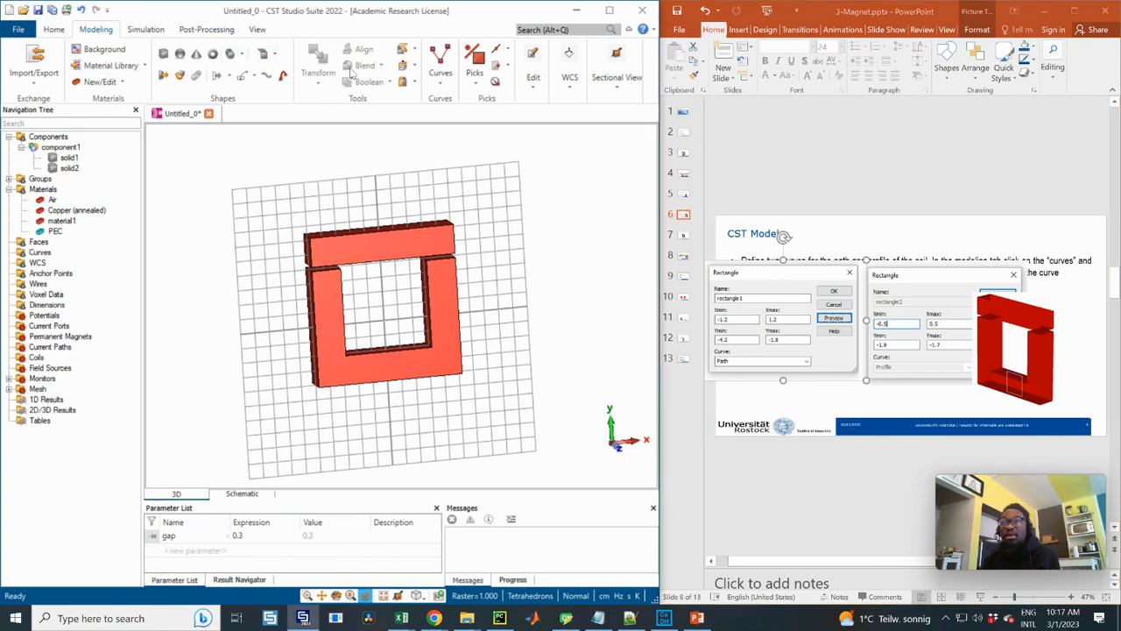
pyautogui.click(442, 77)
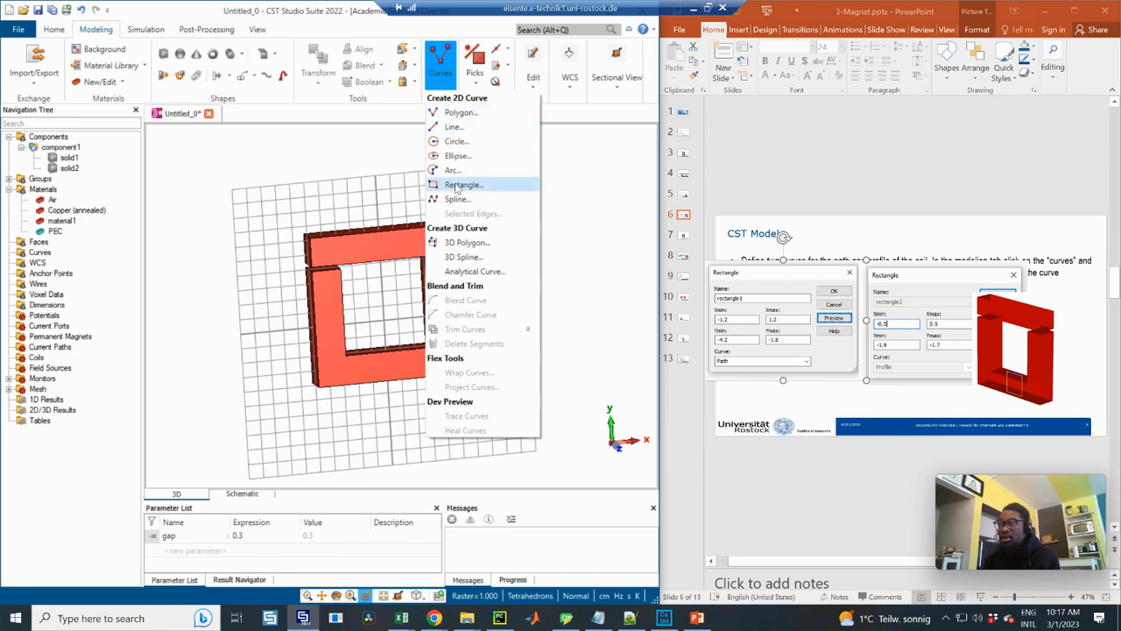
pyautogui.click(460, 185)
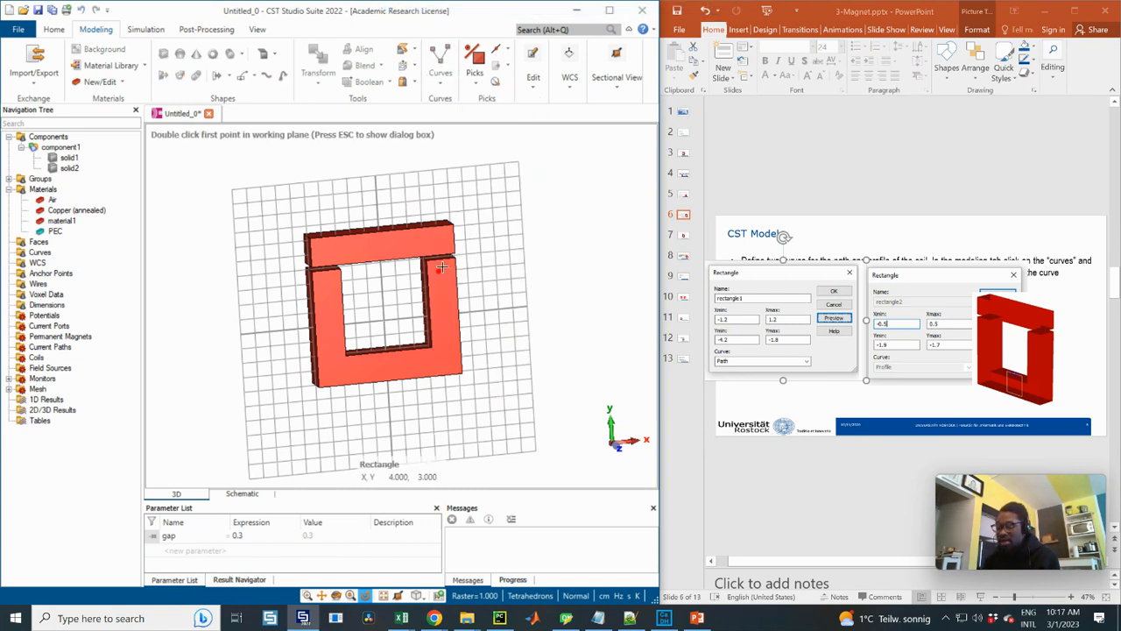
pyautogui.press('Escape')
pyautogui.moveTo(490, 29); pyautogui.dragTo(486, 223)
pyautogui.press('Tab')
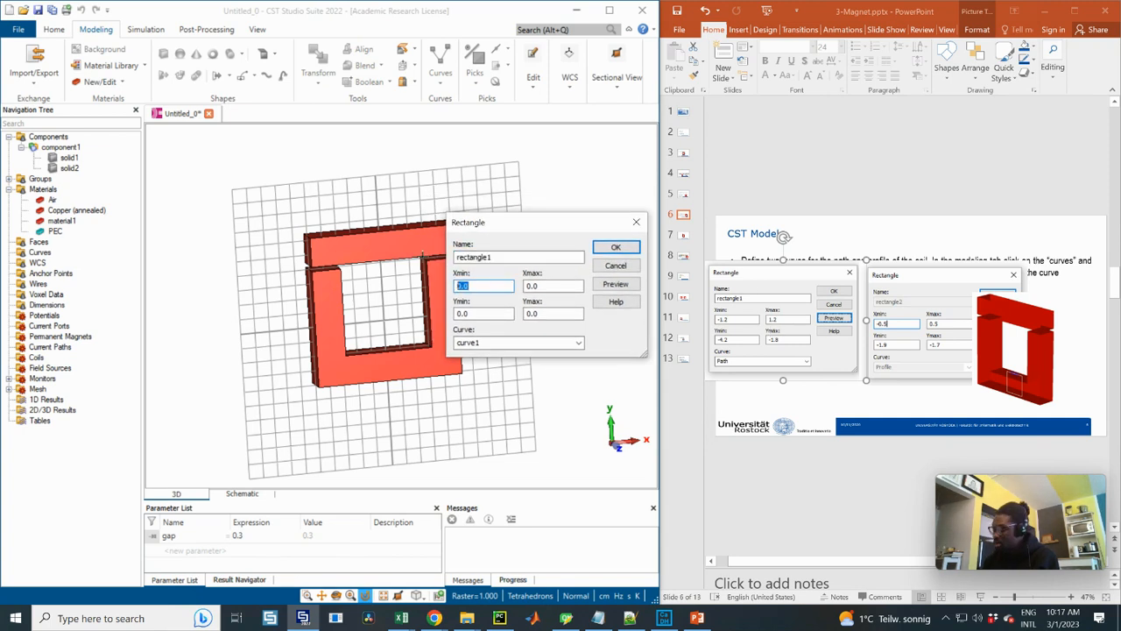
pyautogui.write('-1.2')
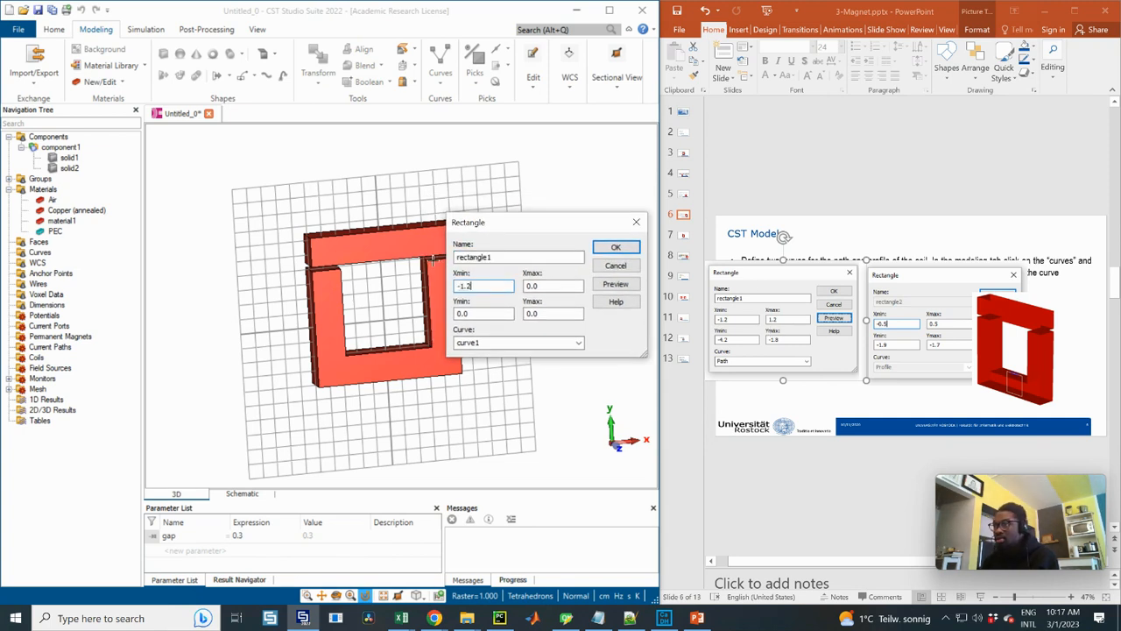
pyautogui.press('Tab')
pyautogui.write('1.')
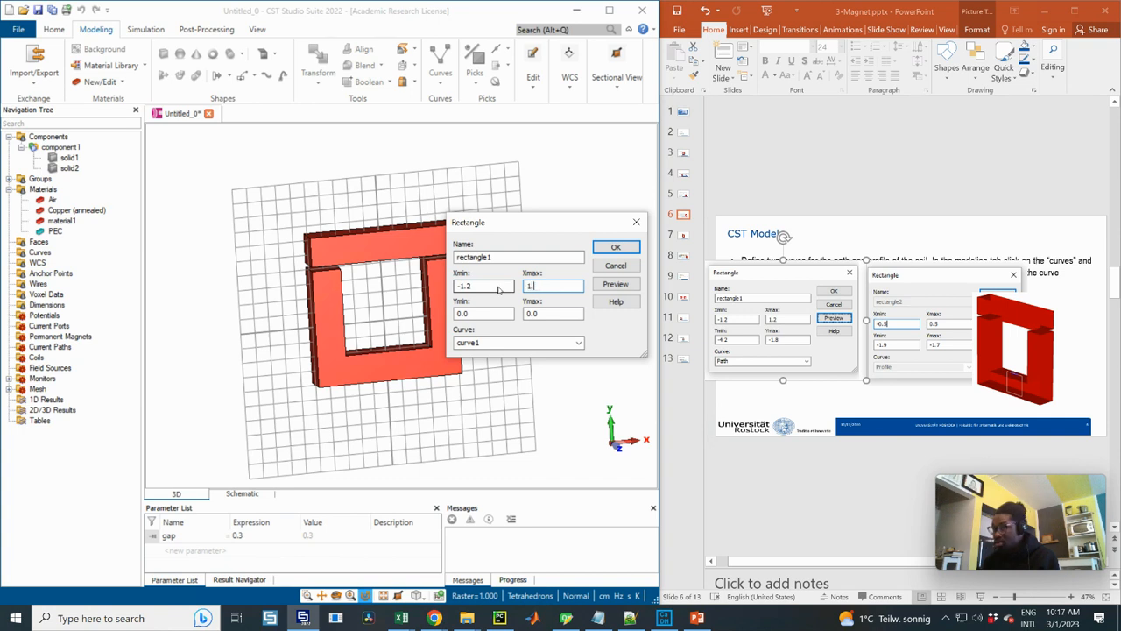
# Set the first rectangle's Ymin to -4.2 and Ymax to -1.8
pyautogui.press('Tab')
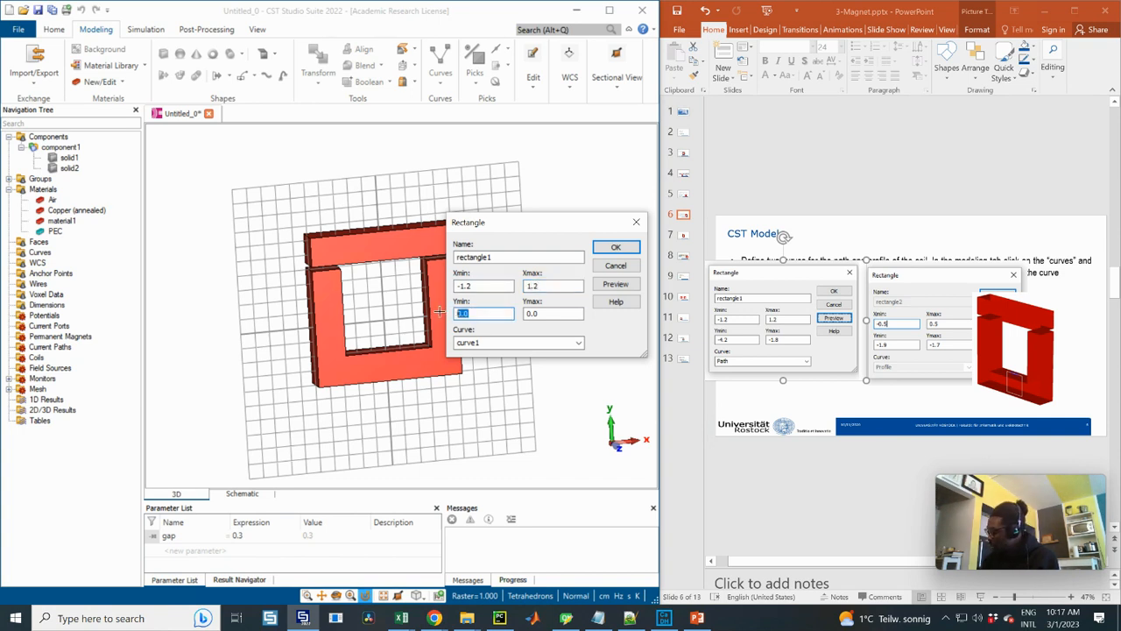
pyautogui.write('-4.2')
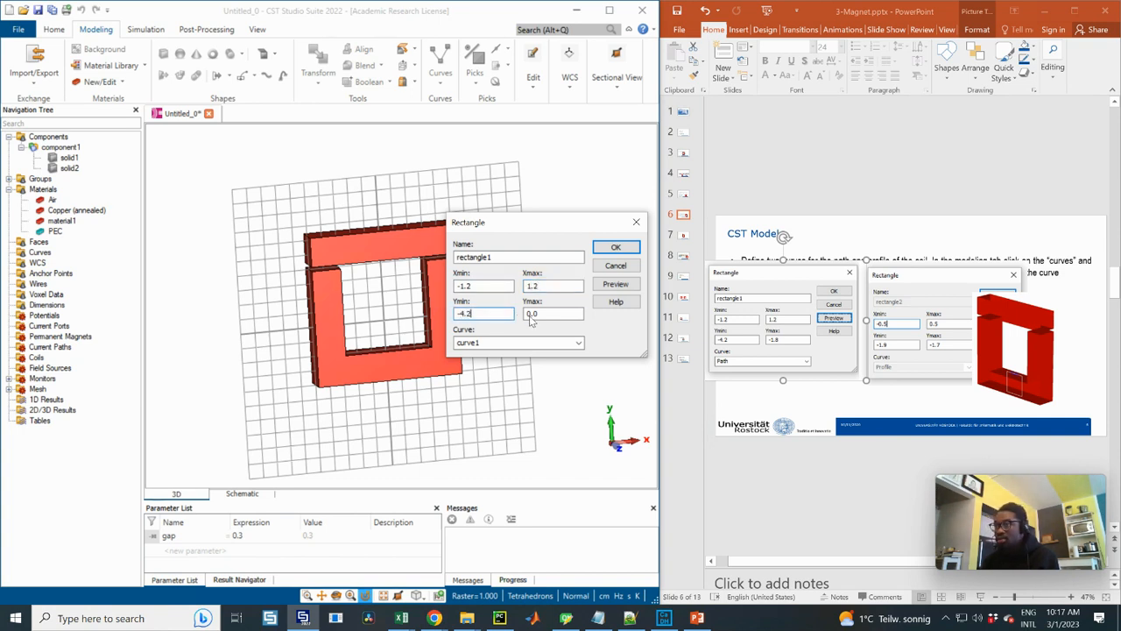
pyautogui.press('Tab')
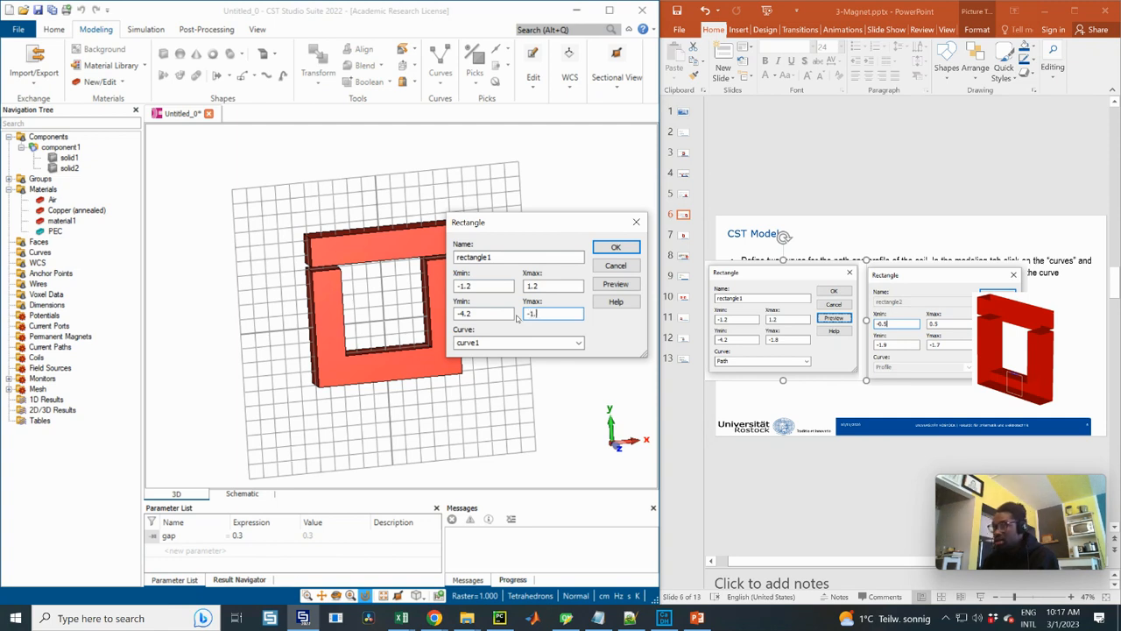
pyautogui.press('Tab')
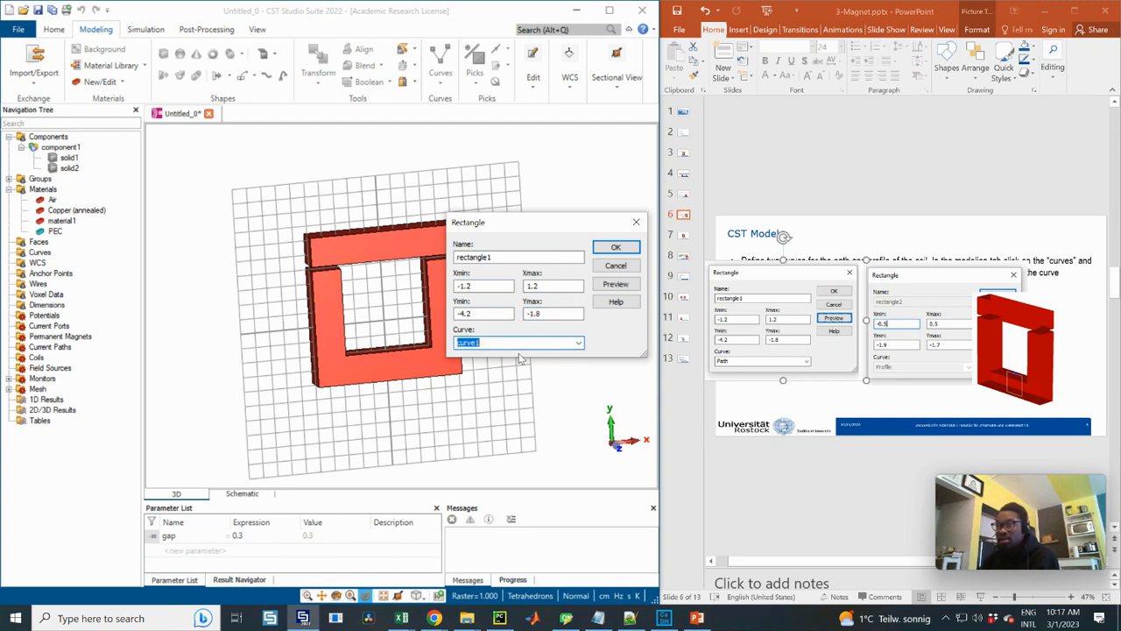
# Assign the rectangle to a curve named Path, preview it around the lower core leg, and create it
pyautogui.write('Path')
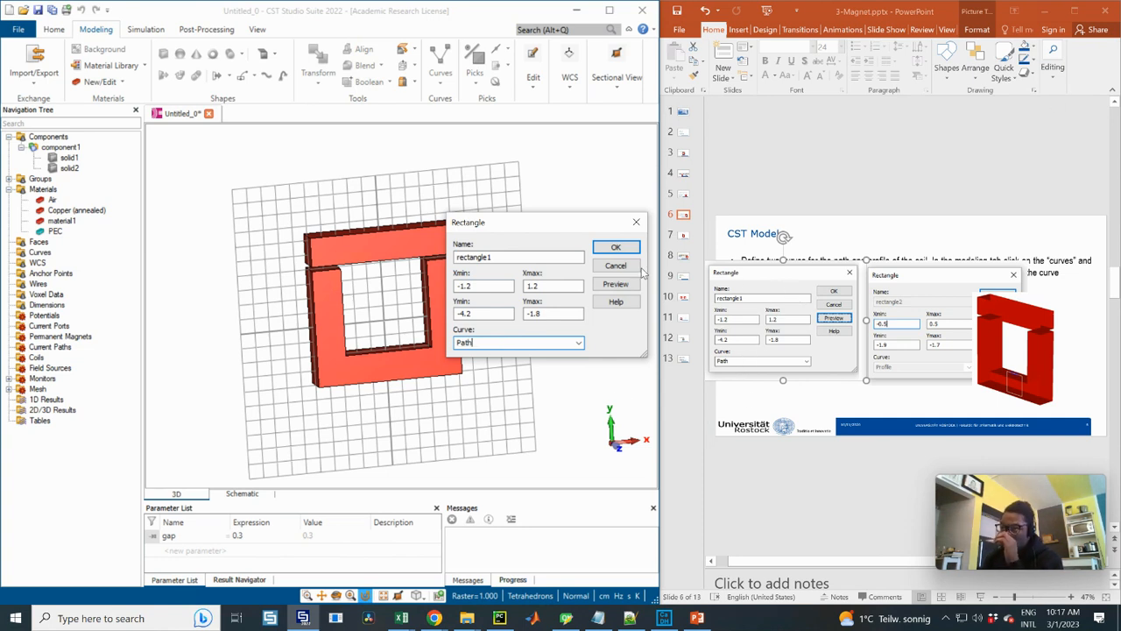
pyautogui.click(614, 285)
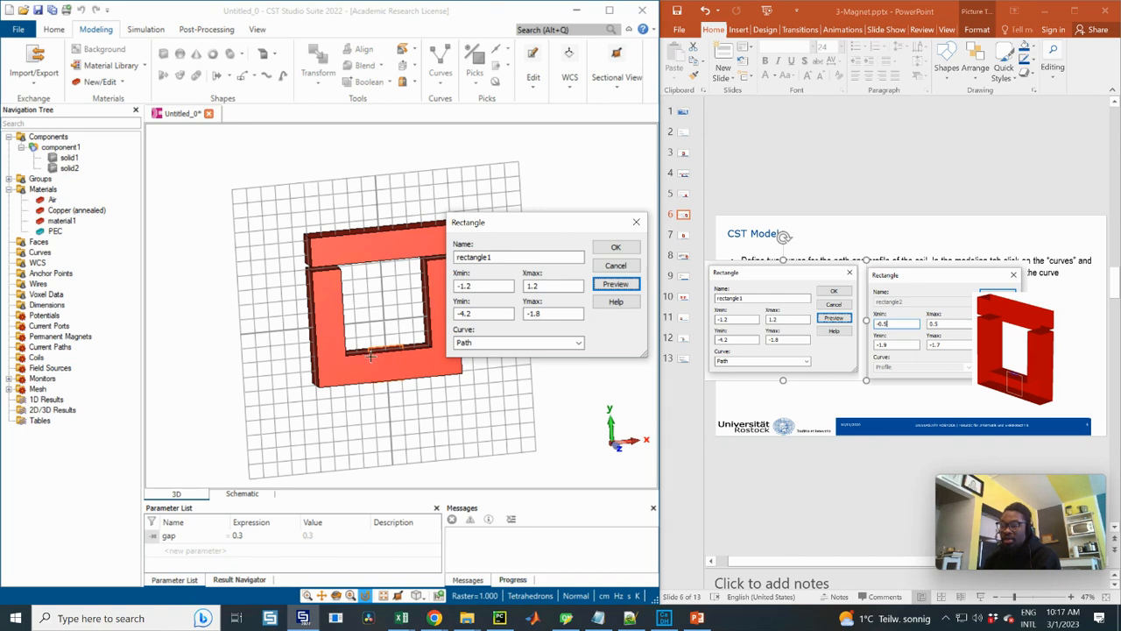
pyautogui.moveTo(370, 355); pyautogui.dragTo(381, 280)
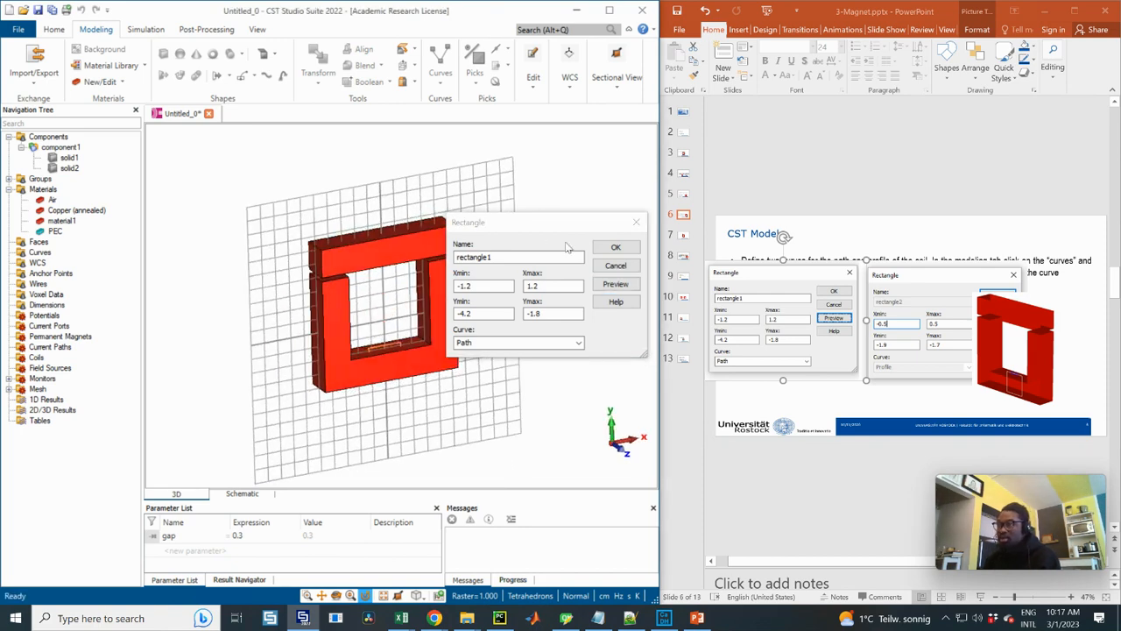
pyautogui.click(616, 249)
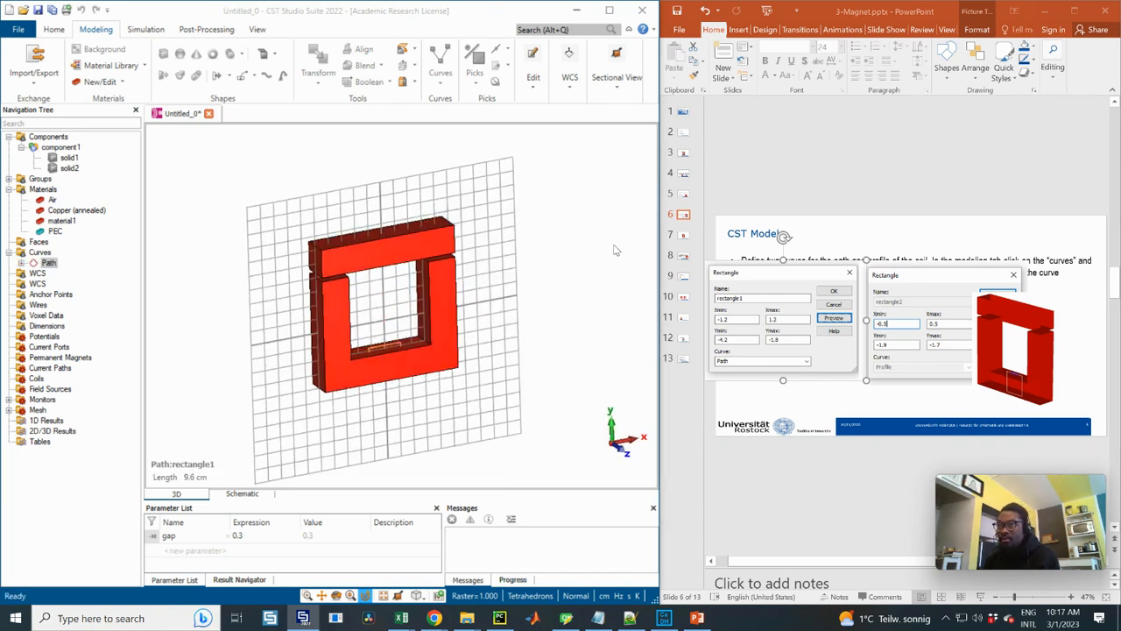
pyautogui.scroll(3, 399, 372)
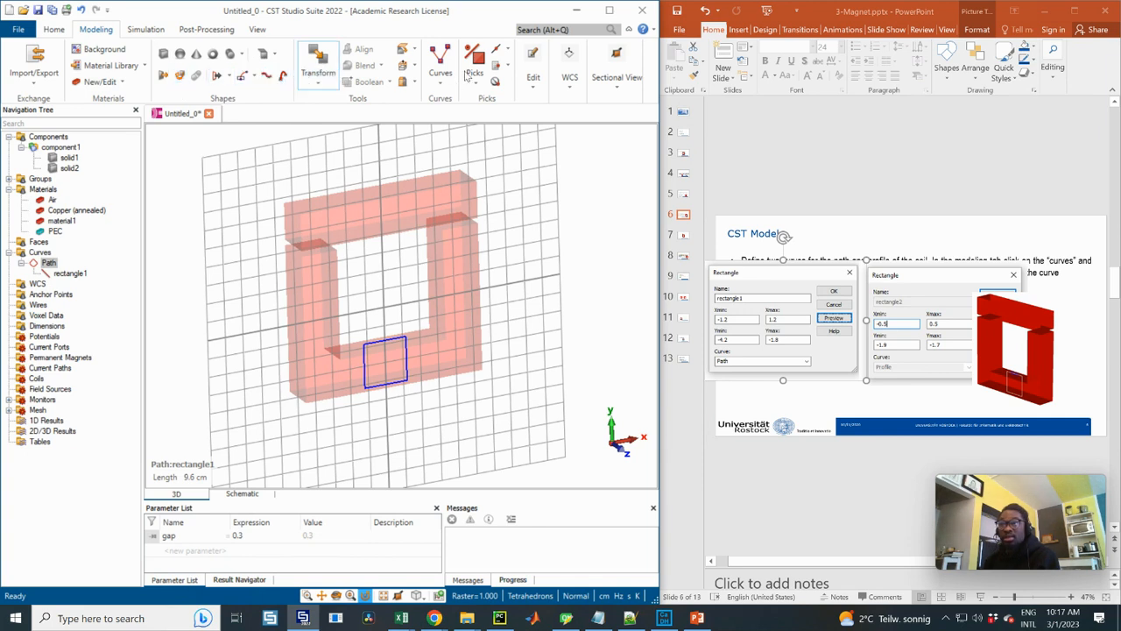
# Start a second 2D rectangle curve by entering its dimensions, with Xmin -0.5 and Xmax 0.5
pyautogui.click(443, 85)
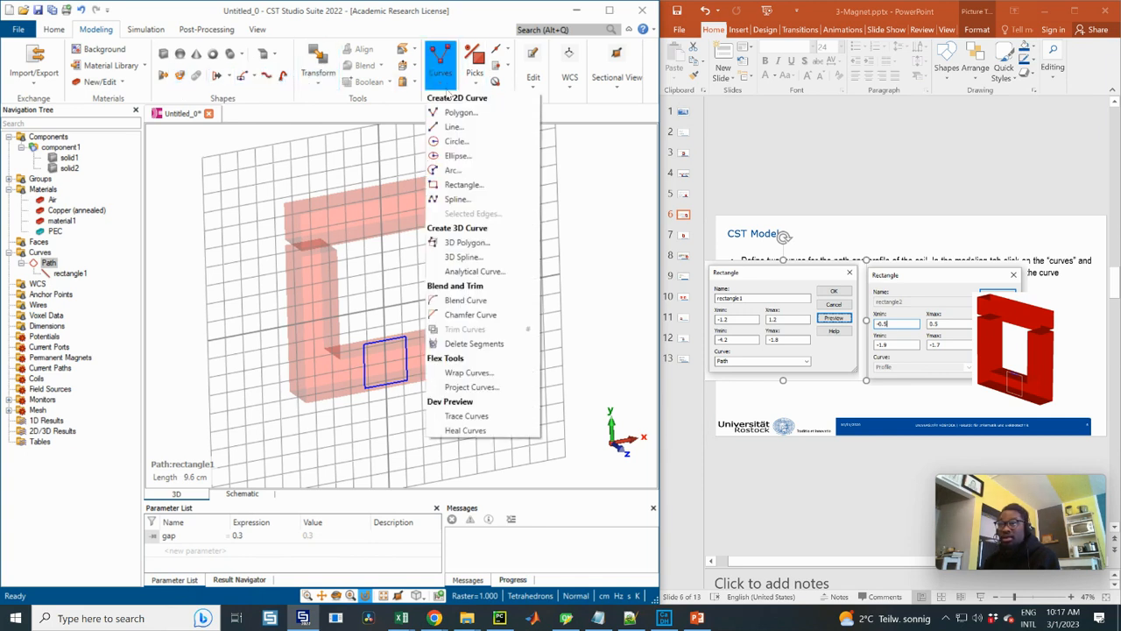
pyautogui.click(460, 184)
pyautogui.press('Escape')
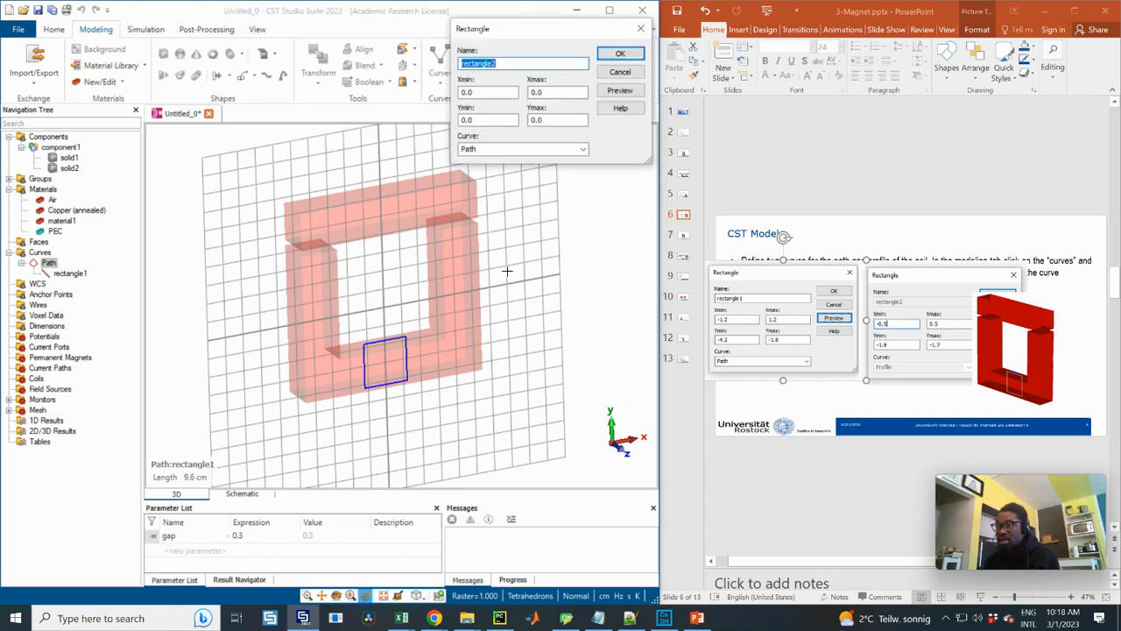
pyautogui.moveTo(503, 33); pyautogui.dragTo(531, 234)
pyautogui.press('Tab')
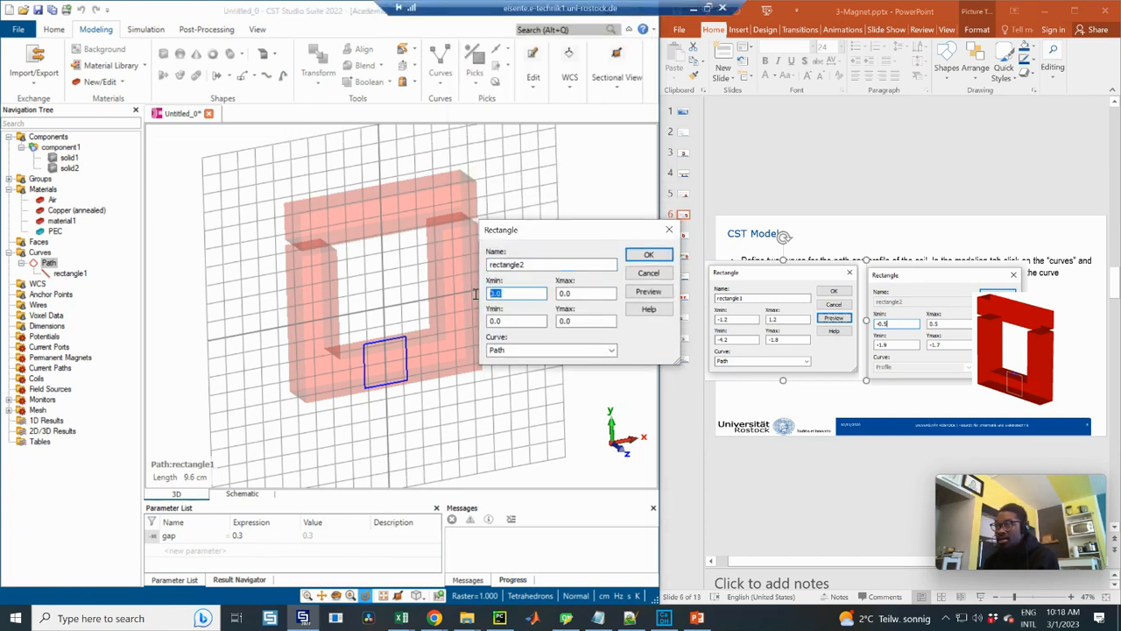
pyautogui.write('-0.5')
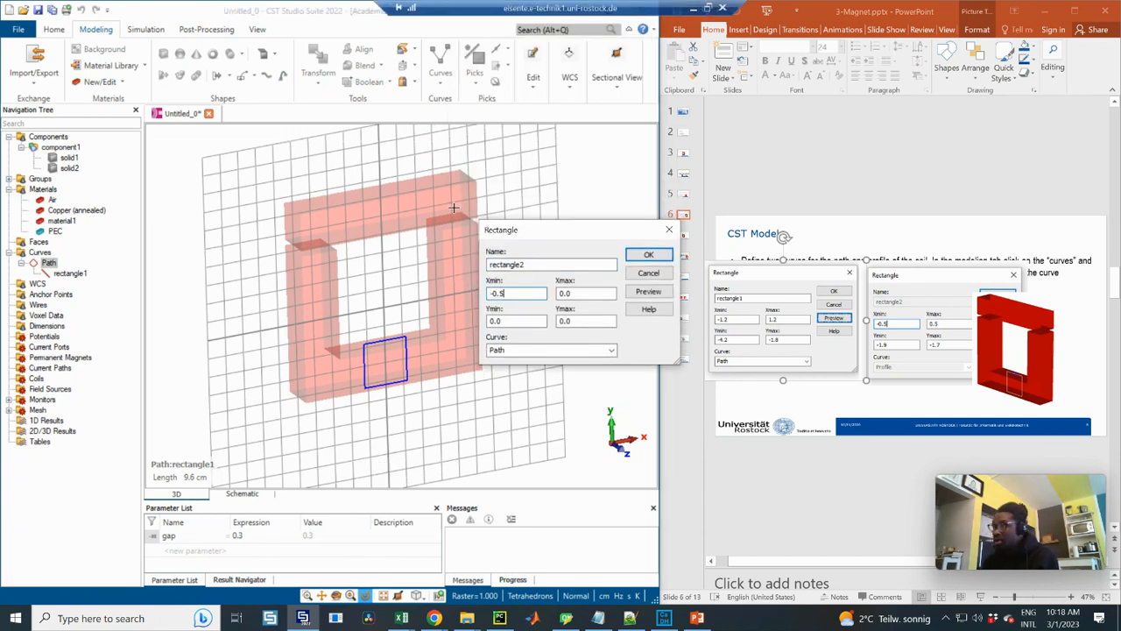
pyautogui.moveTo(574, 298); pyautogui.dragTo(568, 298)
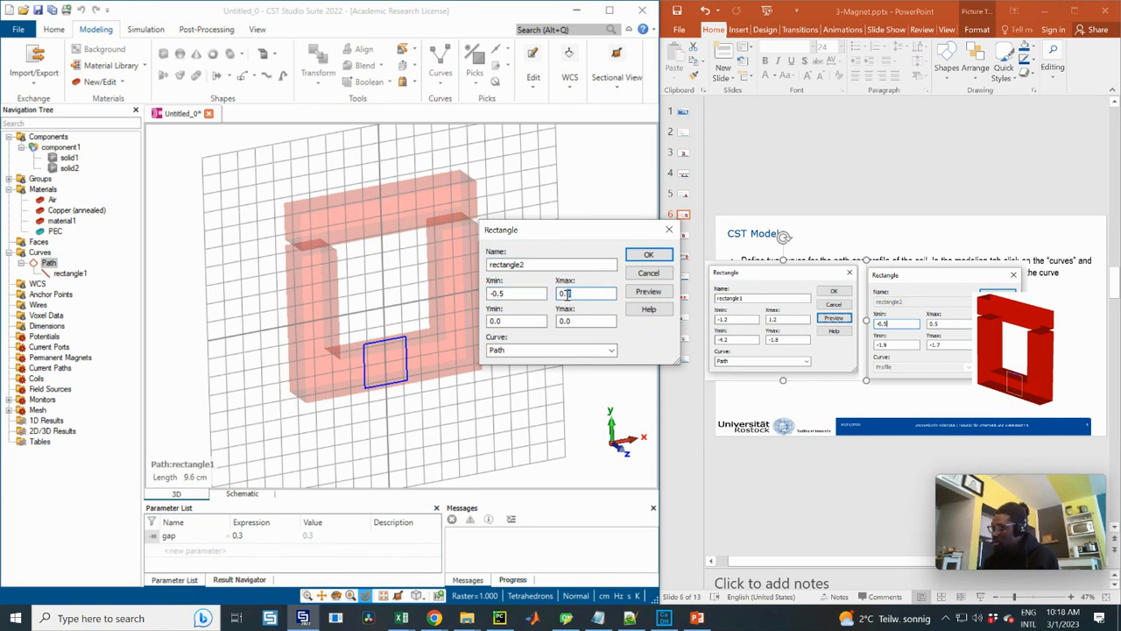
# Set the second rectangle's Ymin to -1.9 and Ymax to -1.7
pyautogui.press('Tab')
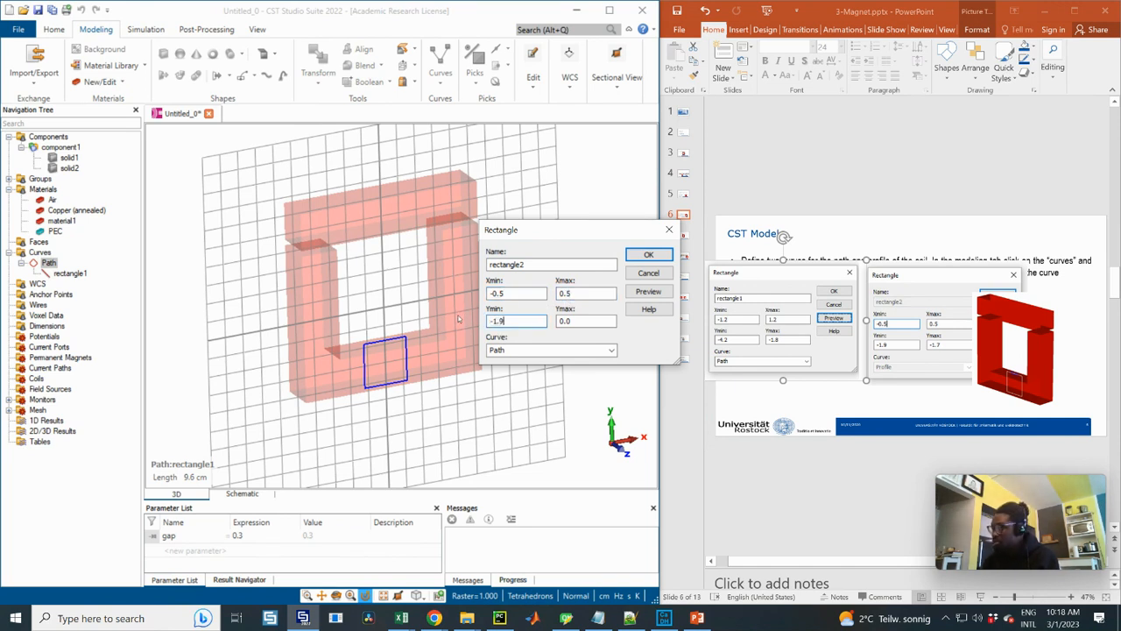
pyautogui.press('Tab')
pyautogui.write('-')
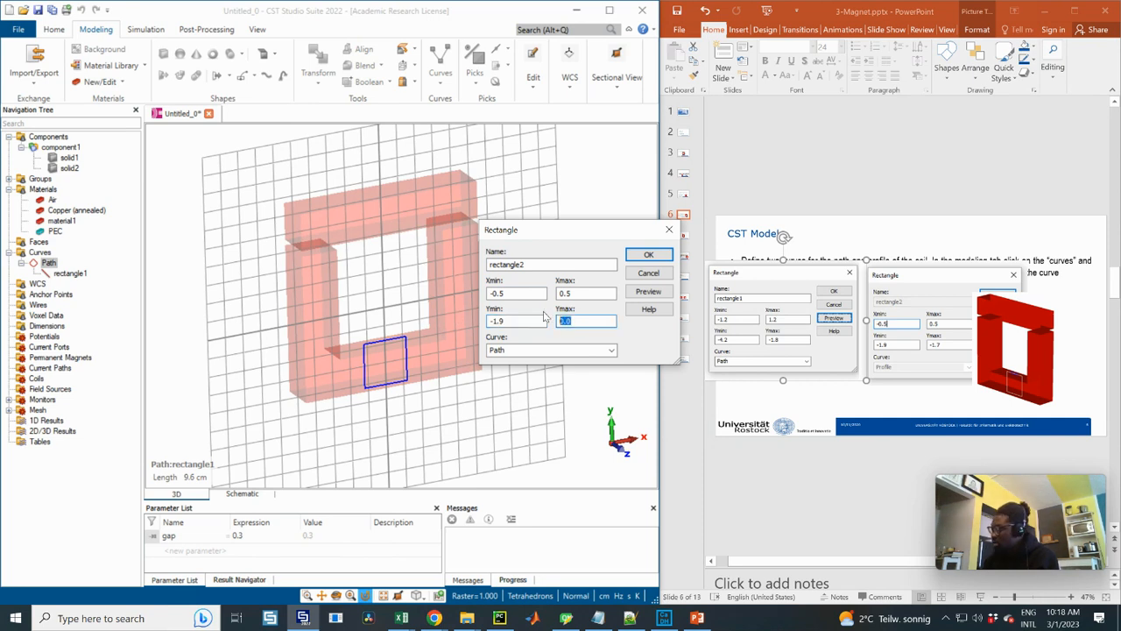
pyautogui.write('1.7')
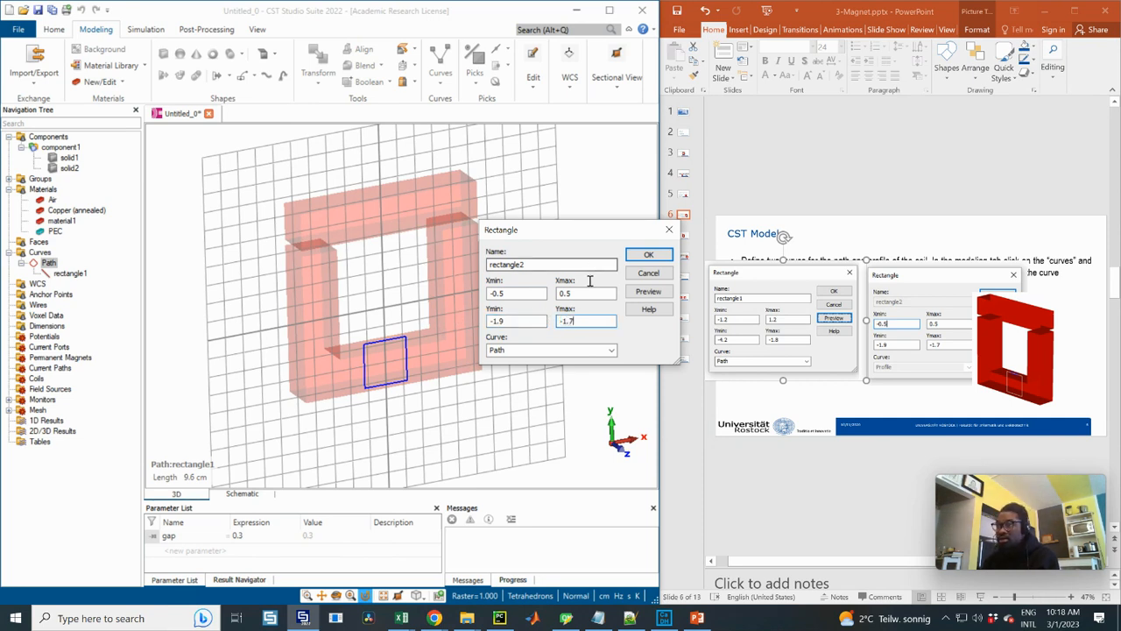
# Assign the second rectangle to a new curve named Profile, preview it, and create it
pyautogui.press('Tab')
pyautogui.click(611, 350)
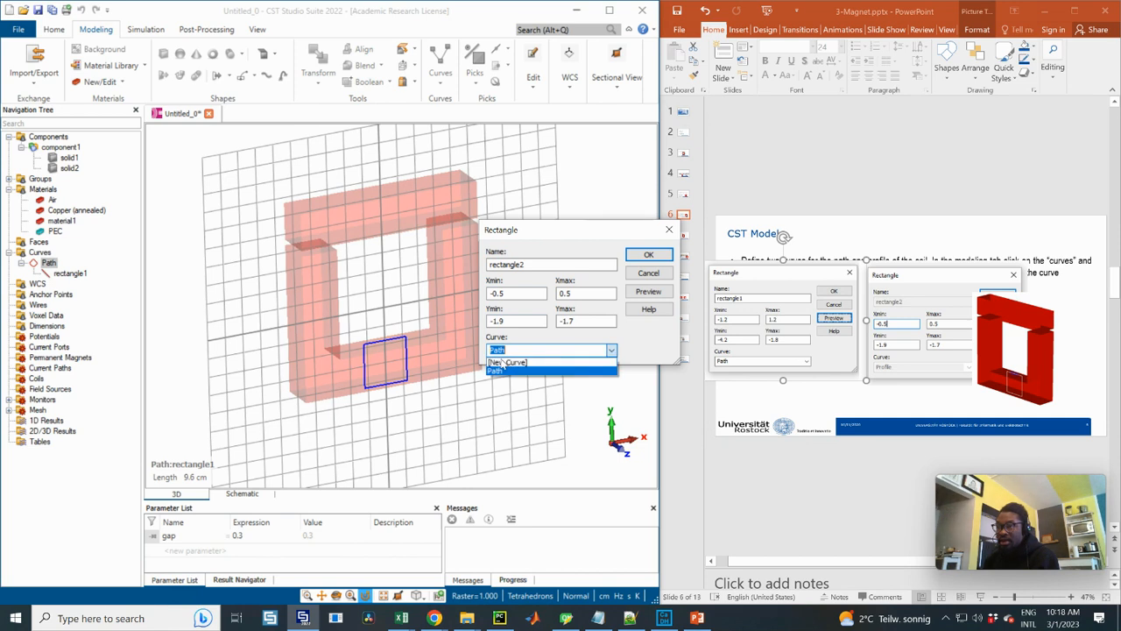
pyautogui.click(507, 362)
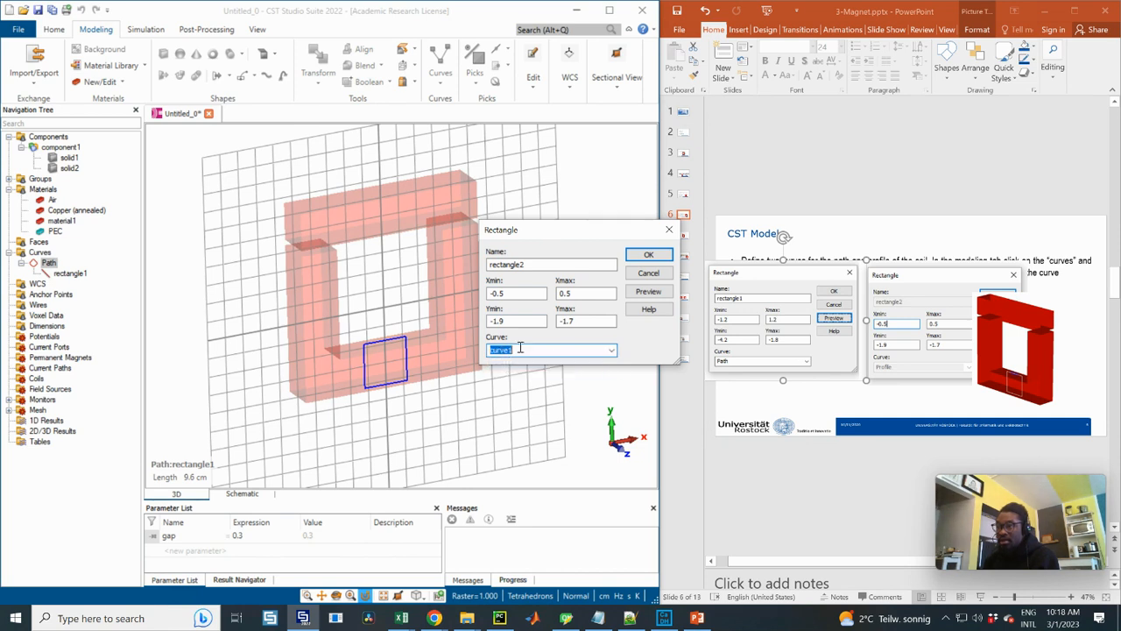
pyautogui.write('Profile')
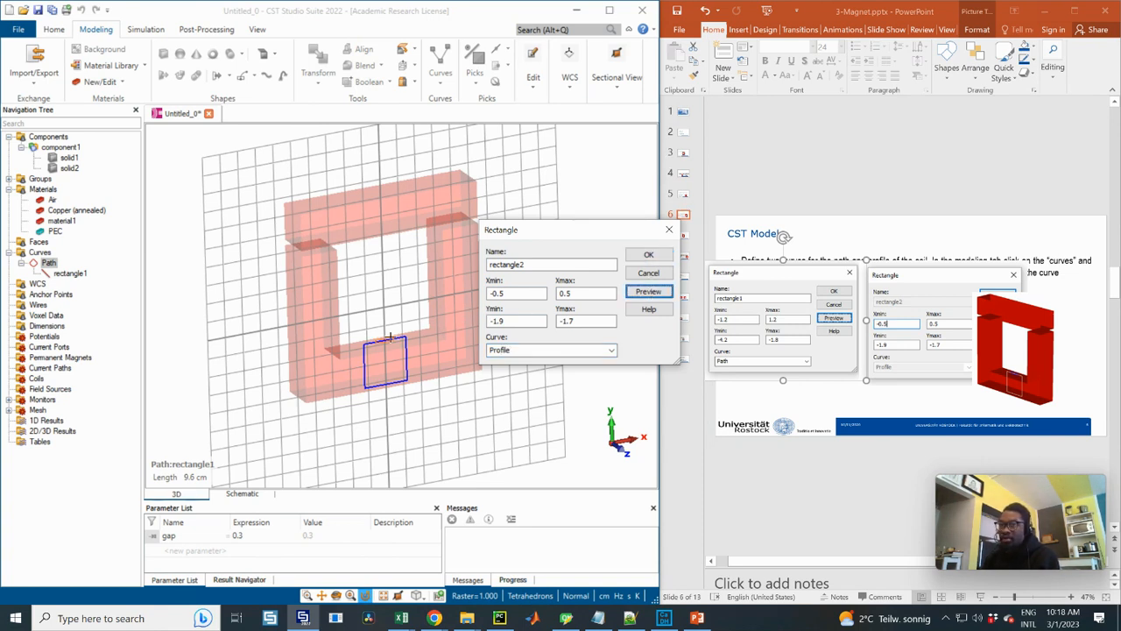
pyautogui.click(648, 256)
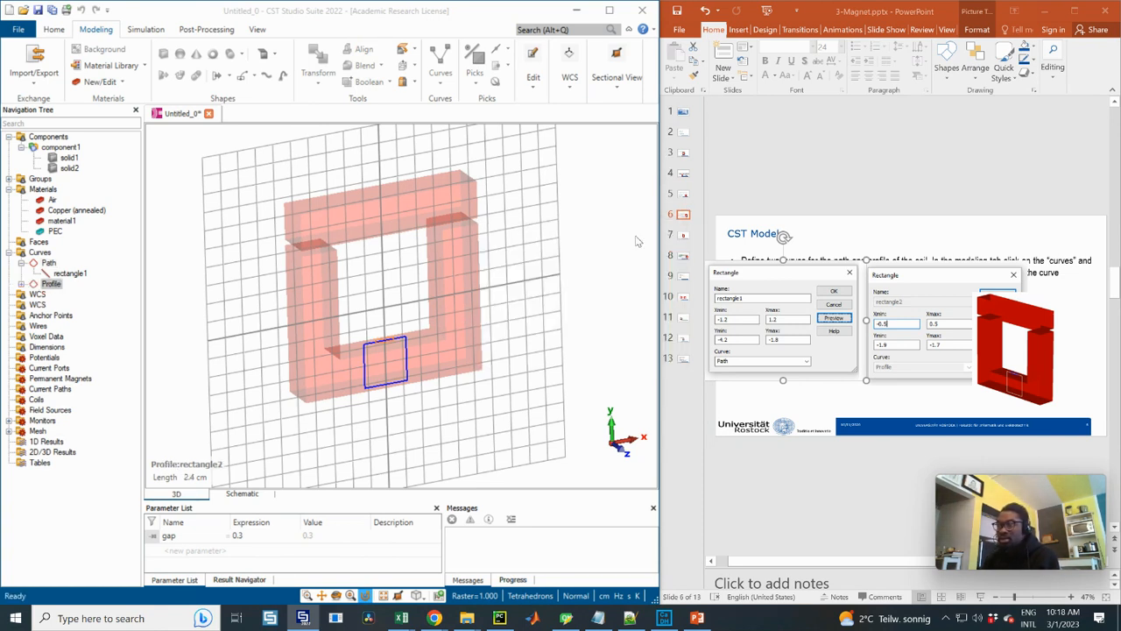
# Rotate the Path curve by 90 degrees around the y axis, previewing the transform before applying it
pyautogui.click(684, 236)
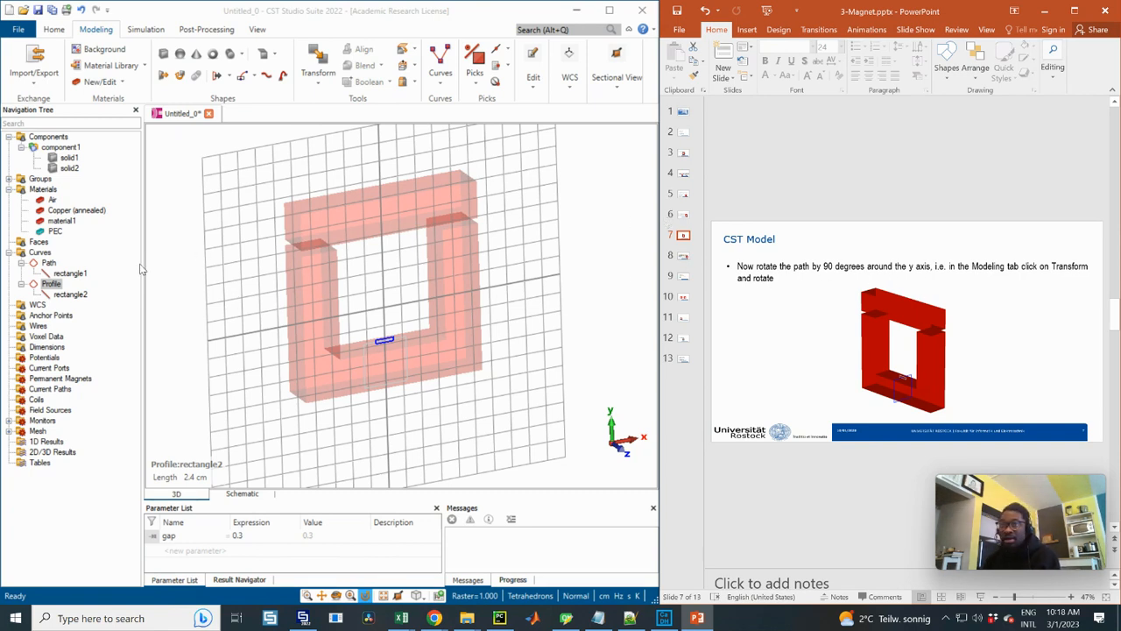
pyautogui.click(48, 263)
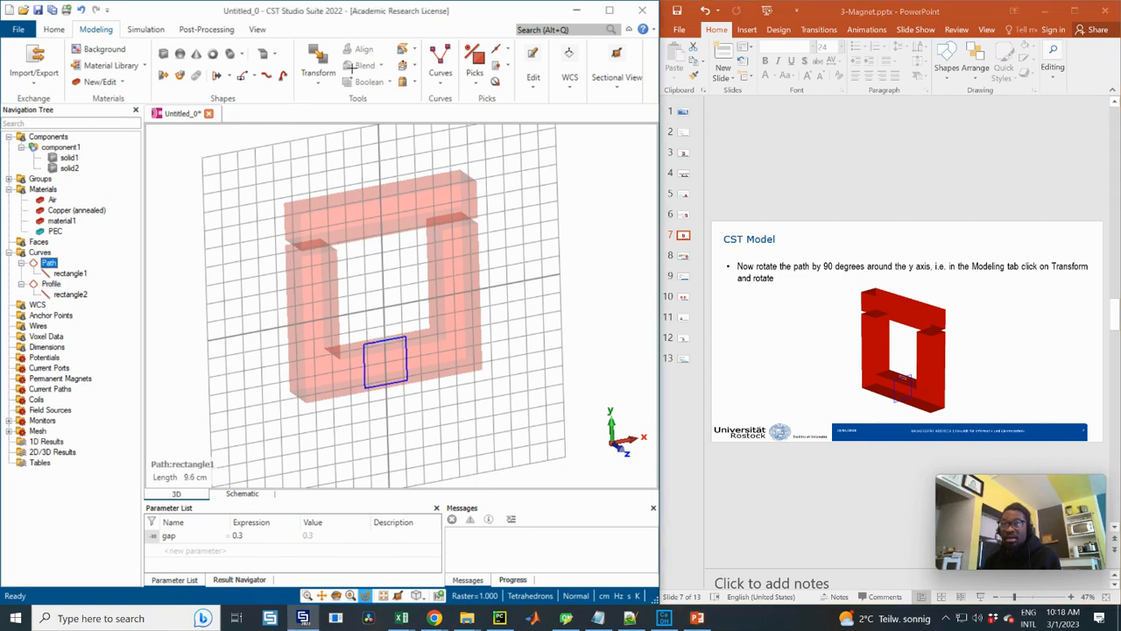
pyautogui.click(318, 75)
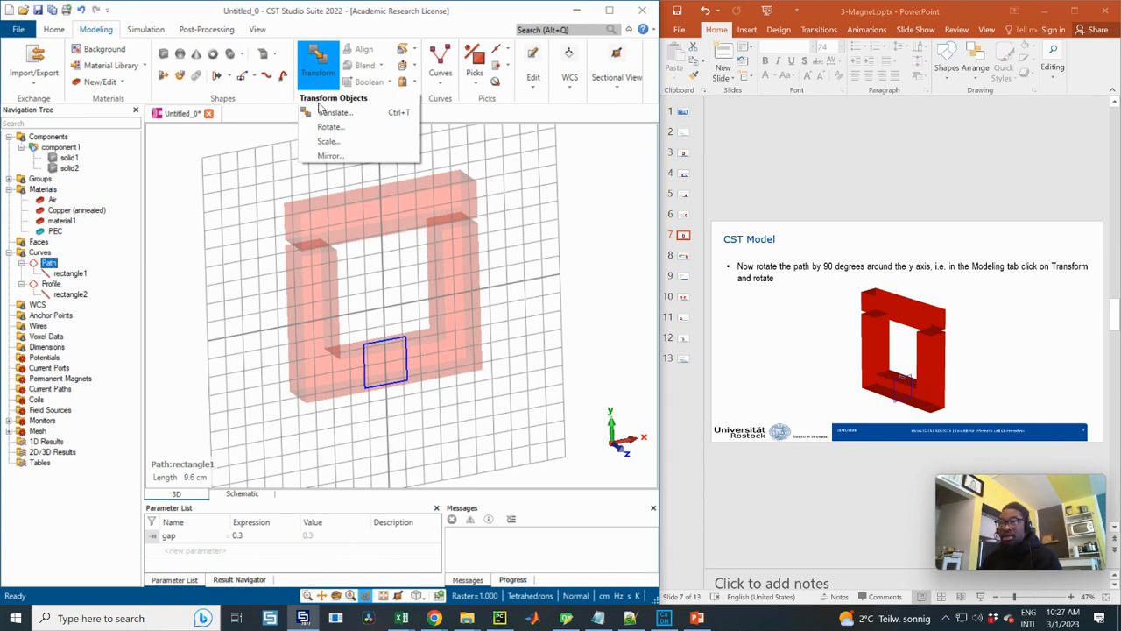
pyautogui.click(329, 128)
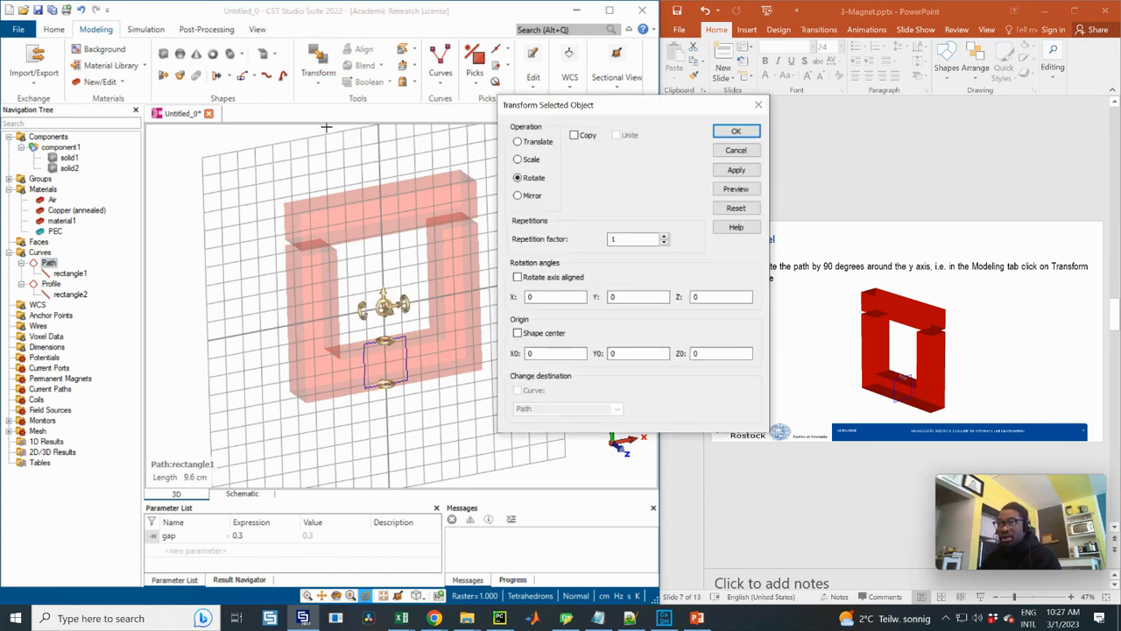
pyautogui.click(621, 297)
pyautogui.click(624, 296)
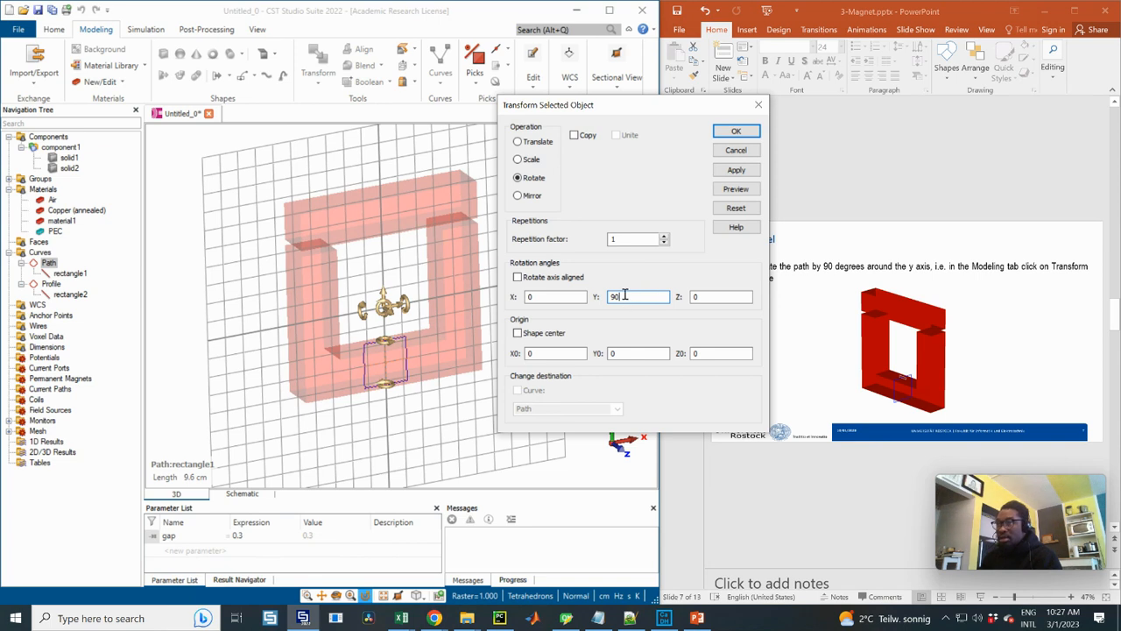
pyautogui.moveTo(624, 295); pyautogui.dragTo(605, 298)
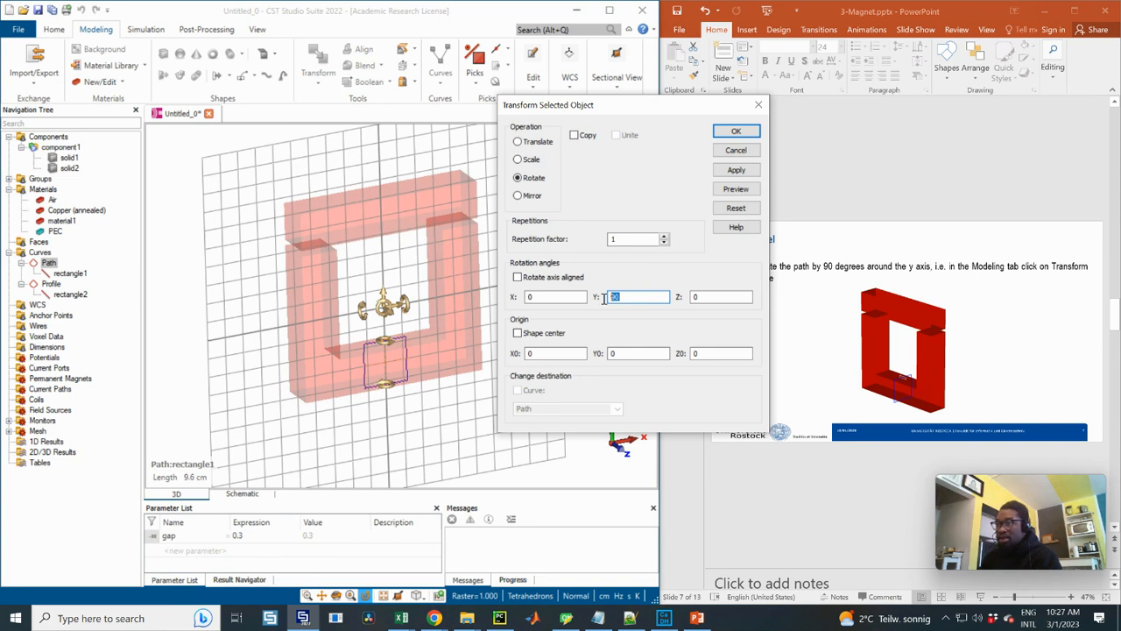
pyautogui.moveTo(666, 110); pyautogui.dragTo(686, 112)
pyautogui.click(754, 191)
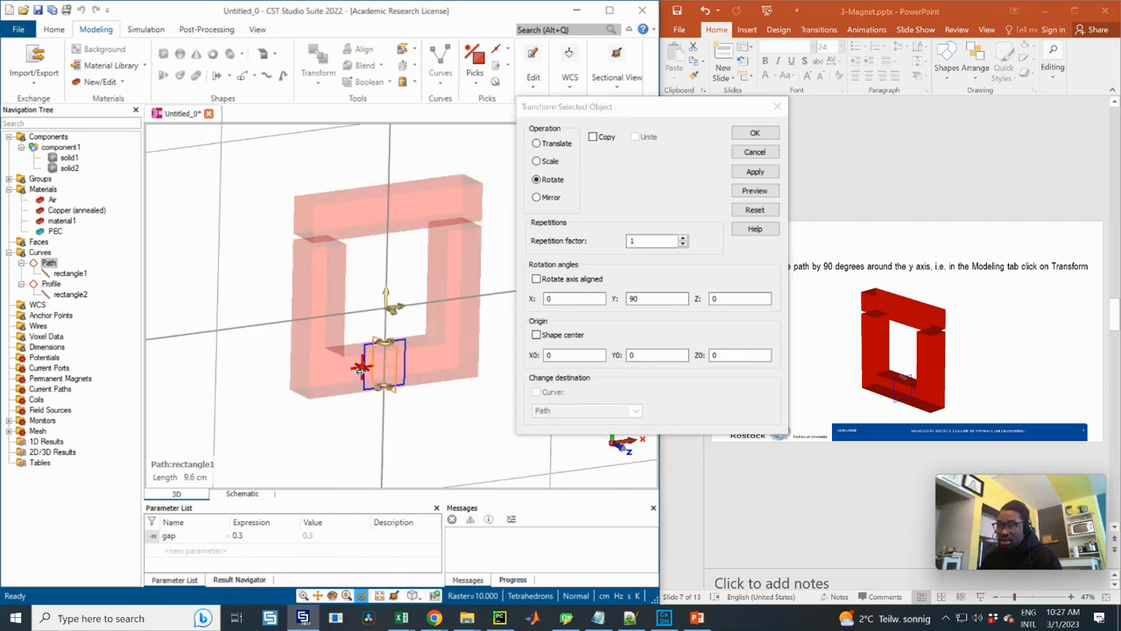
pyautogui.click(756, 132)
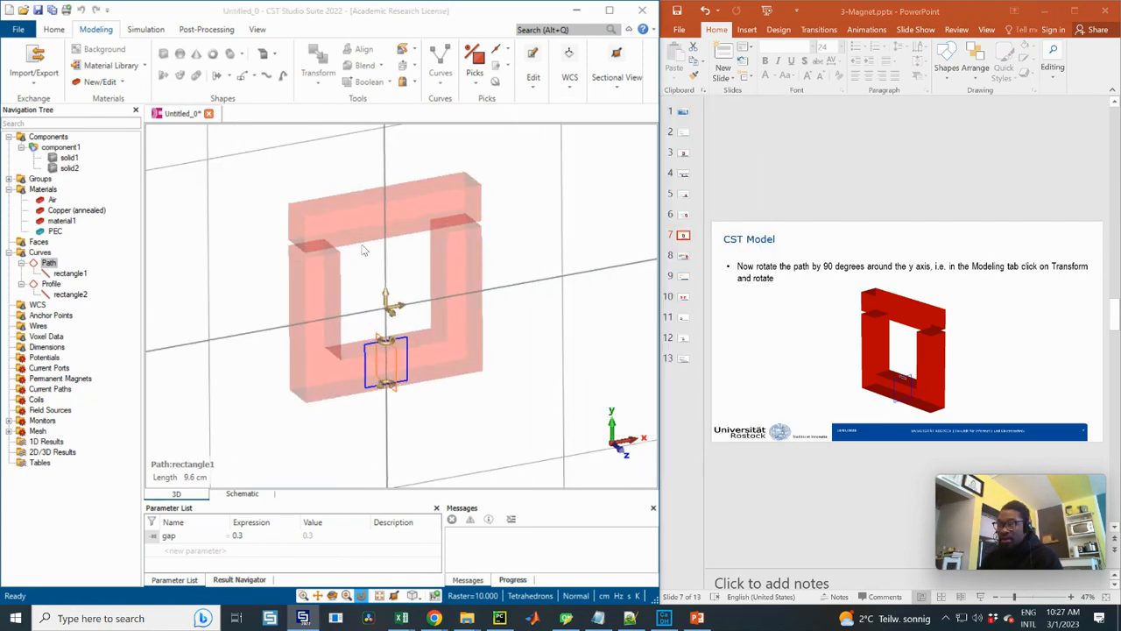
pyautogui.moveTo(432, 340); pyautogui.dragTo(385, 342)
pyautogui.scroll(2, 382, 337)
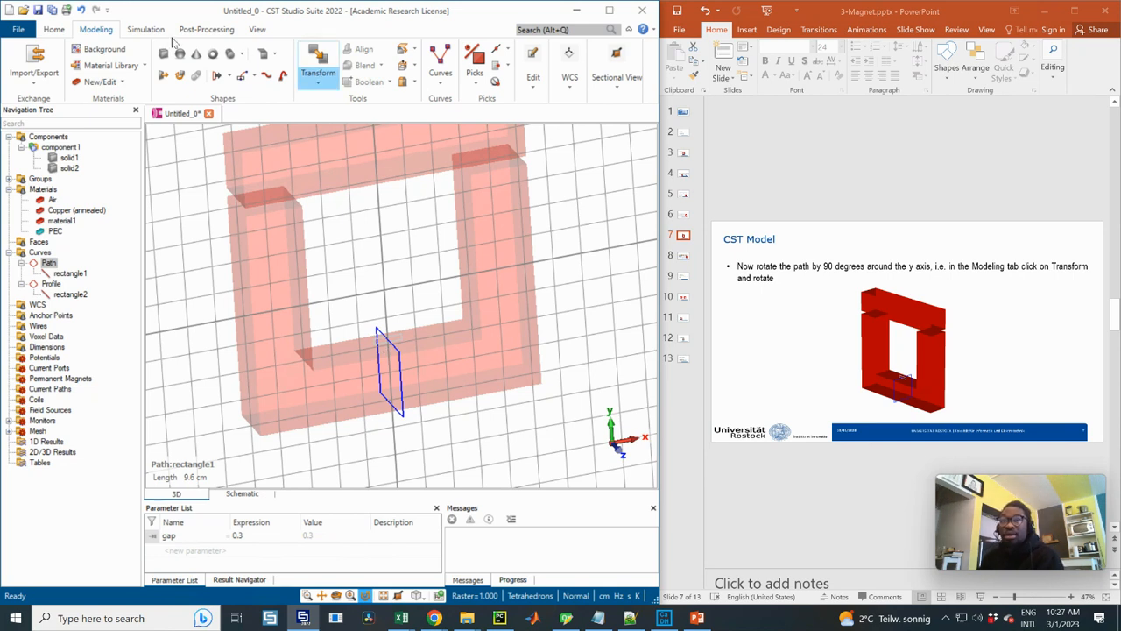
# Switch to the PowerPoint presentation and open slide 8 with the coil definition instructions
pyautogui.click(683, 256)
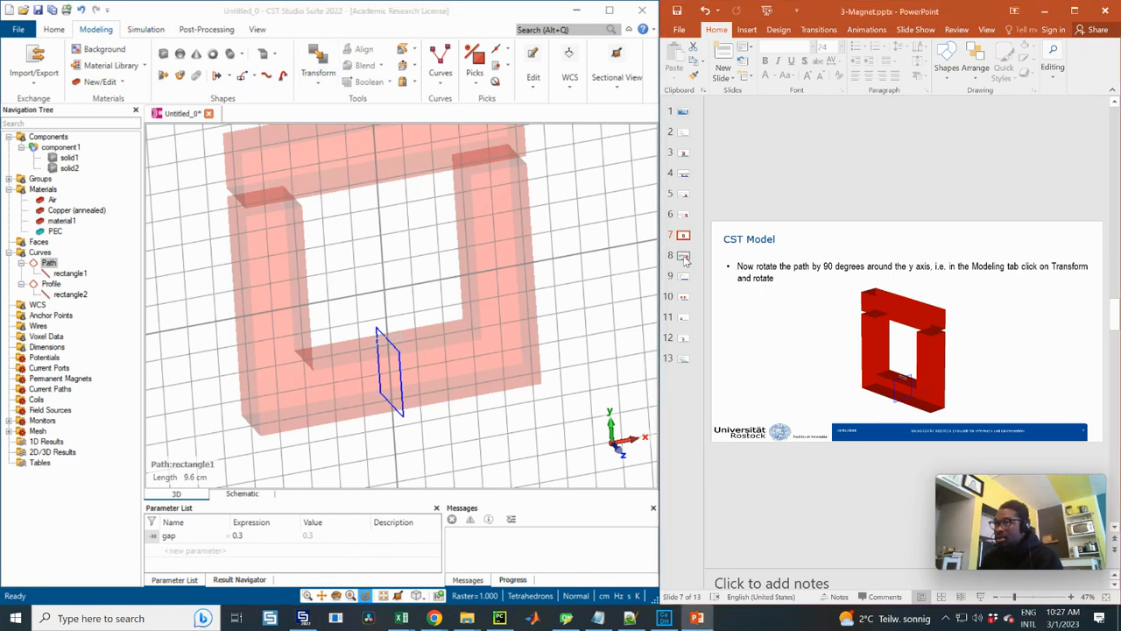
pyautogui.click(684, 257)
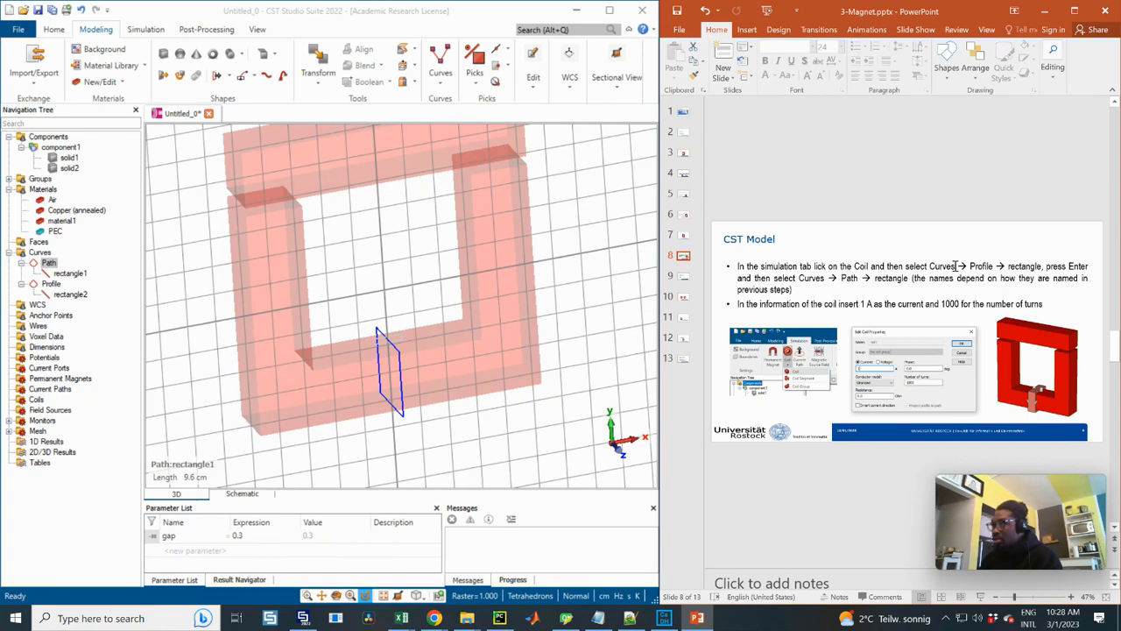
pyautogui.click(856, 266)
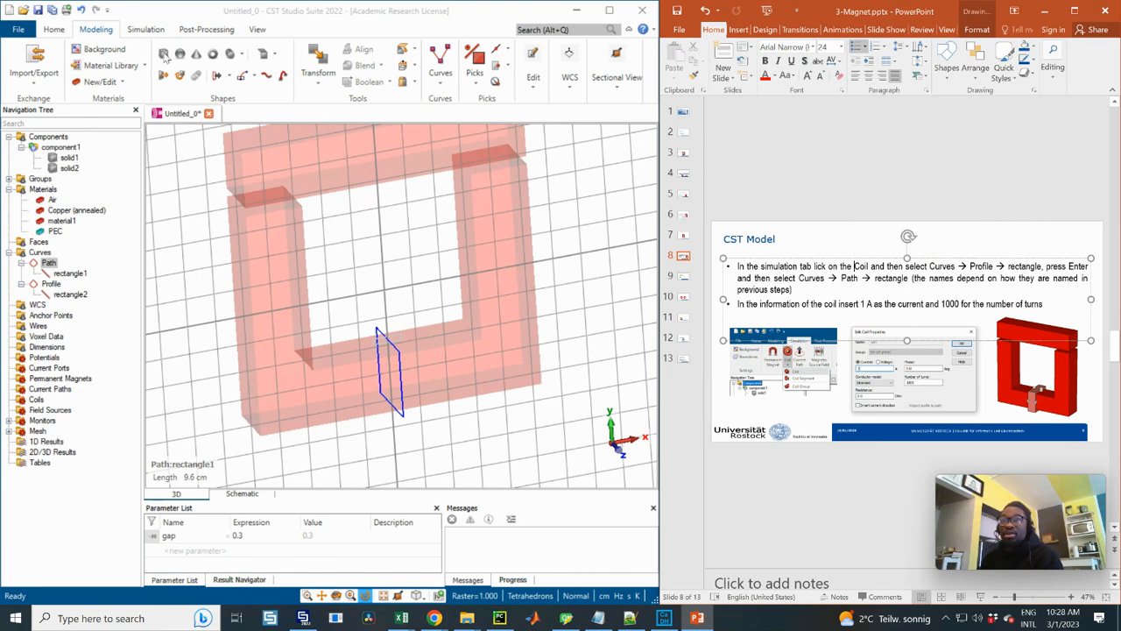
# Start a new coil and confirm rectangle2 of the Profile curve as its profile
pyautogui.doubleClick(145, 29)
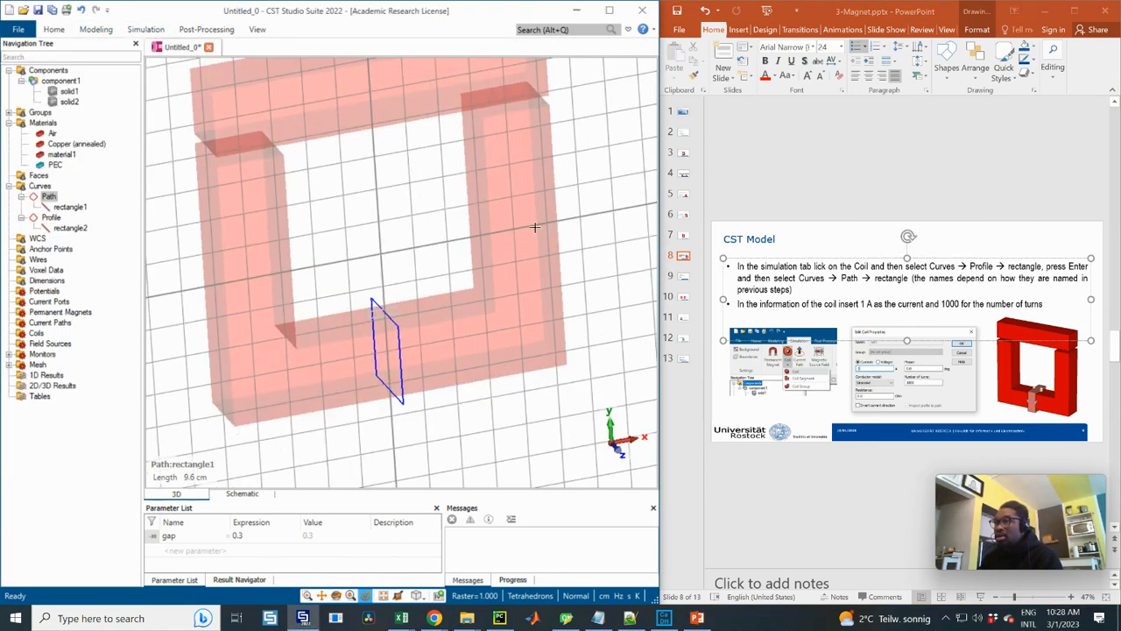
pyautogui.moveTo(423, 213); pyautogui.dragTo(427, 219, button='middle')
pyautogui.scroll(-1, 427, 217)
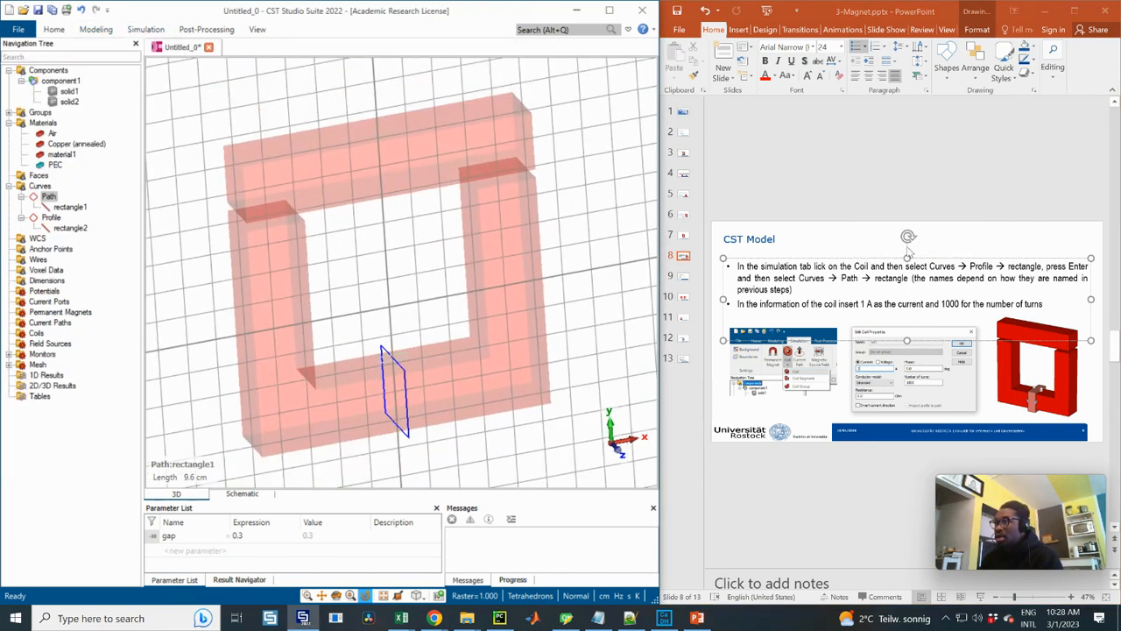
pyautogui.doubleClick(147, 30)
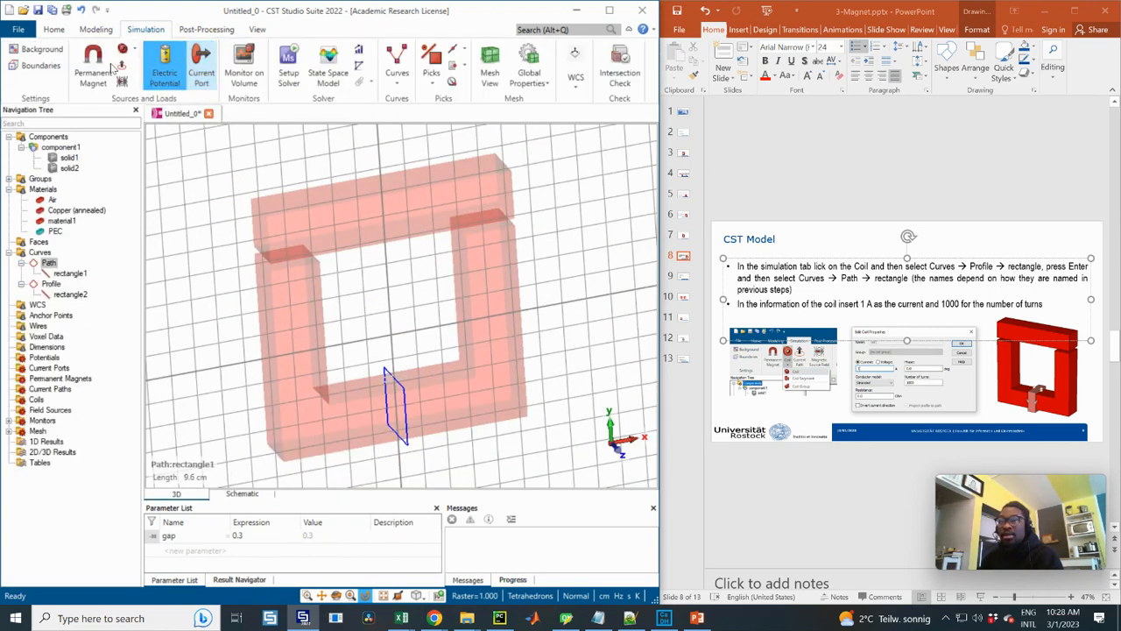
pyautogui.click(124, 49)
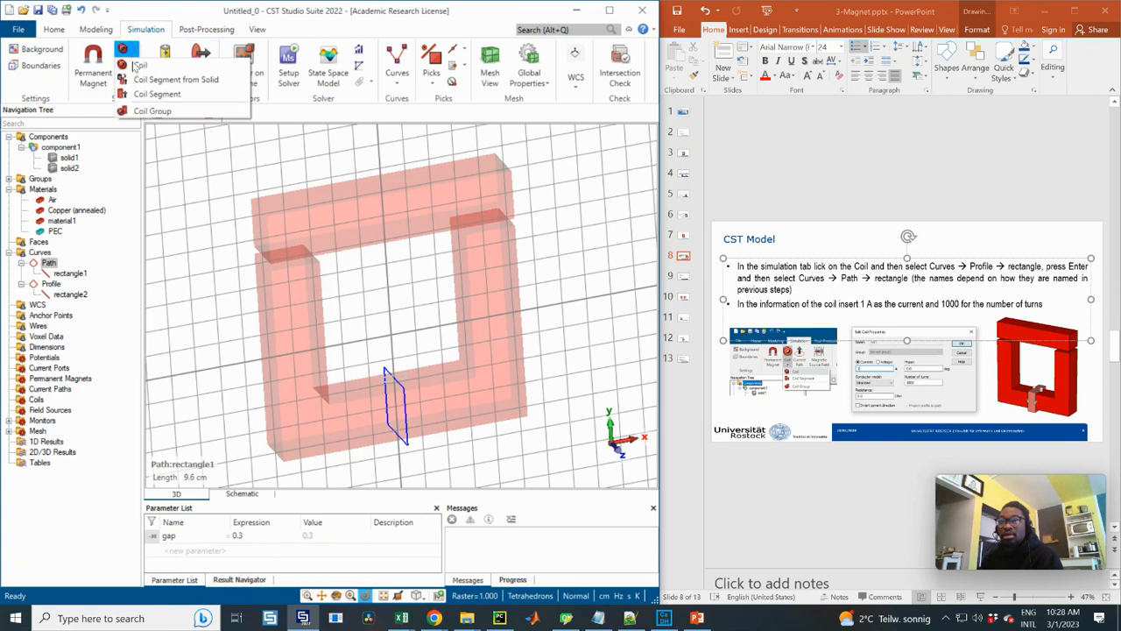
pyautogui.click(139, 65)
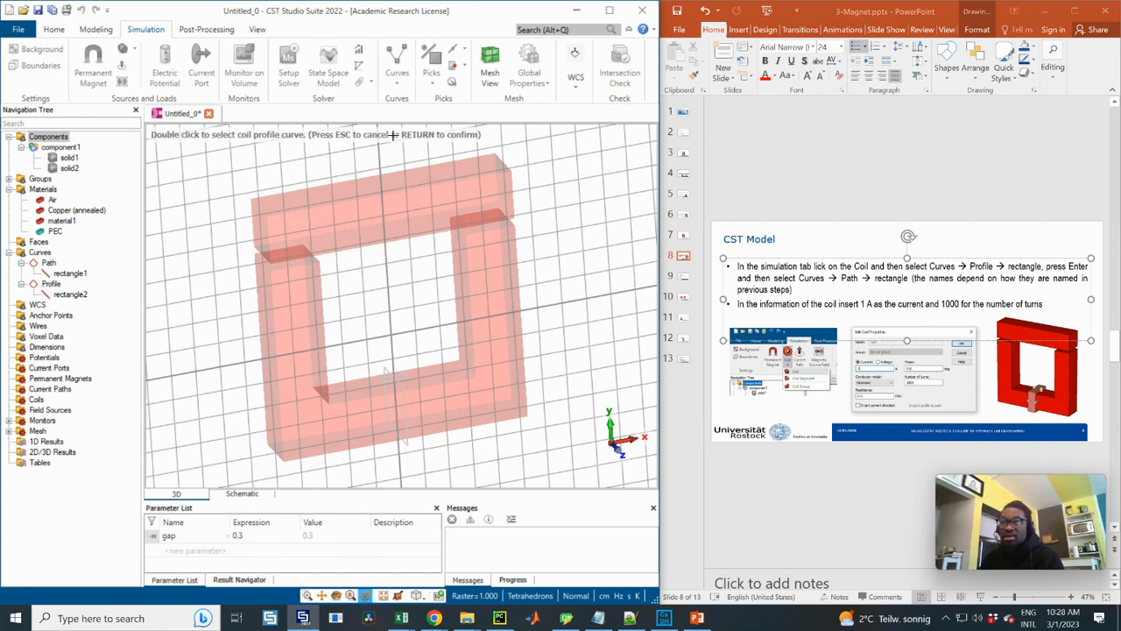
pyautogui.doubleClick(56, 286)
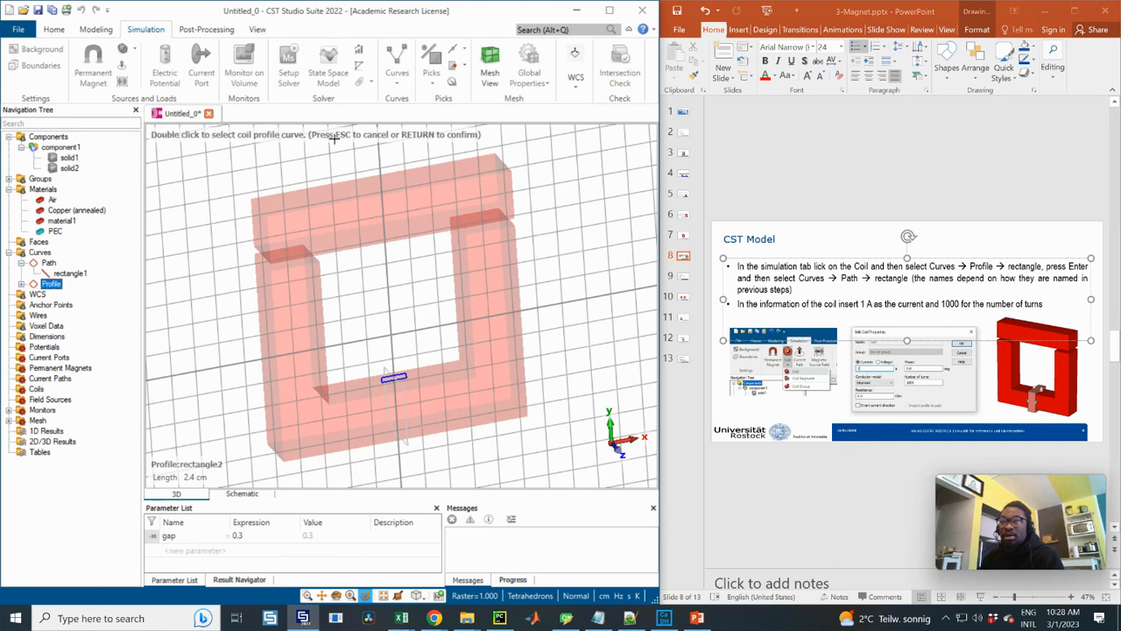
pyautogui.click(21, 284)
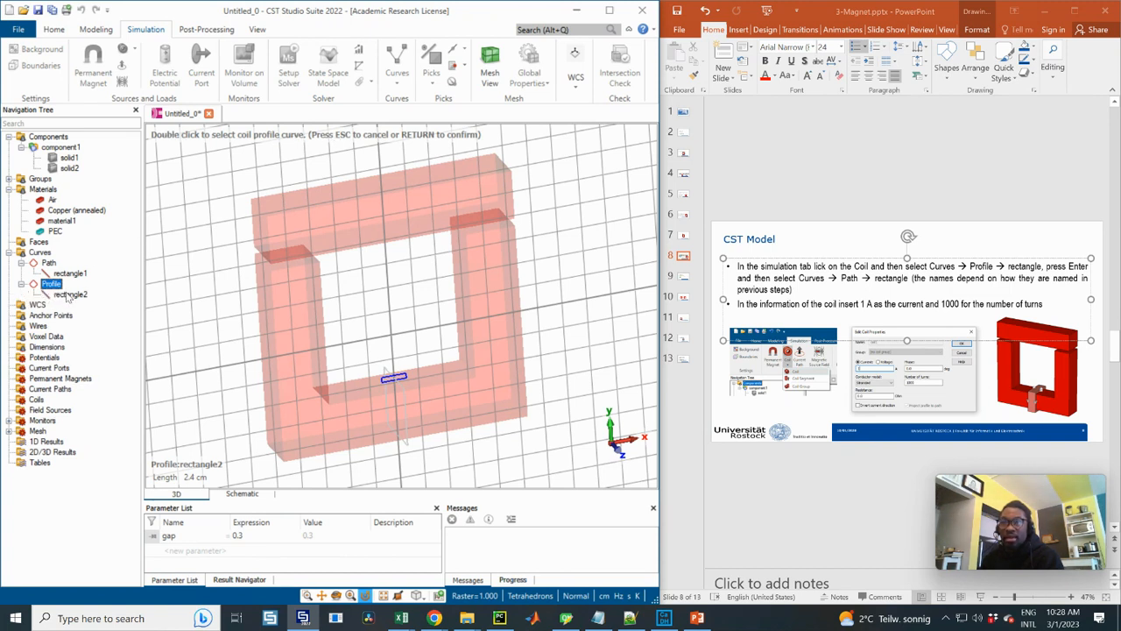
pyautogui.click(68, 296)
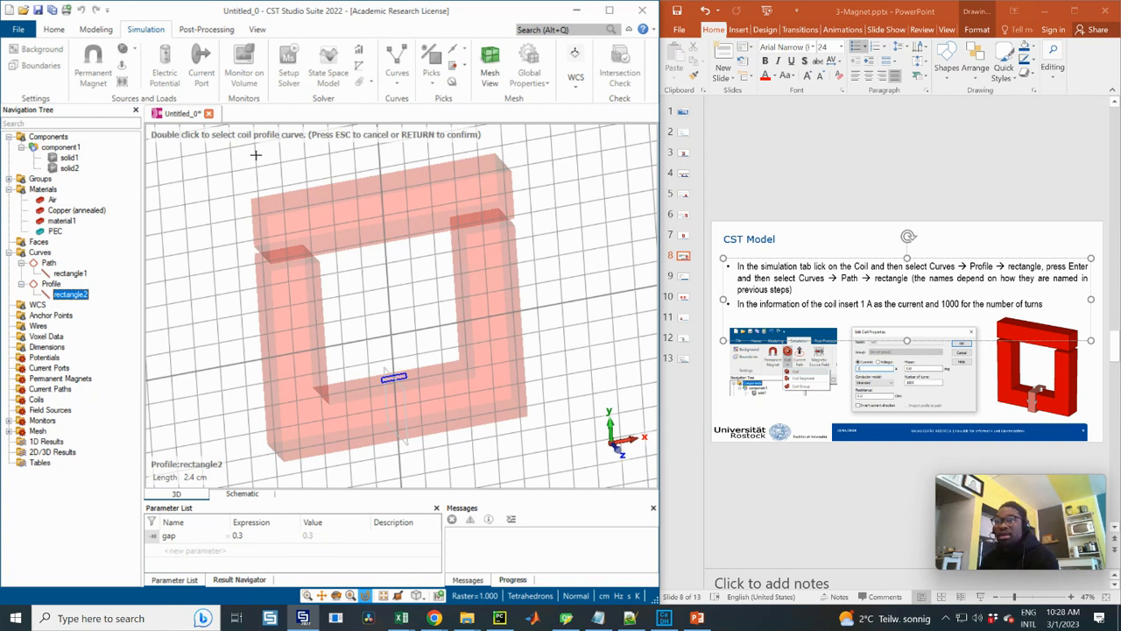
pyautogui.press('Return')
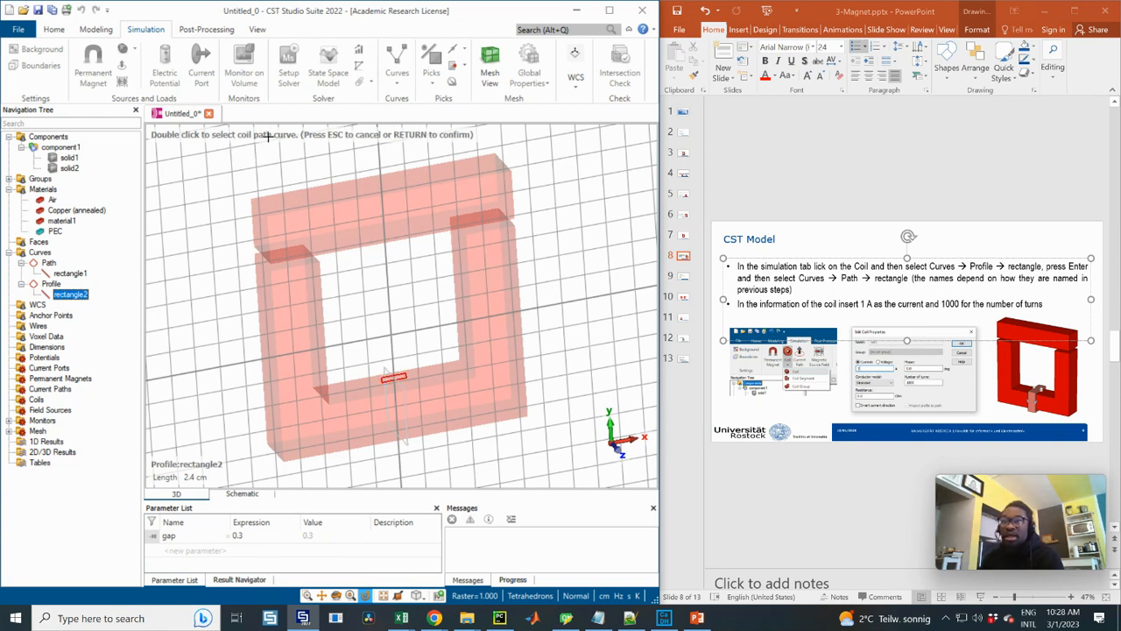
# Confirm rectangle1 of the Path curve as the coil's path and inspect the coil preview around the lower core leg
pyautogui.click(68, 274)
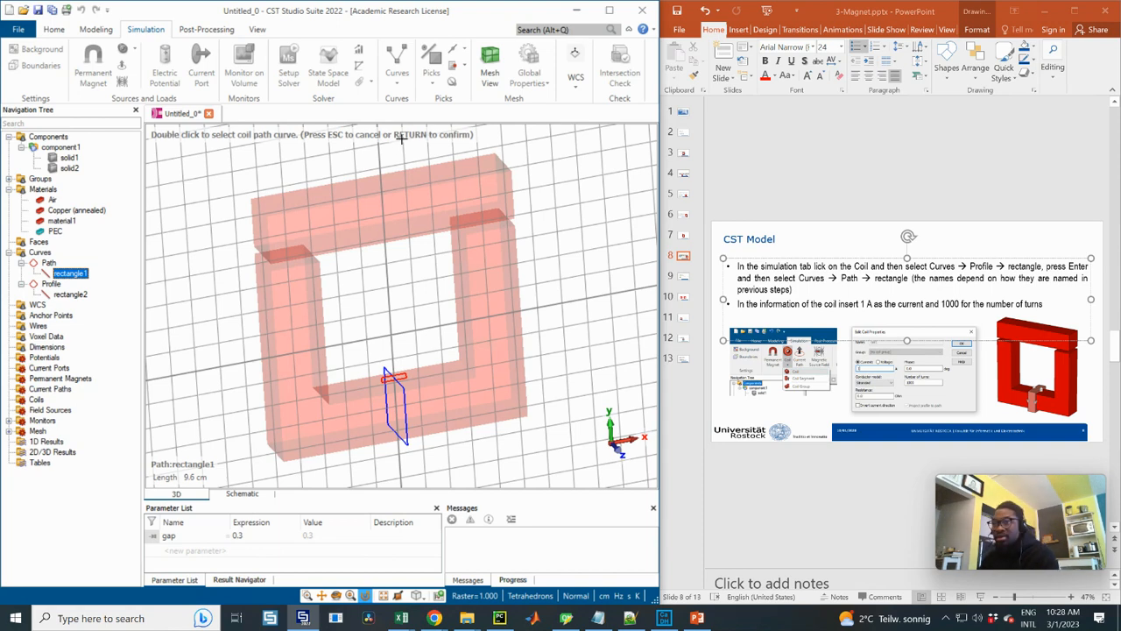
pyautogui.press('Return')
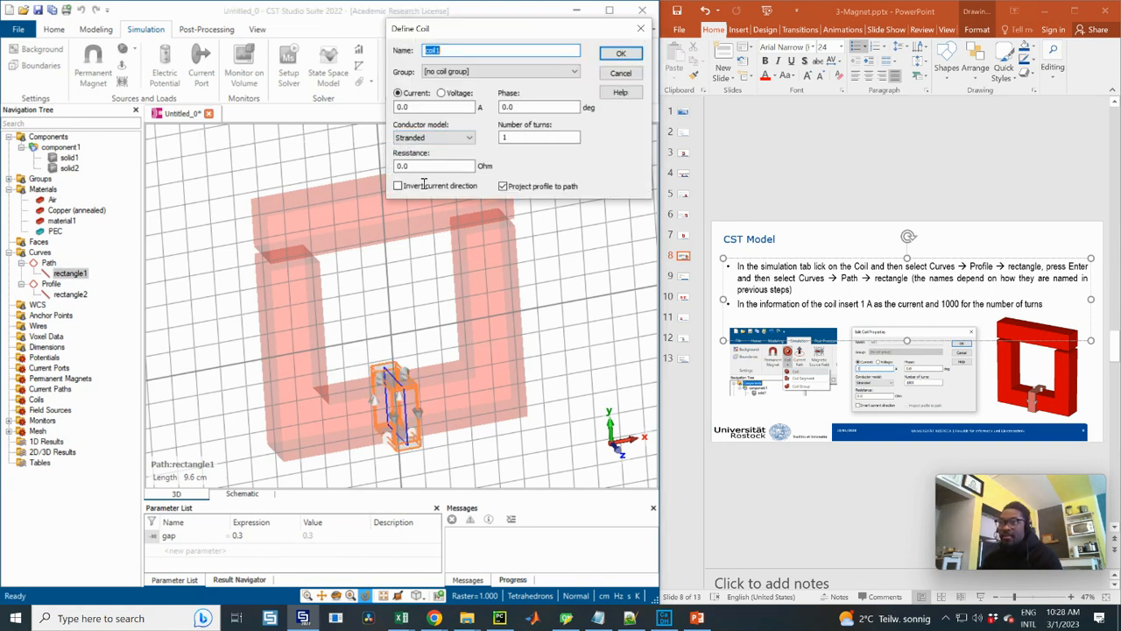
pyautogui.moveTo(424, 343); pyautogui.dragTo(405, 328)
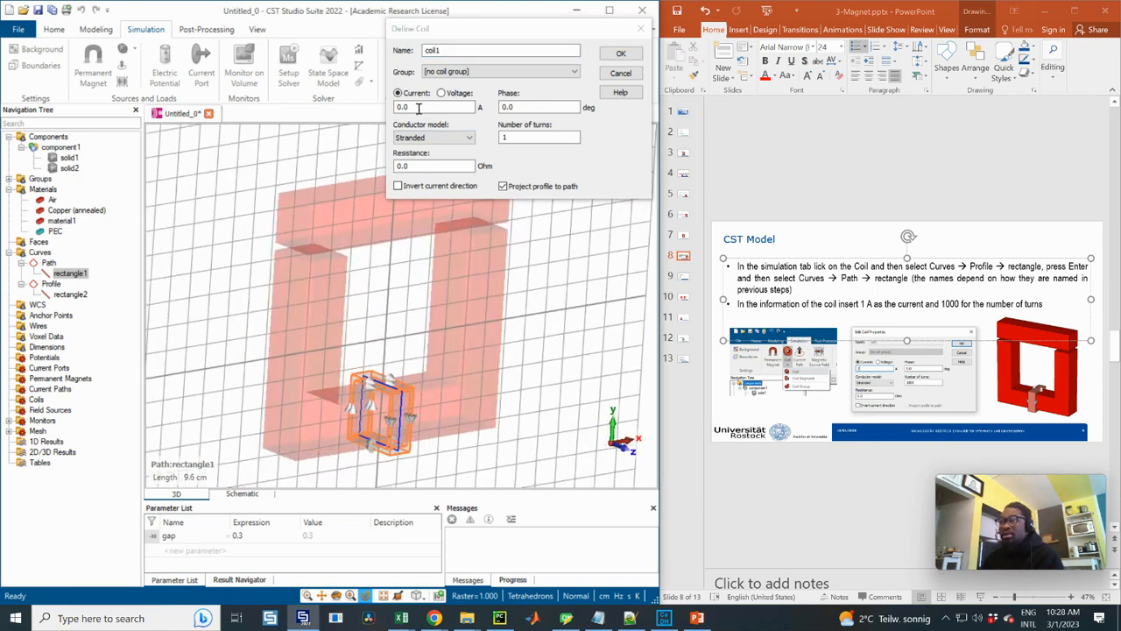
# Set the coil's current to 1 A and its number of turns to 1000, and create the coil
pyautogui.moveTo(418, 107); pyautogui.dragTo(386, 107)
pyautogui.write('1')
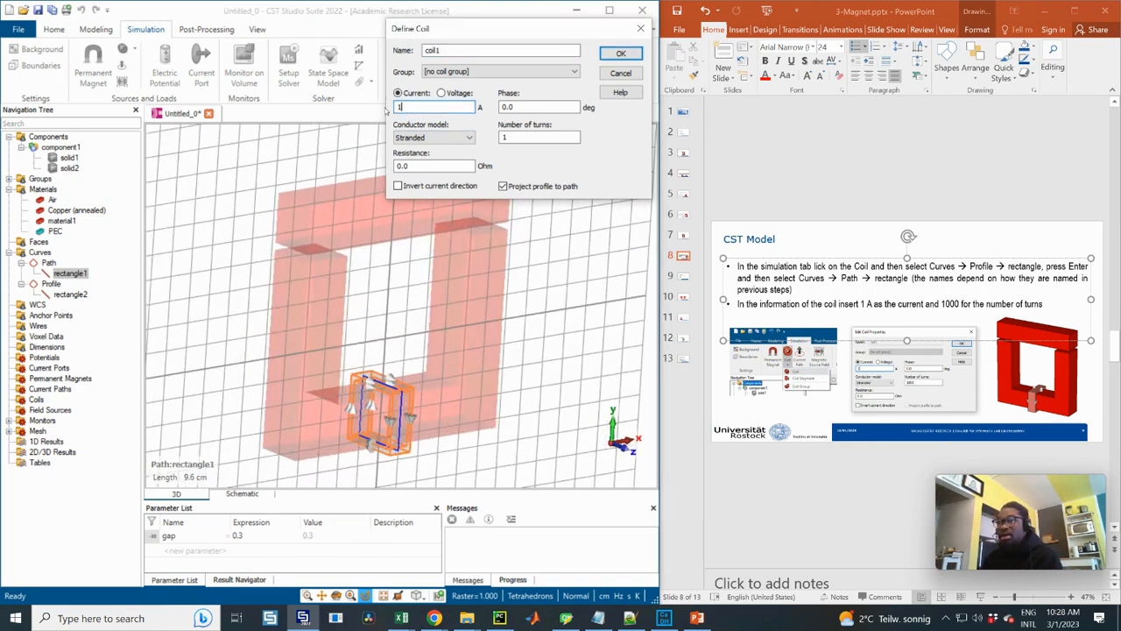
pyautogui.click(990, 286)
pyautogui.click(945, 386)
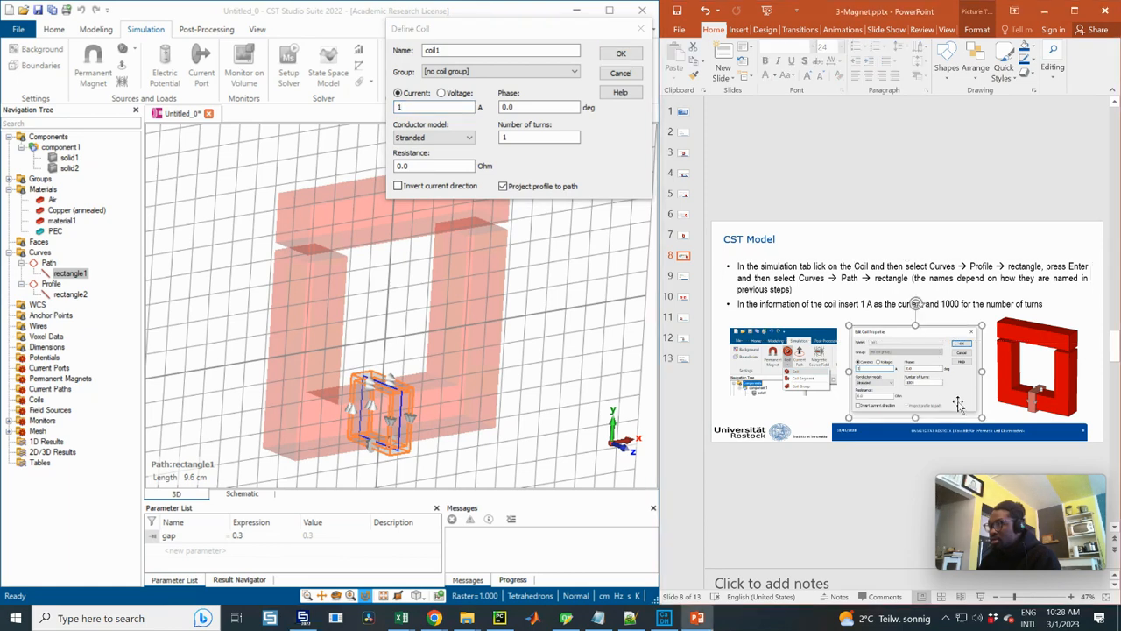
pyautogui.keyDown('ctrl'); pyautogui.moveTo(981, 420); pyautogui.dragTo(1033, 452); pyautogui.keyUp('ctrl')
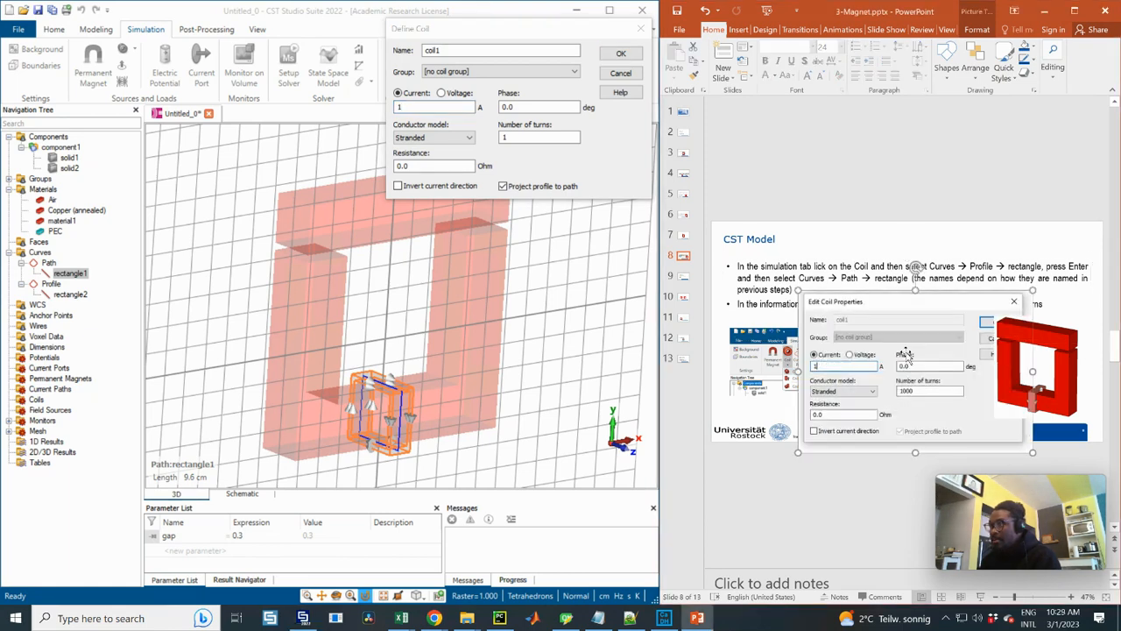
pyautogui.click(517, 136)
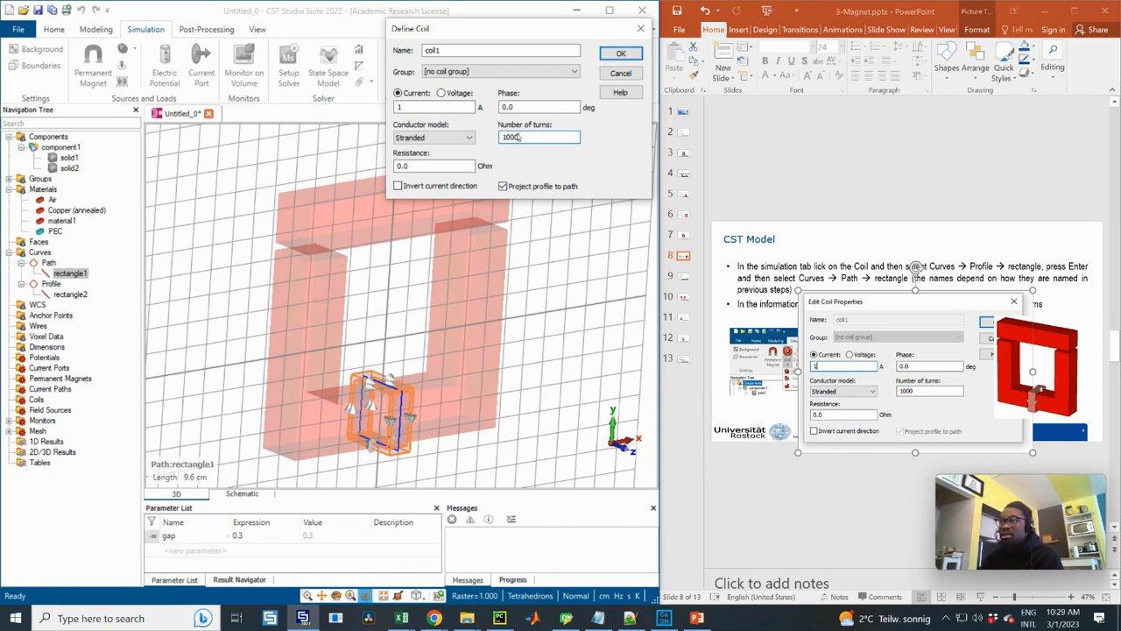
pyautogui.click(621, 52)
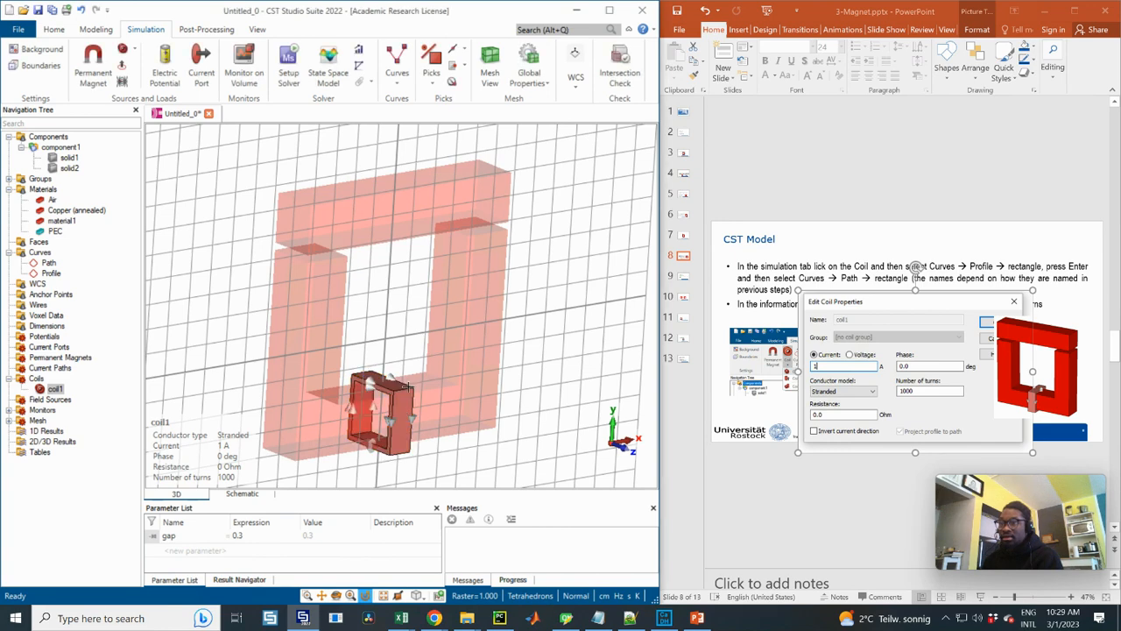
# Hide the working plane and select Components to show the whole core with the coil unselected
pyautogui.scroll(-3, 378, 337)
pyautogui.moveTo(377, 338); pyautogui.dragTo(410, 309)
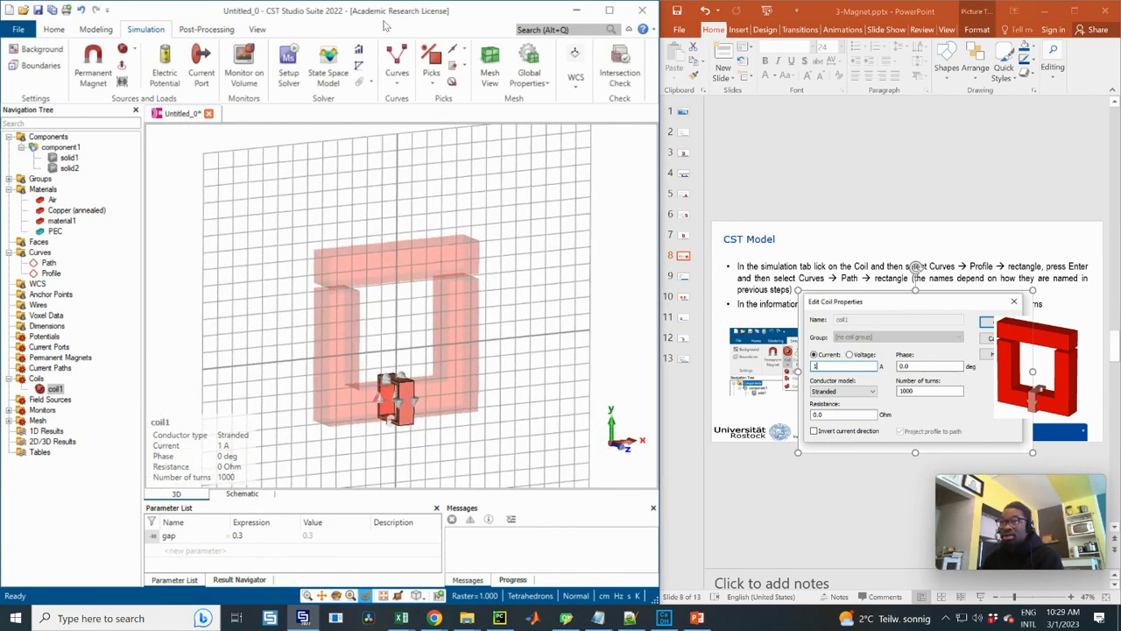
pyautogui.click(257, 29)
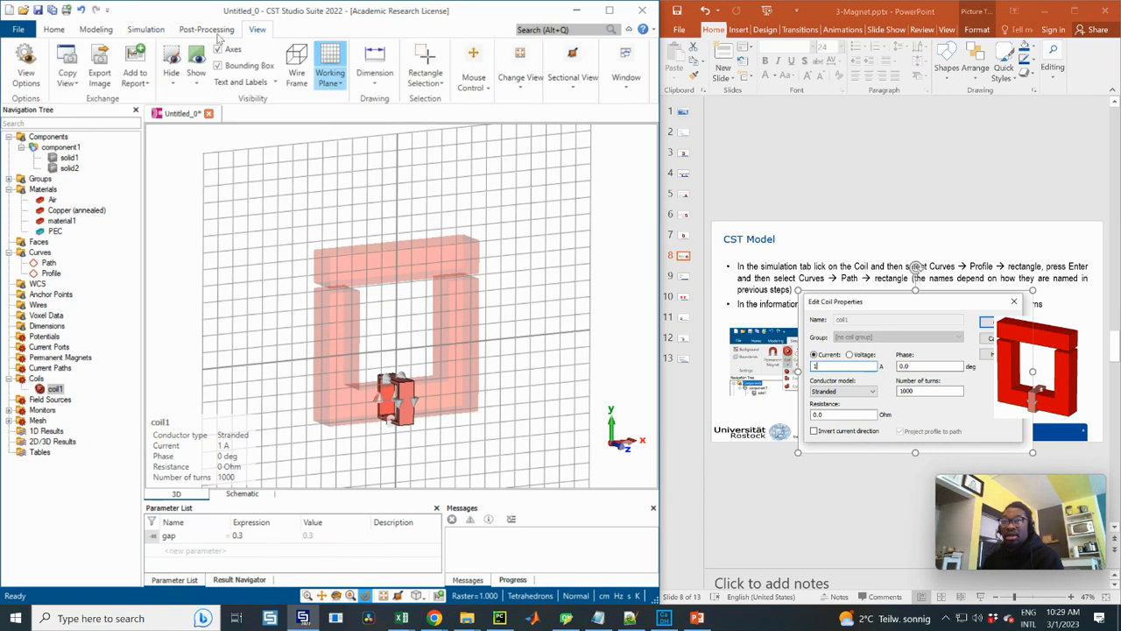
pyautogui.click(331, 57)
pyautogui.moveTo(385, 394); pyautogui.dragTo(410, 395)
pyautogui.click(59, 137)
pyautogui.moveTo(521, 404); pyautogui.dragTo(460, 349)
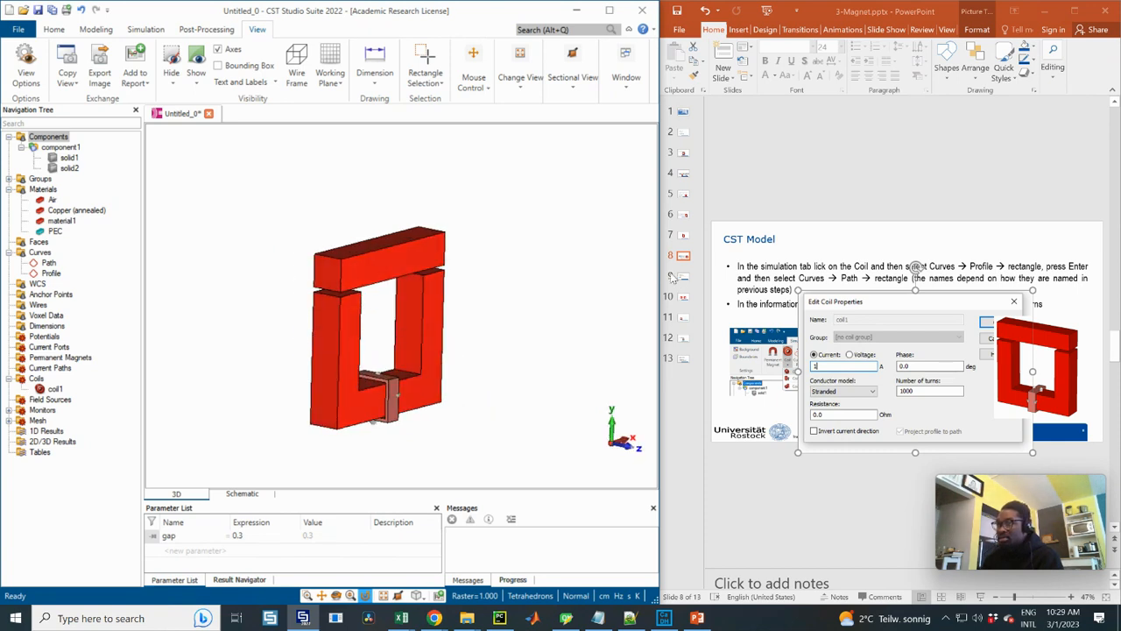
# Shrink the enlarged coil properties picture on slide 8 in PowerPoint to uncover the instruction text
pyautogui.click(850, 306)
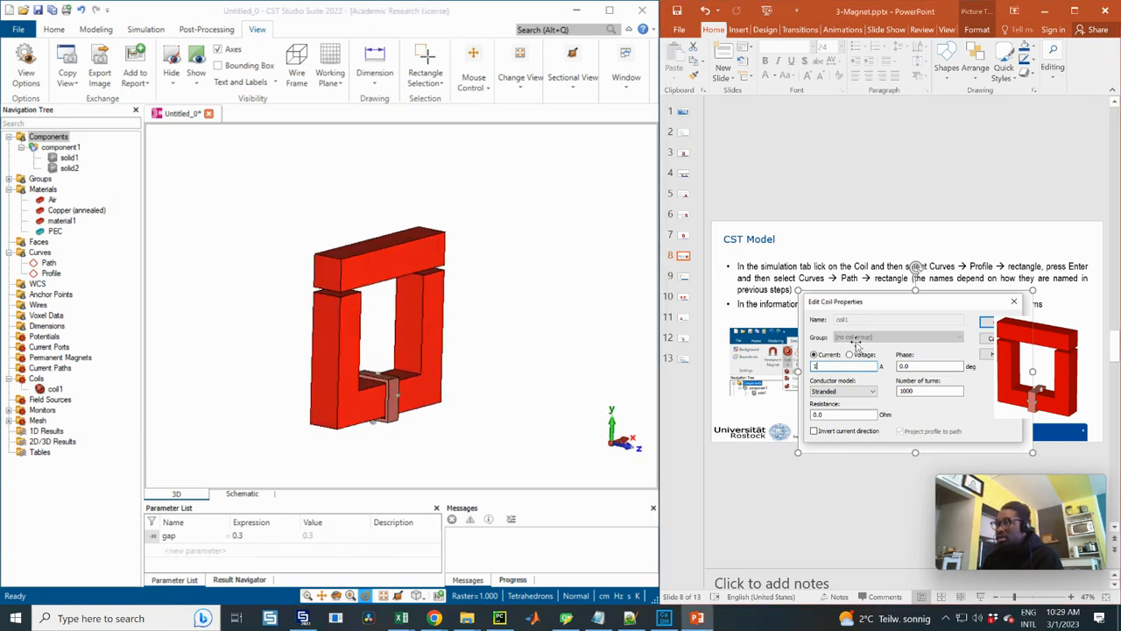
pyautogui.moveTo(800, 293); pyautogui.dragTo(848, 325)
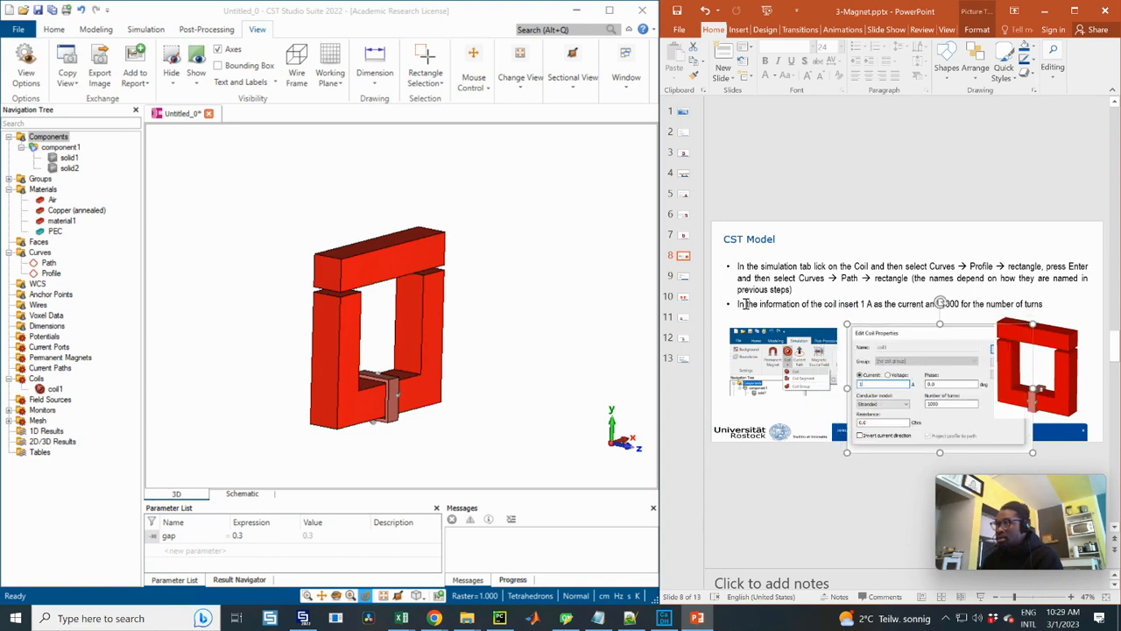
pyautogui.click(744, 304)
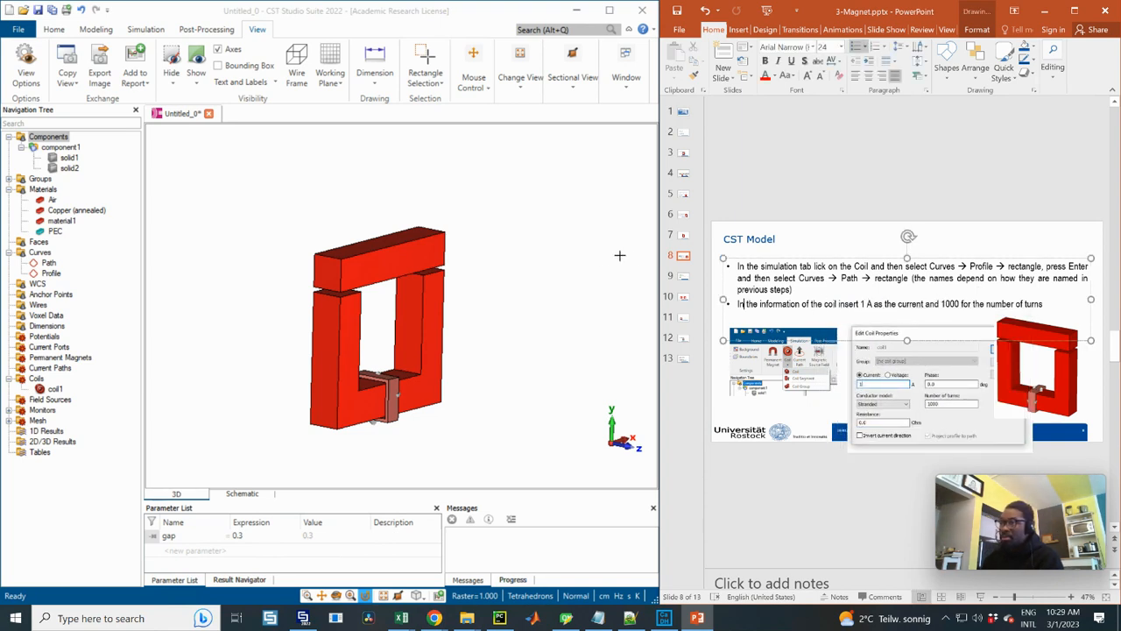
# Following slide 9, set the background's surrounding space to a distance of 5 cm, applied in all directions
pyautogui.click(681, 279)
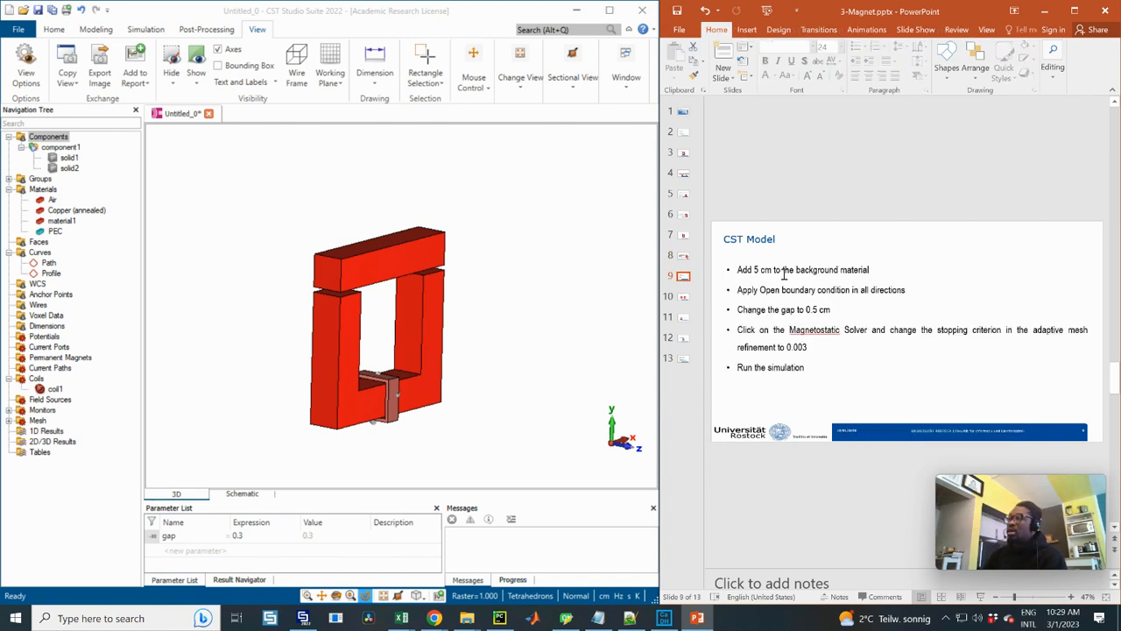
pyautogui.click(96, 30)
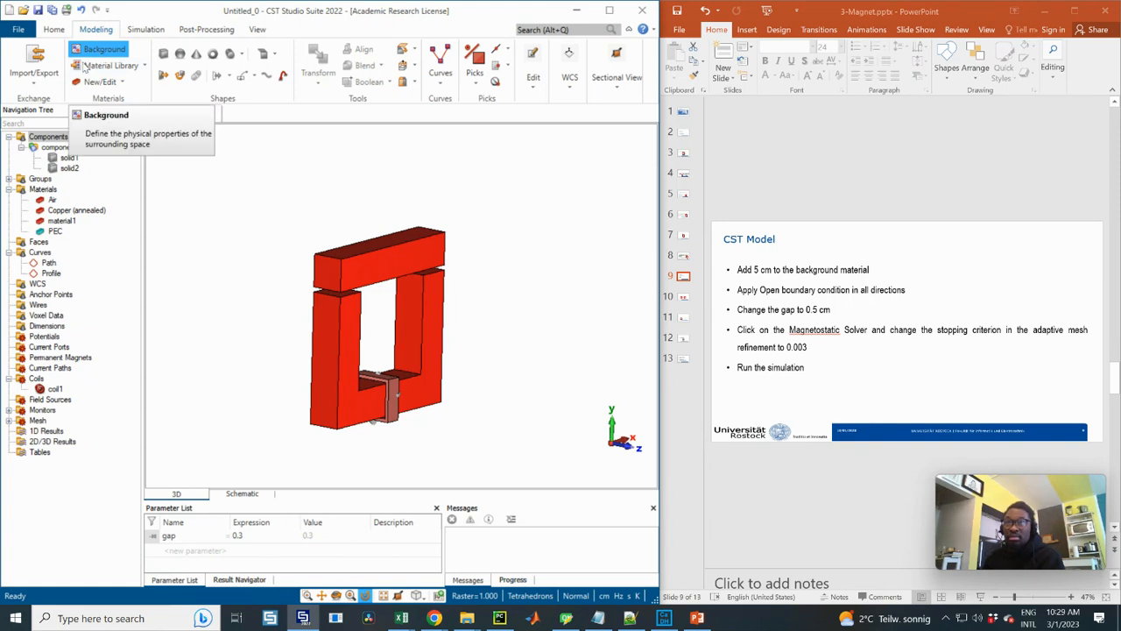
pyautogui.click(141, 33)
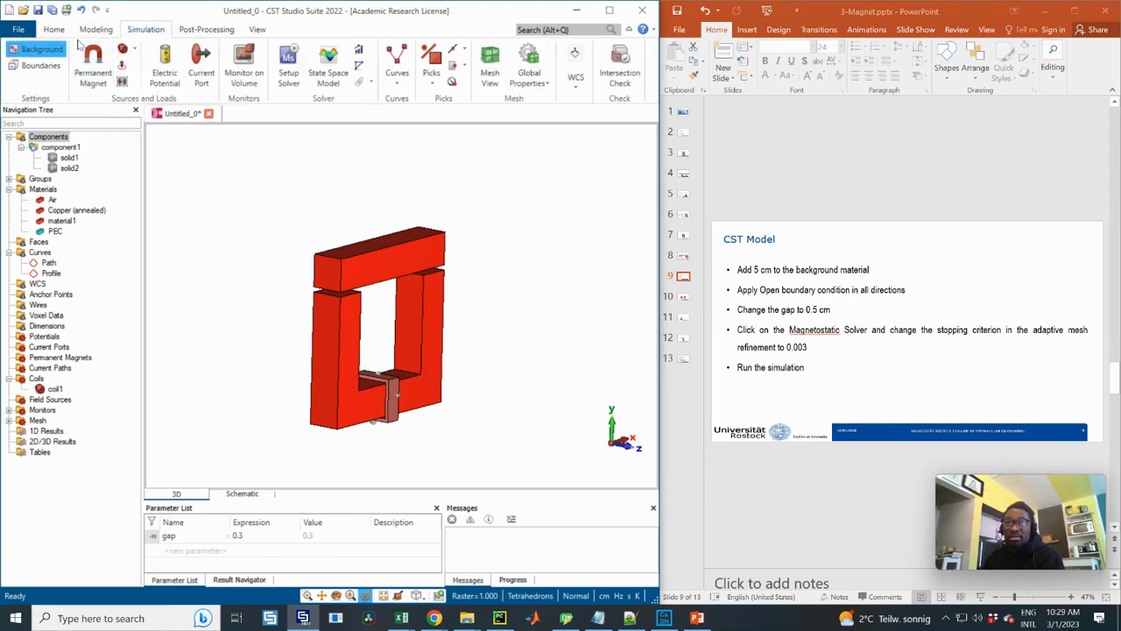
pyautogui.click(93, 32)
pyautogui.click(145, 30)
pyautogui.click(28, 49)
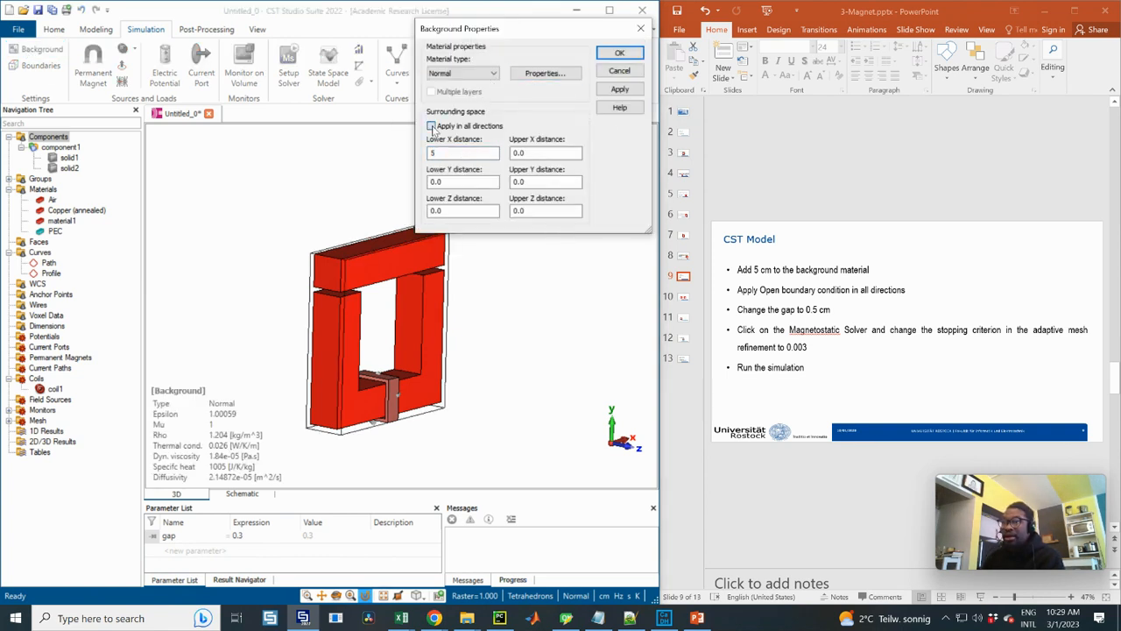
pyautogui.click(431, 126)
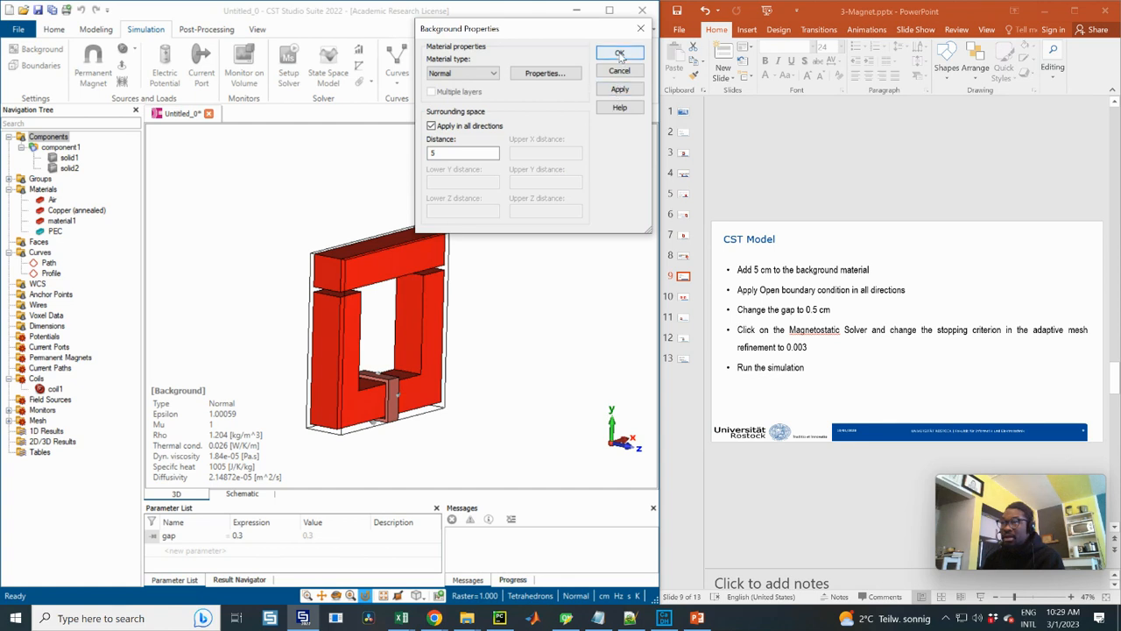
pyautogui.click(619, 89)
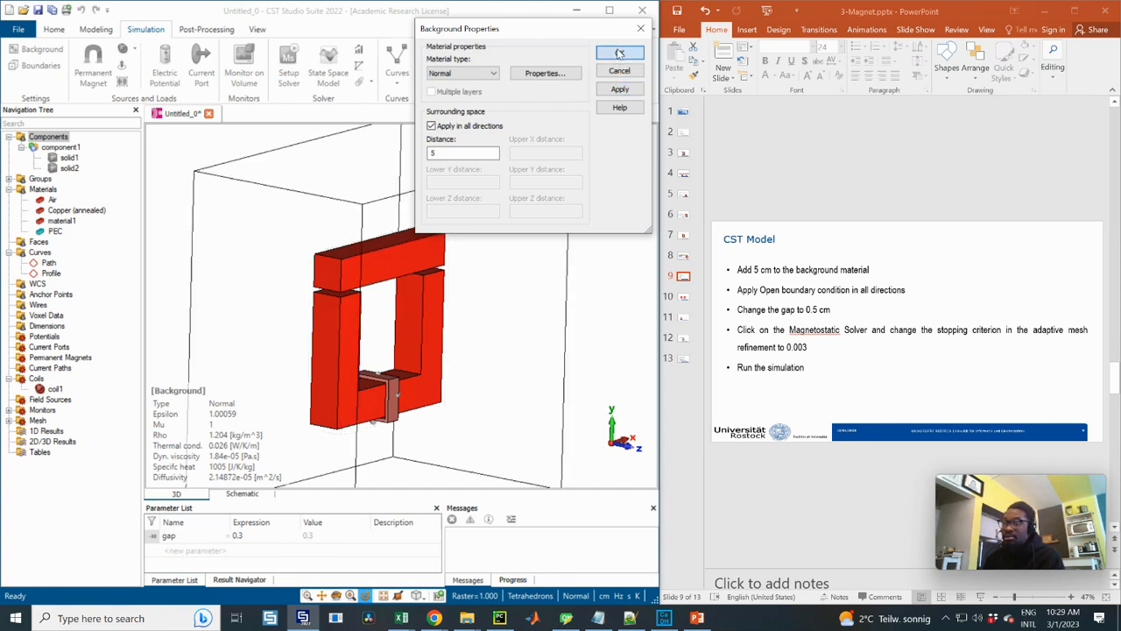
pyautogui.click(620, 53)
# Show the bounding box around the model and inspect the enlarged background space from the side
pyautogui.click(257, 29)
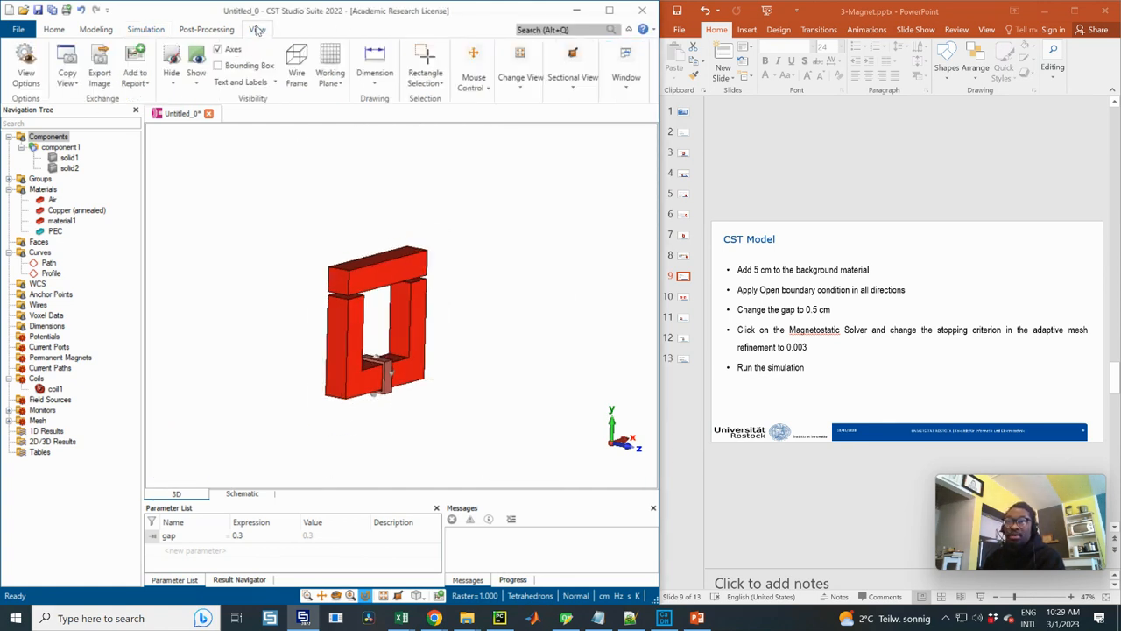
pyautogui.click(226, 66)
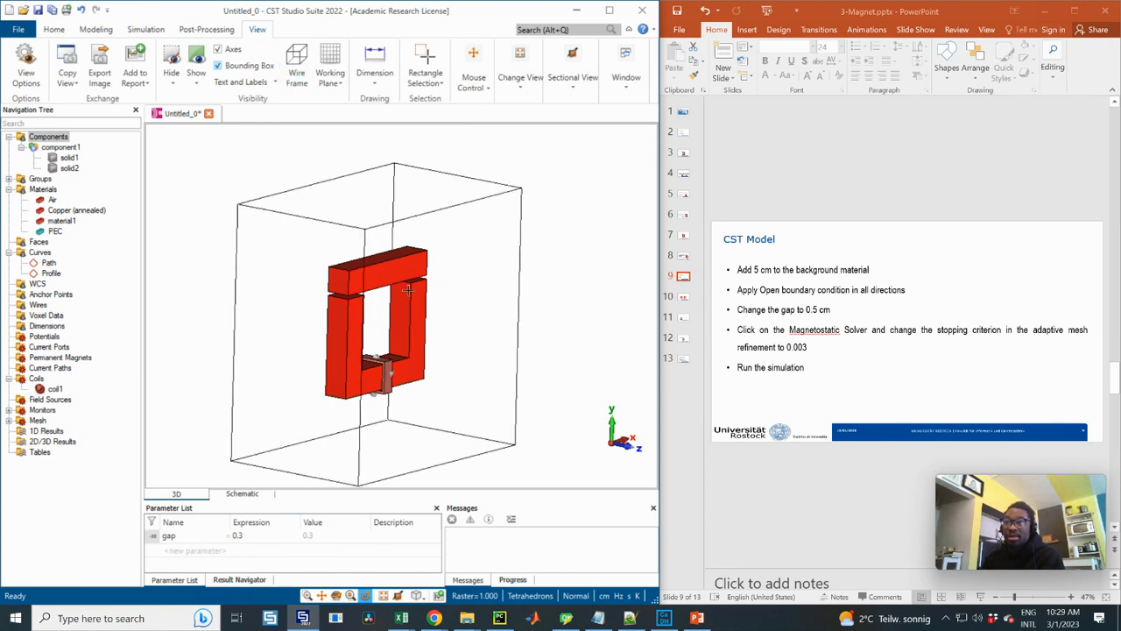
pyautogui.moveTo(358, 314)
pyautogui.mouseDown()
pyautogui.moveTo(293, 307)
pyautogui.moveTo(360, 238)
pyautogui.moveTo(397, 245)
pyautogui.mouseUp()
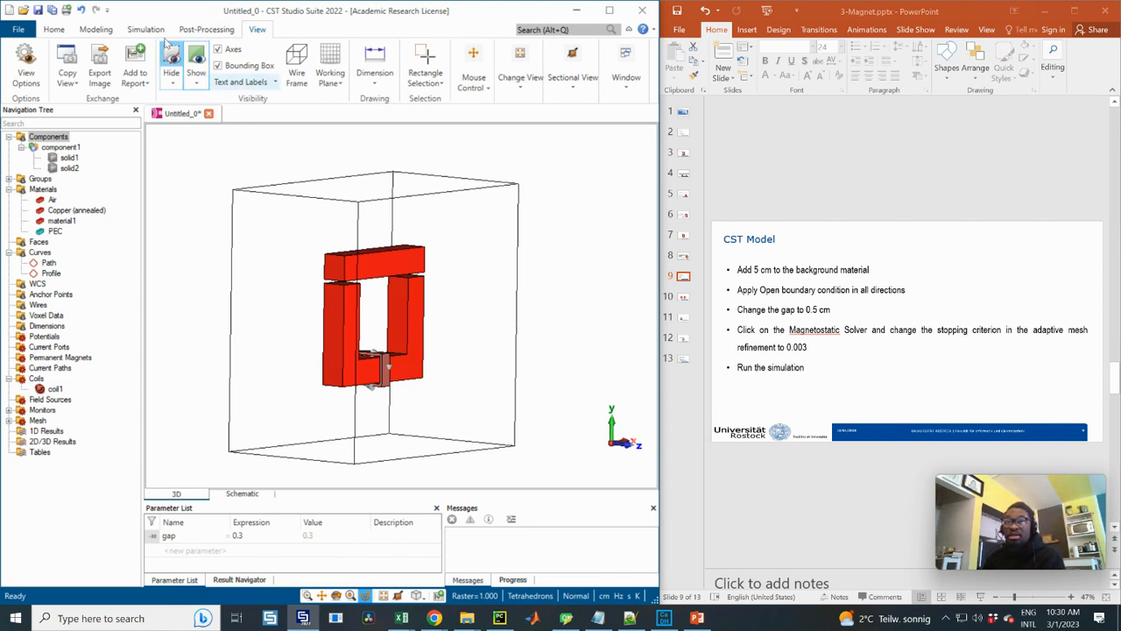
# Set the adaptive mesh refinement stopping criterion of the Magnetostatic Solver to 0.003 and run the simulation
pyautogui.click(145, 29)
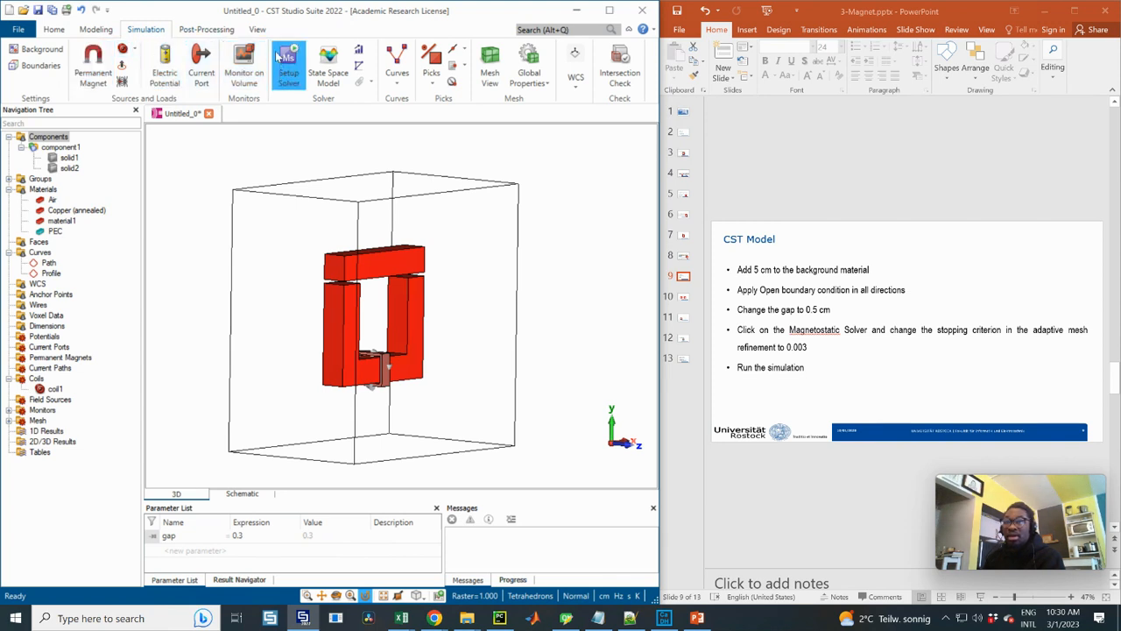
pyautogui.click(290, 75)
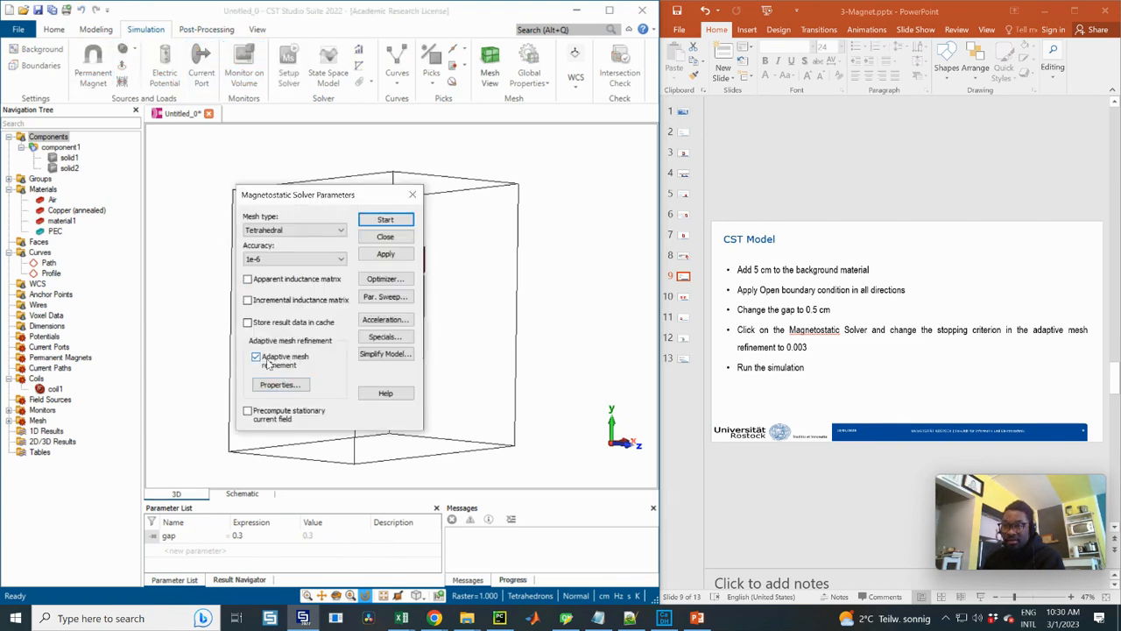
pyautogui.click(285, 384)
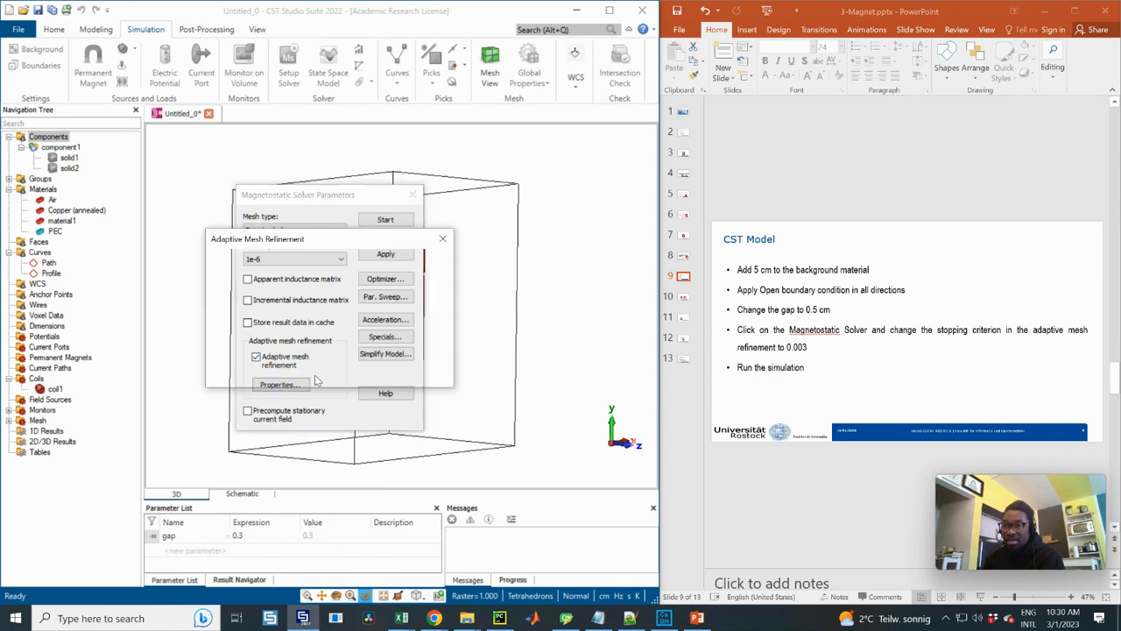
pyautogui.click(238, 344)
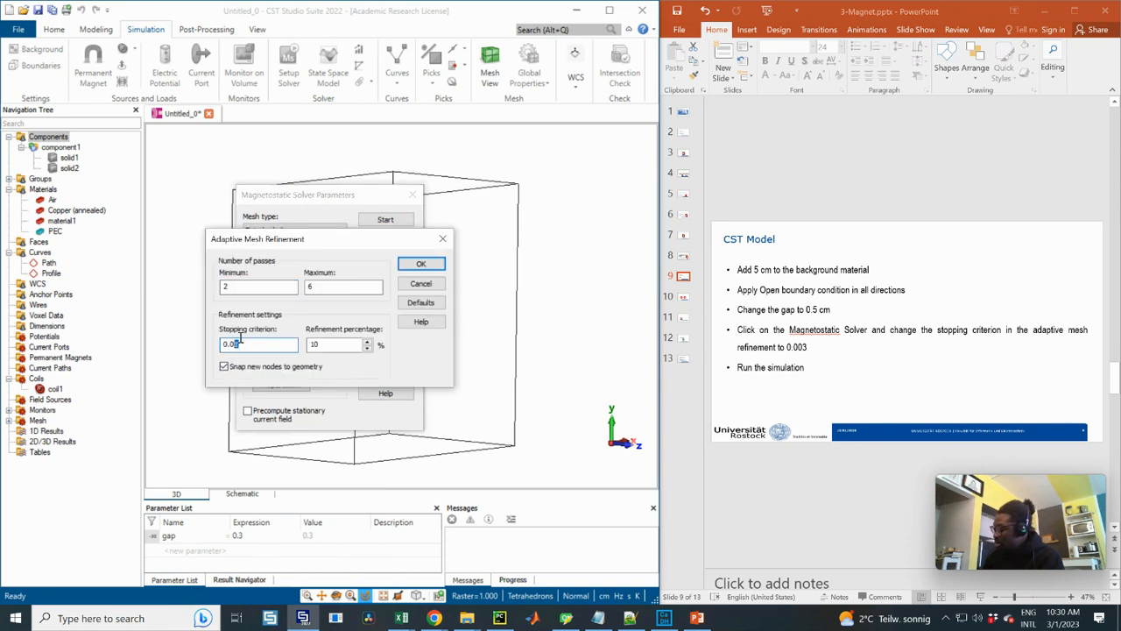
pyautogui.write('3')
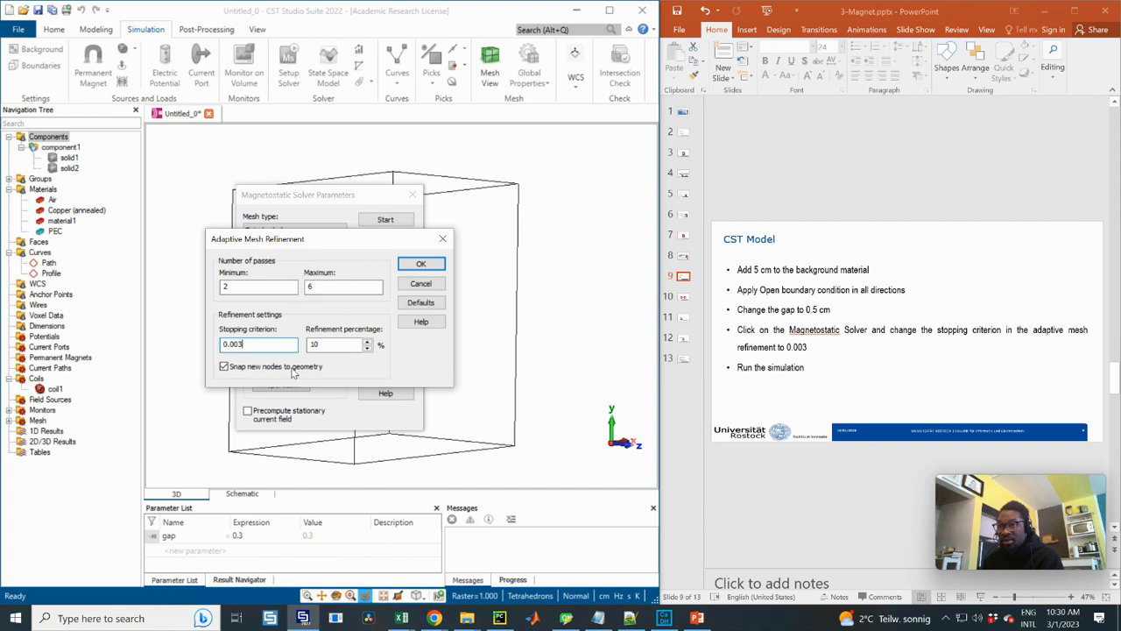
pyautogui.click(420, 266)
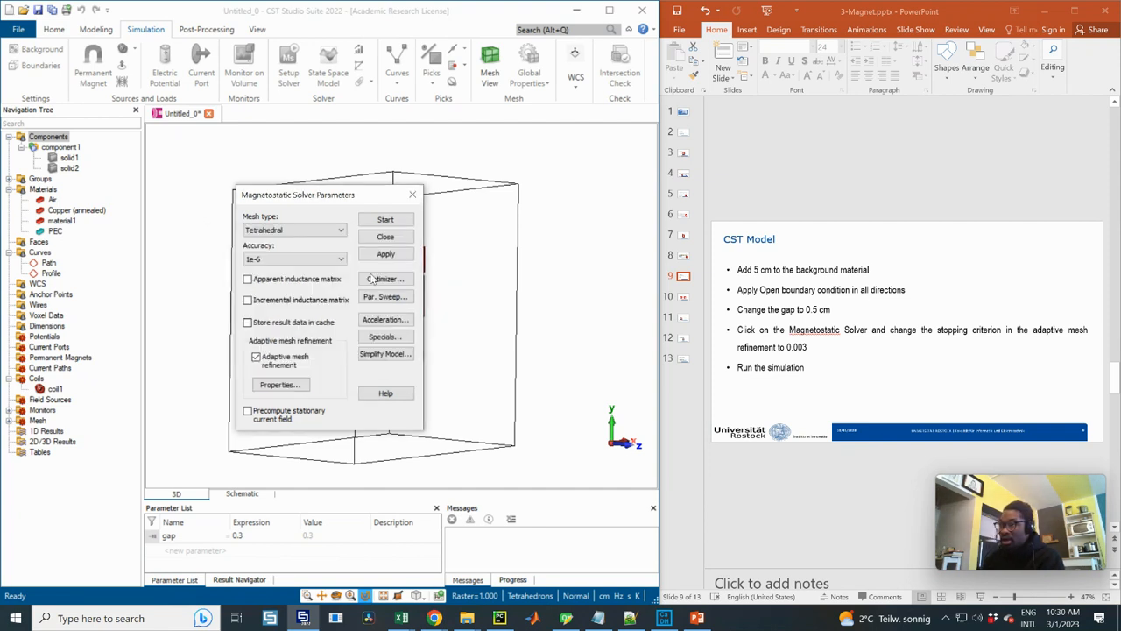
pyautogui.click(385, 221)
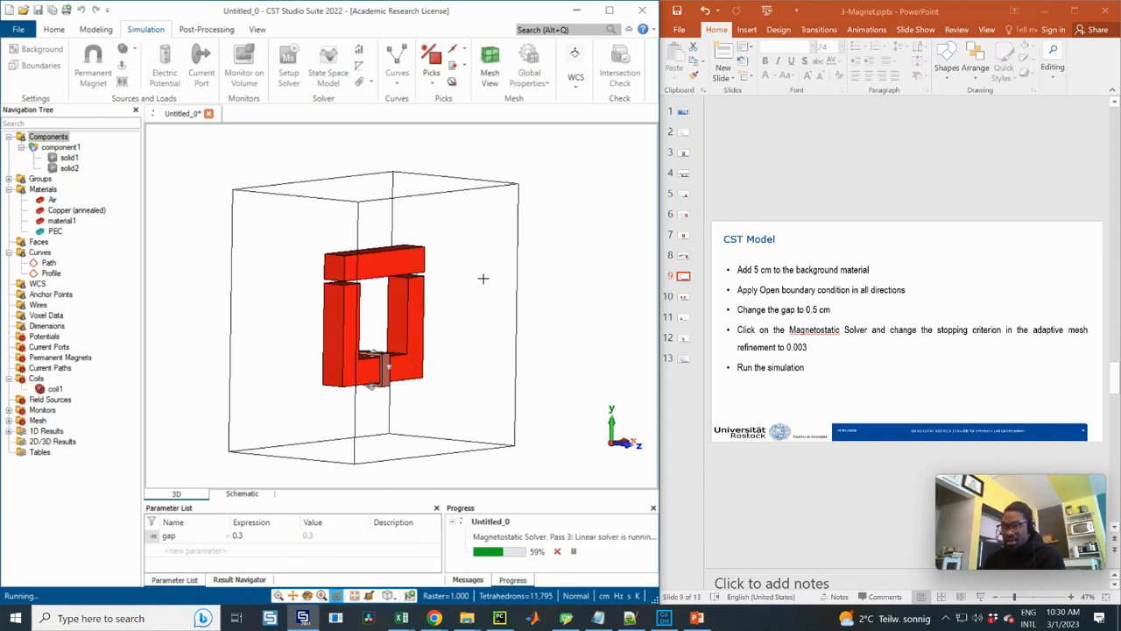
pyautogui.moveTo(491, 282); pyautogui.dragTo(487, 292)
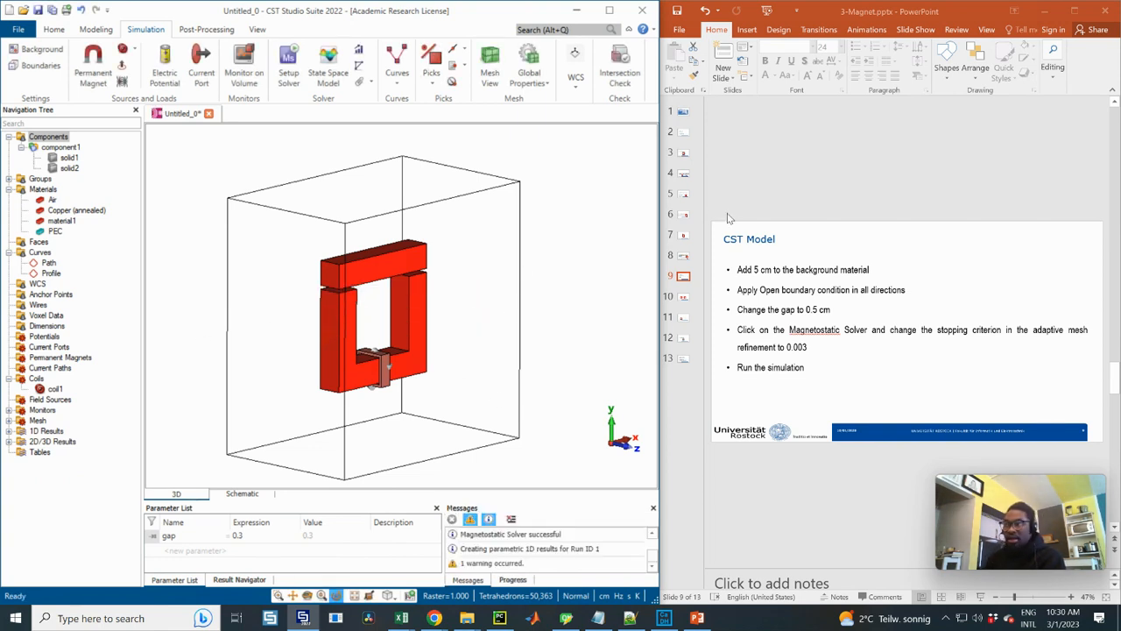
# Bring up slide 10 in PowerPoint and display the H-Field and B-Field plots from the 2D/3D results in CST
pyautogui.click(684, 297)
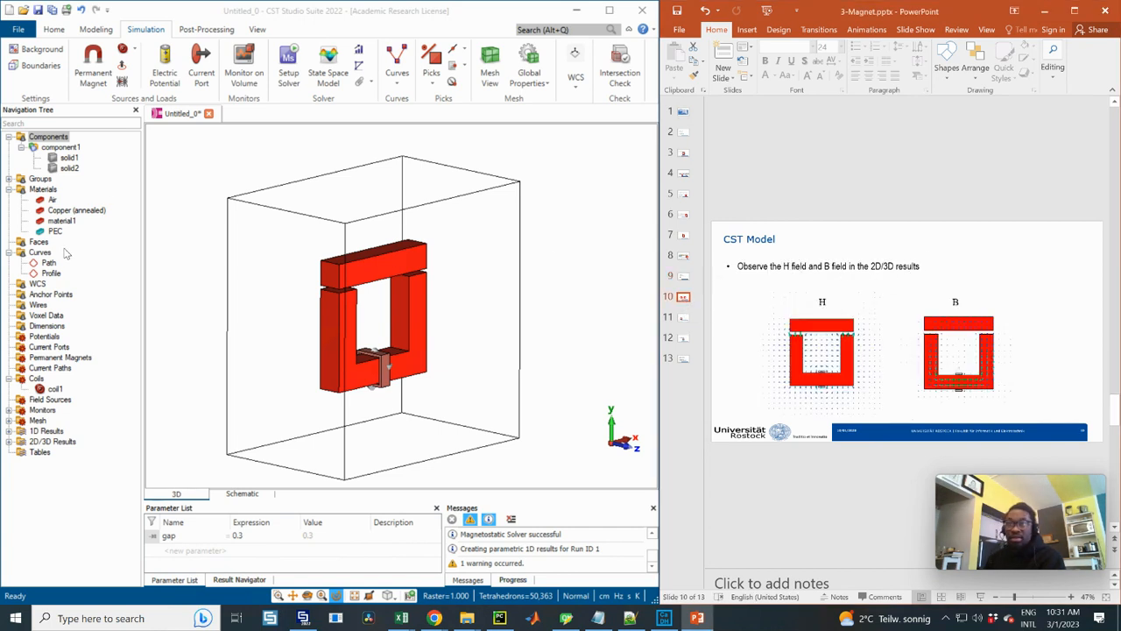
pyautogui.click(9, 442)
pyautogui.click(59, 462)
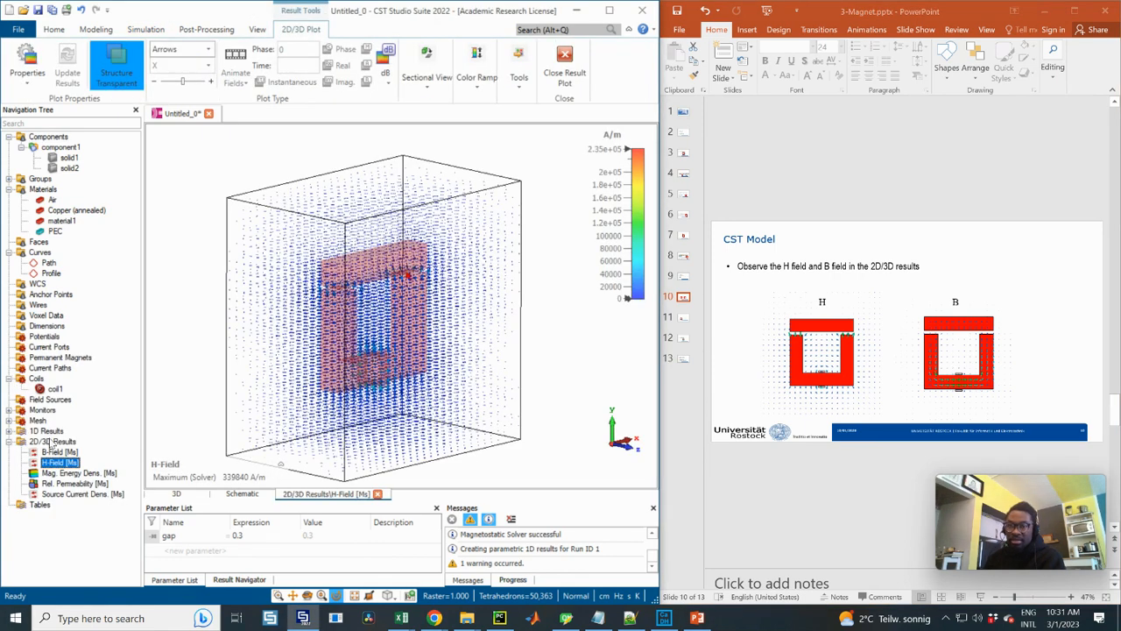
pyautogui.click(57, 451)
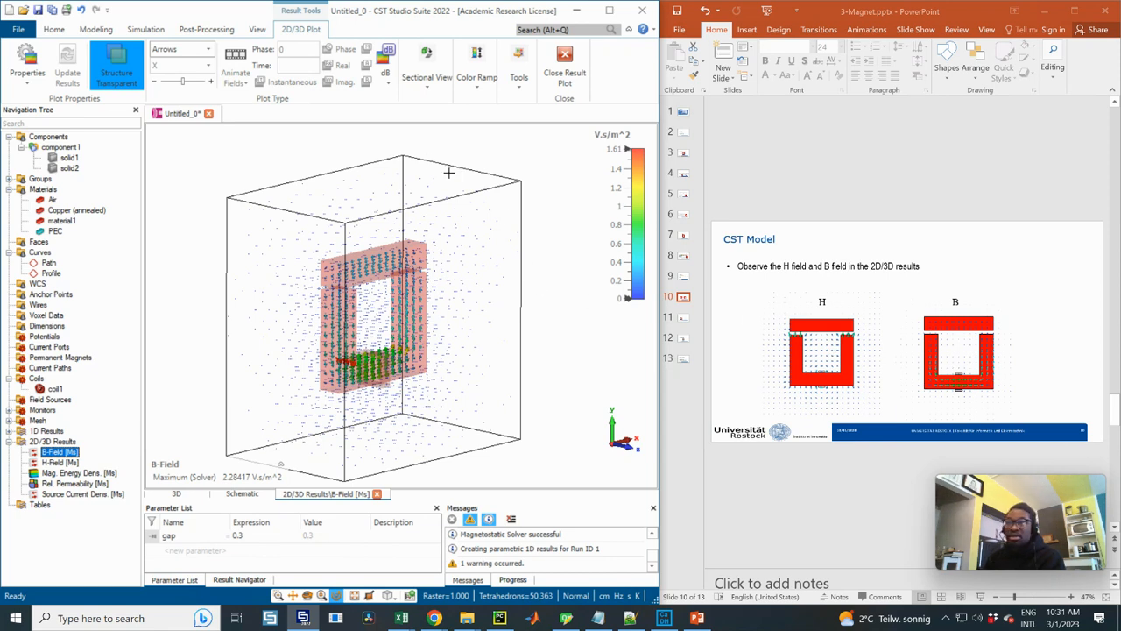
# Show the B-Field on a cutting plane through the core with its normal set to Z
pyautogui.click(428, 78)
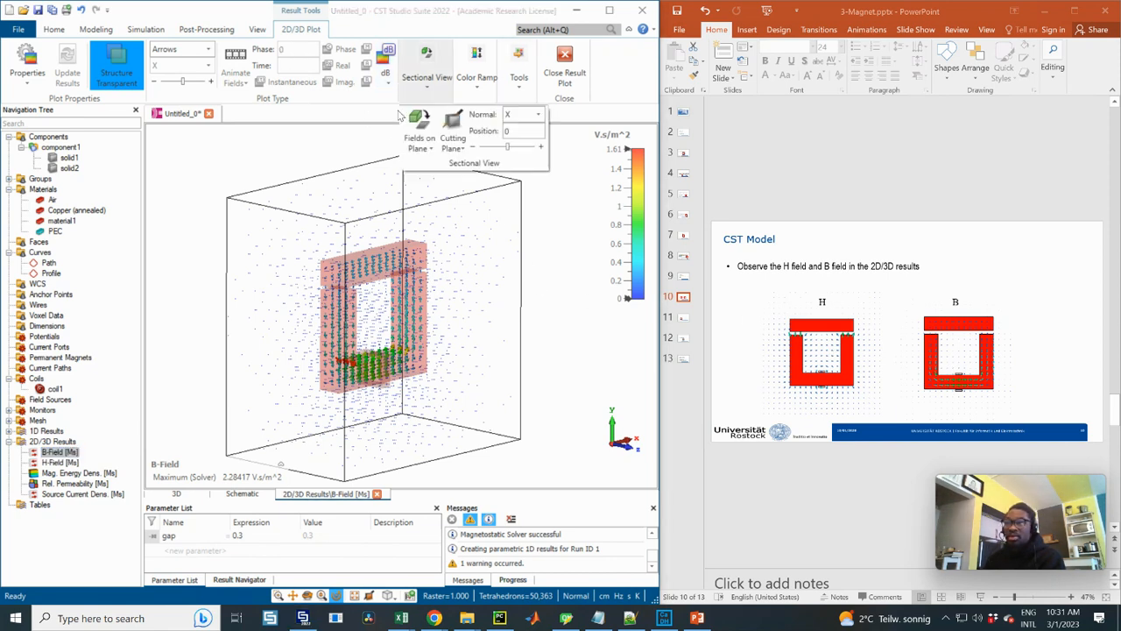
pyautogui.click(429, 128)
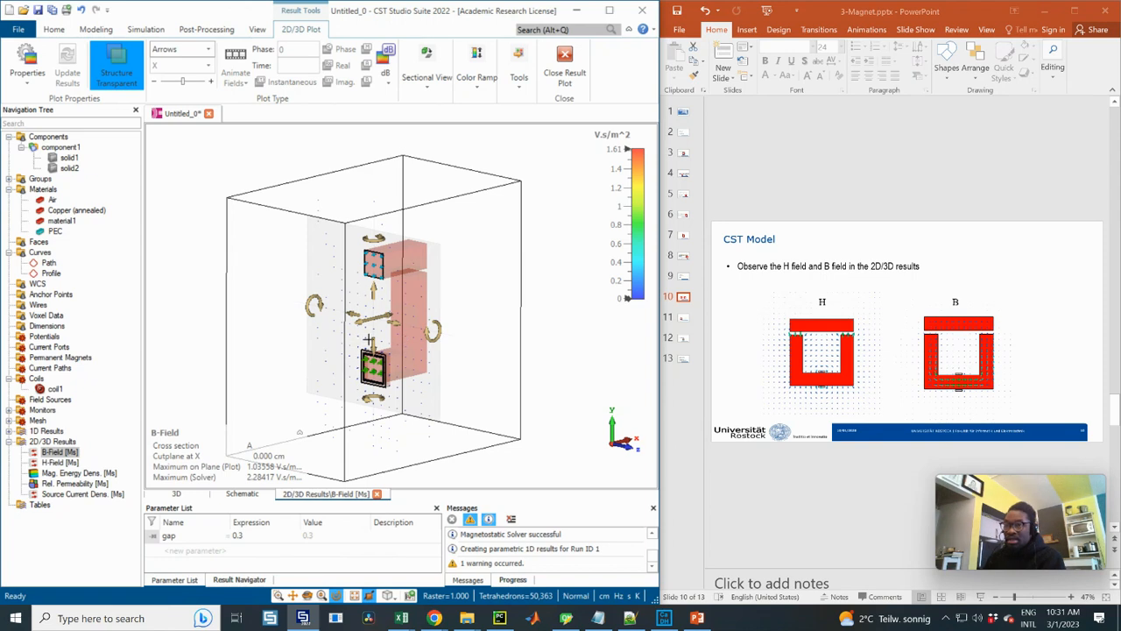
pyautogui.click(427, 75)
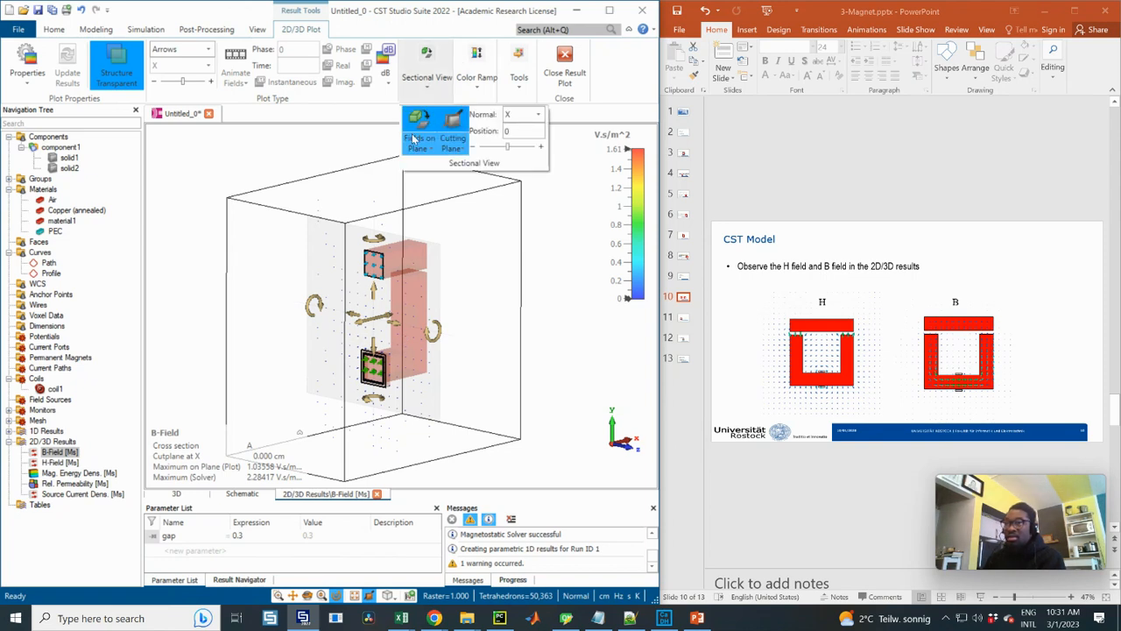
pyautogui.click(416, 140)
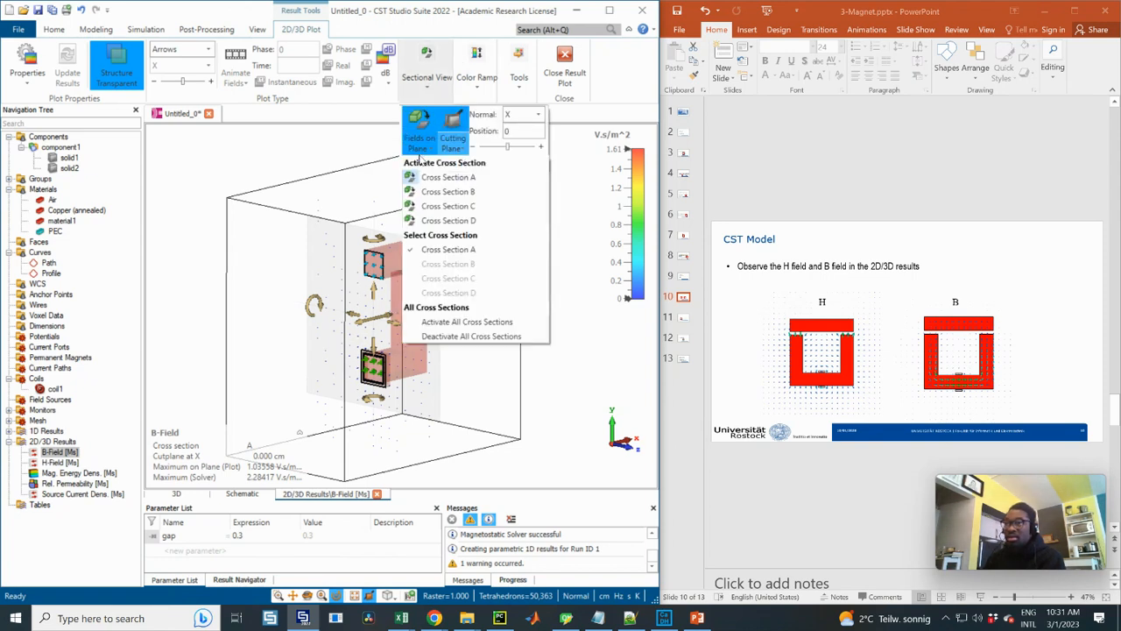
pyautogui.click(534, 114)
pyautogui.click(533, 116)
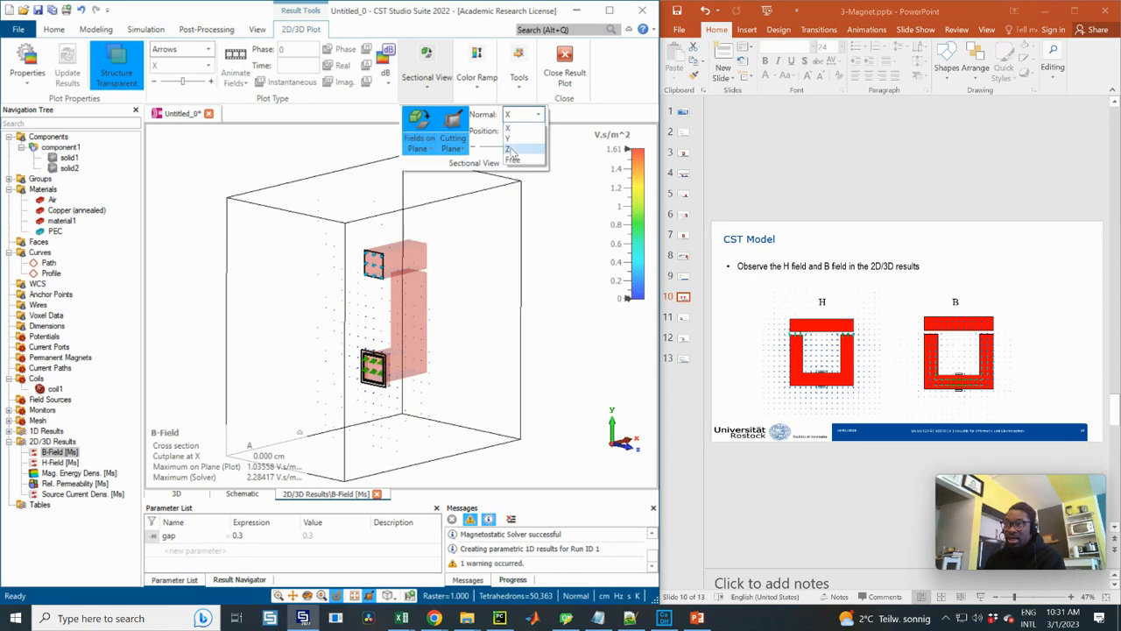
pyautogui.click(514, 153)
# Examine the B-Field arrows on the Z-normal section from the side and in perspective around the whole core
pyautogui.click(404, 335)
pyautogui.press('6')
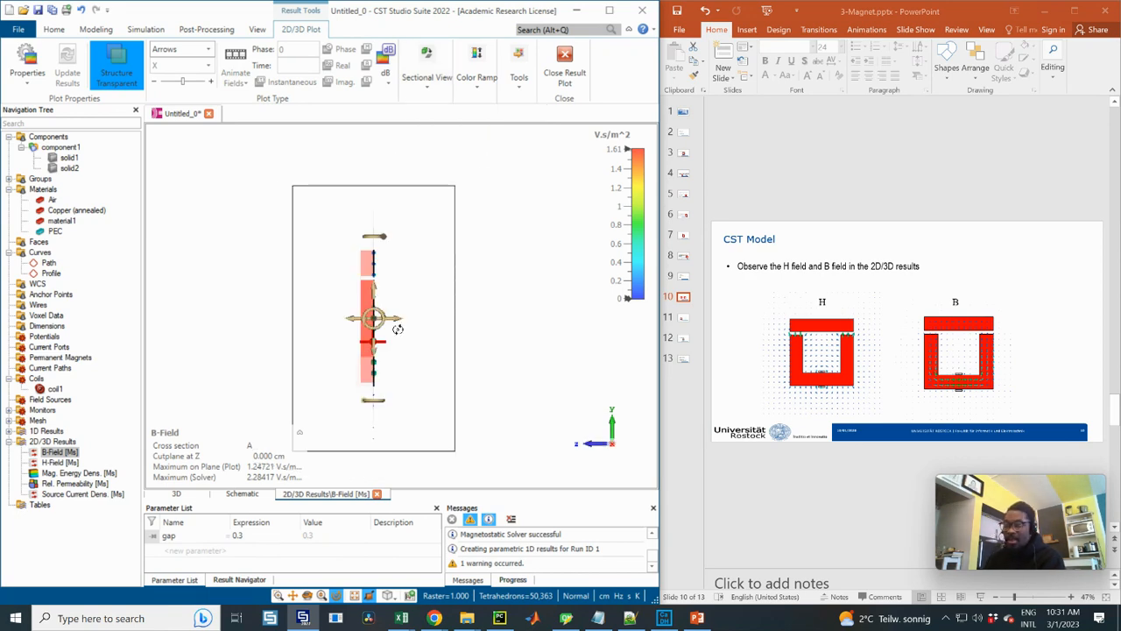
pyautogui.press('3')
pyautogui.press('0')
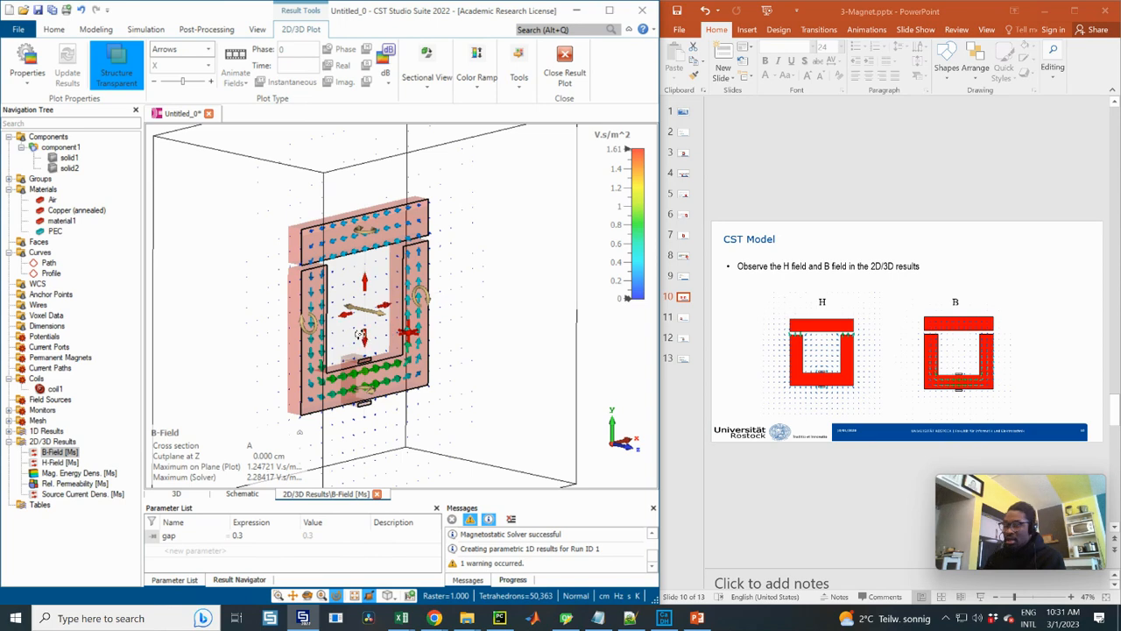
pyautogui.press('3')
pyautogui.press('0')
pyautogui.scroll(2, 366, 334)
pyautogui.scroll(-3, 366, 334)
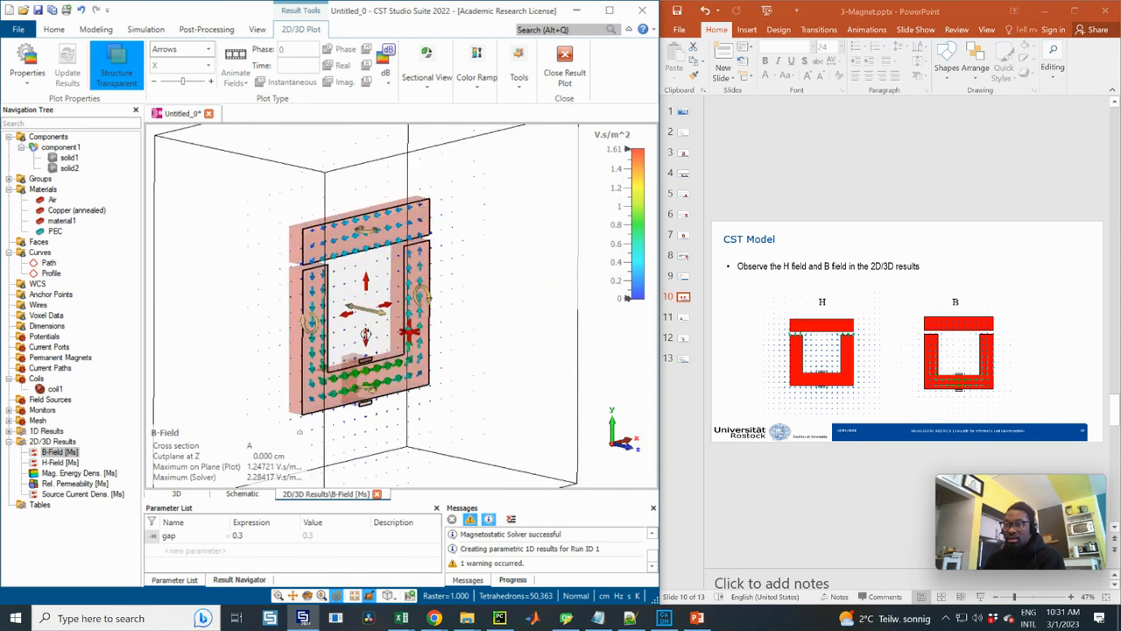
pyautogui.scroll(1, 366, 333)
pyautogui.press('3')
pyautogui.press('0')
pyautogui.moveTo(436, 324); pyautogui.dragTo(491, 307, button='middle')
# Switch the cutting plane's normal to X and deactivate Cross Section A of the B-Field plot
pyautogui.click(430, 87)
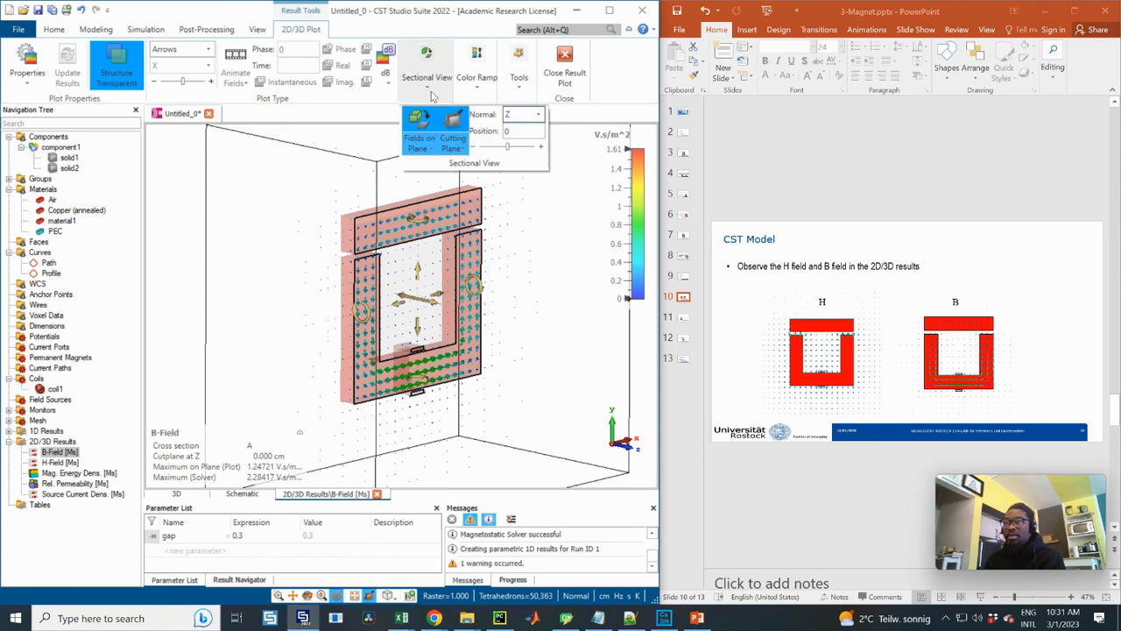
pyautogui.click(520, 123)
pyautogui.click(509, 129)
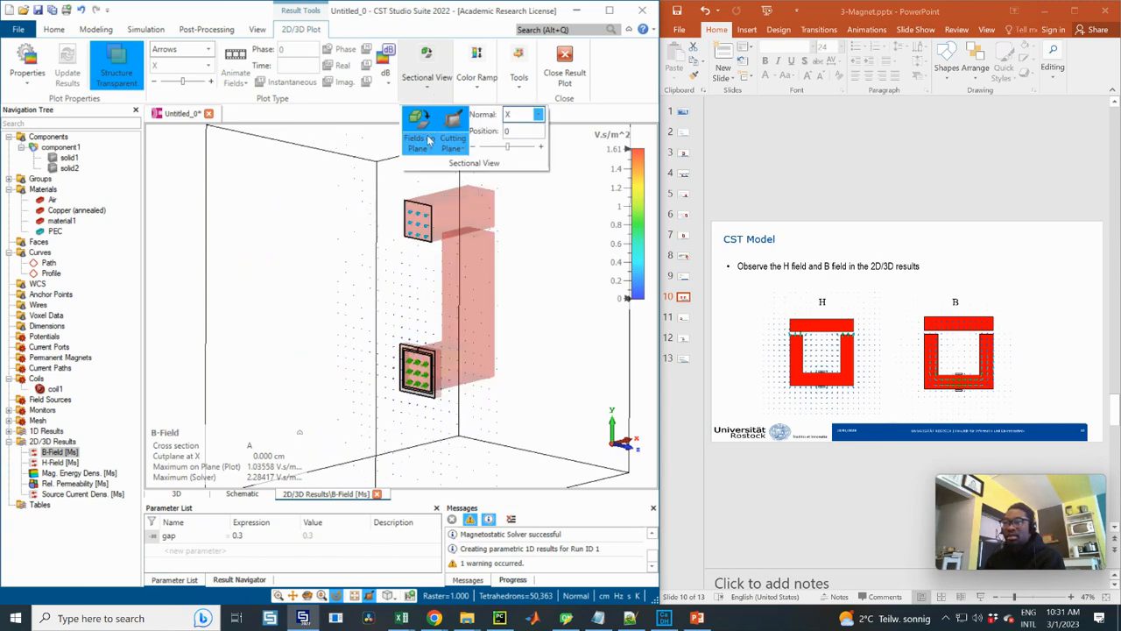
pyautogui.click(418, 145)
pyautogui.click(429, 177)
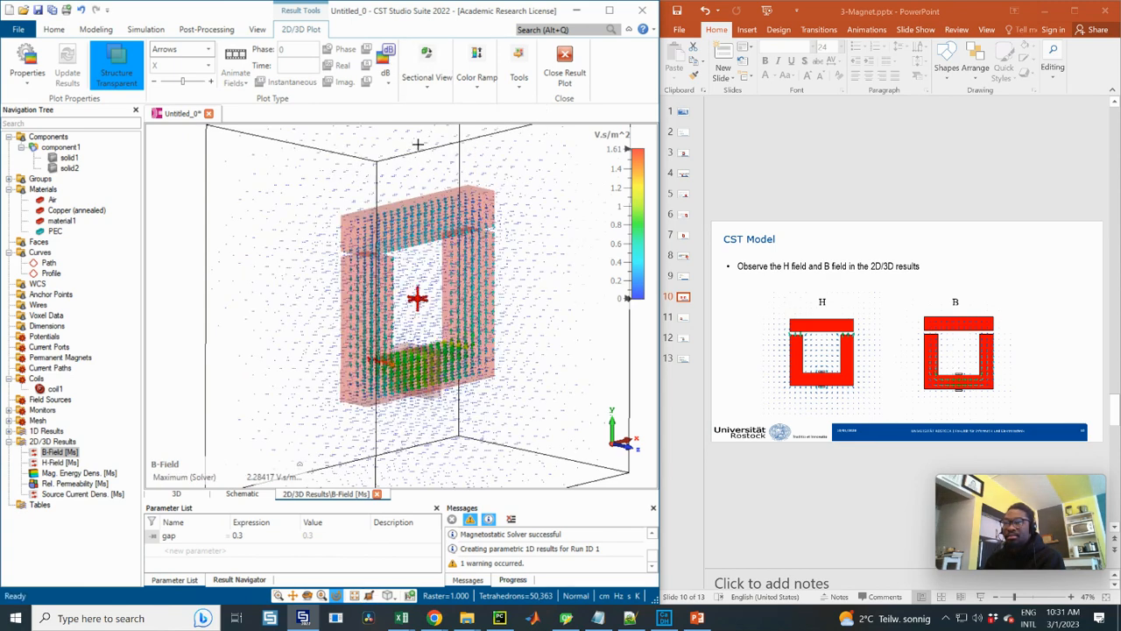
# Activate Cross Section C for the B-Field plot and view the field across the whole core face-on
pyautogui.click(428, 70)
pyautogui.click(419, 140)
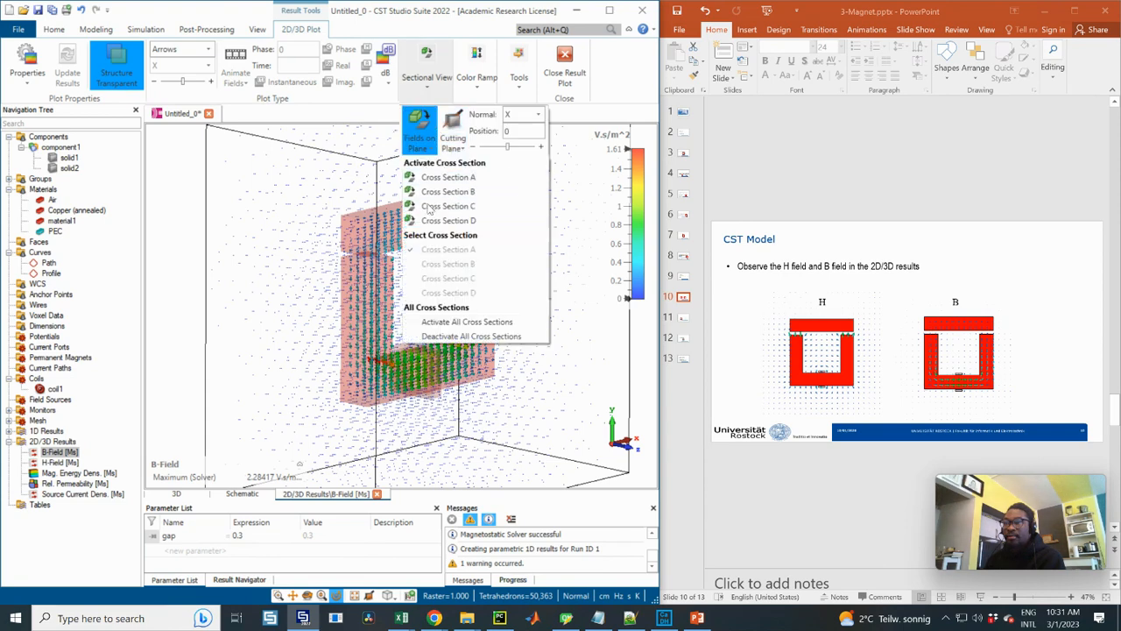
pyautogui.click(430, 207)
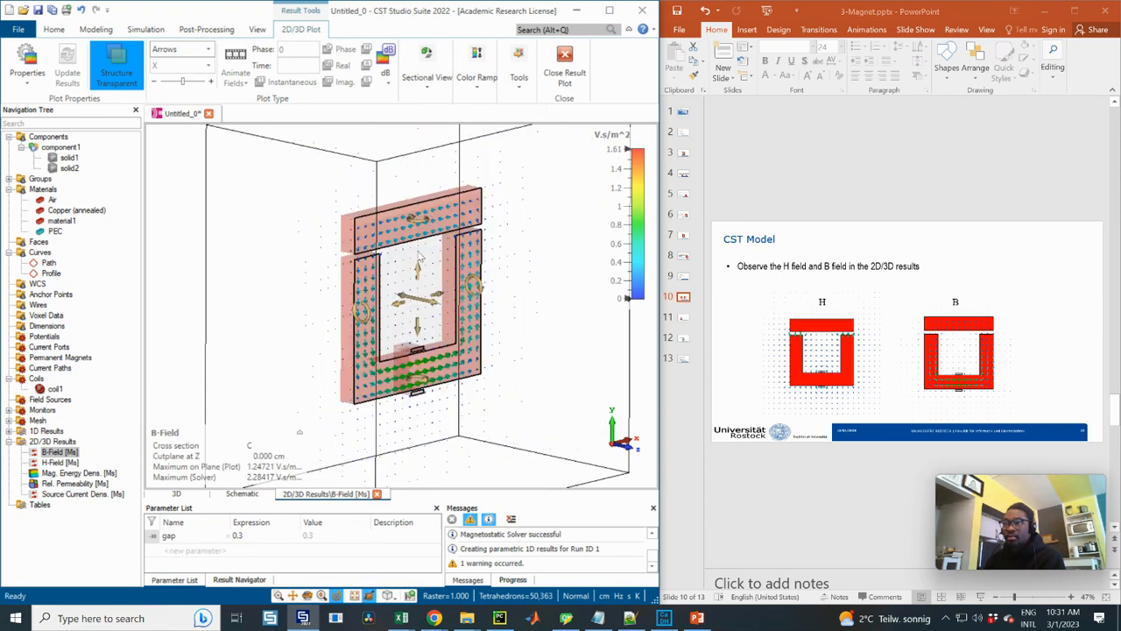
pyautogui.scroll(3, 408, 283)
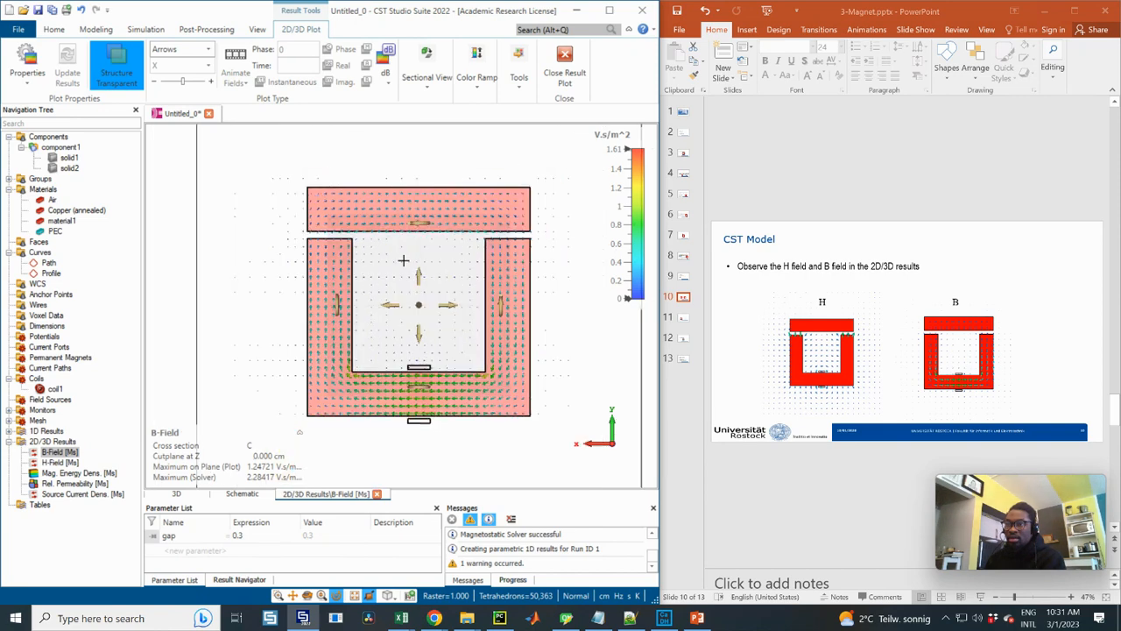
pyautogui.scroll(1, 439, 274)
pyautogui.scroll(-2, 491, 326)
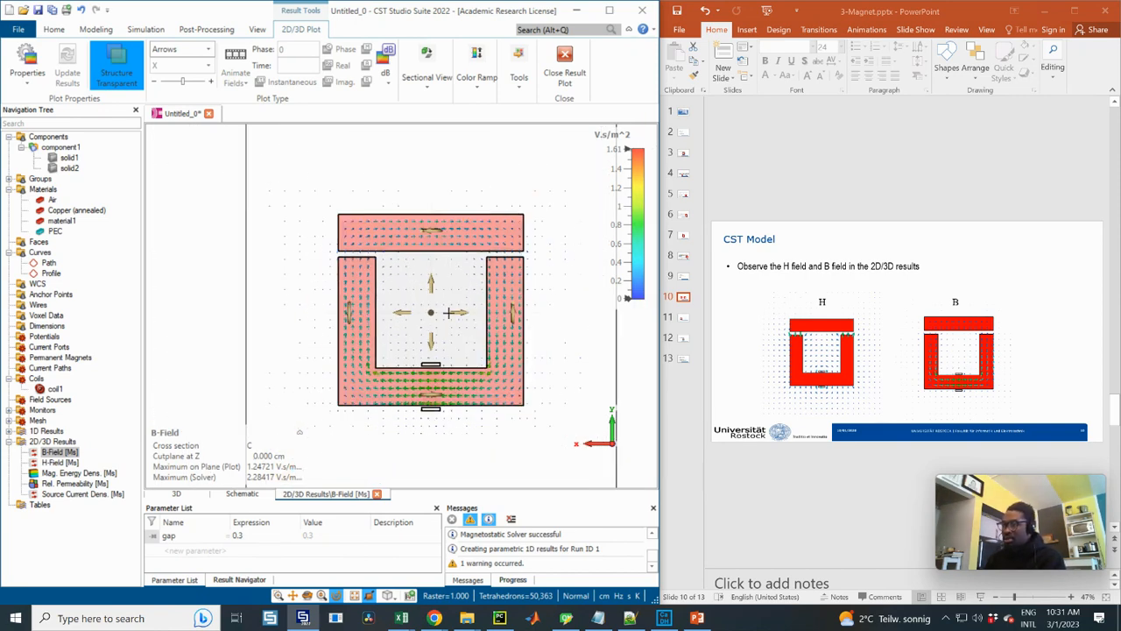
# Switch to PowerPoint and enlarge and reposition the B and H field pictures on slide 10
pyautogui.click(955, 368)
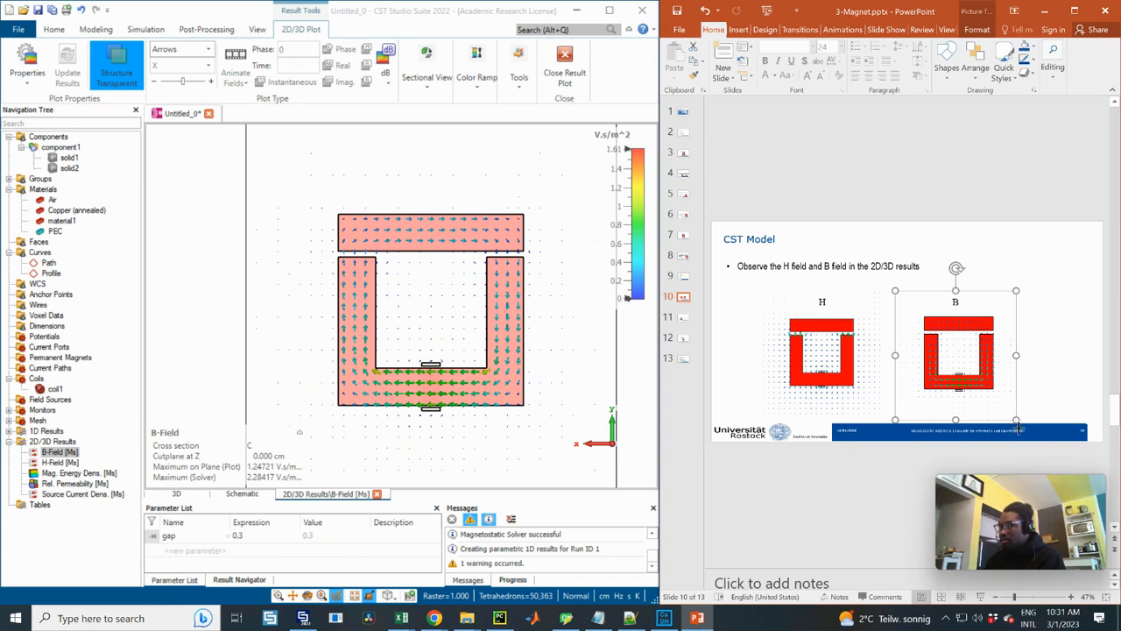
pyautogui.keyDown('ctrl'); pyautogui.moveTo(1016, 422); pyautogui.dragTo(1036, 441); pyautogui.keyUp('ctrl')
pyautogui.moveTo(938, 357); pyautogui.dragTo(996, 334)
pyautogui.click(794, 348)
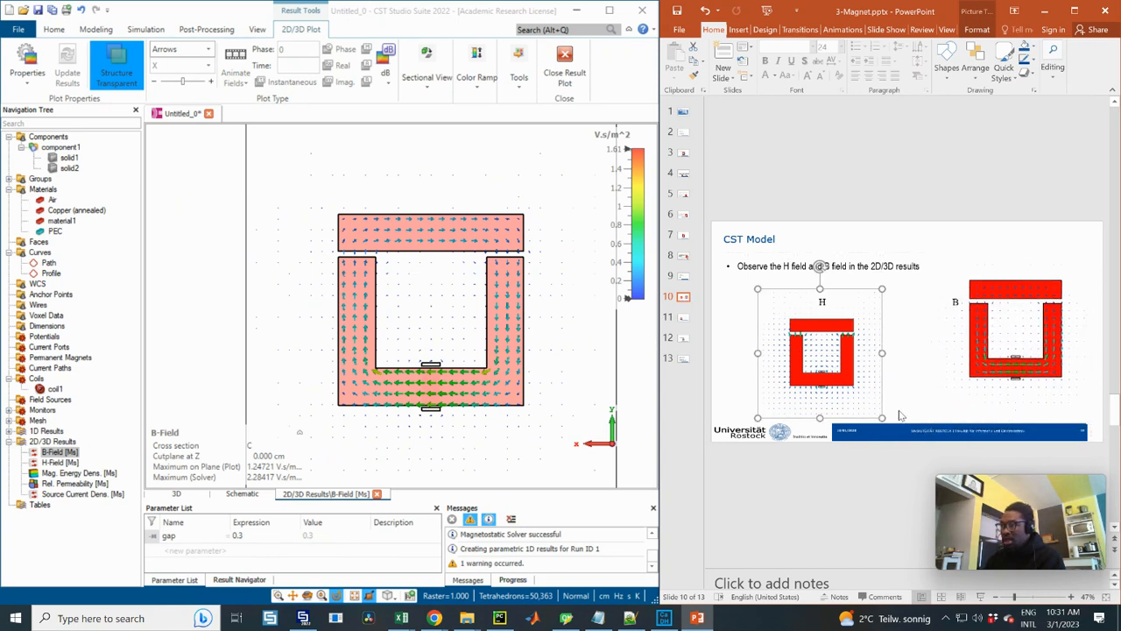
pyautogui.keyDown('ctrl'); pyautogui.moveTo(882, 418); pyautogui.dragTo(914, 452); pyautogui.keyUp('ctrl')
pyautogui.moveTo(810, 366); pyautogui.dragTo(806, 339)
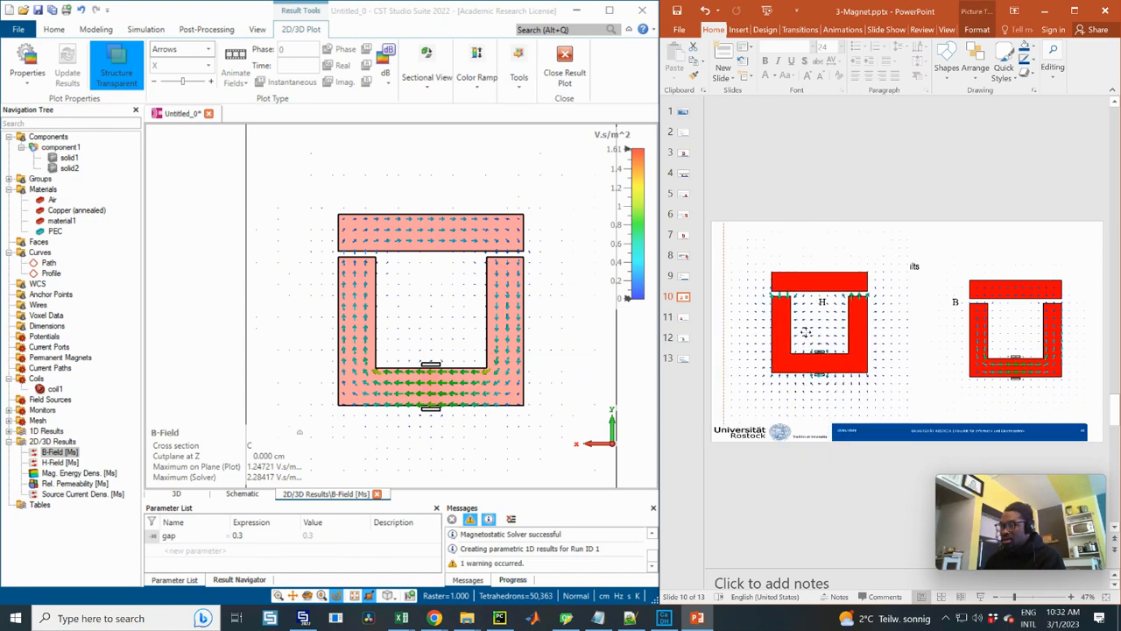
# Show the H-Field in CST Studio Suite, lower its color scale maximum to about 79323 A/m, and view the section from the opposite side
pyautogui.click(59, 463)
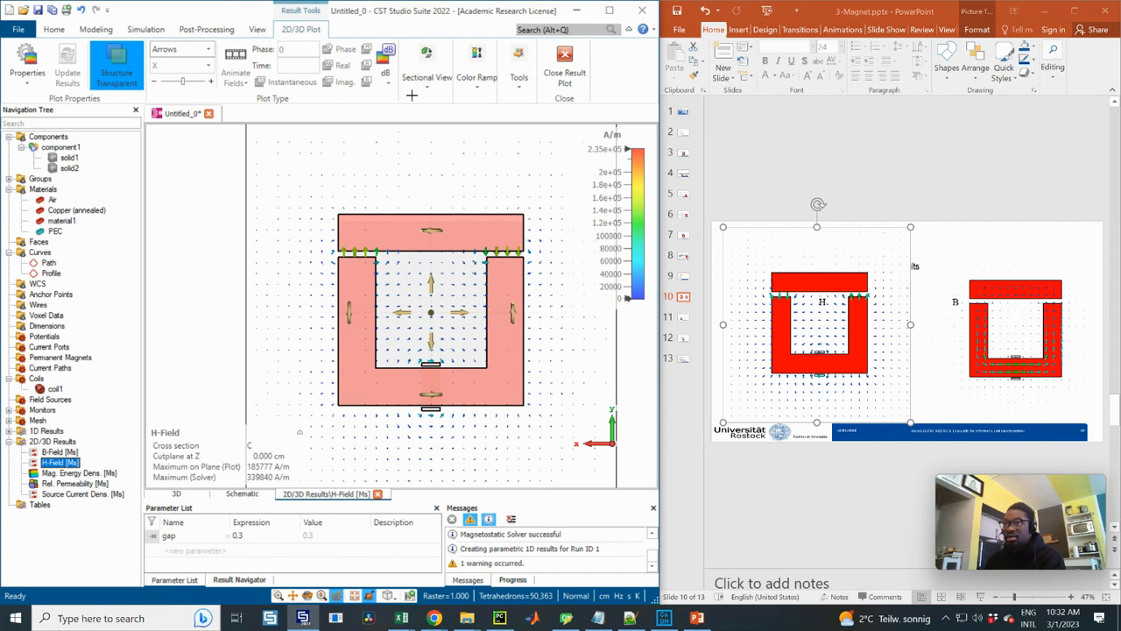
pyautogui.moveTo(604, 232); pyautogui.dragTo(612, 200)
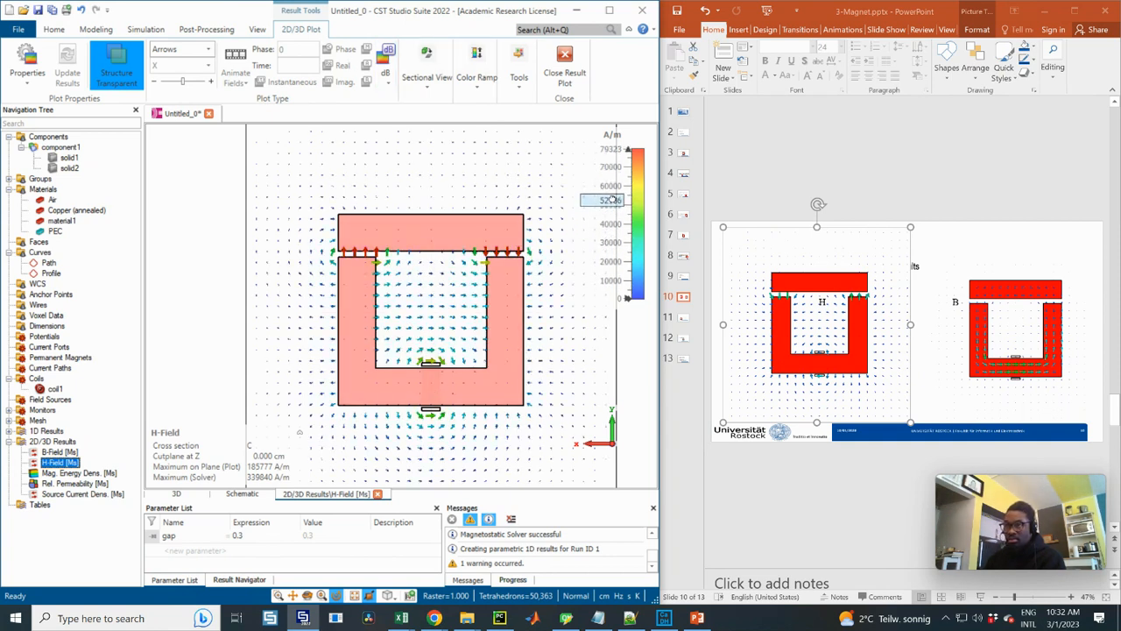
pyautogui.click(406, 315)
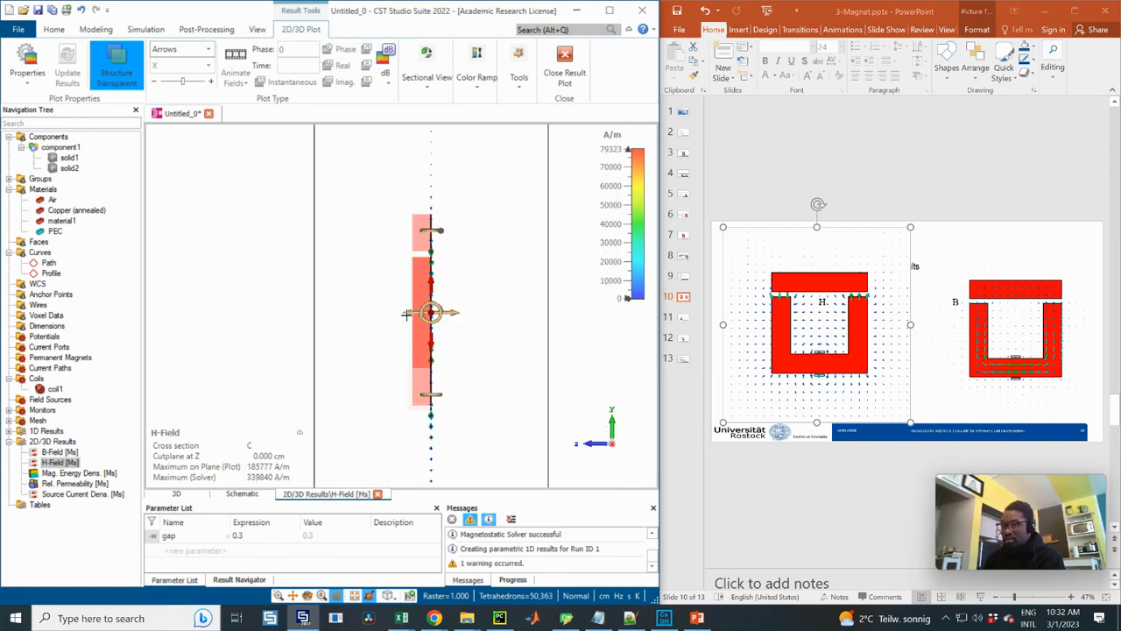
pyautogui.click(407, 315)
pyautogui.scroll(2, 578, 344)
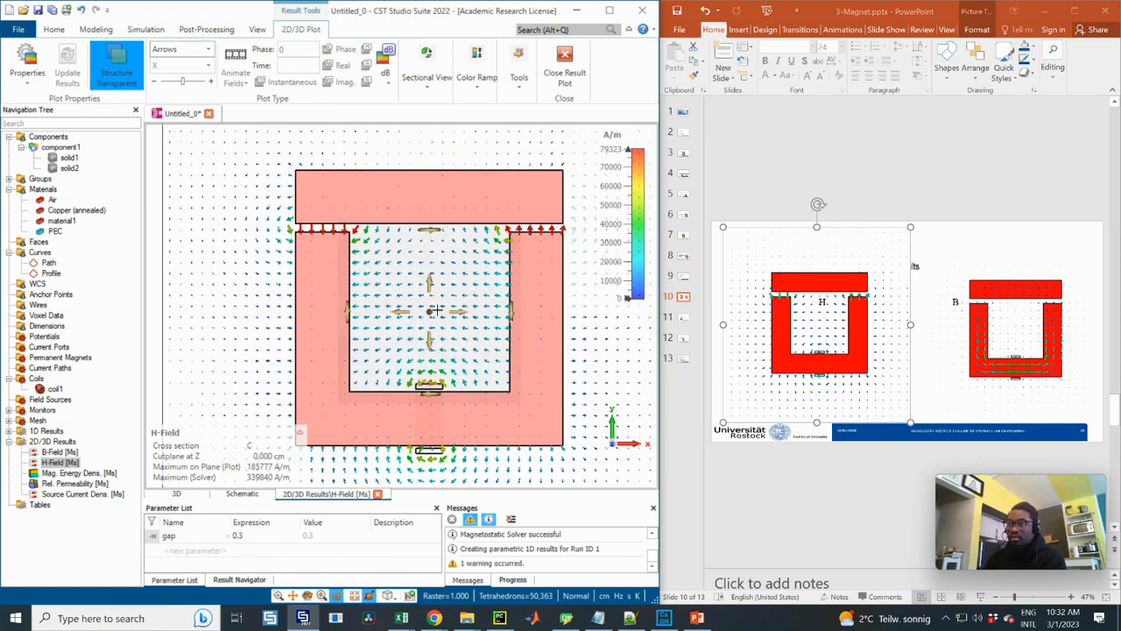
pyautogui.scroll(-2, 578, 344)
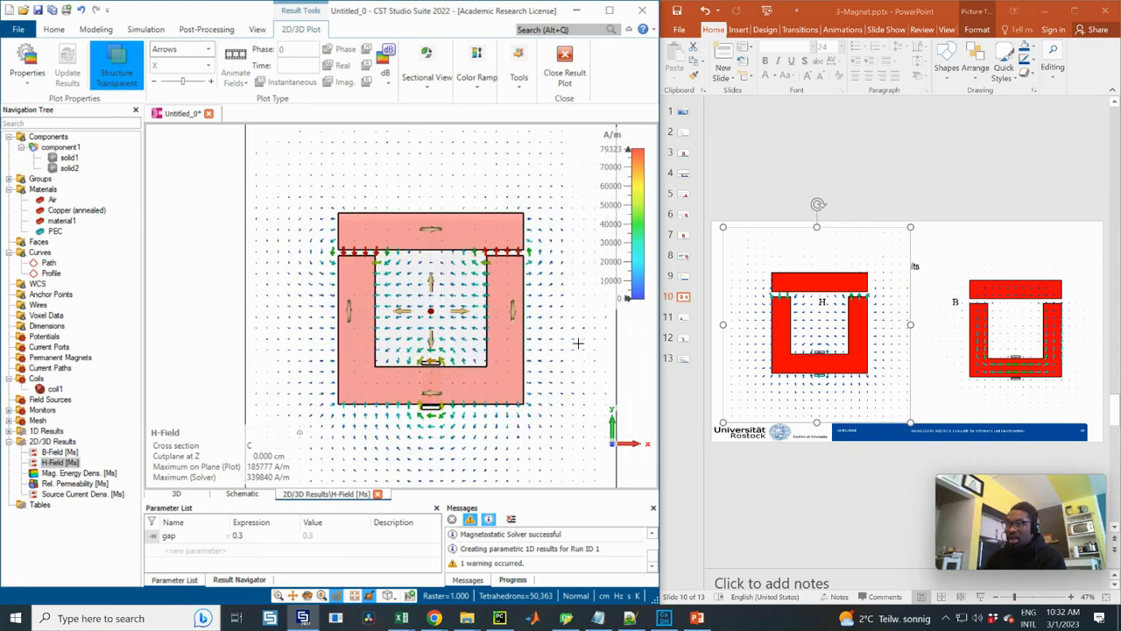
# Bring up slide 11 in PowerPoint, then add an Evaluate Field in arbitrary Coordinates result template in CST Studio Suite
pyautogui.click(685, 321)
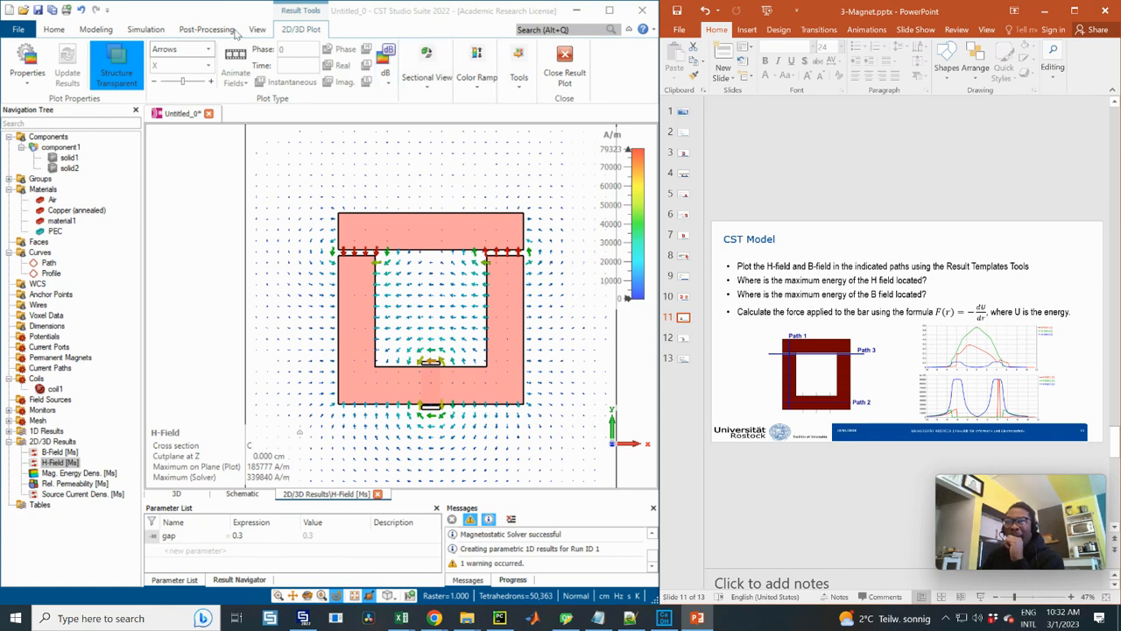
pyautogui.click(194, 29)
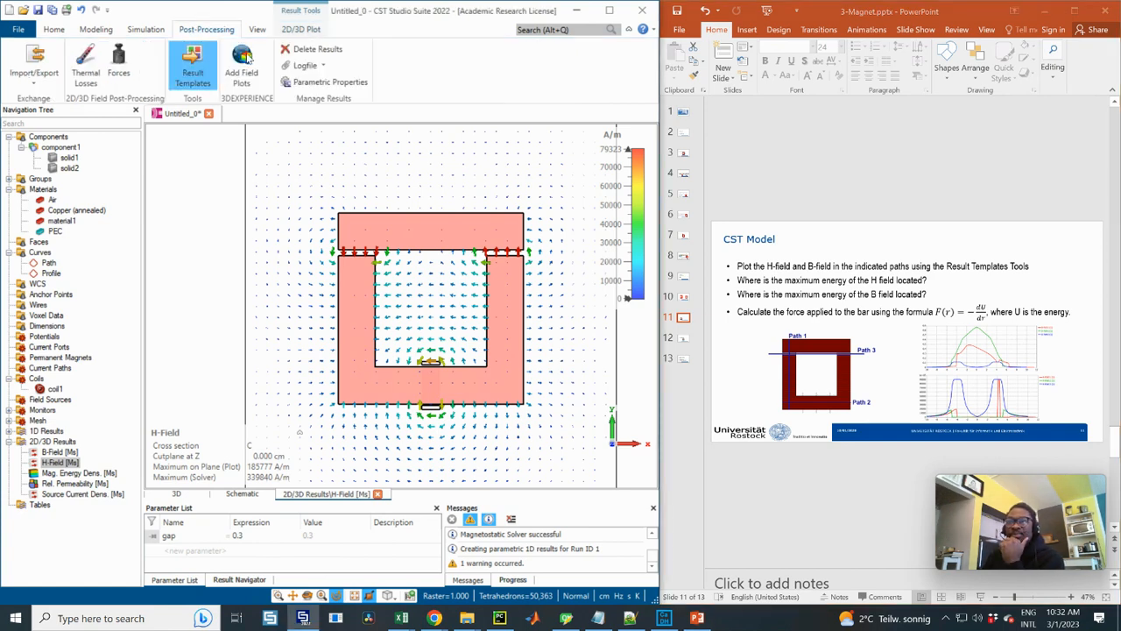
pyautogui.click(195, 63)
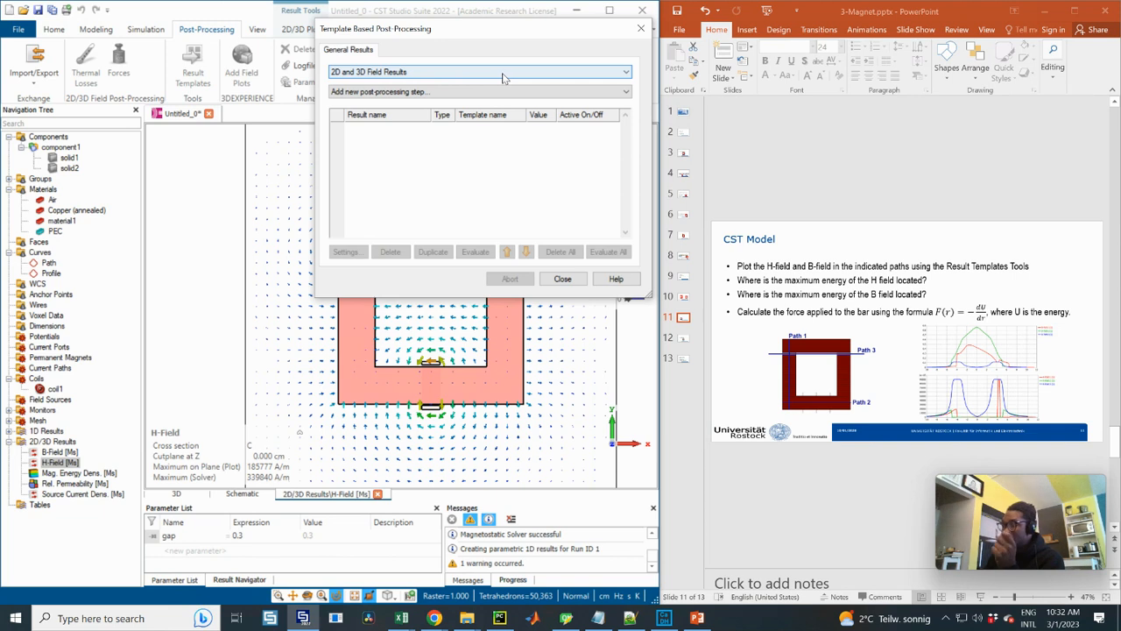
pyautogui.click(410, 91)
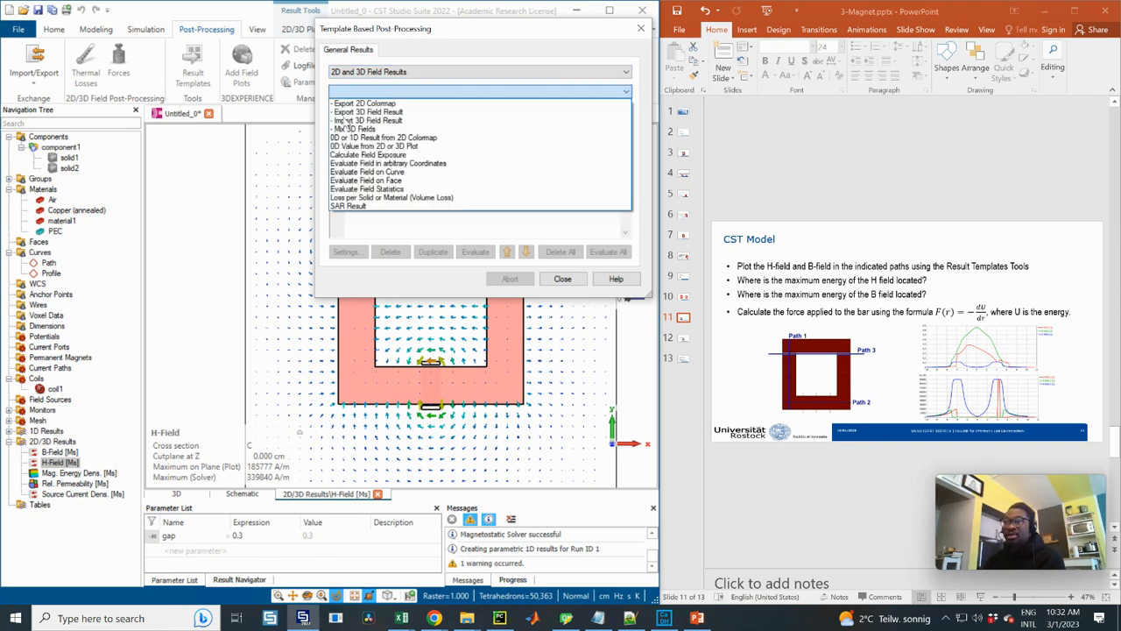
pyautogui.click(385, 93)
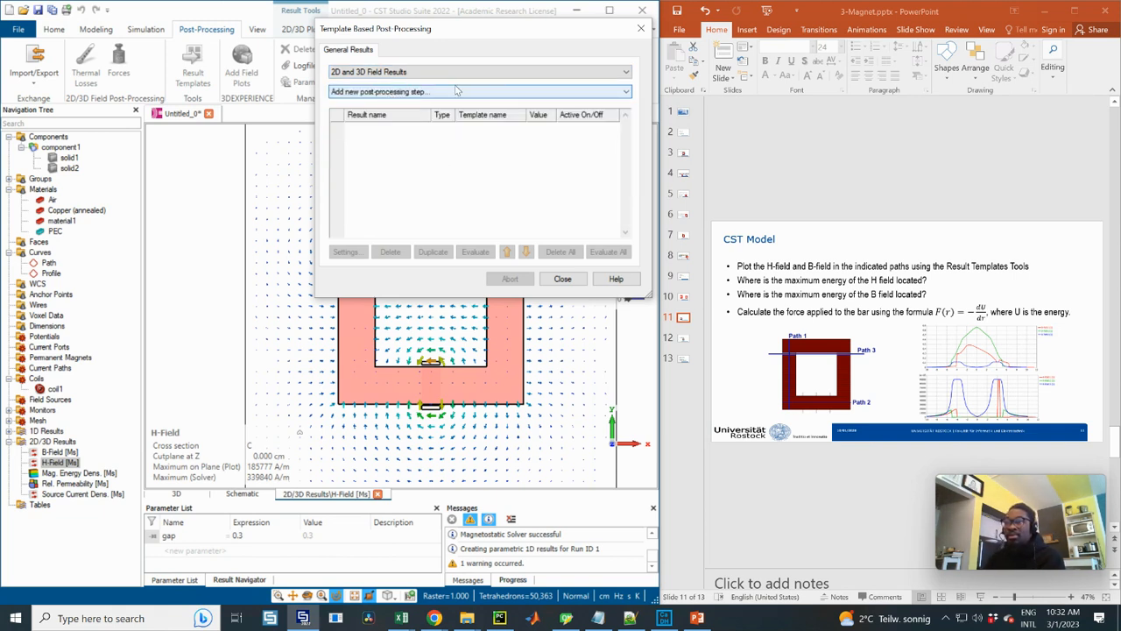
pyautogui.click(419, 91)
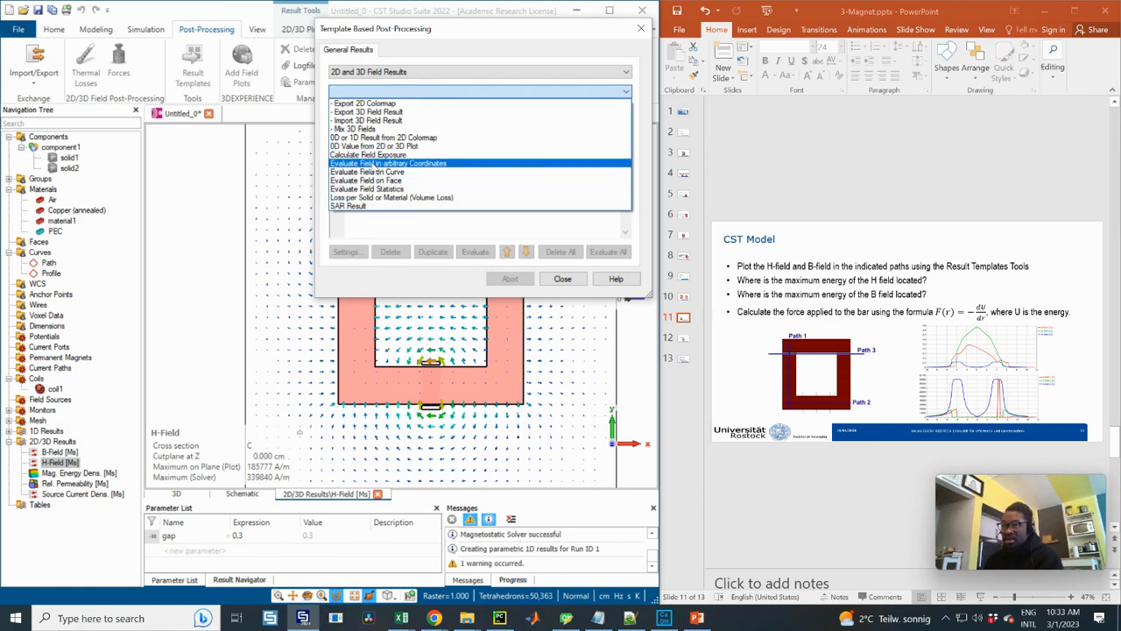
pyautogui.click(374, 164)
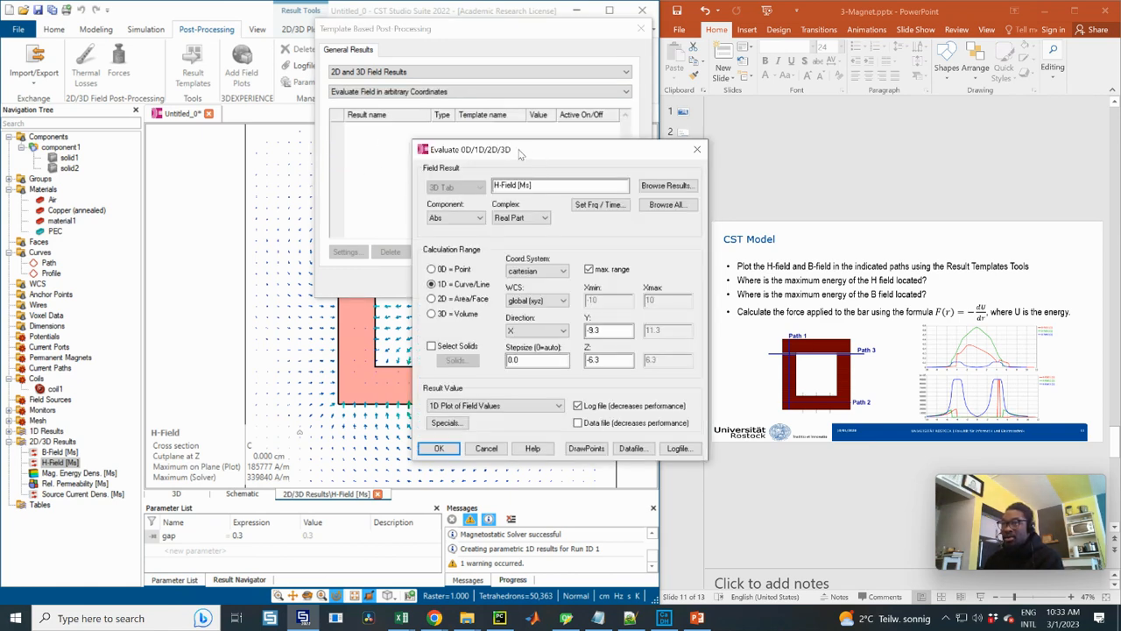
pyautogui.moveTo(519, 154); pyautogui.dragTo(366, 128)
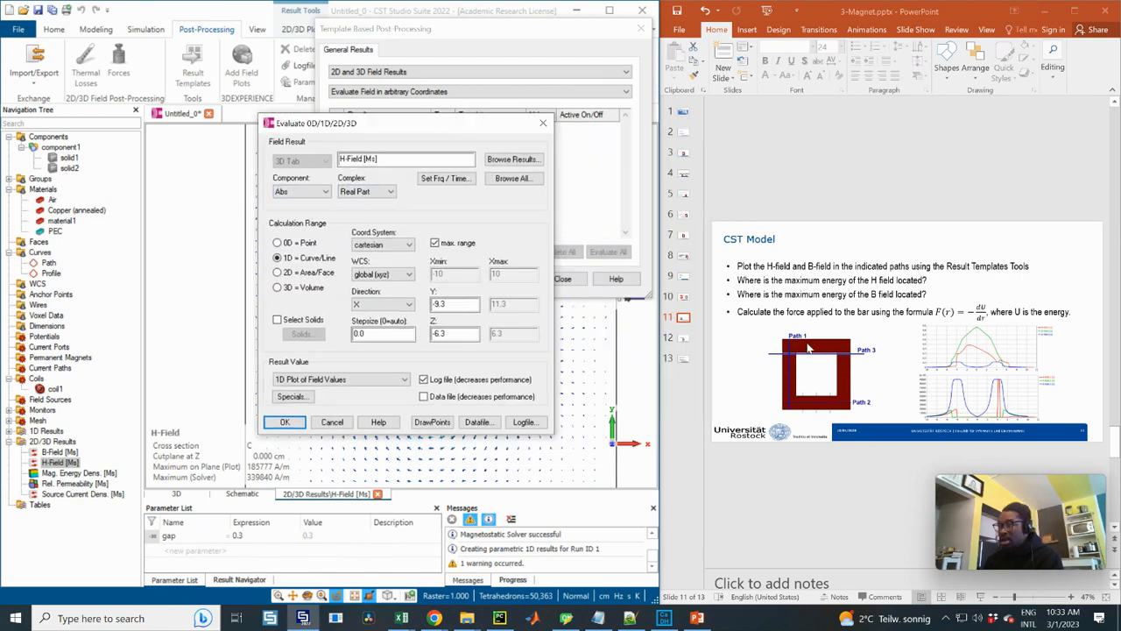
# Set the complex option of the H-Field evaluation to Mag
pyautogui.click(303, 191)
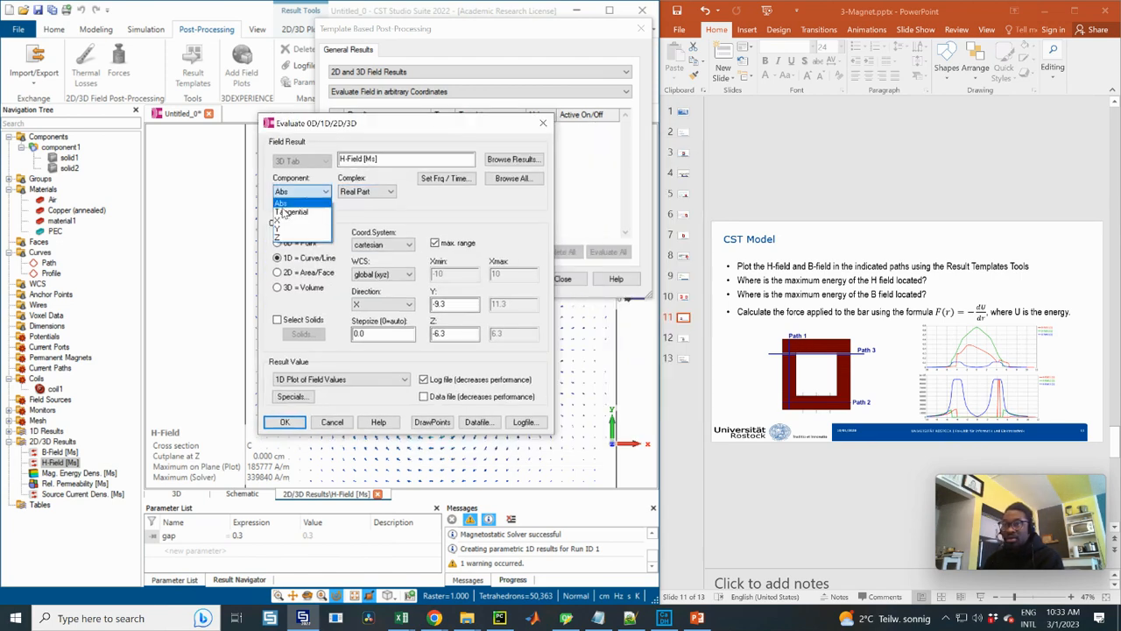
pyautogui.click(370, 193)
pyautogui.click(370, 192)
pyautogui.click(364, 226)
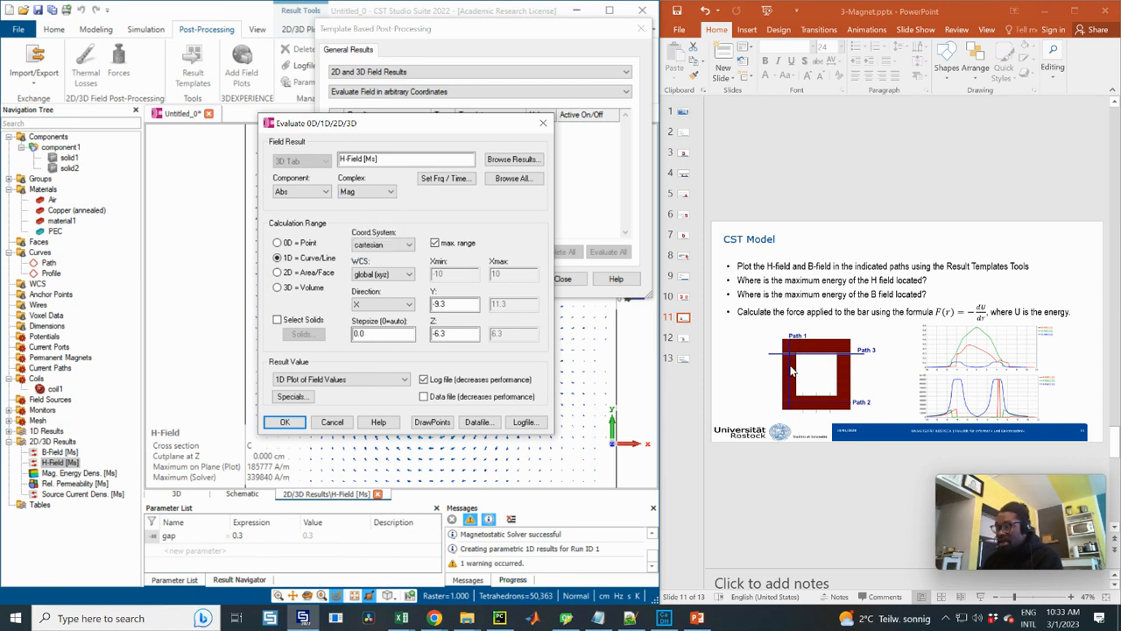
# Define the H-Field evaluation line along Y at X = -4 and Z = 0, and add it to the results list
pyautogui.click(390, 304)
pyautogui.click(372, 327)
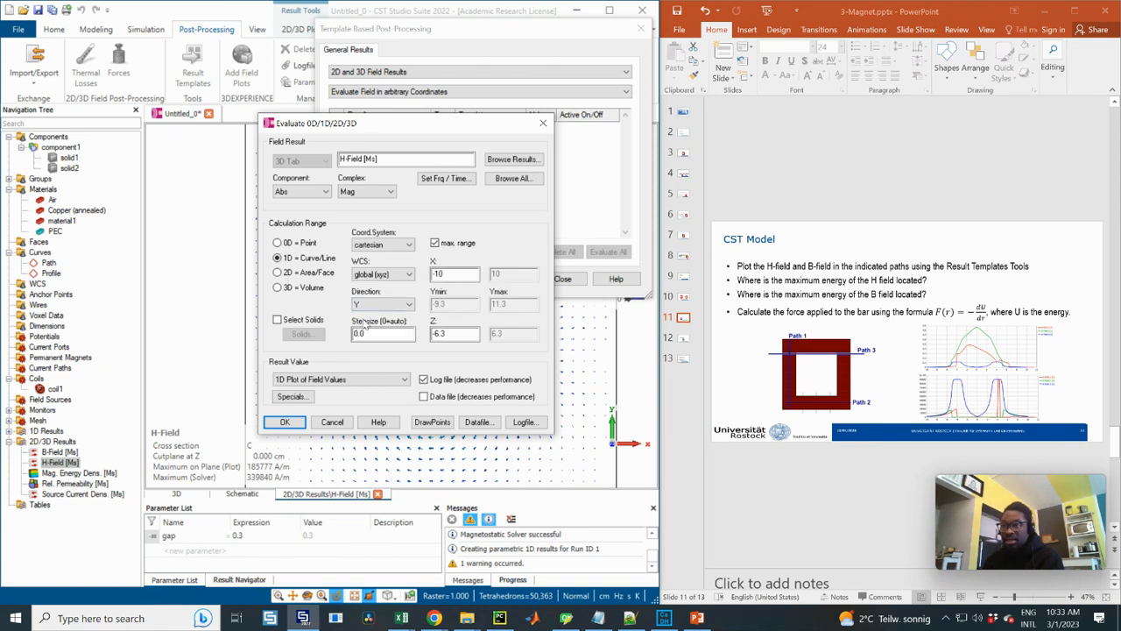
pyautogui.doubleClick(446, 275)
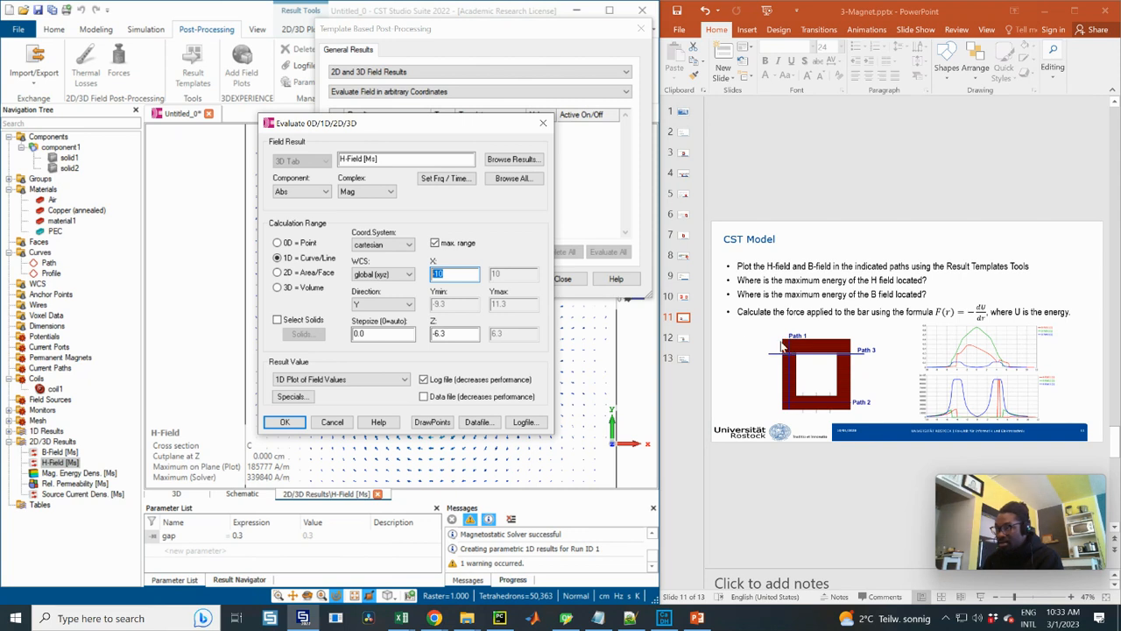
pyautogui.click(445, 274)
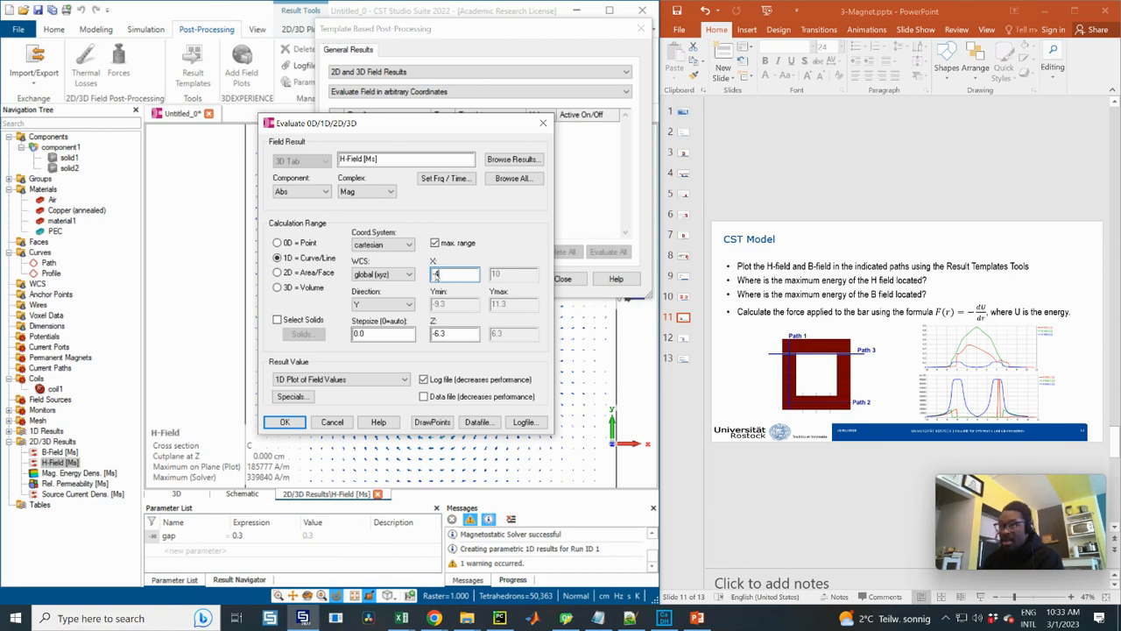
pyautogui.moveTo(458, 335); pyautogui.dragTo(405, 333)
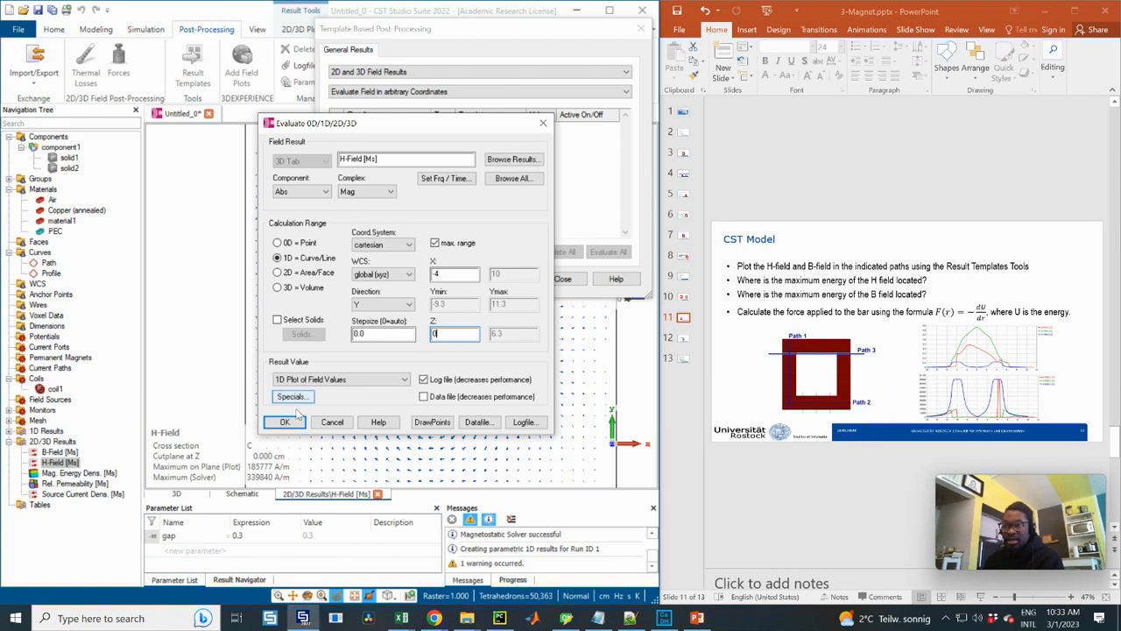
pyautogui.click(293, 422)
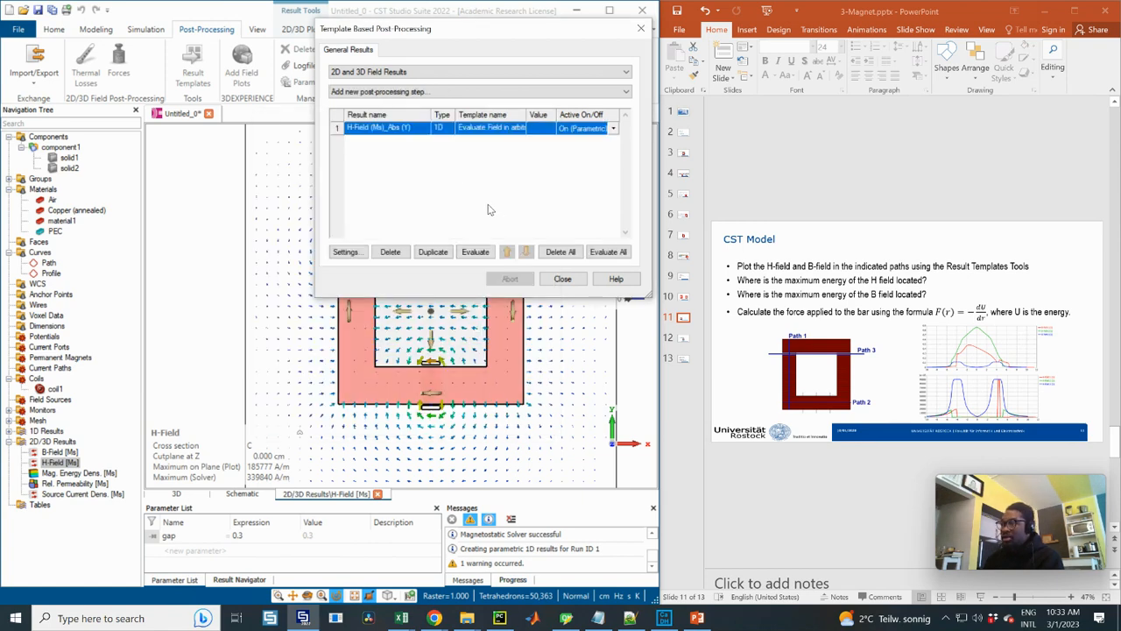
# Duplicate the H-Field line evaluation and change the copy's field result to B-Field [Ms]
pyautogui.click(378, 142)
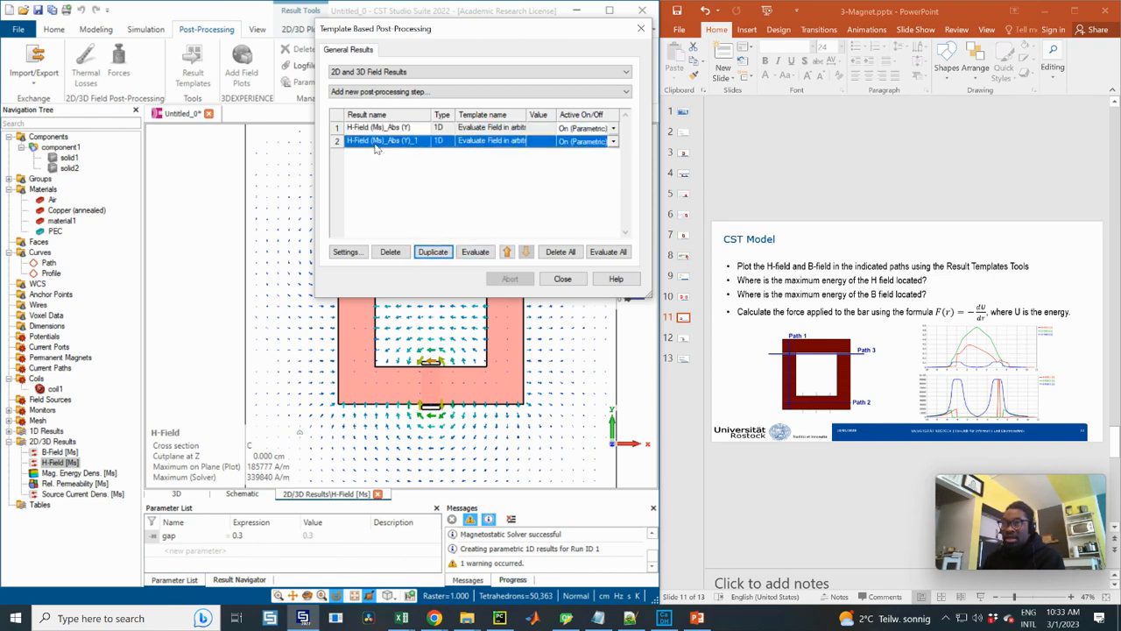
pyautogui.click(346, 253)
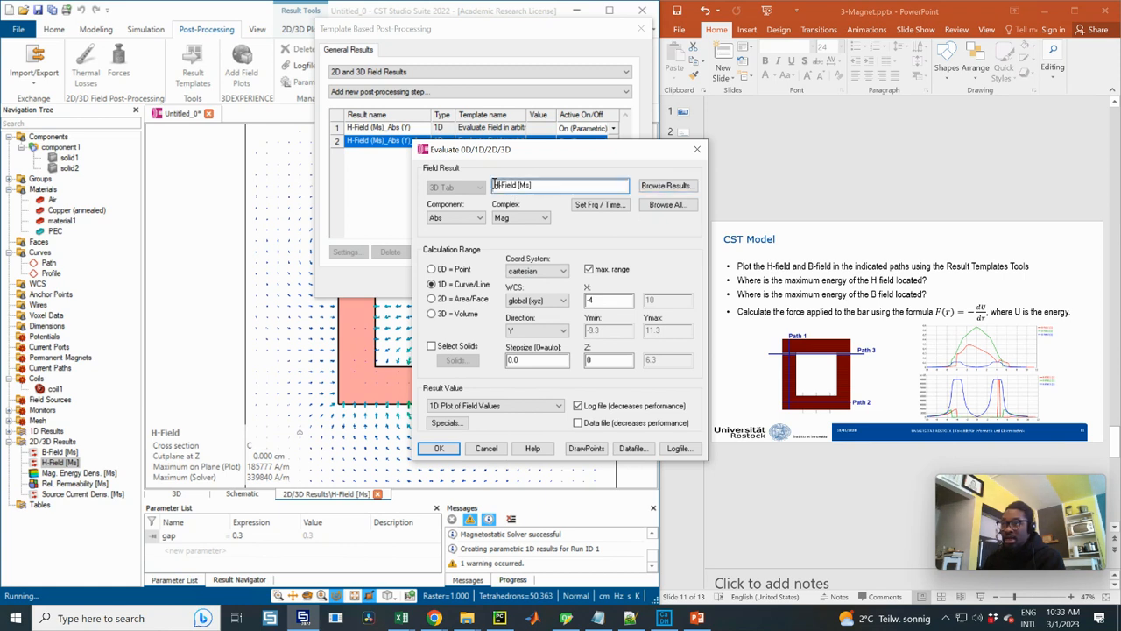
pyautogui.click(672, 186)
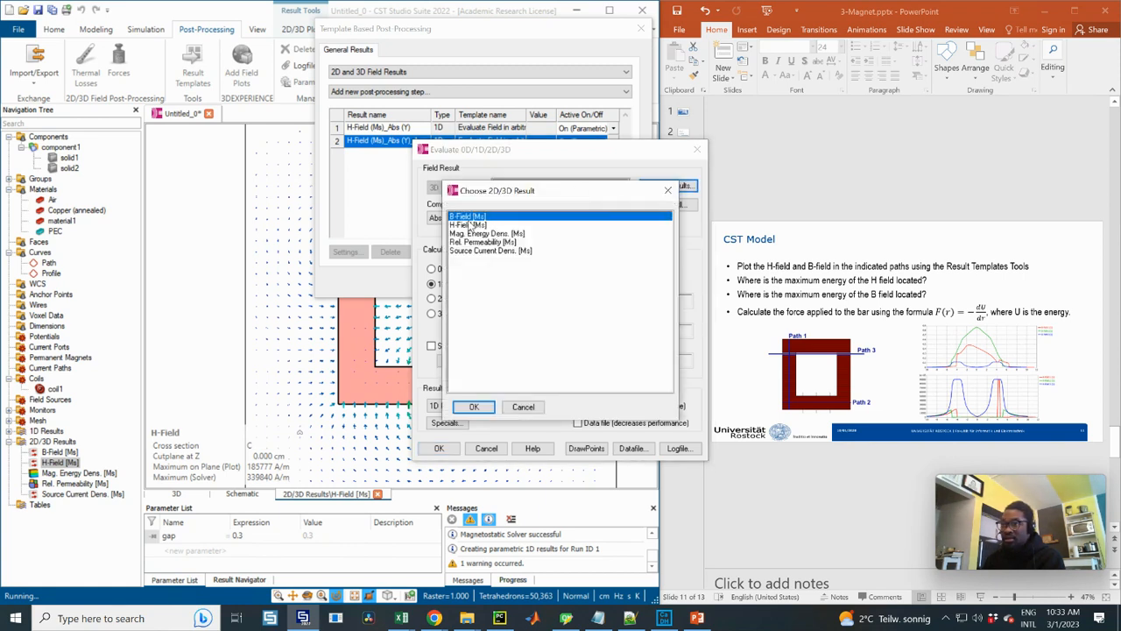
pyautogui.click(458, 410)
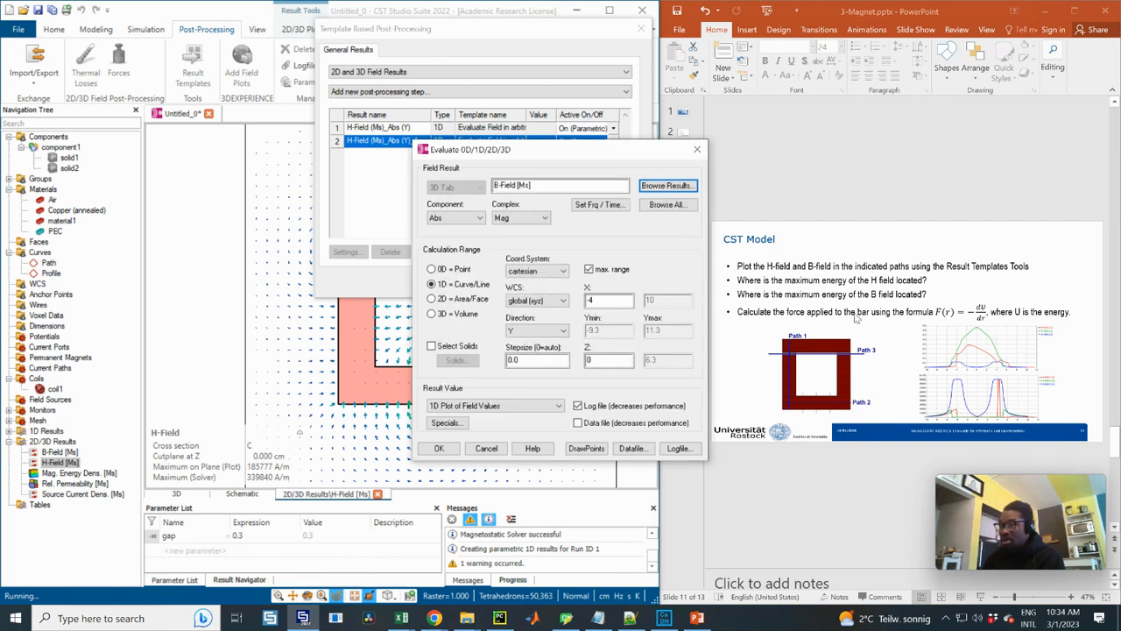
pyautogui.click(439, 448)
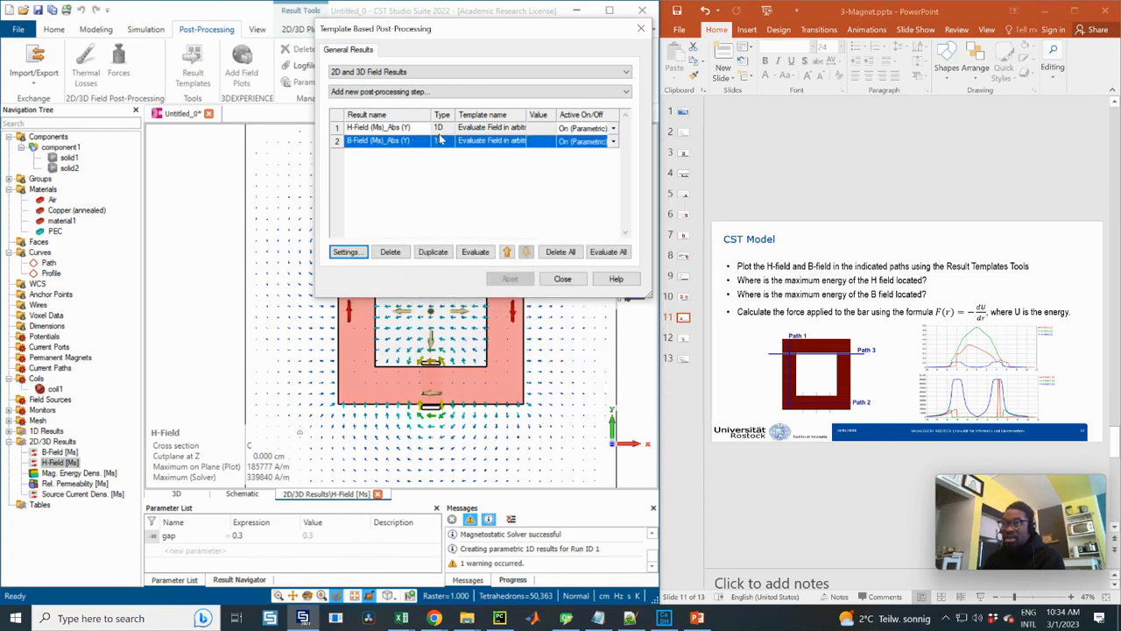
# Rename the H-Field evaluation as H-Field (Ms)_Path1
pyautogui.click(390, 130)
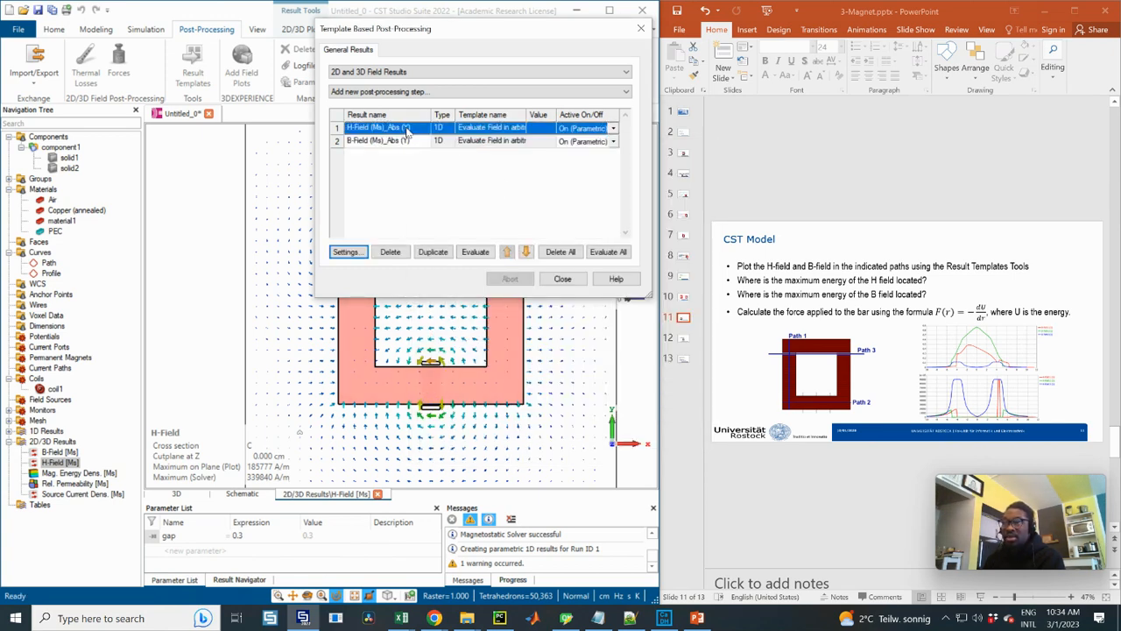
pyautogui.click(415, 130)
pyautogui.moveTo(404, 129); pyautogui.dragTo(388, 129)
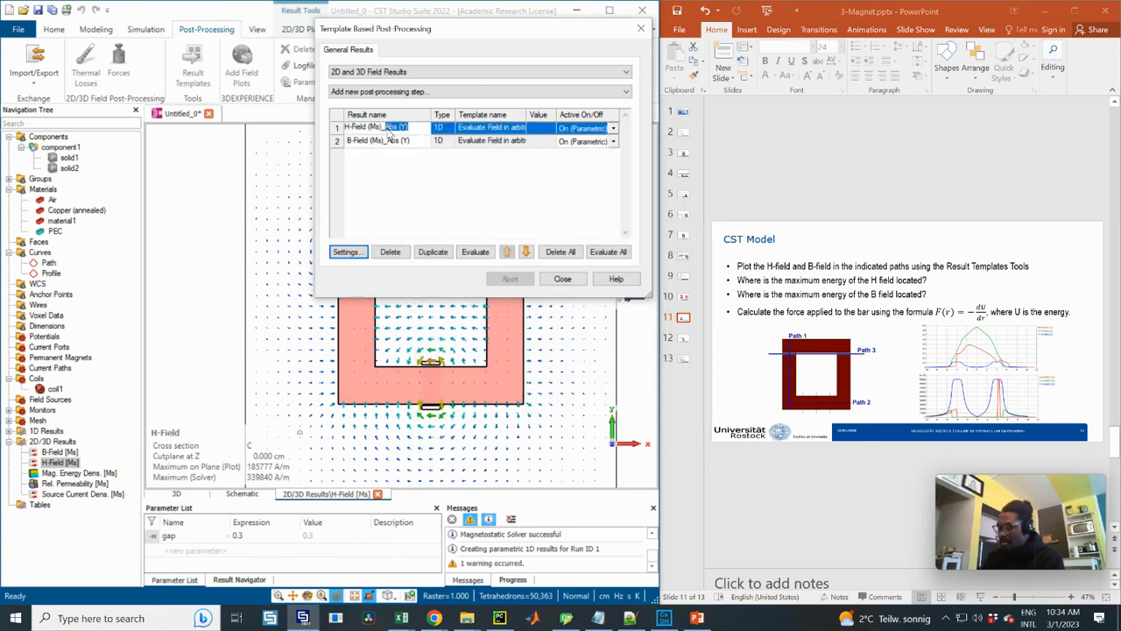
pyautogui.write('Path1')
pyautogui.press('Return')
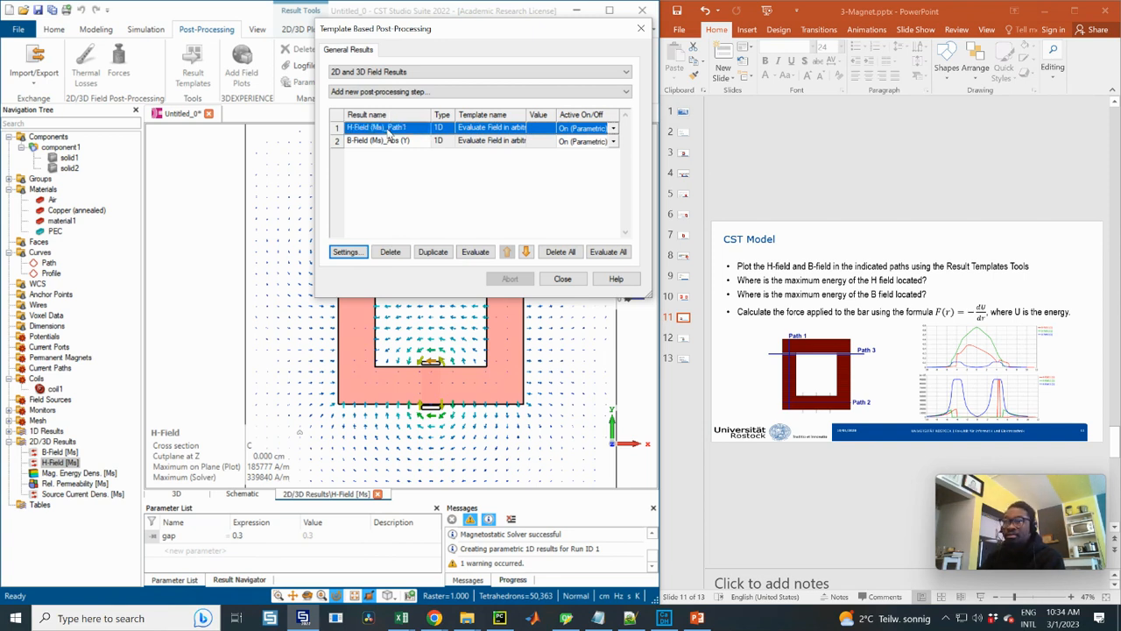
# Rename the B-Field evaluation as B-Field (Ms)_Path1
pyautogui.click(410, 143)
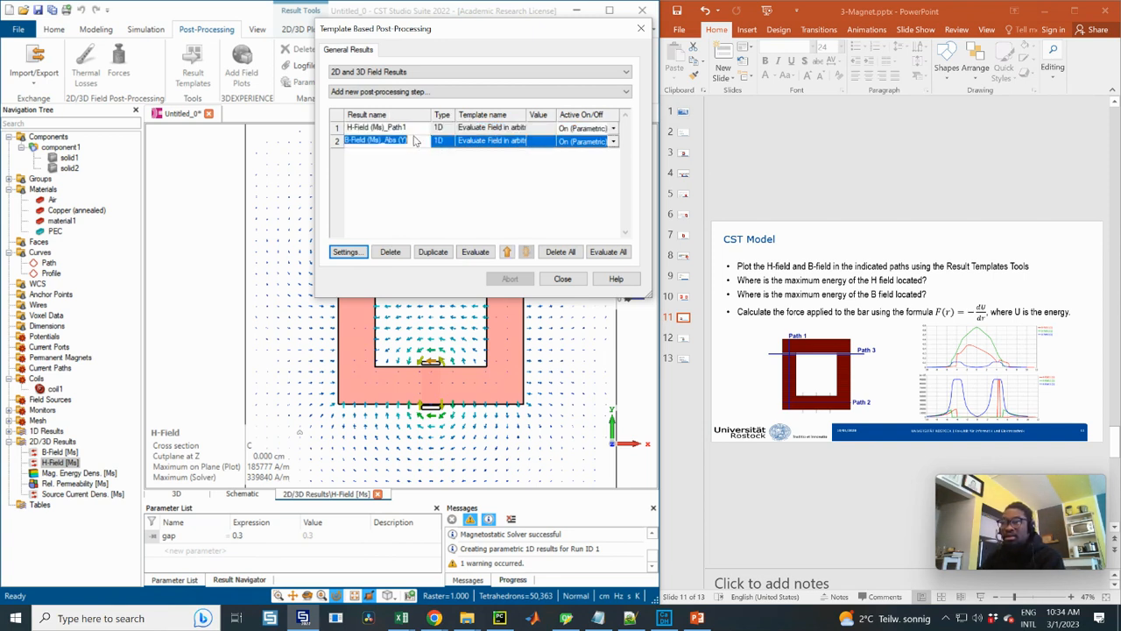
pyautogui.click(413, 143)
pyautogui.moveTo(410, 142); pyautogui.dragTo(386, 147)
pyautogui.write('Path1')
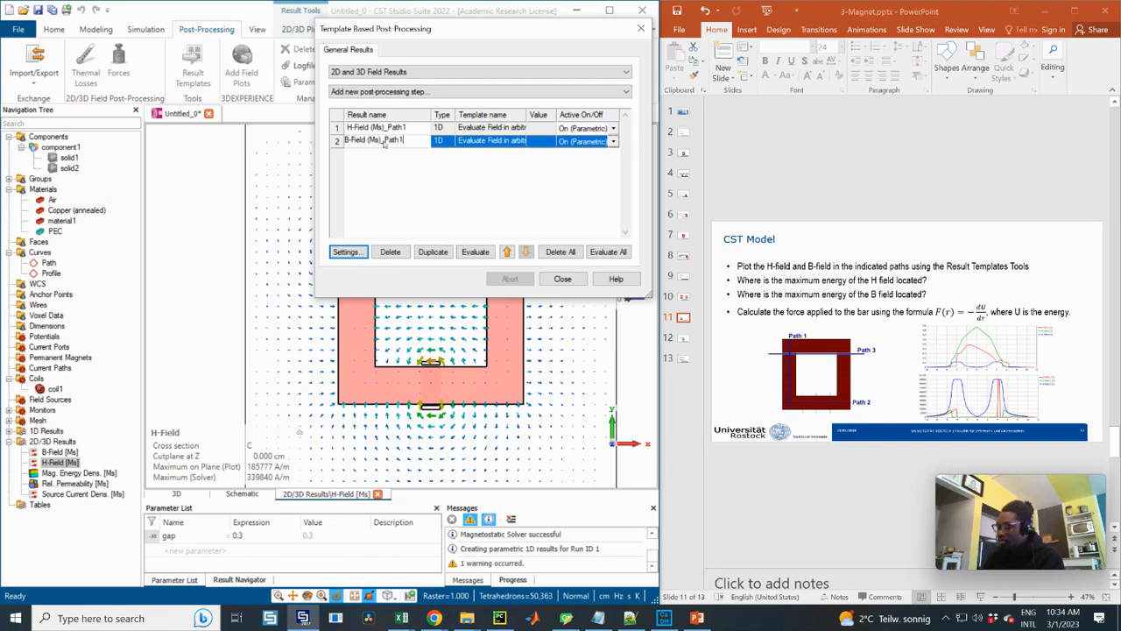
pyautogui.press('Return')
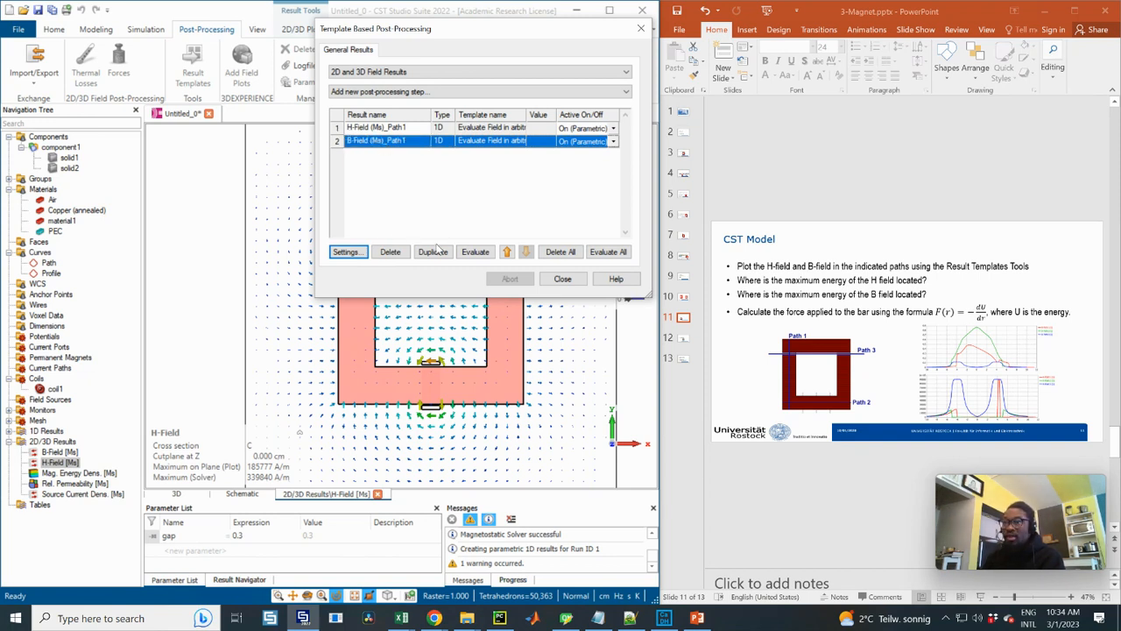
# Start a new Evaluate Field in arbitrary Coordinates step for H-Field [Ms] along X, with Z set to 0
pyautogui.click(400, 92)
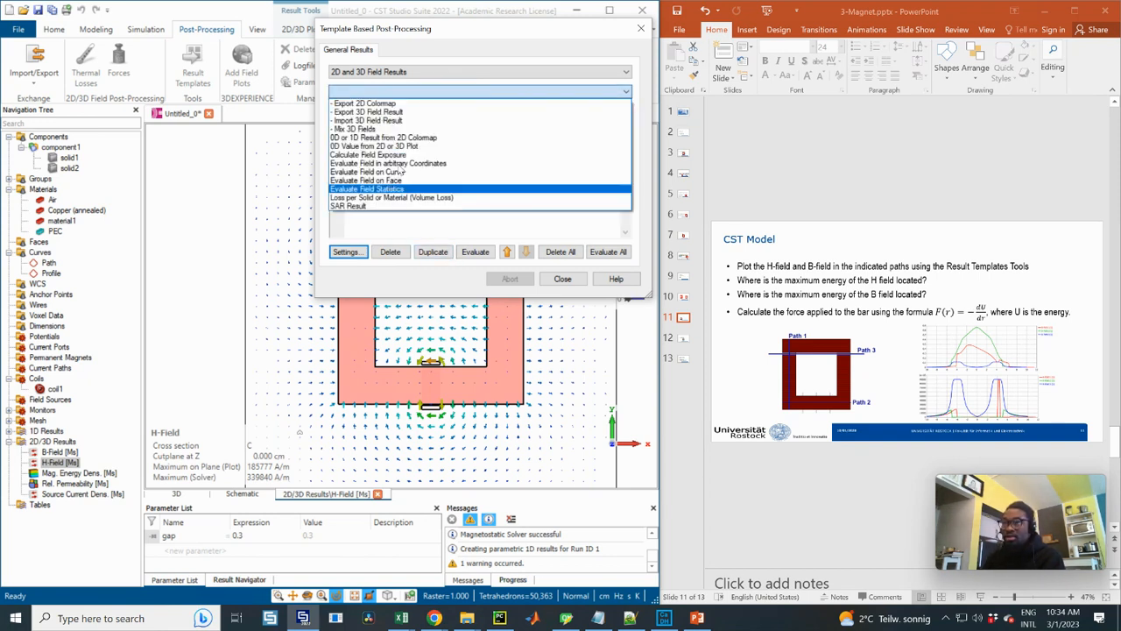
pyautogui.click(398, 163)
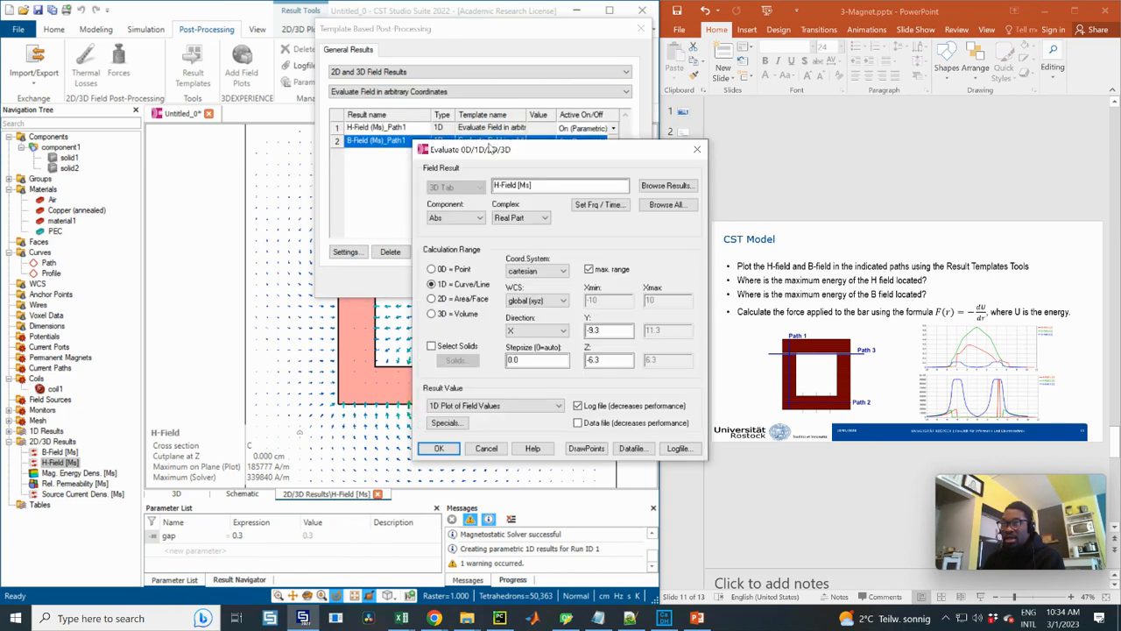
pyautogui.moveTo(490, 151); pyautogui.dragTo(316, 154)
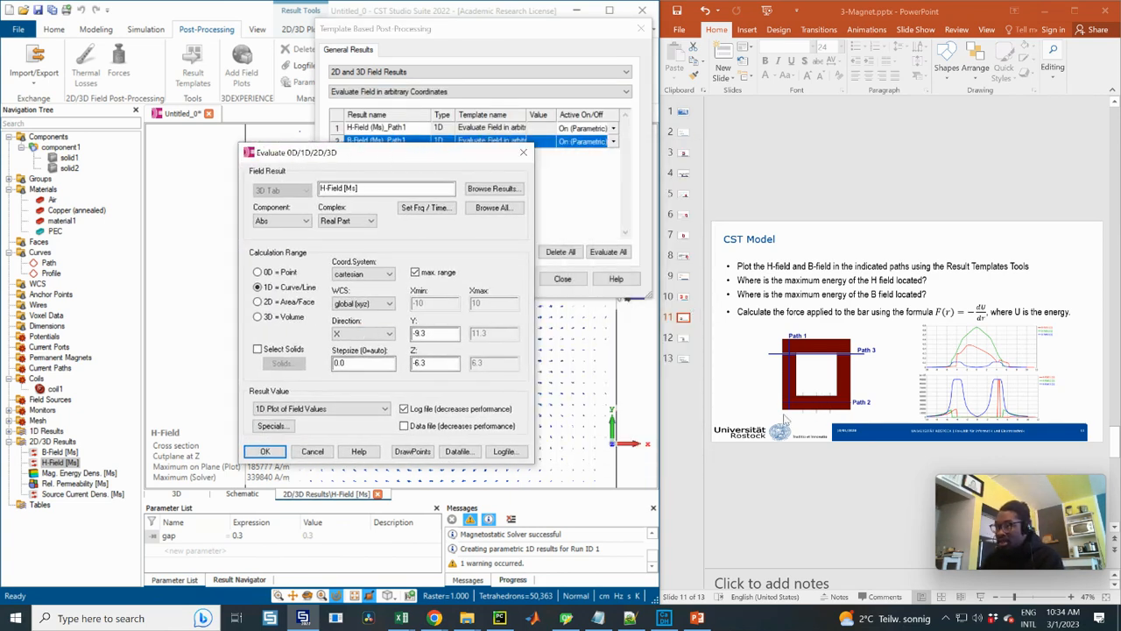
pyautogui.moveTo(432, 363); pyautogui.dragTo(396, 365)
pyautogui.write('0')
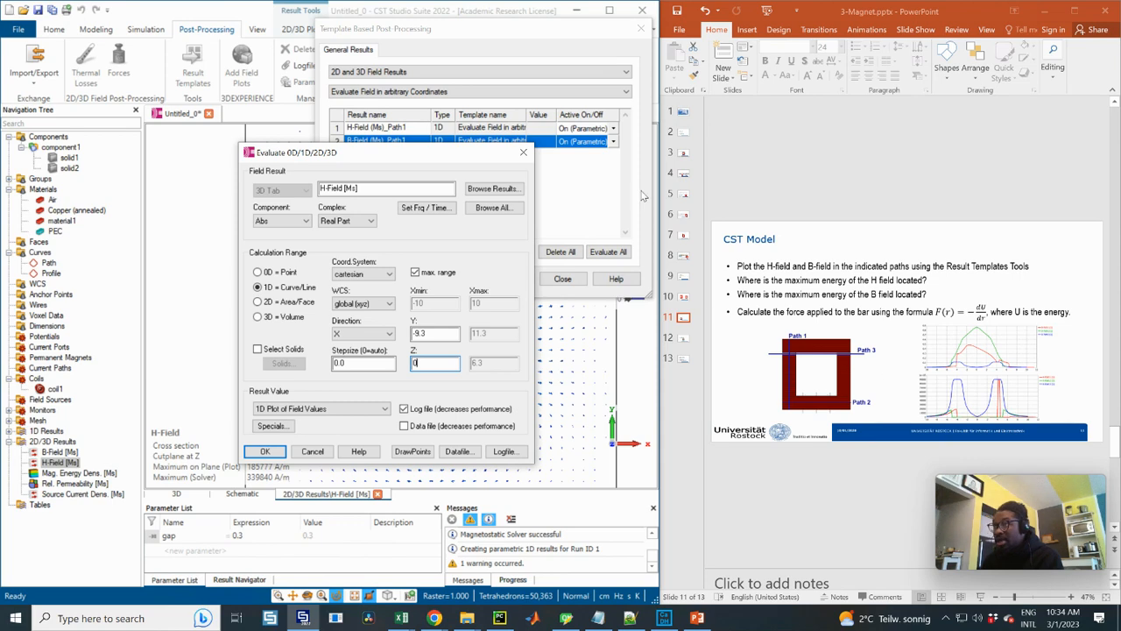
# Check the core dimensions on the Geometry slide in PowerPoint, then set the evaluation line's Y to -3 and add it to the results list
pyautogui.click(686, 177)
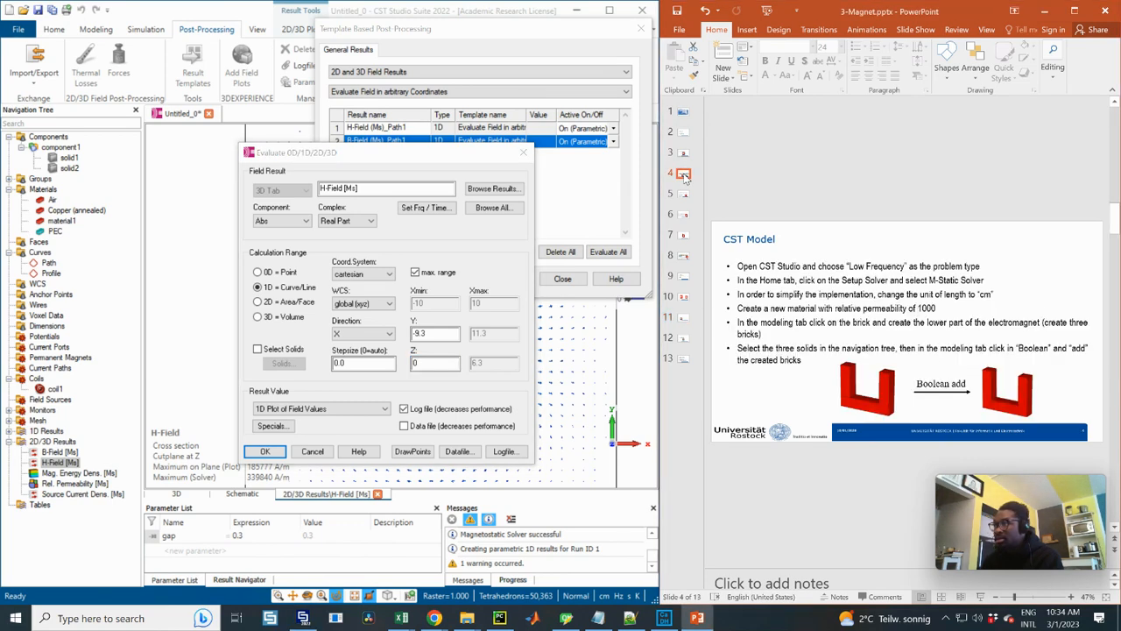
pyautogui.click(685, 153)
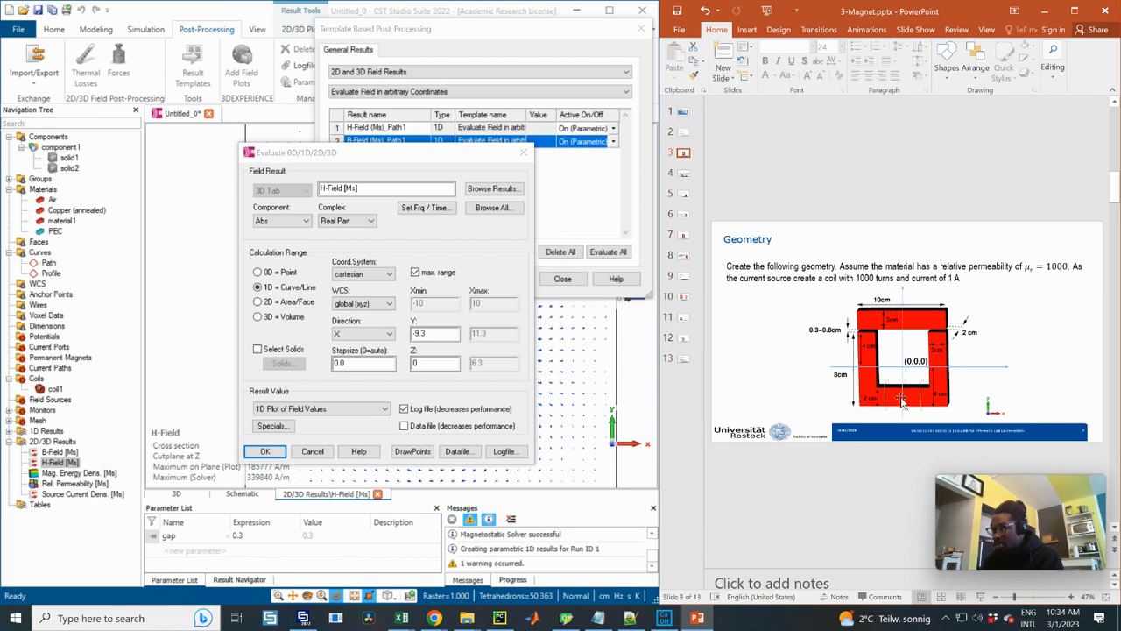
pyautogui.click(685, 318)
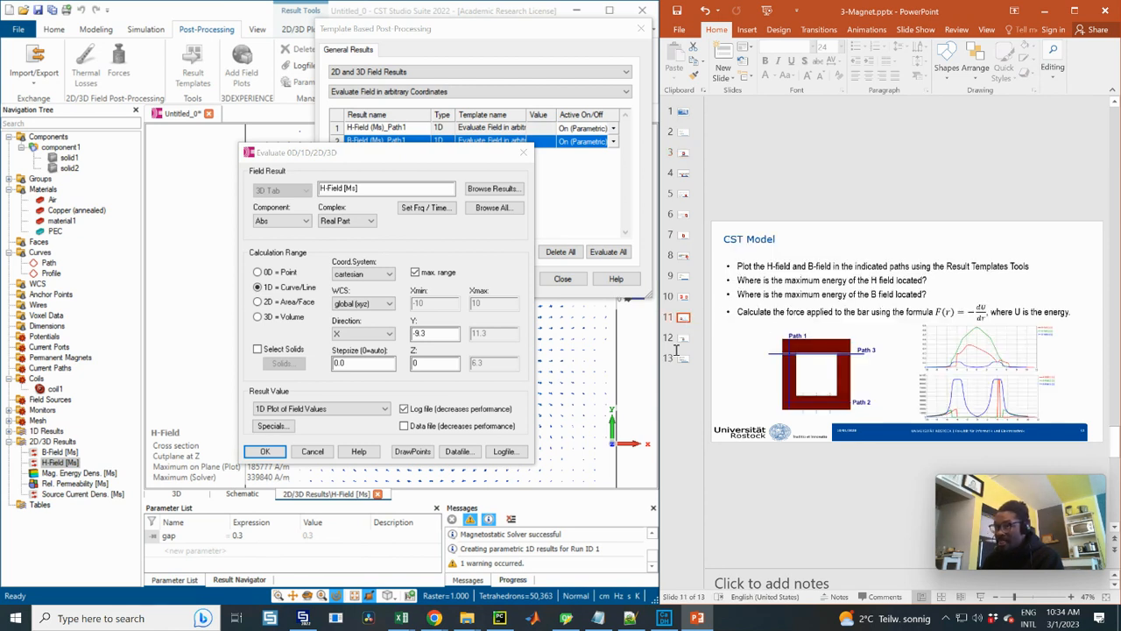
pyautogui.doubleClick(408, 334)
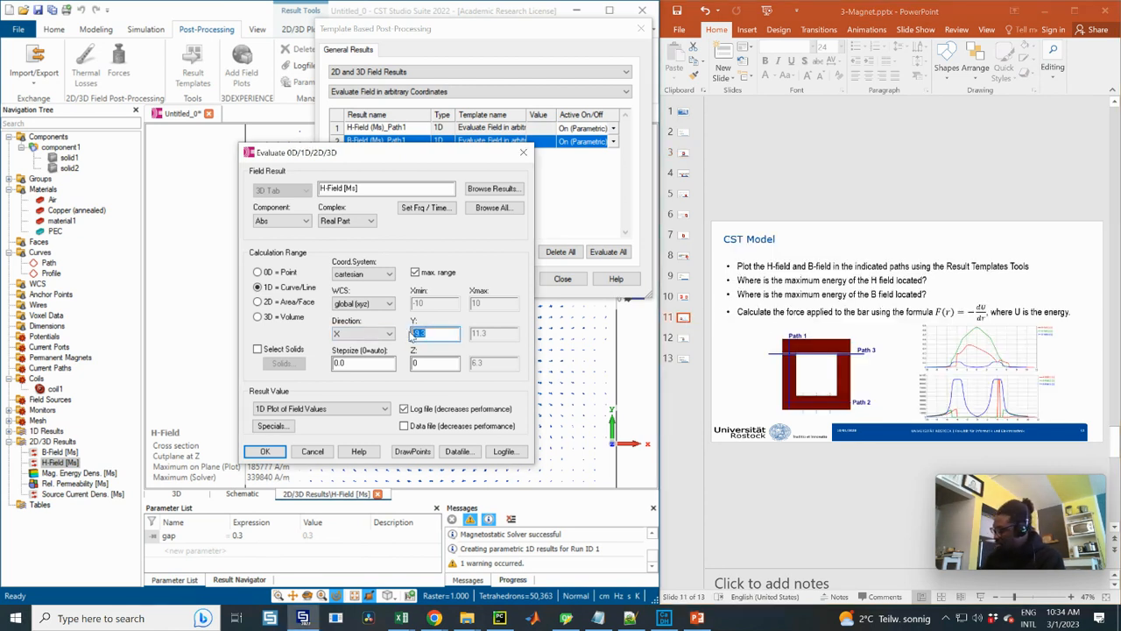
pyautogui.write('0.')
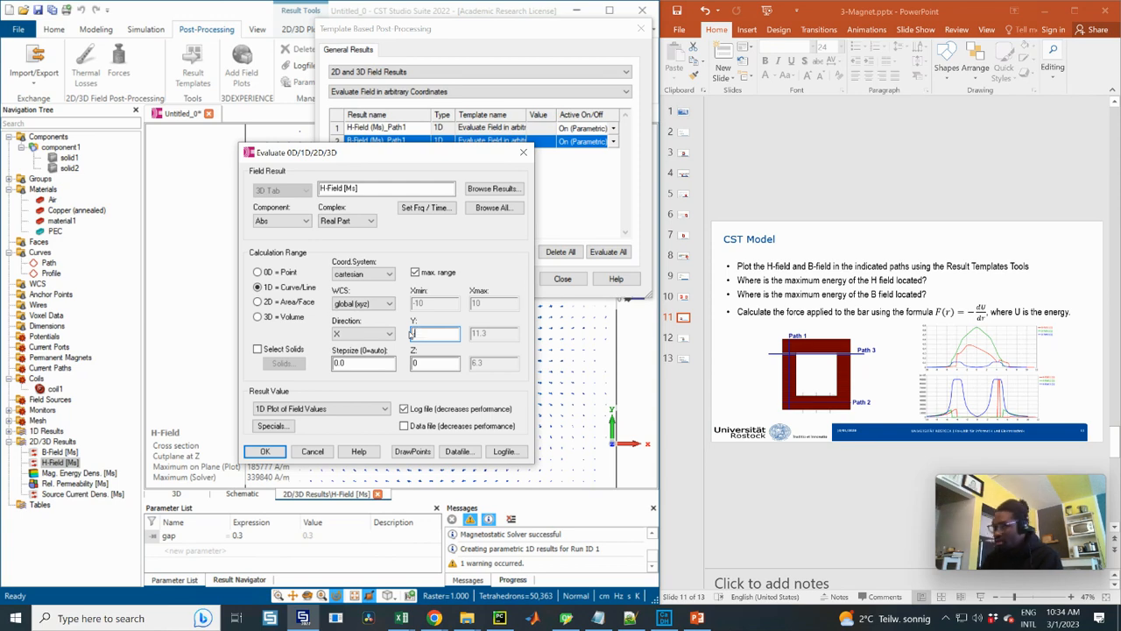
pyautogui.write('3')
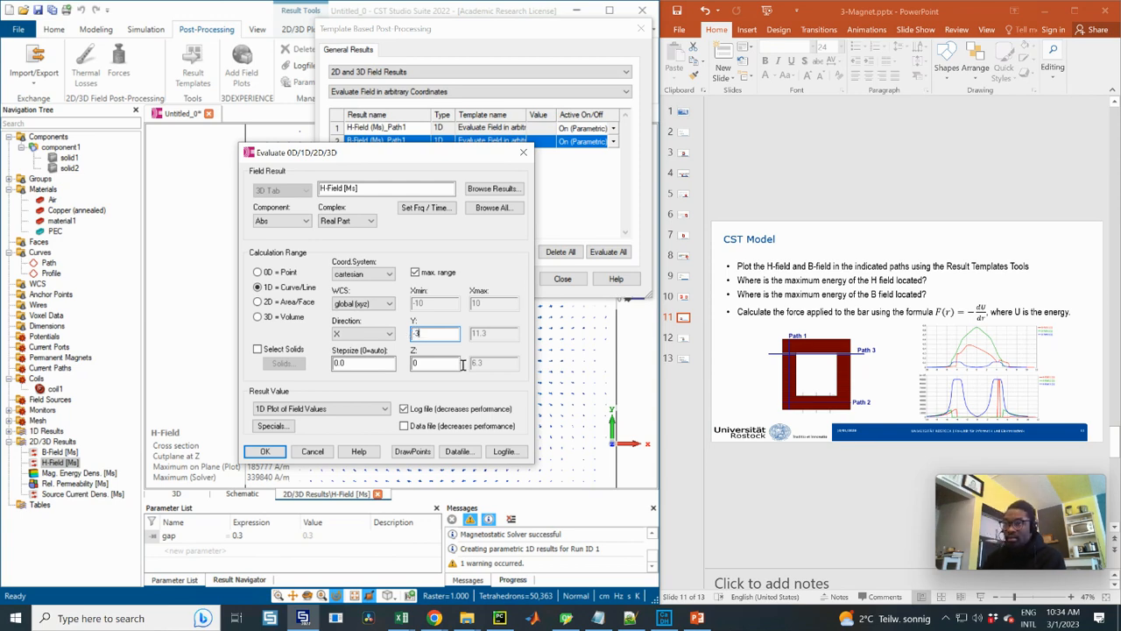
pyautogui.click(274, 454)
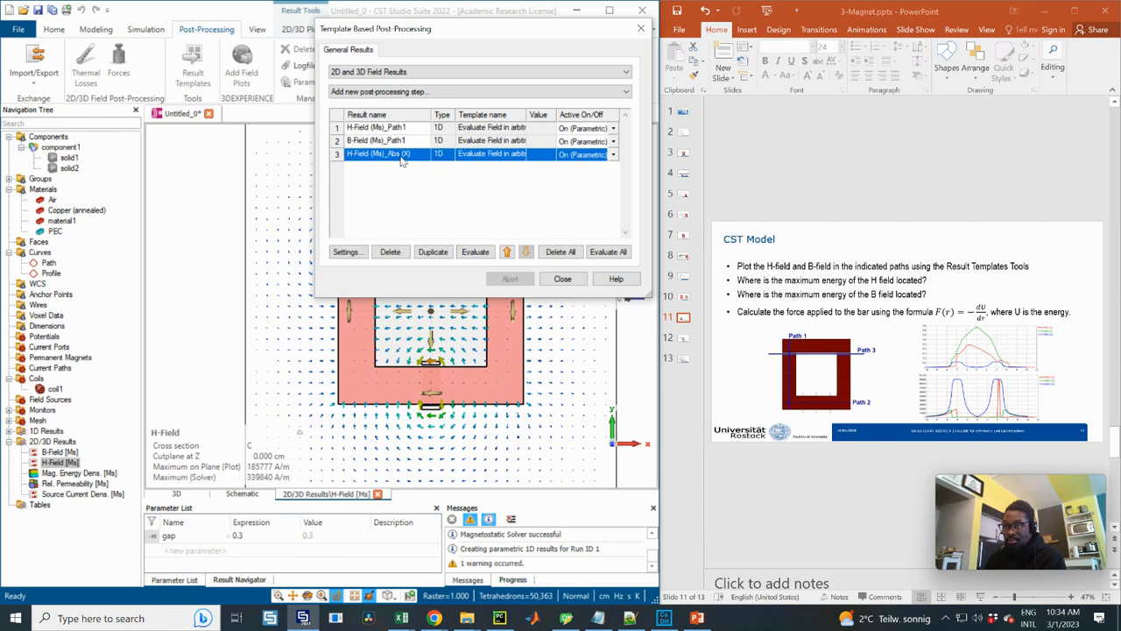
# Rename the new H-Field evaluation along X as H-Field (Ms)_Path2
pyautogui.click(391, 154)
pyautogui.moveTo(421, 155); pyautogui.dragTo(389, 156)
pyautogui.write('Path2')
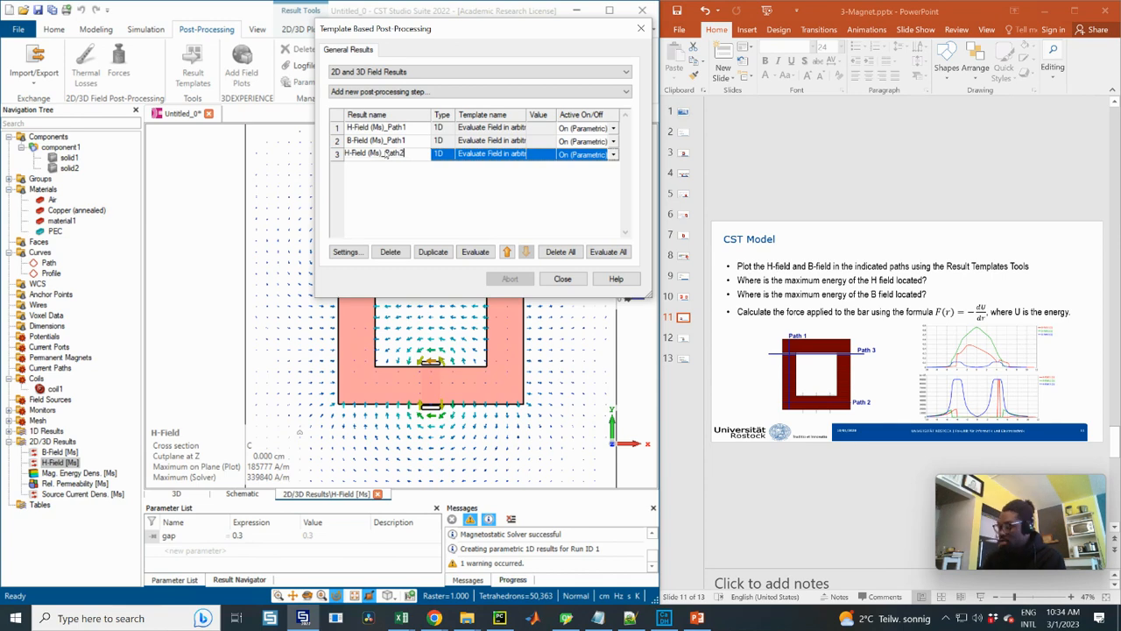
pyautogui.press('Return')
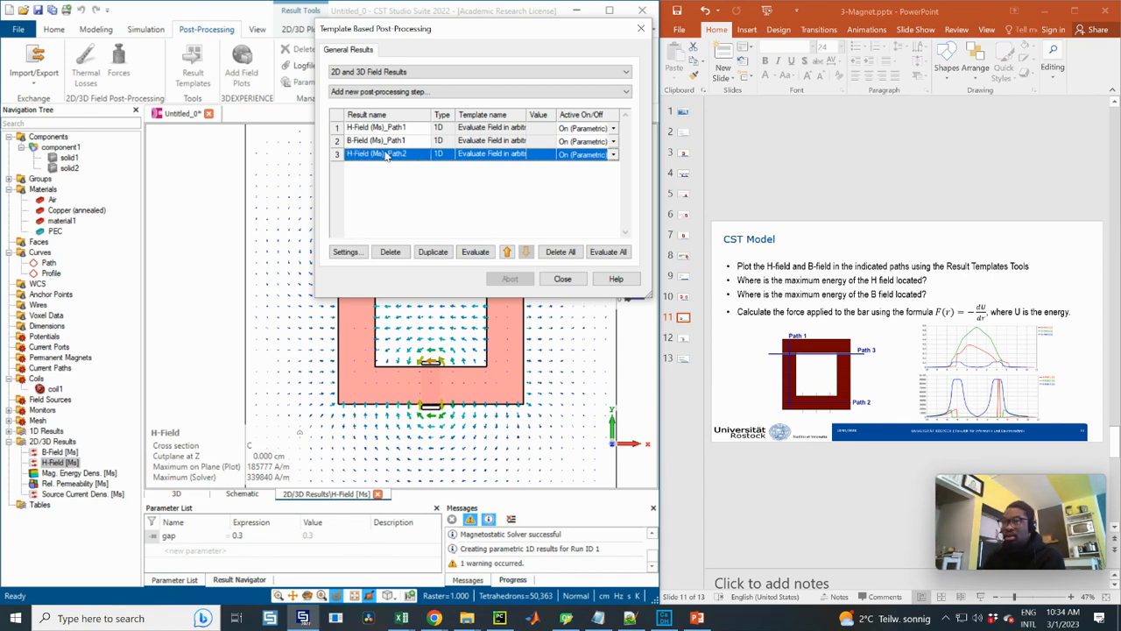
# Duplicate the H-Field (Ms)_Path2 evaluation and change the copy's field result to B-Field [Ms]
pyautogui.click(432, 252)
pyautogui.click(394, 166)
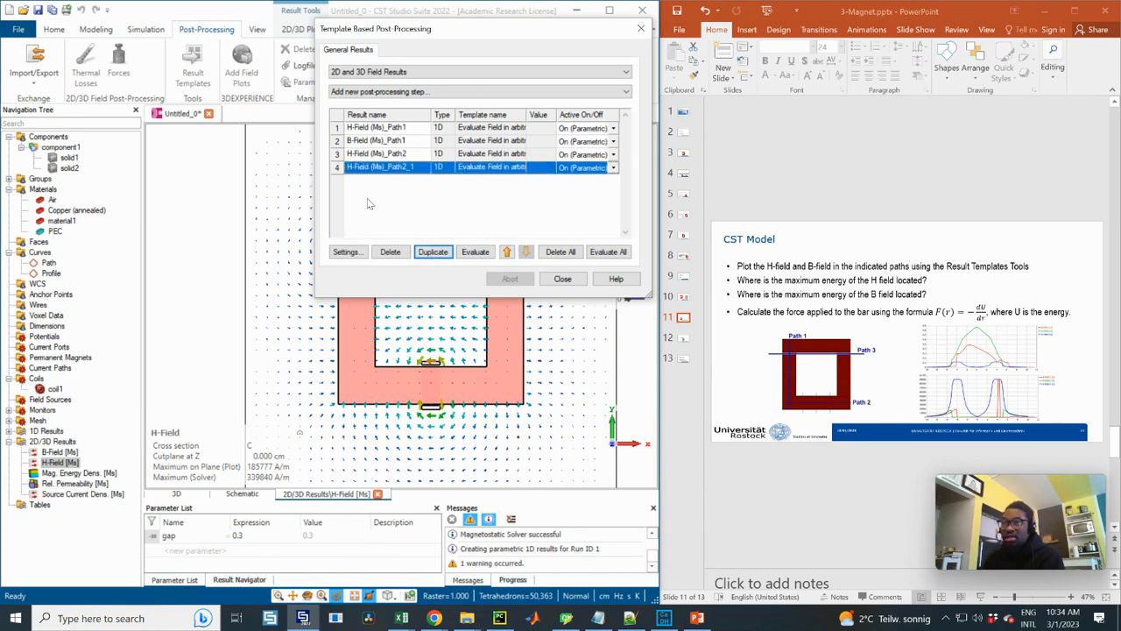
pyautogui.click(351, 254)
pyautogui.click(666, 185)
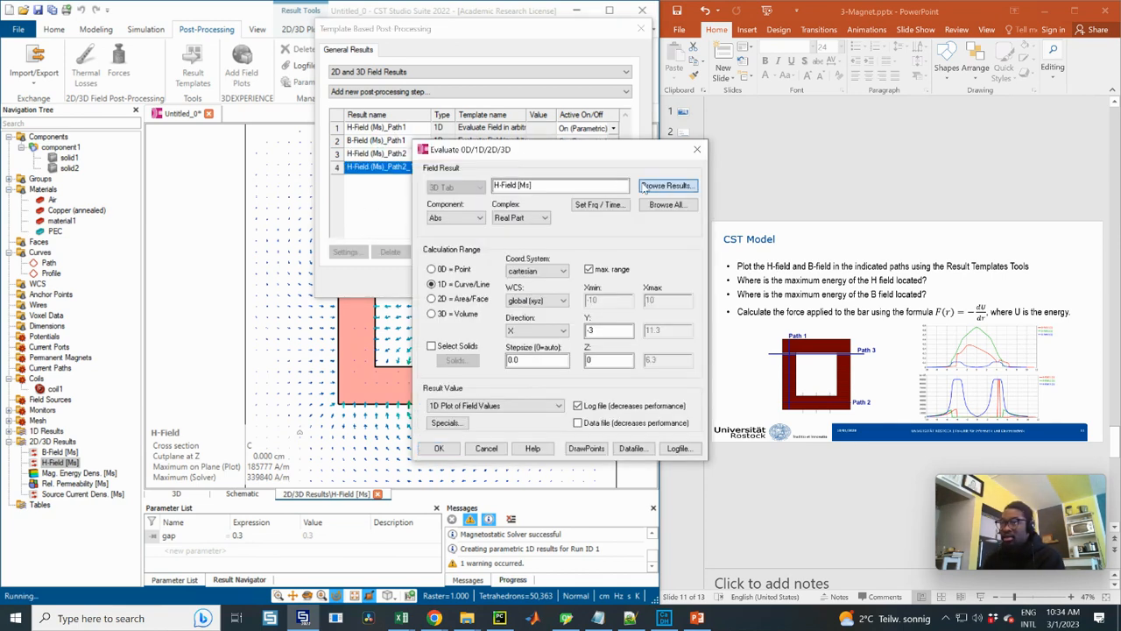
pyautogui.click(473, 406)
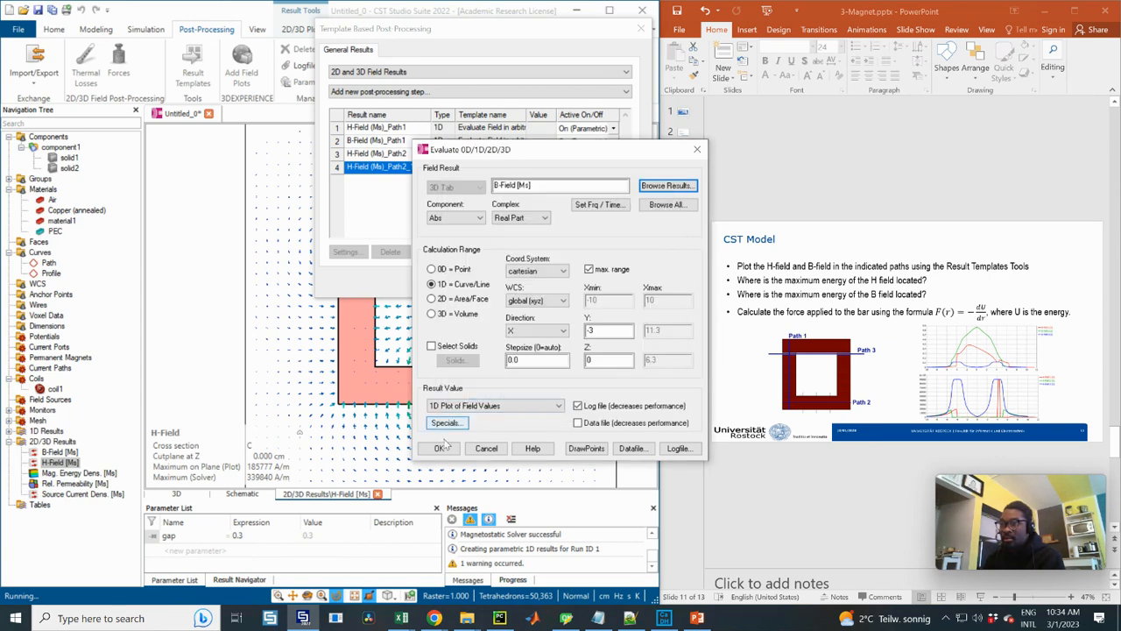
pyautogui.click(439, 447)
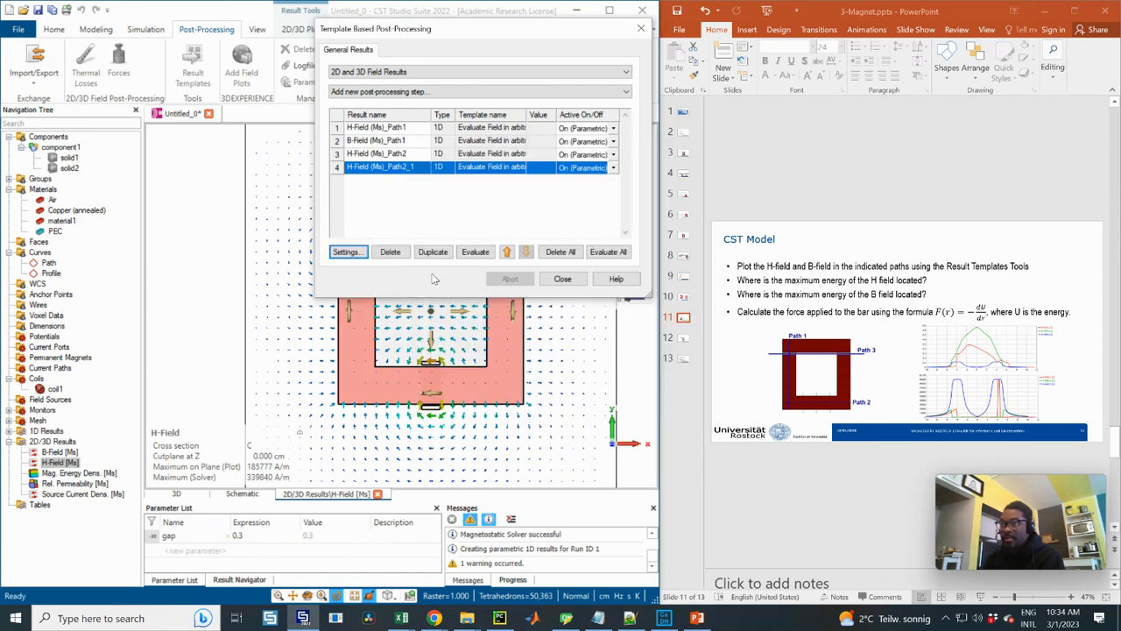
# Rename the duplicated Path2 evaluation as B-Field (Ms)_Path2
pyautogui.click(353, 168)
pyautogui.press('BackSpace')
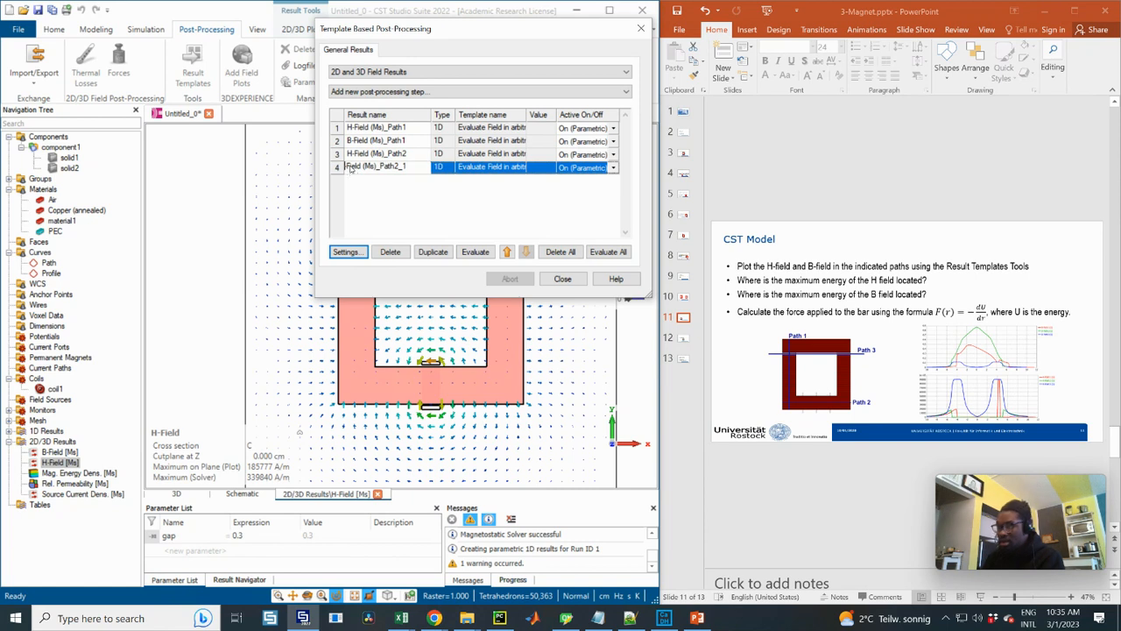
pyautogui.write('B-')
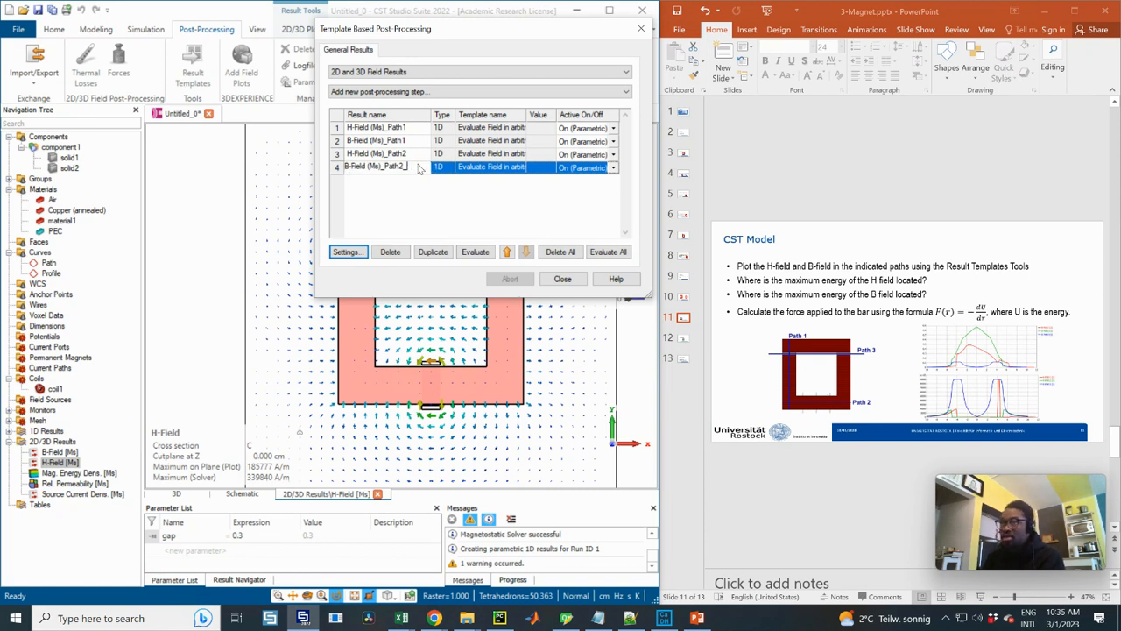
pyautogui.press('Return')
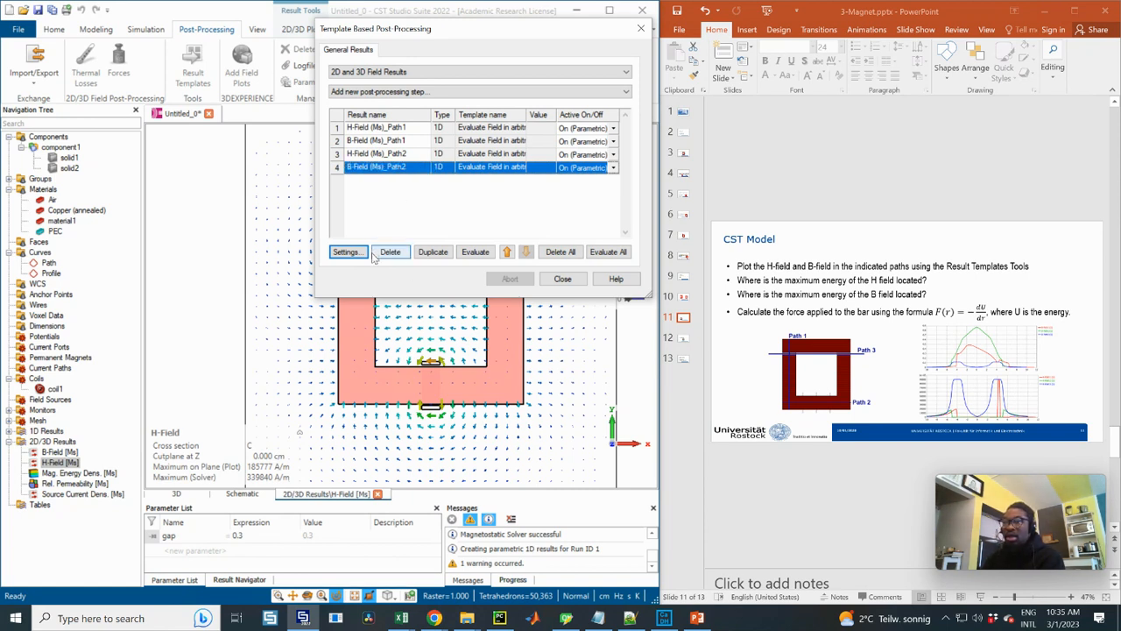
# Duplicate the B-Field (Ms)_Path2 evaluation and rename the copy as H-Field (Ms)_Path3
pyautogui.click(432, 253)
pyautogui.click(381, 181)
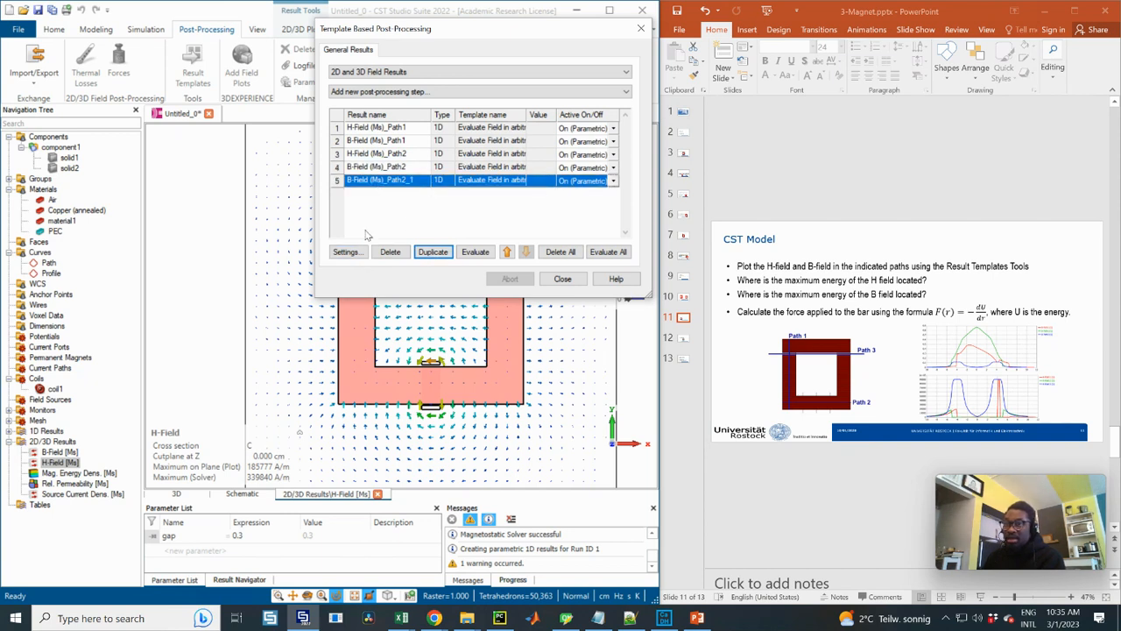
pyautogui.click(352, 185)
pyautogui.press('BackSpace')
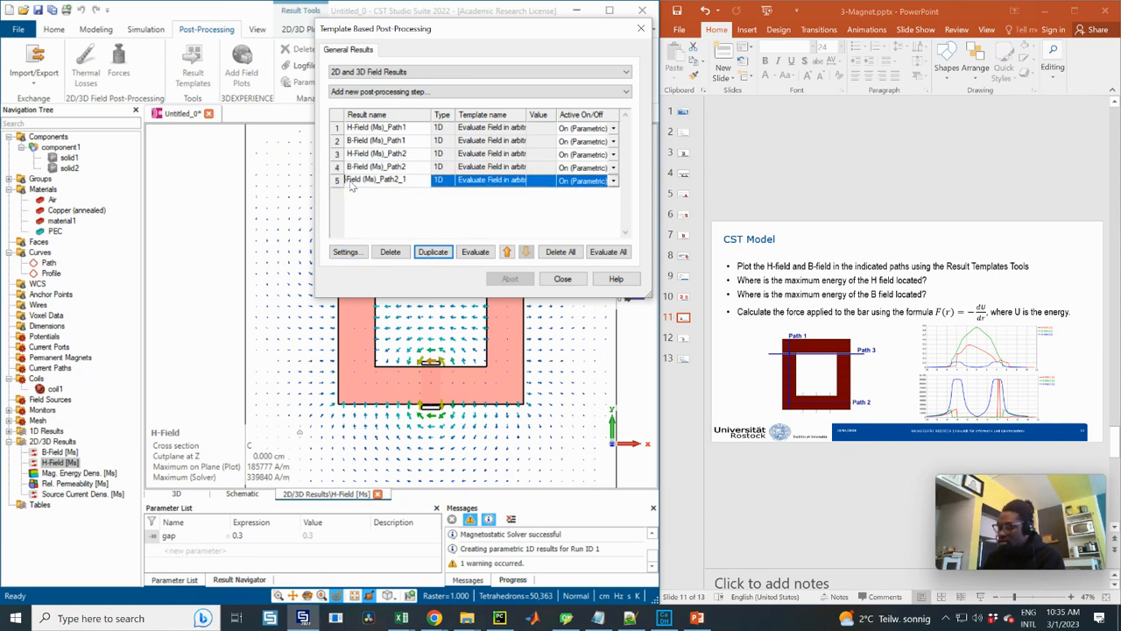
pyautogui.write('H-')
pyautogui.click(411, 184)
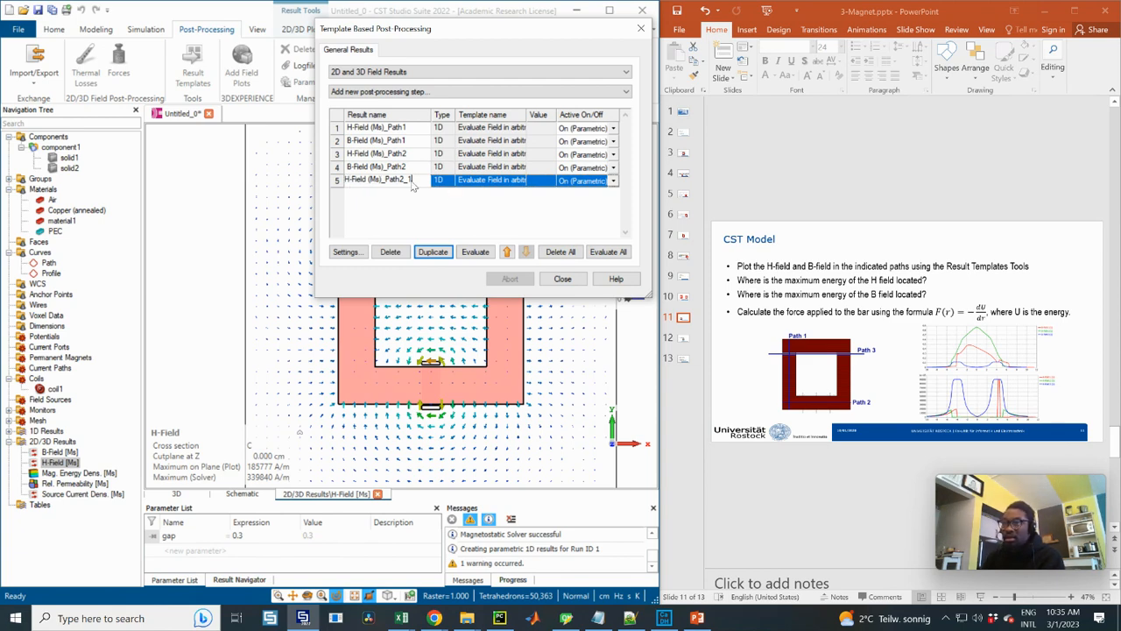
pyautogui.write('3')
pyautogui.press('Return')
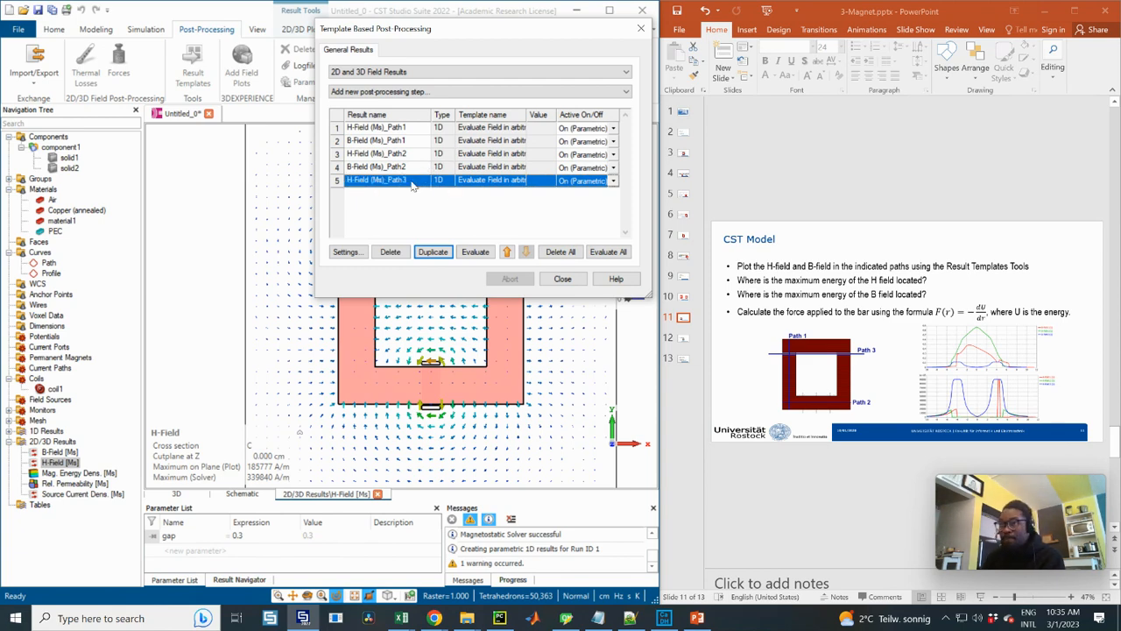
# Change the field result of the H-Field (Ms)_Path3 evaluation to H-Field [Ms]
pyautogui.click(361, 249)
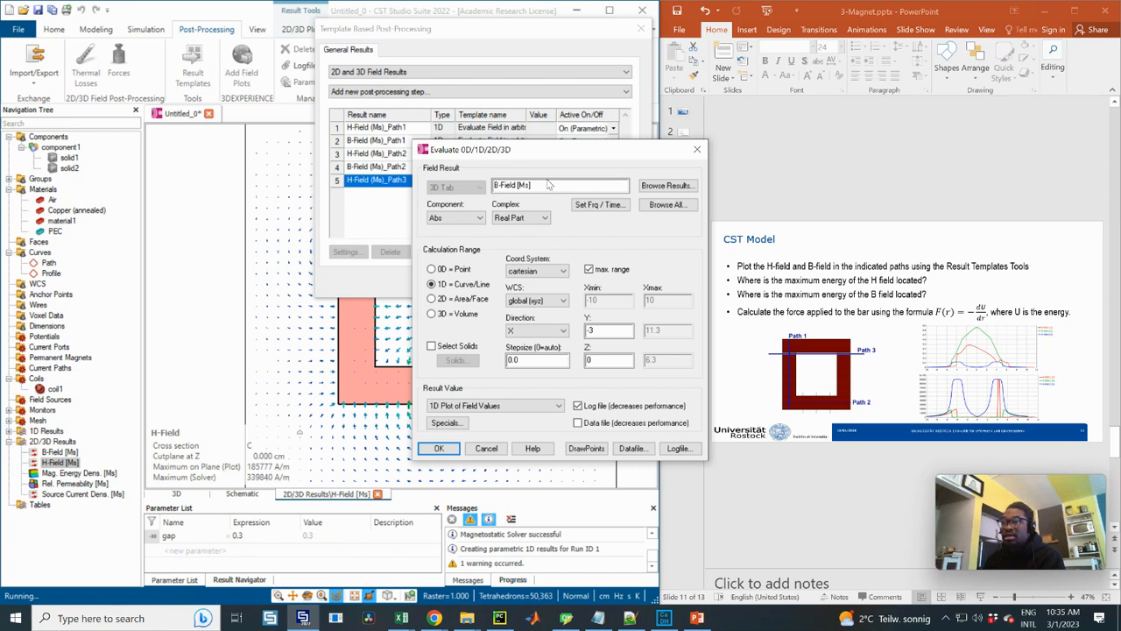
pyautogui.click(657, 186)
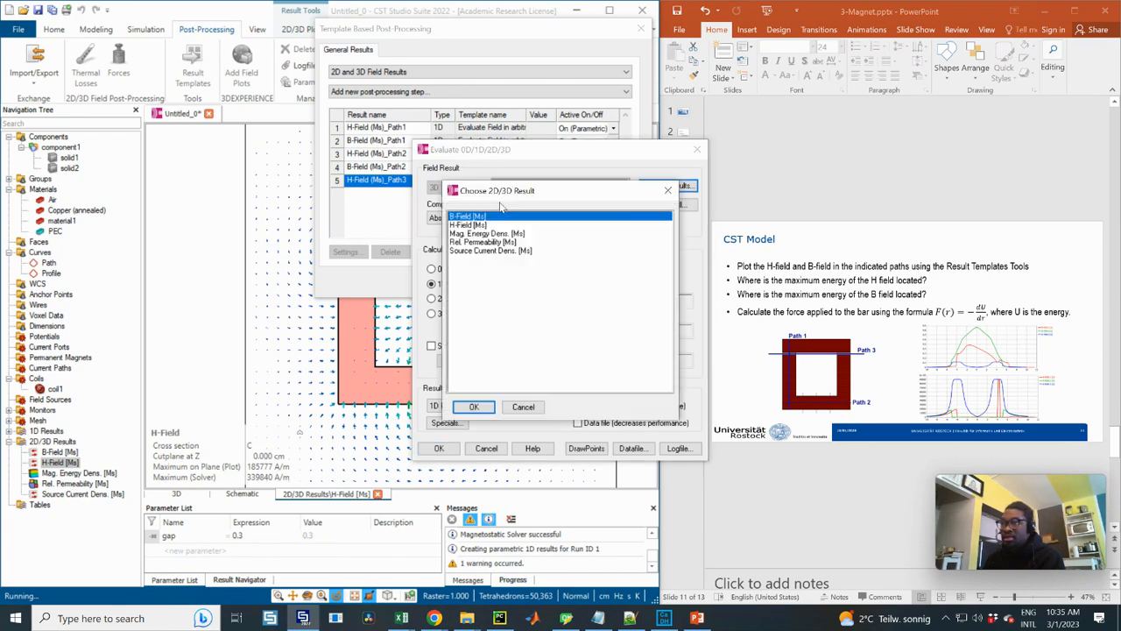
pyautogui.click(467, 226)
pyautogui.click(473, 407)
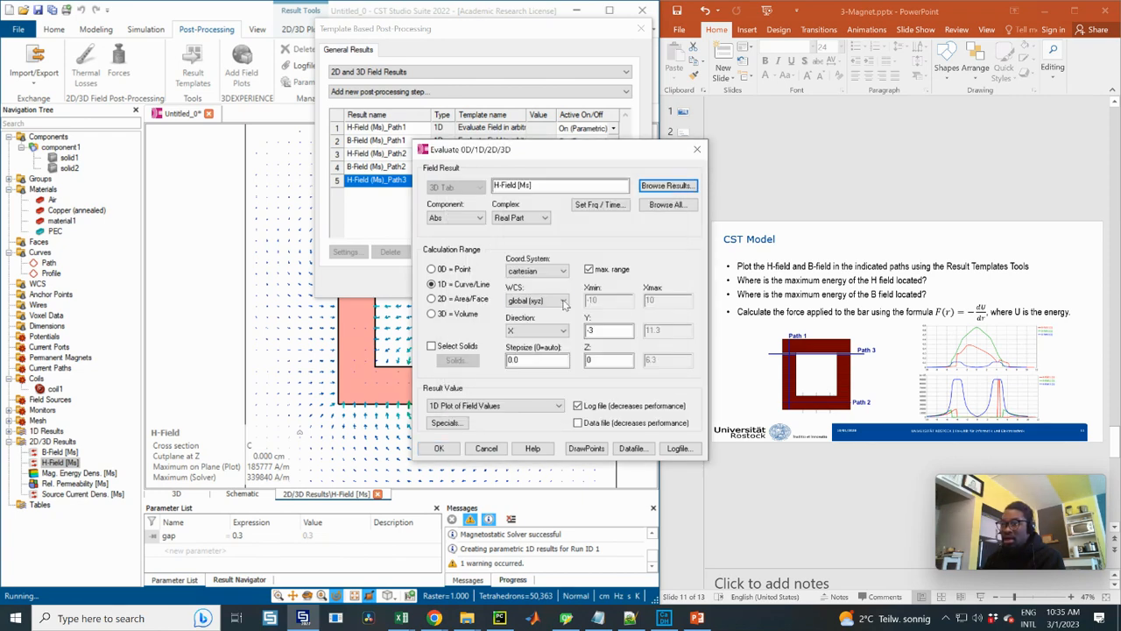
# Enlarge and reposition the path diagram on the PowerPoint slide to examine where Path 3 runs
pyautogui.click(840, 359)
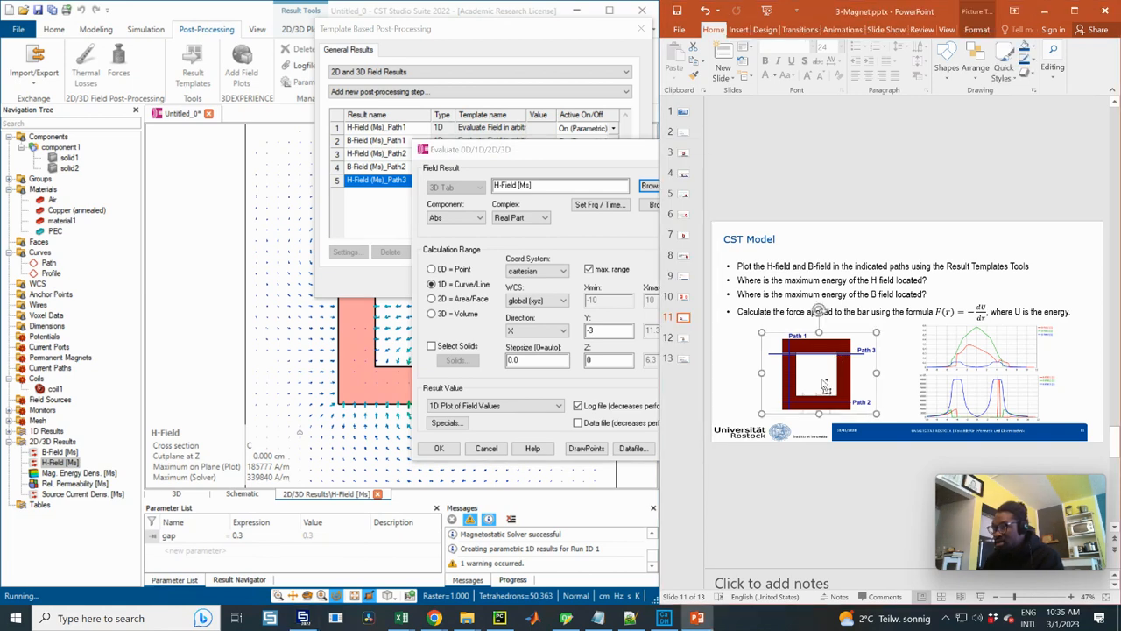
pyautogui.keyDown('ctrl'); pyautogui.moveTo(896, 320); pyautogui.dragTo(949, 281); pyautogui.keyUp('ctrl')
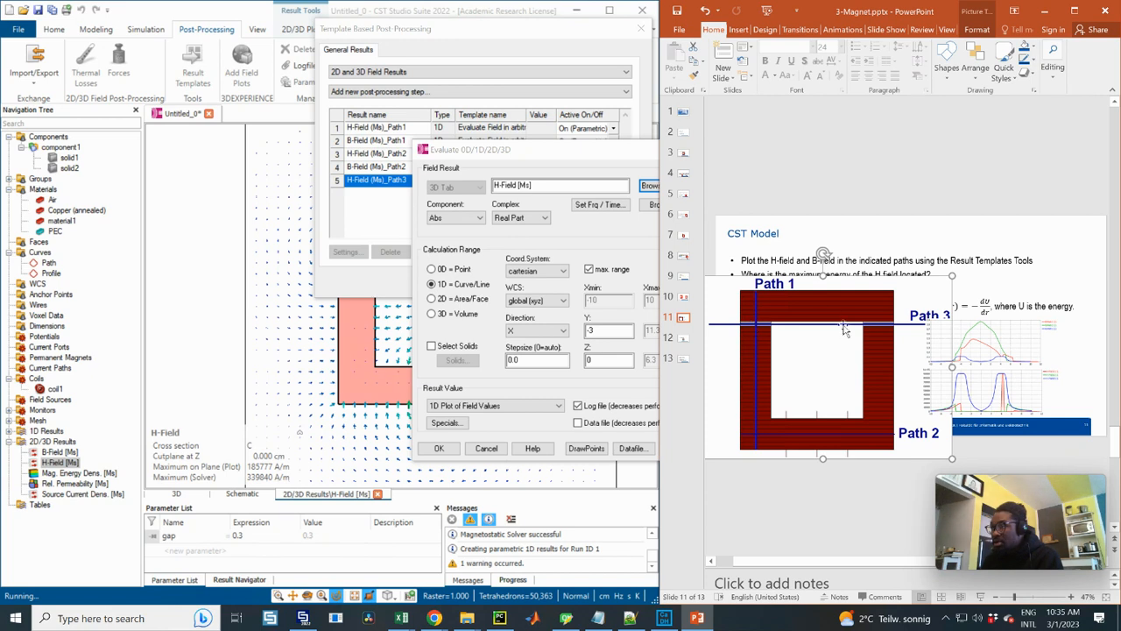
pyautogui.moveTo(823, 308); pyautogui.dragTo(877, 325)
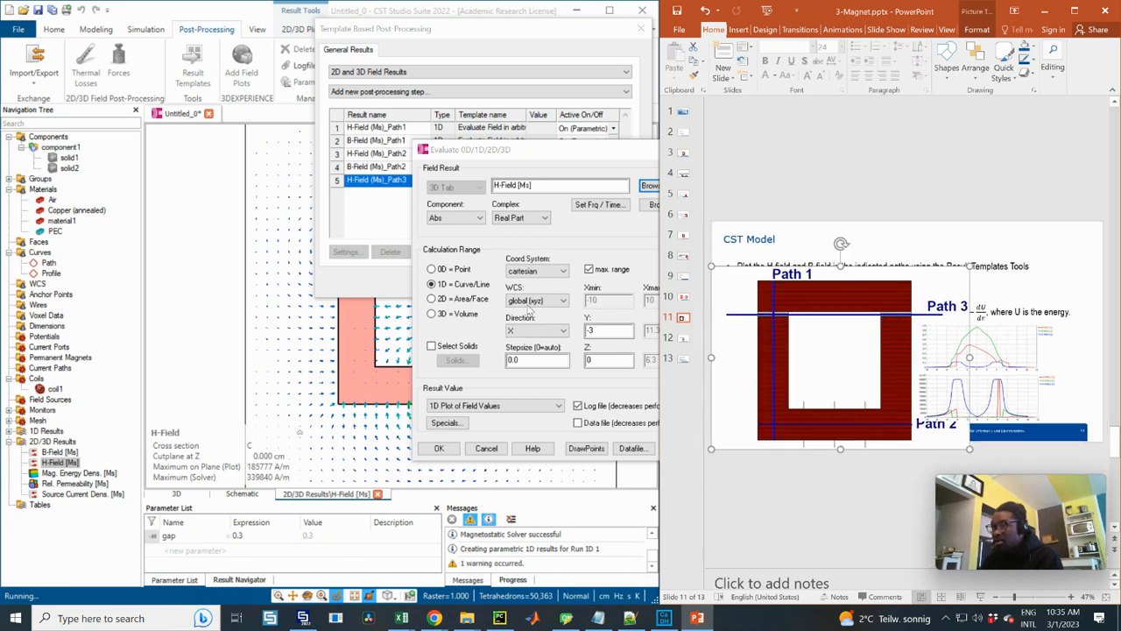
# Set the Y position of the H-Field (Ms)_Path3 evaluation line to 4+gap and apply the settings
pyautogui.click(604, 336)
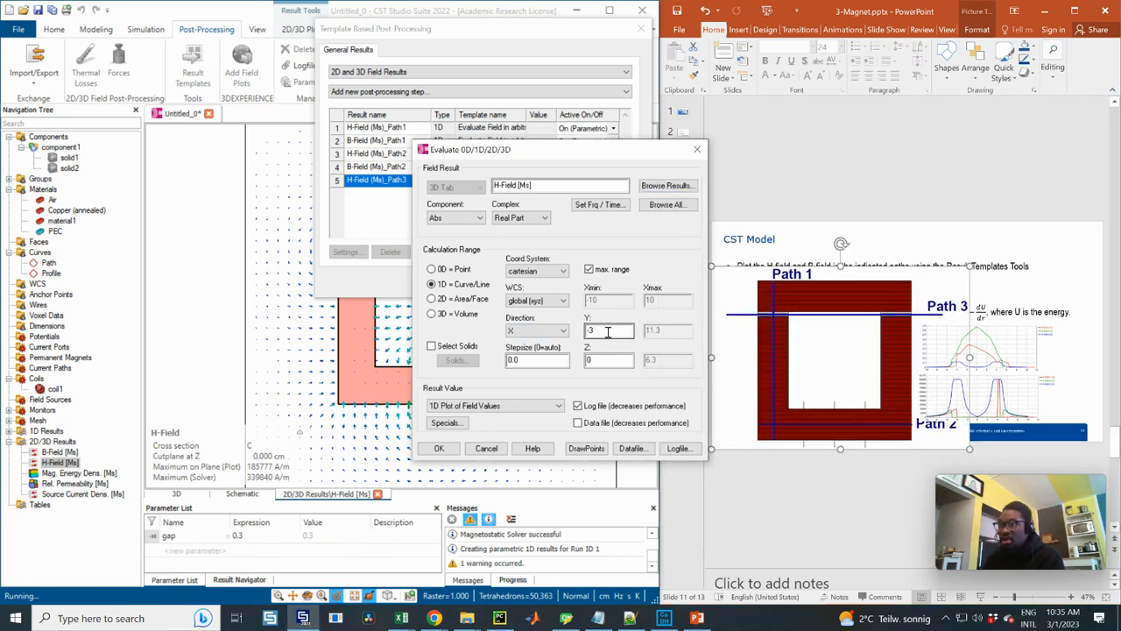
pyautogui.moveTo(605, 335); pyautogui.dragTo(583, 334)
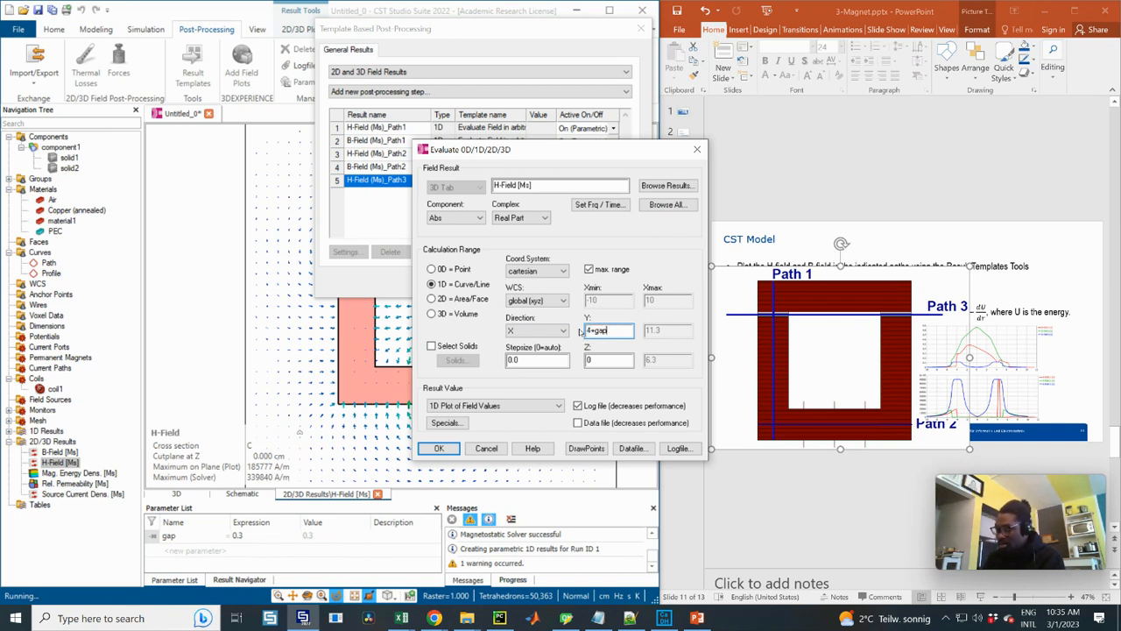
pyautogui.click(440, 449)
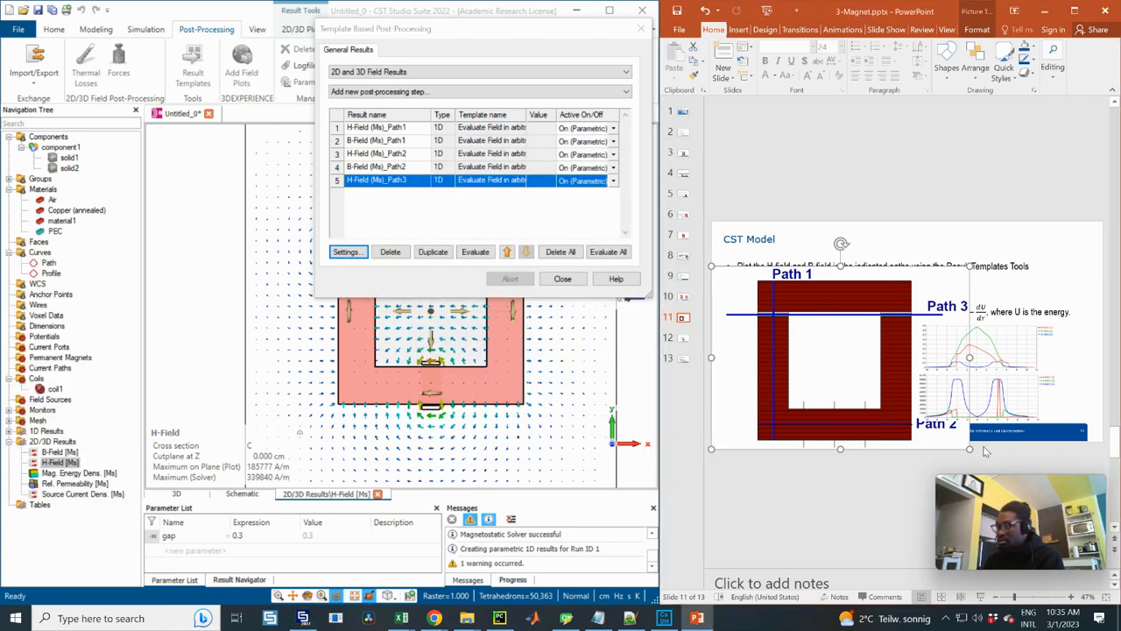
# Shrink the path diagram on the PowerPoint slide and move it back beneath the bullet text, beside the plots
pyautogui.moveTo(970, 447); pyautogui.dragTo(861, 396)
pyautogui.moveTo(803, 359); pyautogui.dragTo(807, 384)
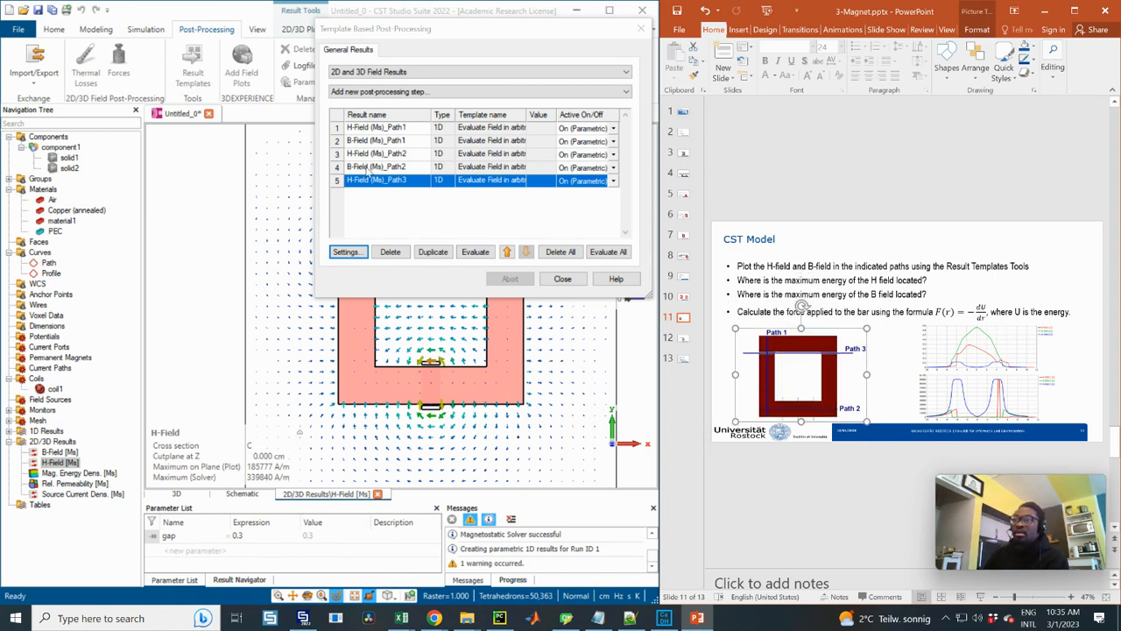
# Duplicate the H-Field (Ms)_Path3 evaluation and change the copy's field result to B-Field [Ms]
pyautogui.click(368, 180)
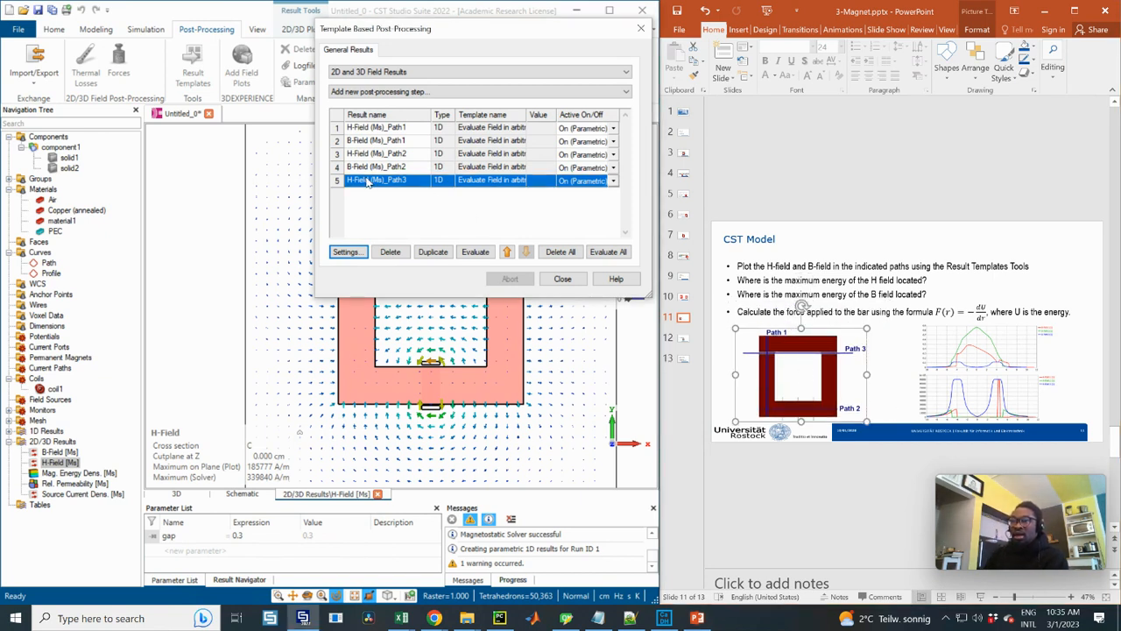
pyautogui.click(418, 183)
pyautogui.click(377, 189)
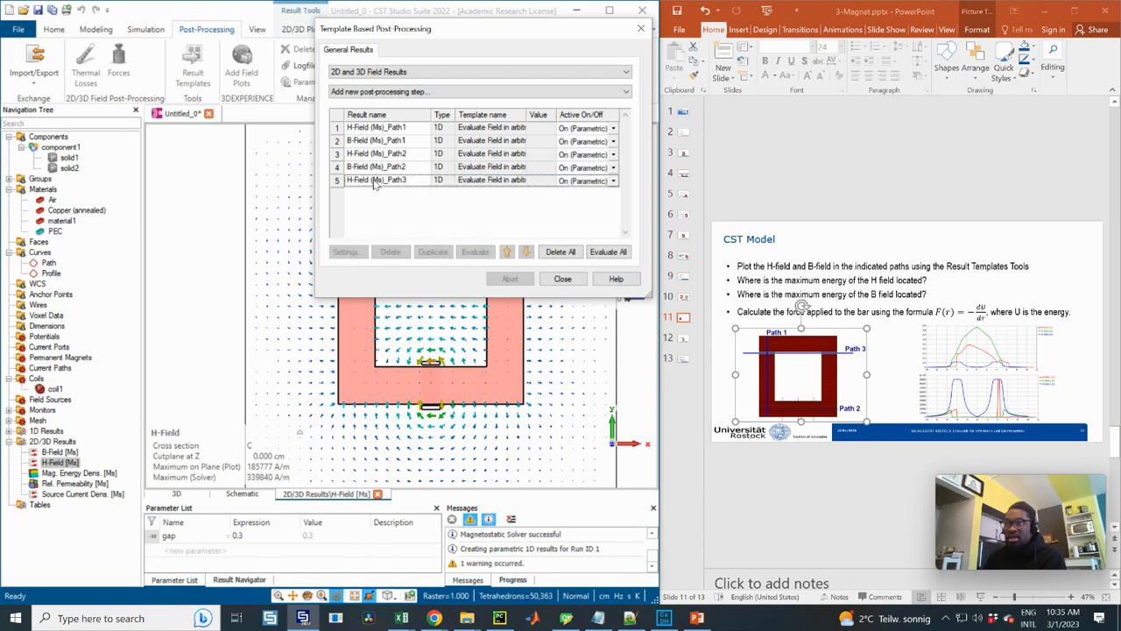
pyautogui.click(375, 182)
pyautogui.click(433, 251)
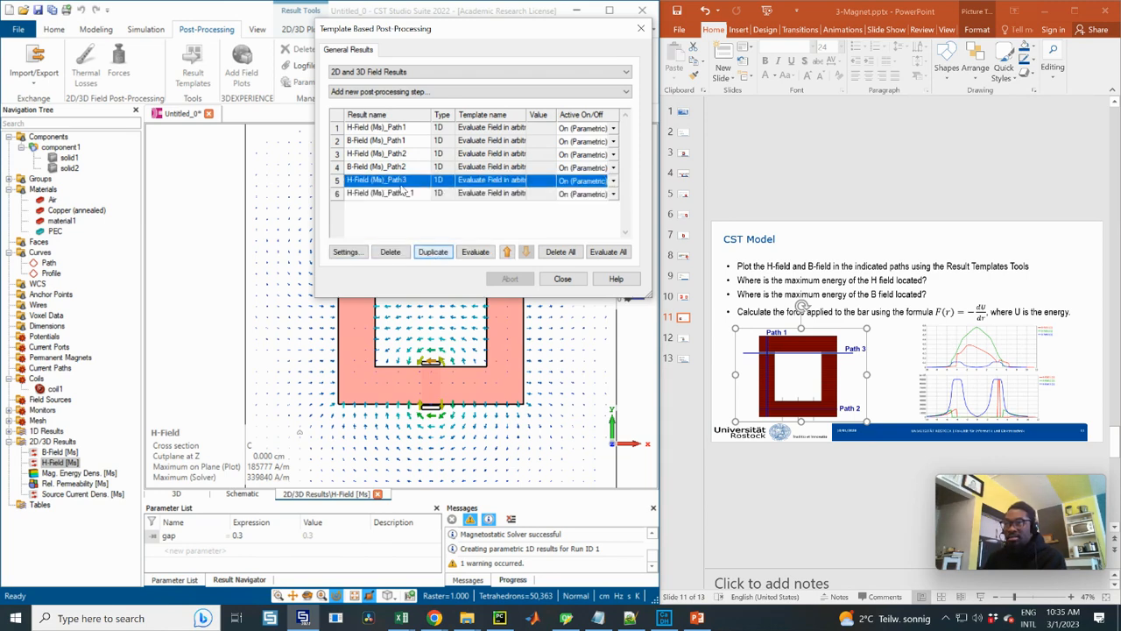
pyautogui.click(345, 252)
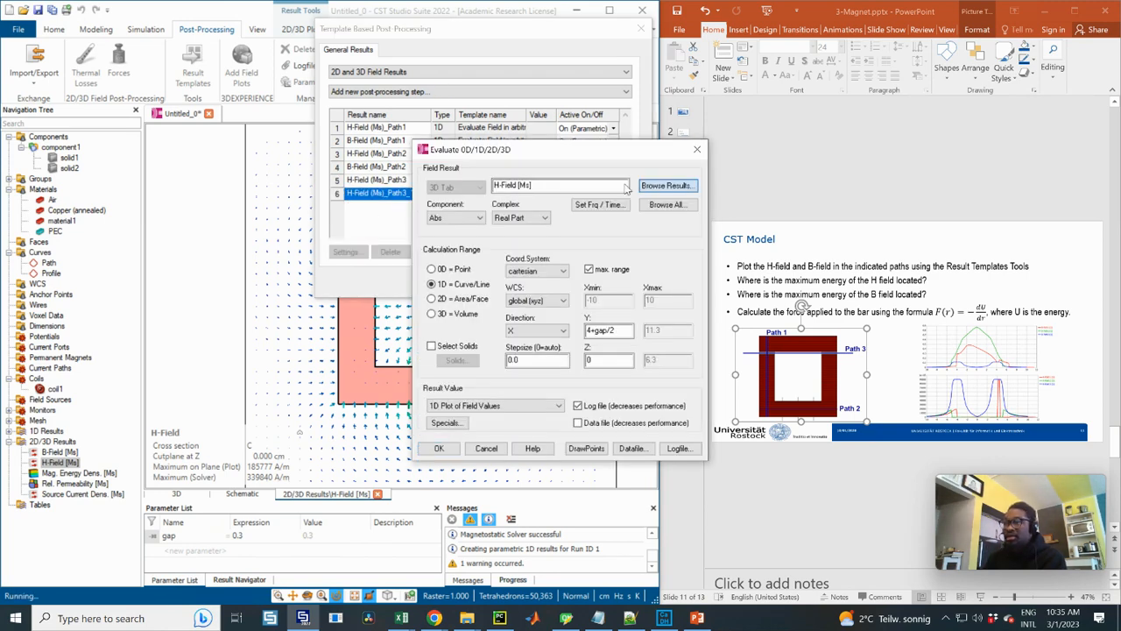
pyautogui.click(643, 185)
pyautogui.click(474, 406)
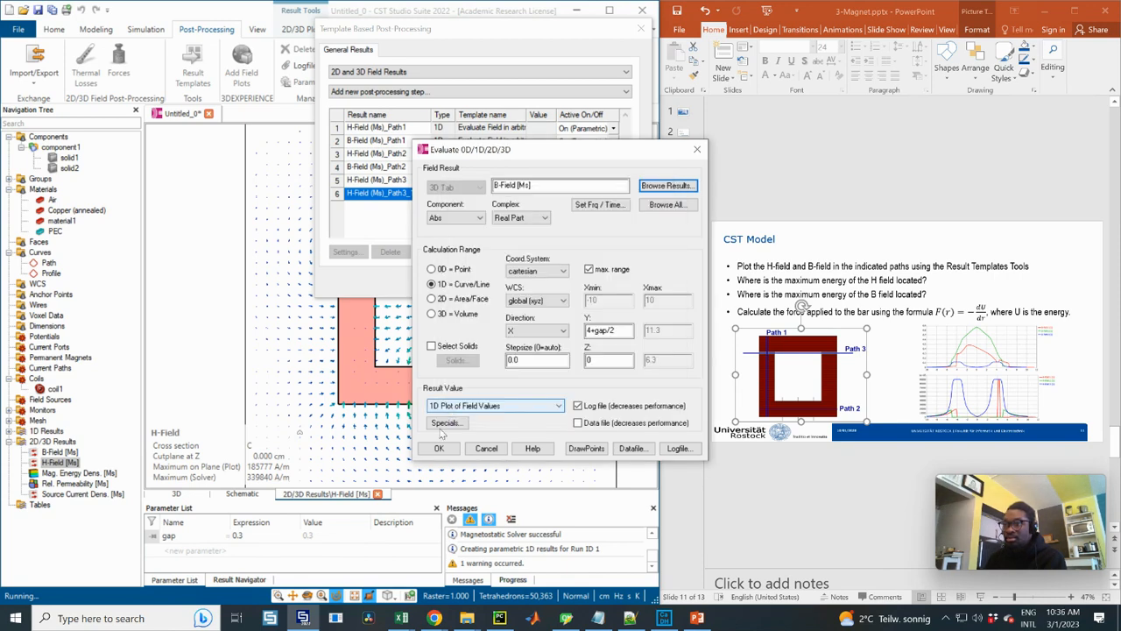
pyautogui.click(439, 448)
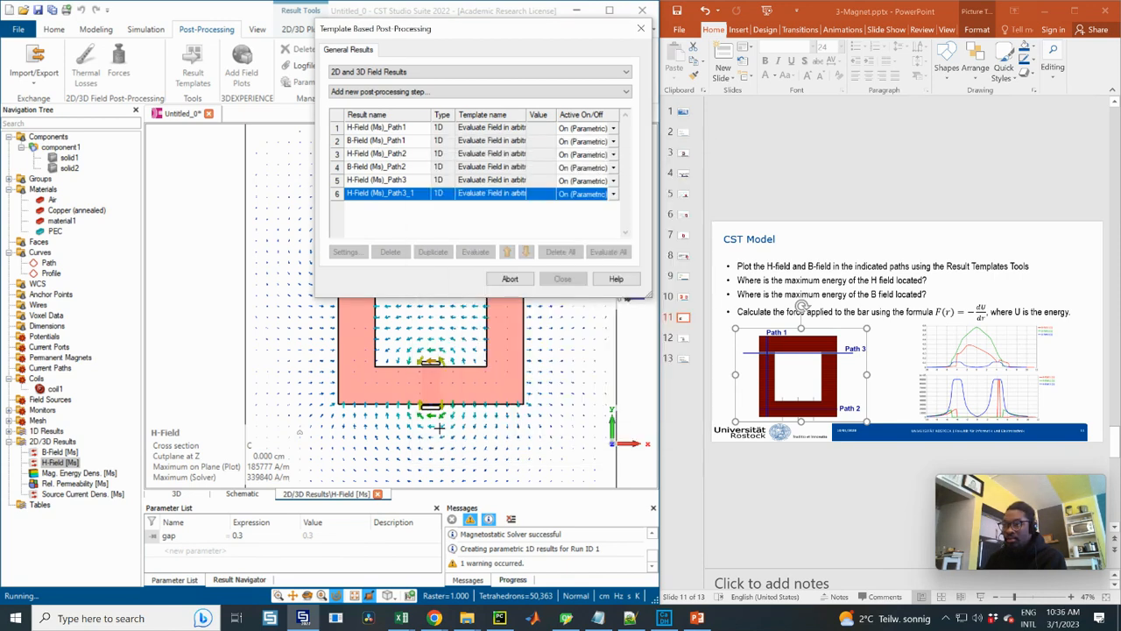
# Rename the duplicated Path3 evaluation as B-Field (Ms)_Path3
pyautogui.click(347, 198)
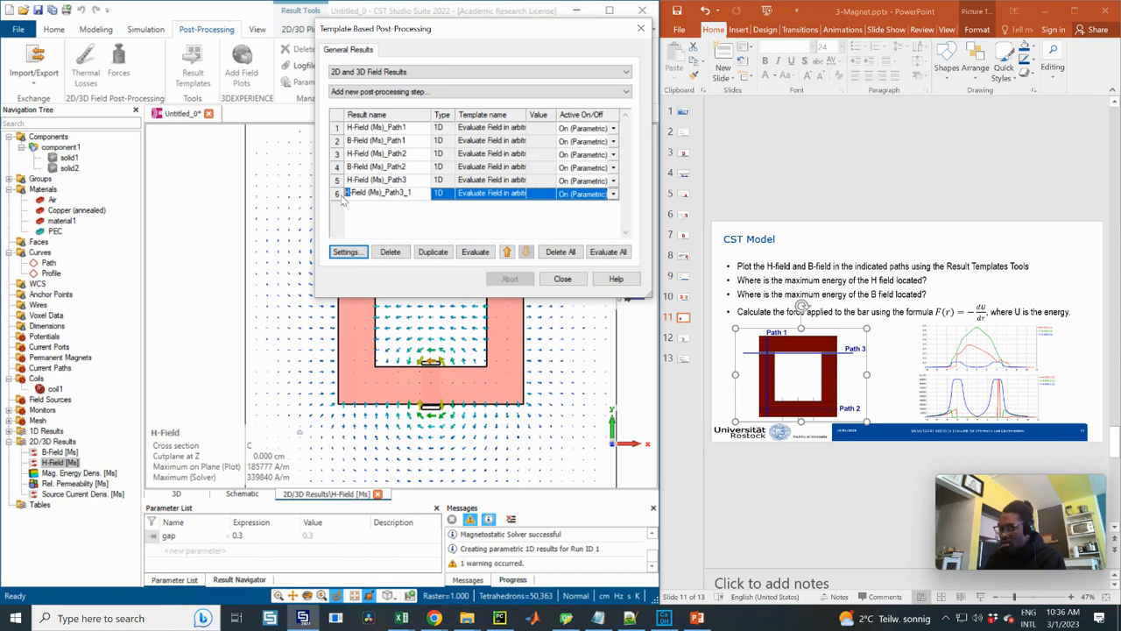
pyautogui.press('Delete')
pyautogui.write('B')
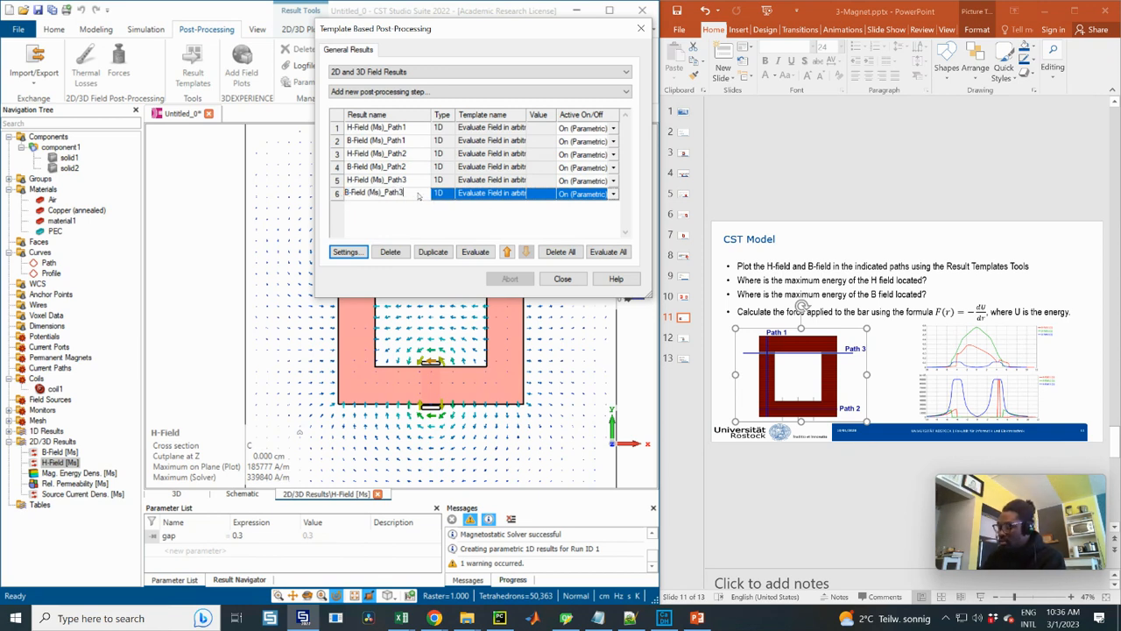
pyautogui.press('Return')
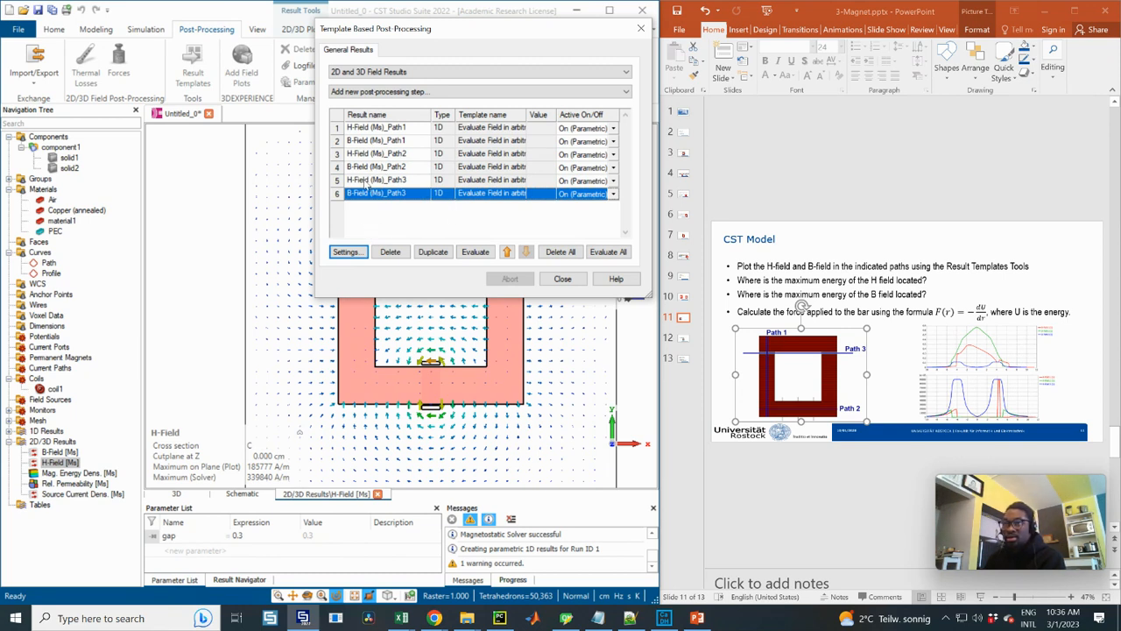
# Reorder the post-processing list so the three H-Field evaluations come before the B-Field evaluations for Paths 1 to 3
pyautogui.click(364, 142)
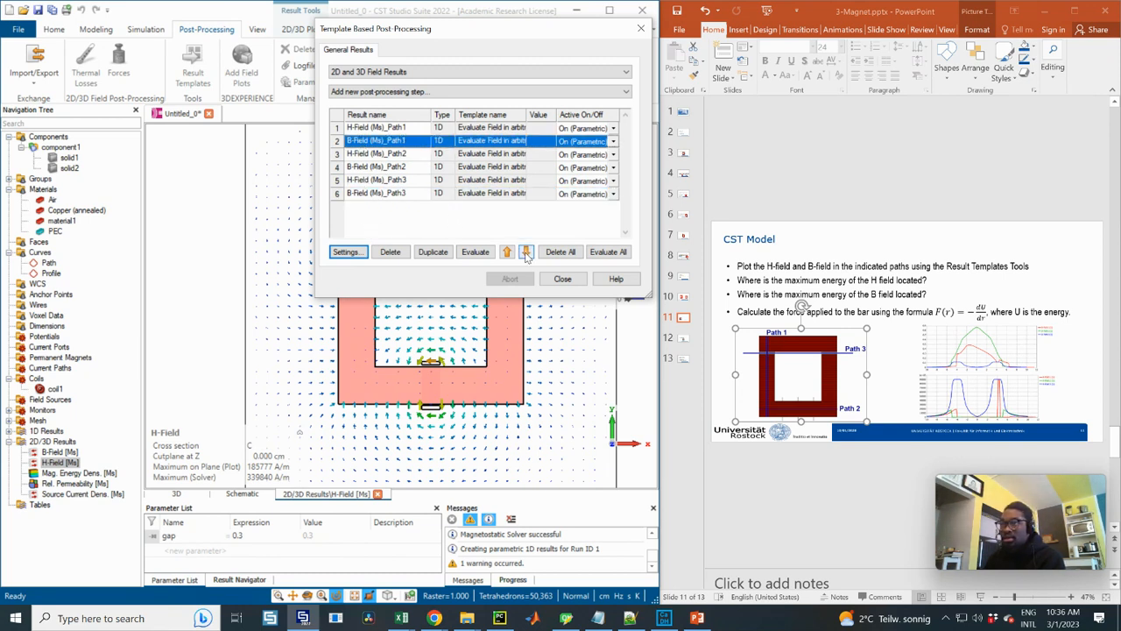
pyautogui.click(377, 166)
pyautogui.click(526, 252)
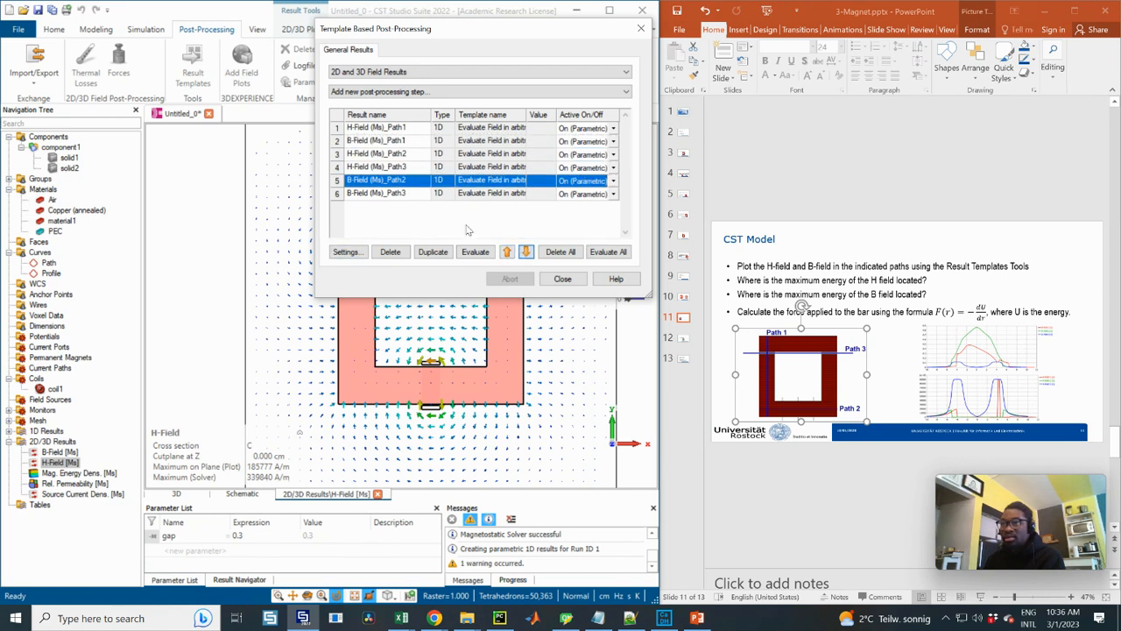
pyautogui.click(375, 143)
pyautogui.click(525, 251)
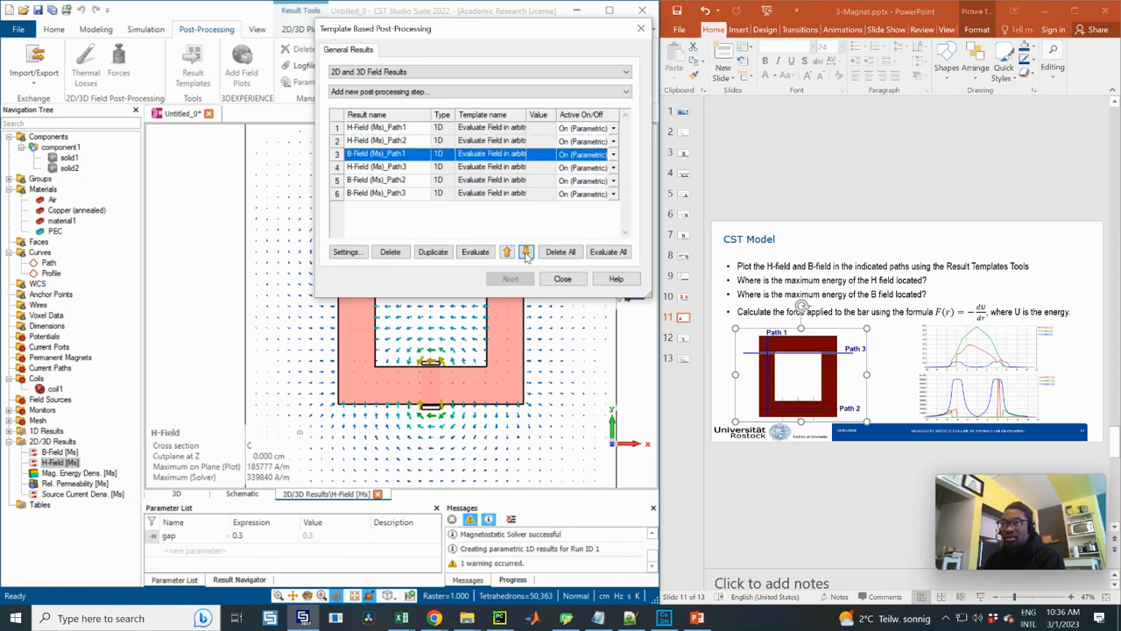
pyautogui.click(526, 251)
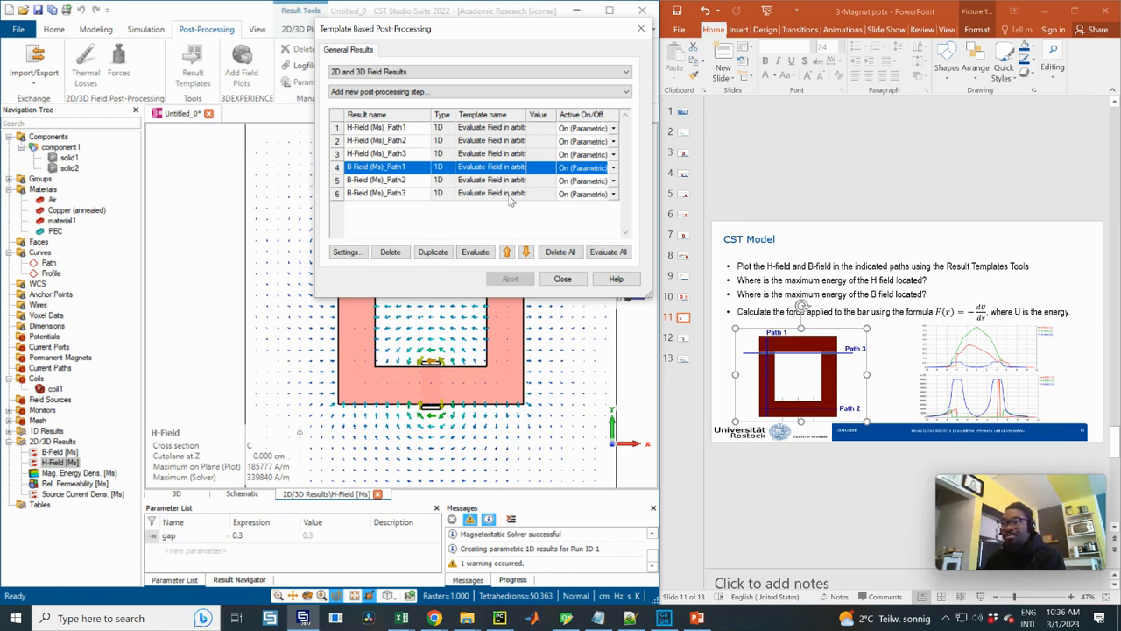
# Evaluate all six H-Field and B-Field path results and close the template post-processing dialog
pyautogui.click(481, 194)
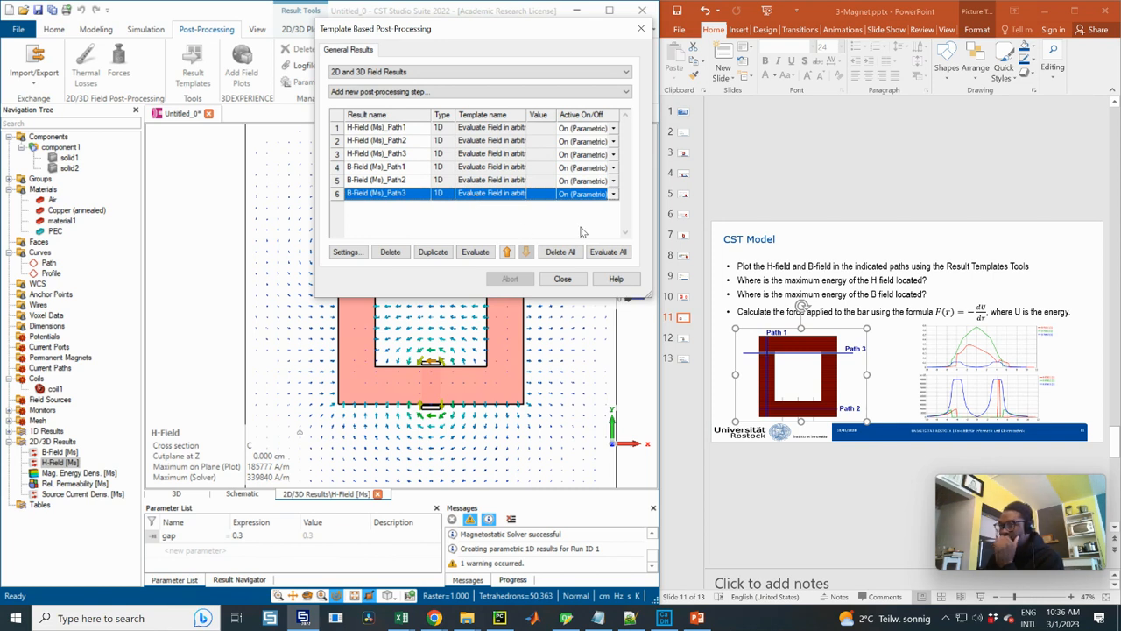
pyautogui.click(608, 252)
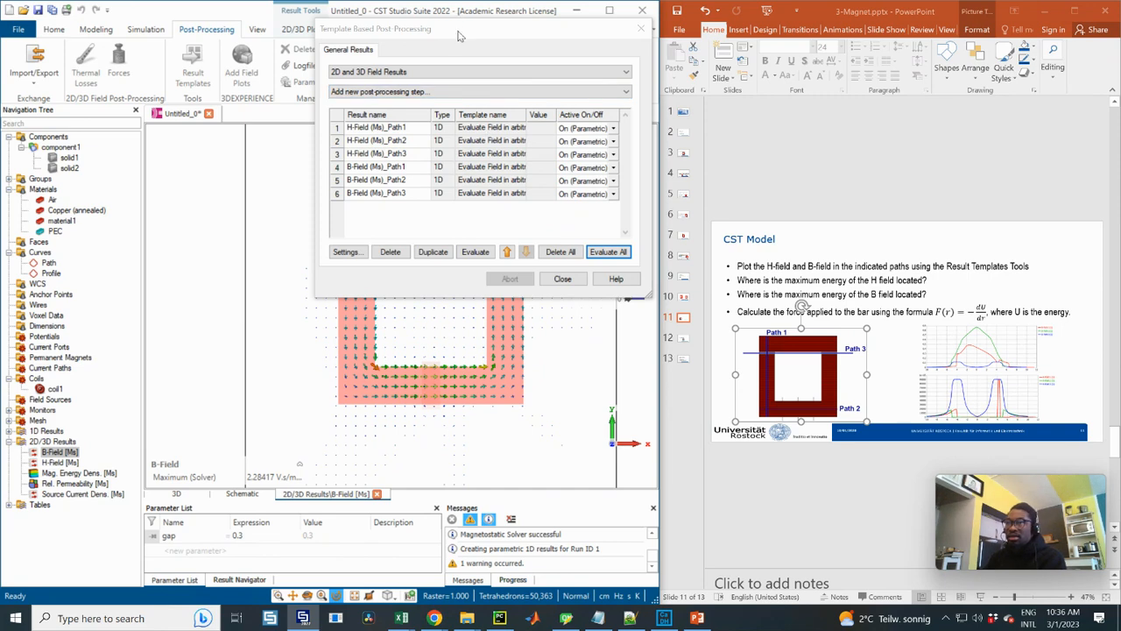
pyautogui.moveTo(458, 35); pyautogui.dragTo(428, 91)
pyautogui.click(524, 340)
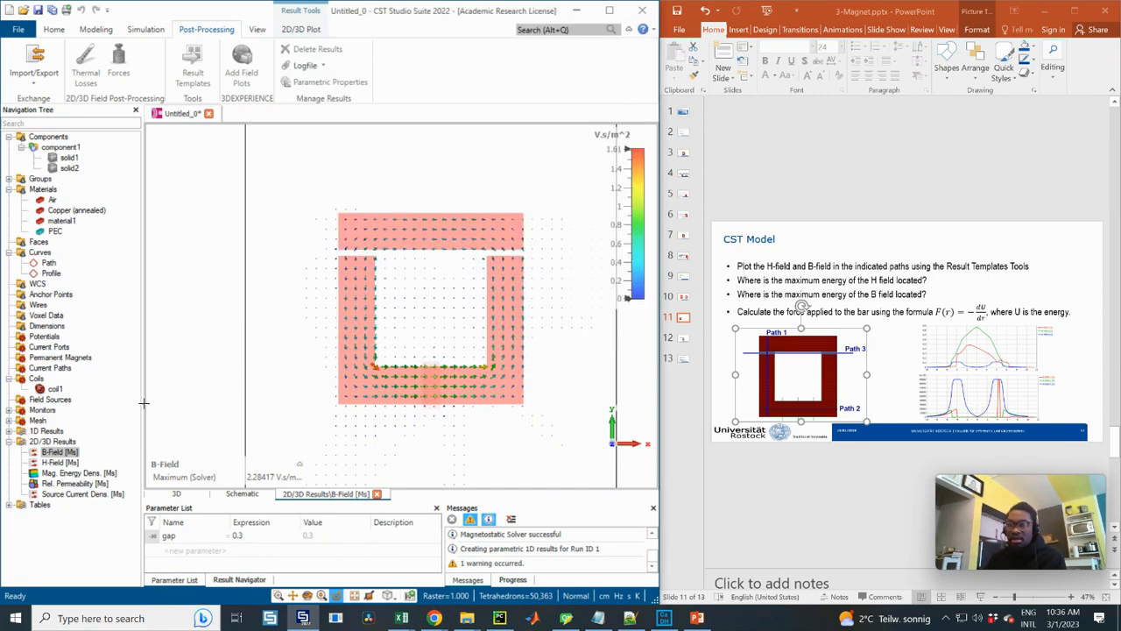
# Plot the H-Field (Ms) results of Path1, Path2 and Path3 together from the 1D result tables
pyautogui.click(9, 505)
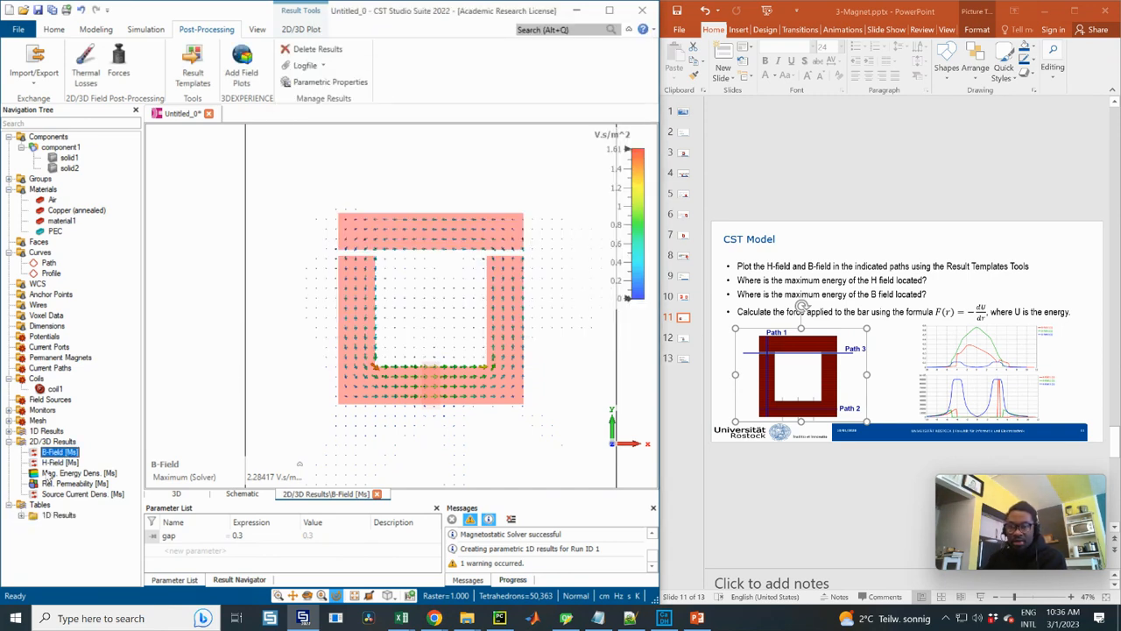
pyautogui.click(21, 515)
pyautogui.click(75, 525)
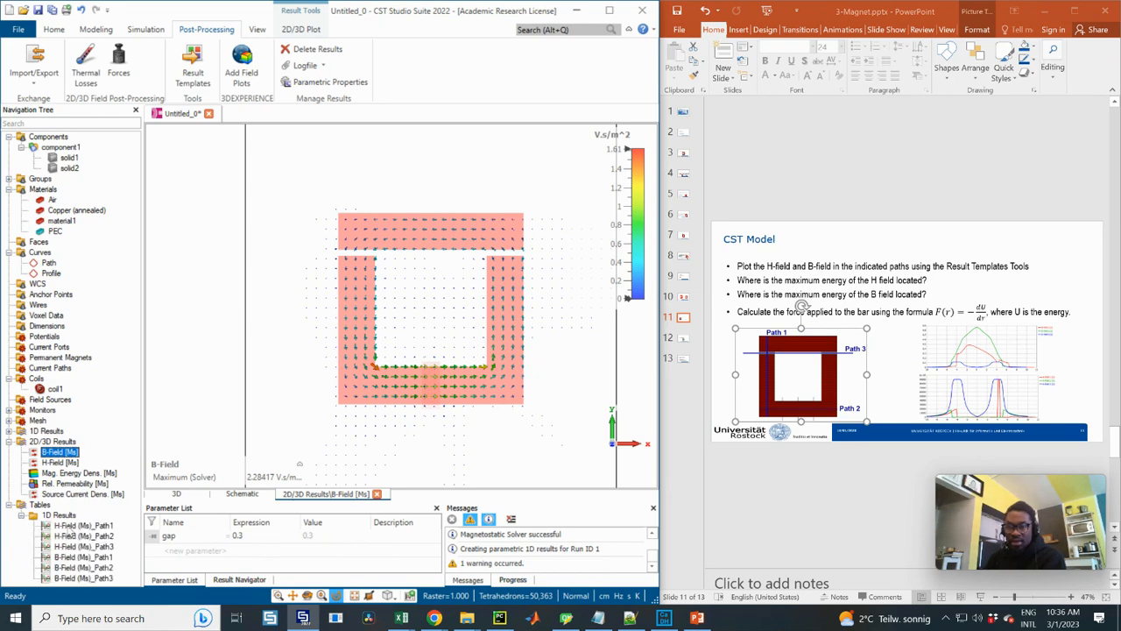
pyautogui.keyDown('shift'); pyautogui.click(75, 545); pyautogui.keyUp('shift')
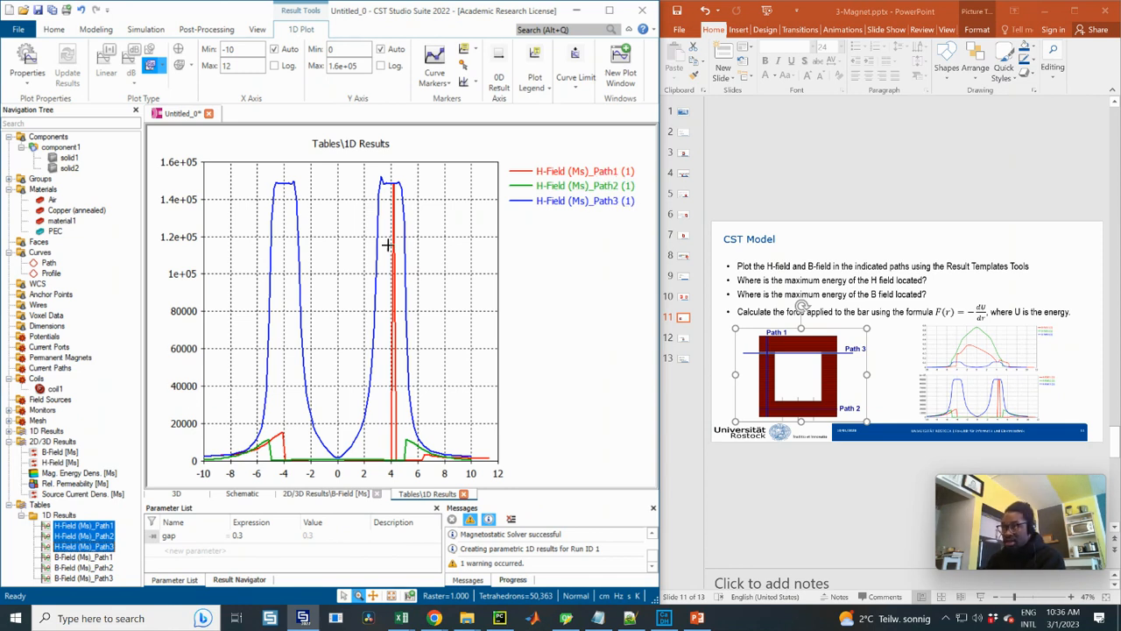
# Enlarge the reference H-field plot on the PowerPoint slide and move the other plot up over the bullet text
pyautogui.click(1003, 390)
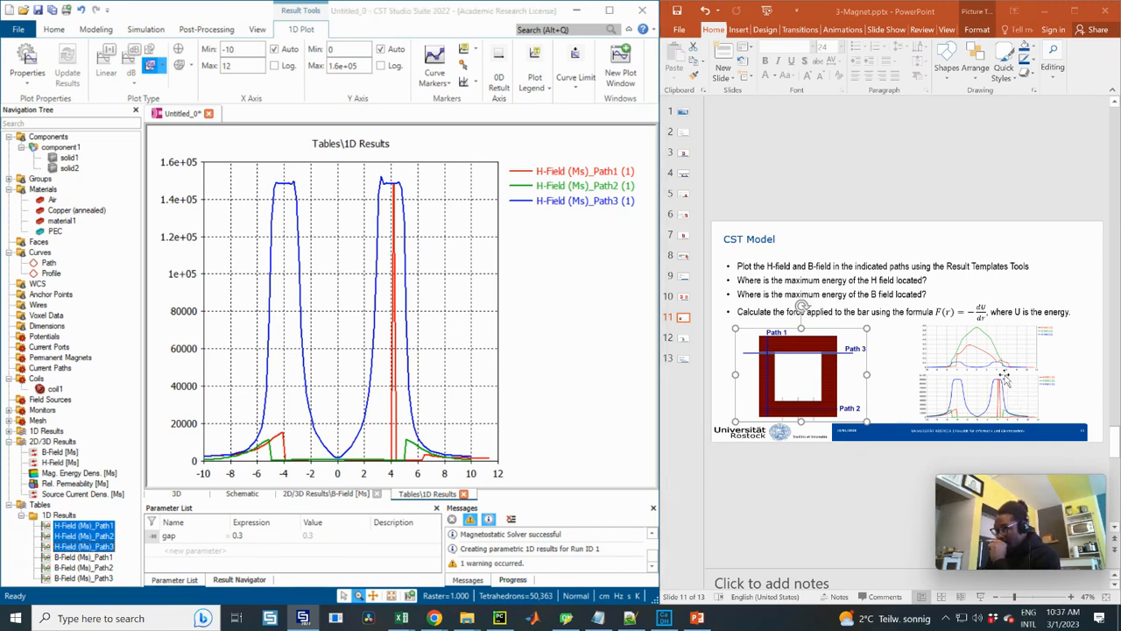
pyautogui.click(1001, 388)
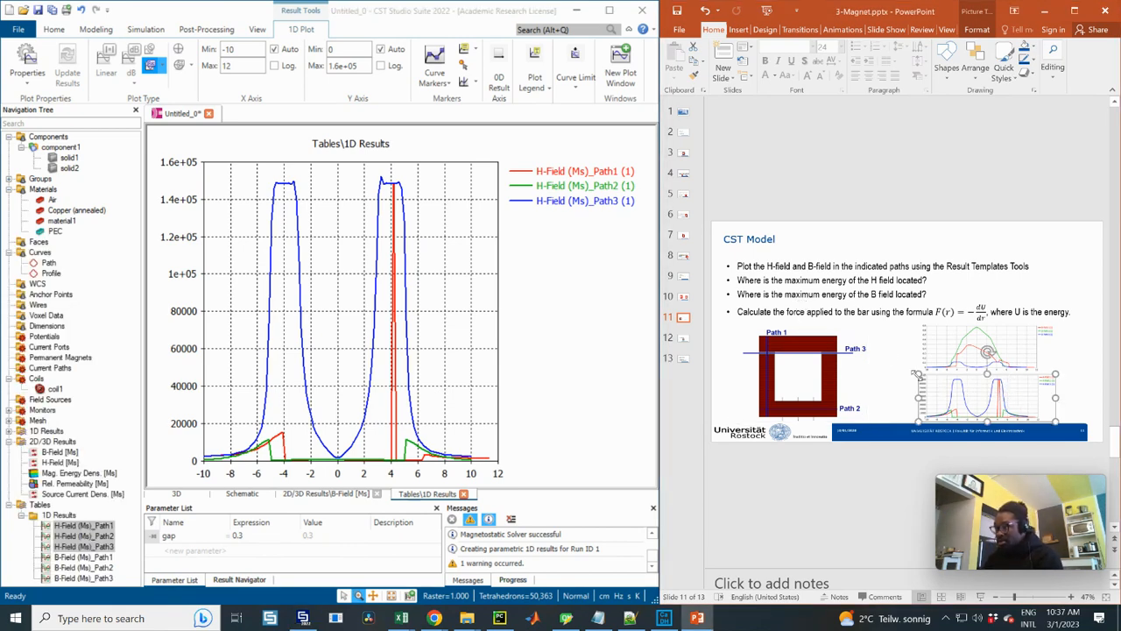
pyautogui.moveTo(916, 374); pyautogui.dragTo(758, 312)
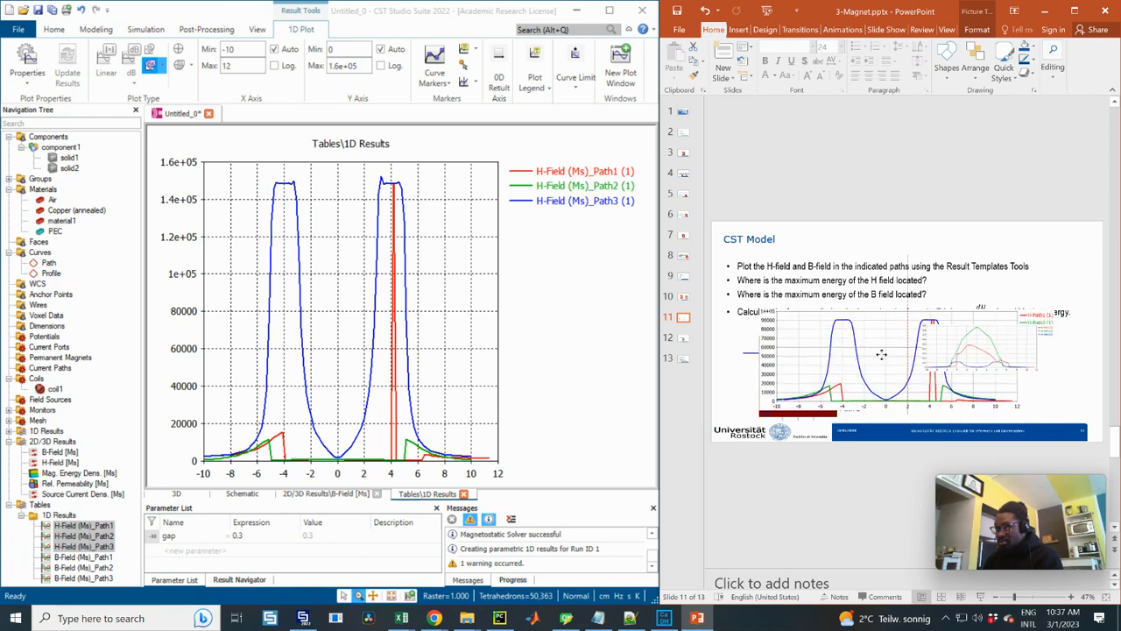
pyautogui.moveTo(977, 347); pyautogui.dragTo(999, 263)
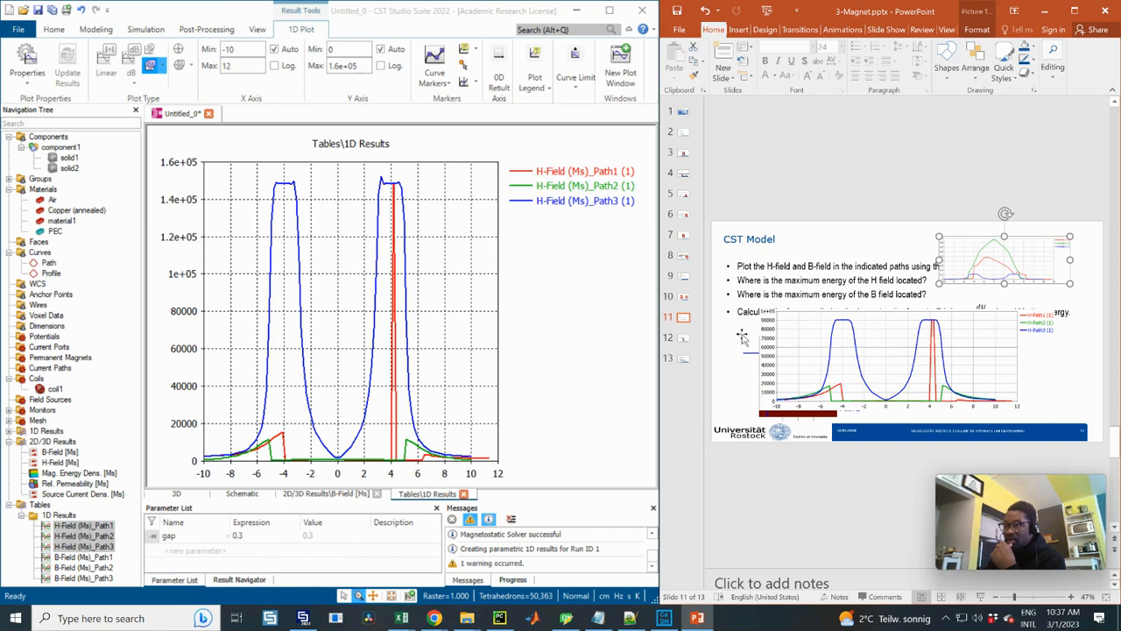
# Check the core dimensions and coil data on the Geometry slide, then return to the CST Model slide 11
pyautogui.click(683, 173)
pyautogui.click(683, 152)
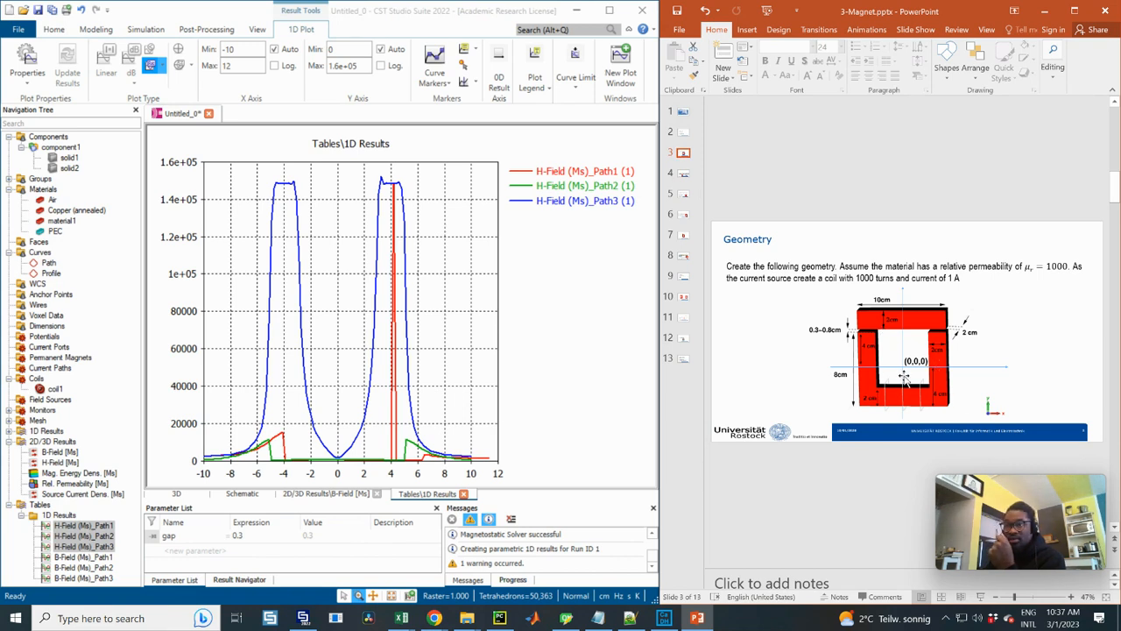
pyautogui.click(684, 299)
pyautogui.click(685, 318)
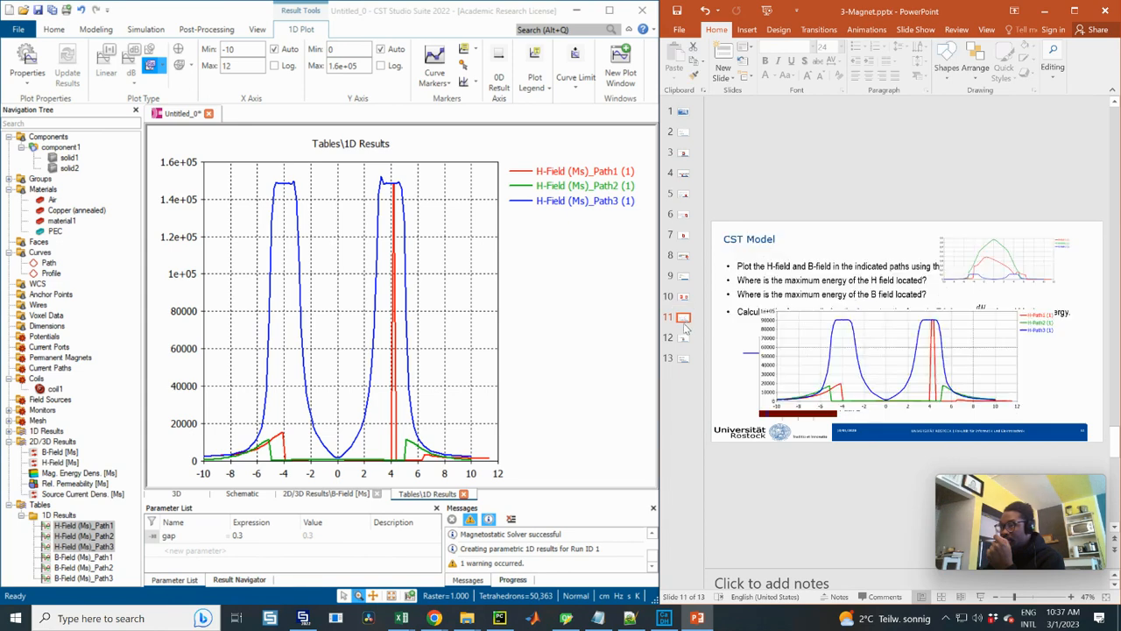
# Shrink the reference H-field plot on the slide and move it beside the path diagram, beneath the bullet text
pyautogui.click(851, 356)
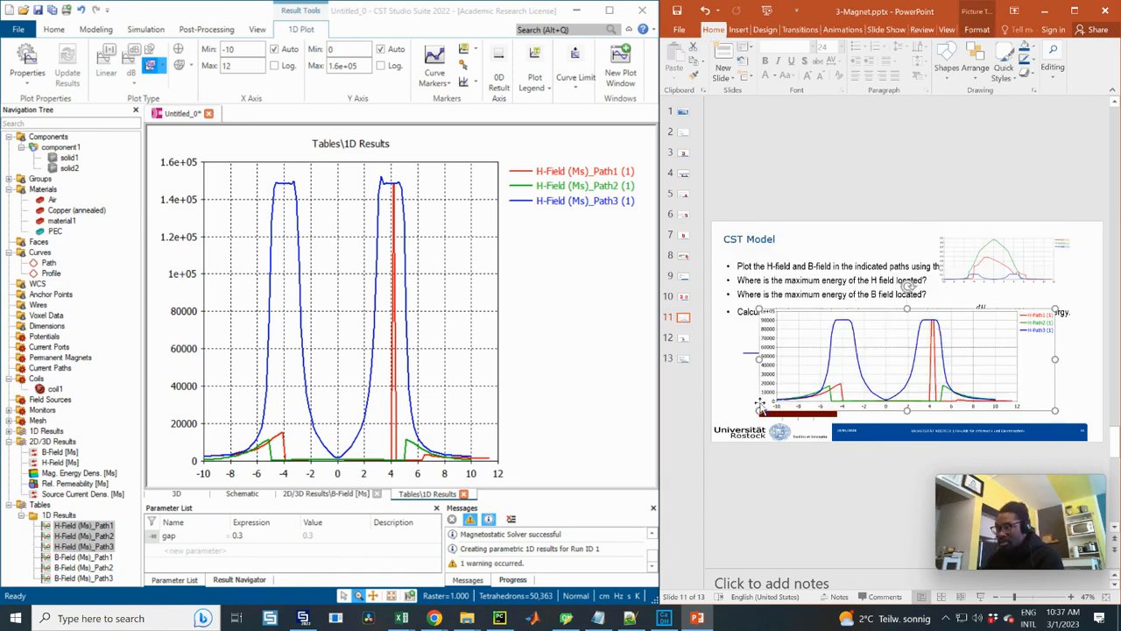
pyautogui.moveTo(761, 409); pyautogui.dragTo(829, 386)
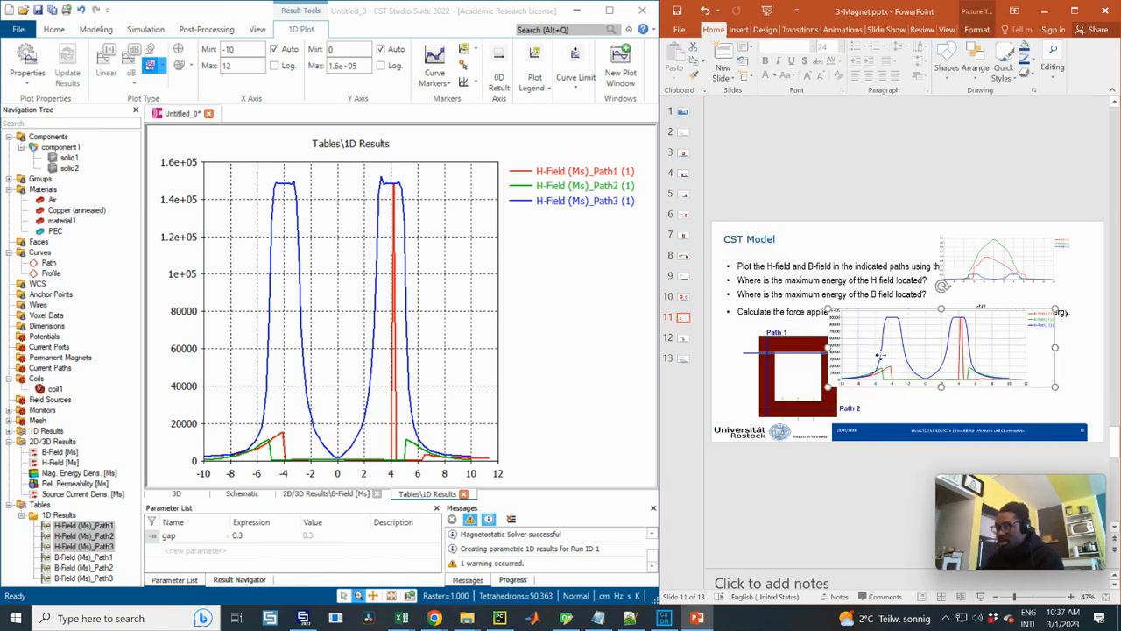
pyautogui.moveTo(876, 344); pyautogui.dragTo(905, 371)
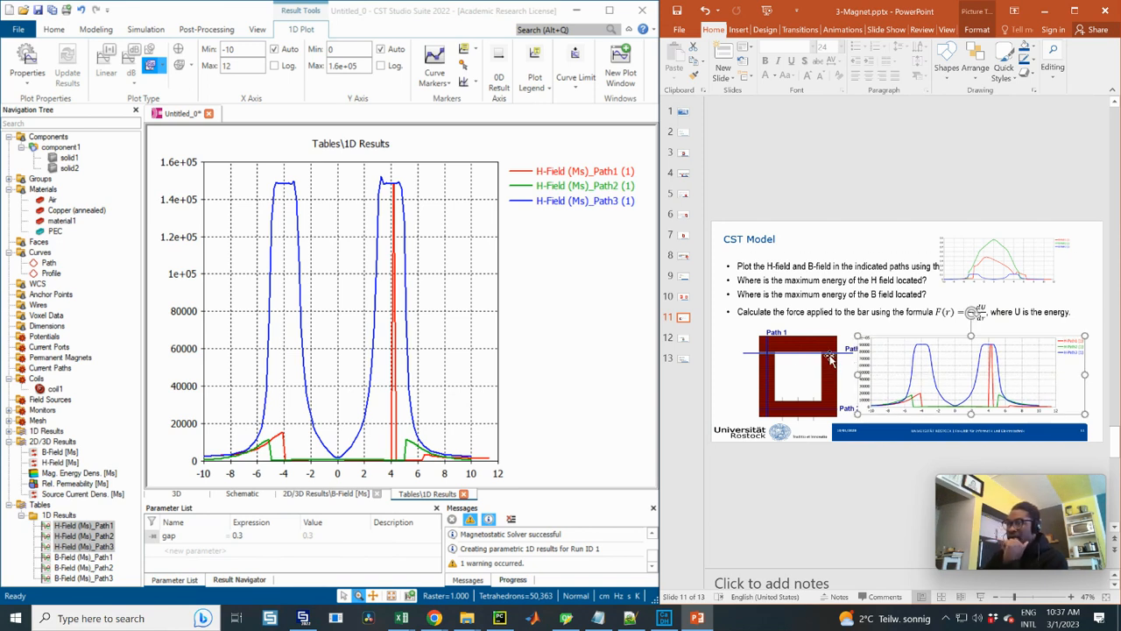
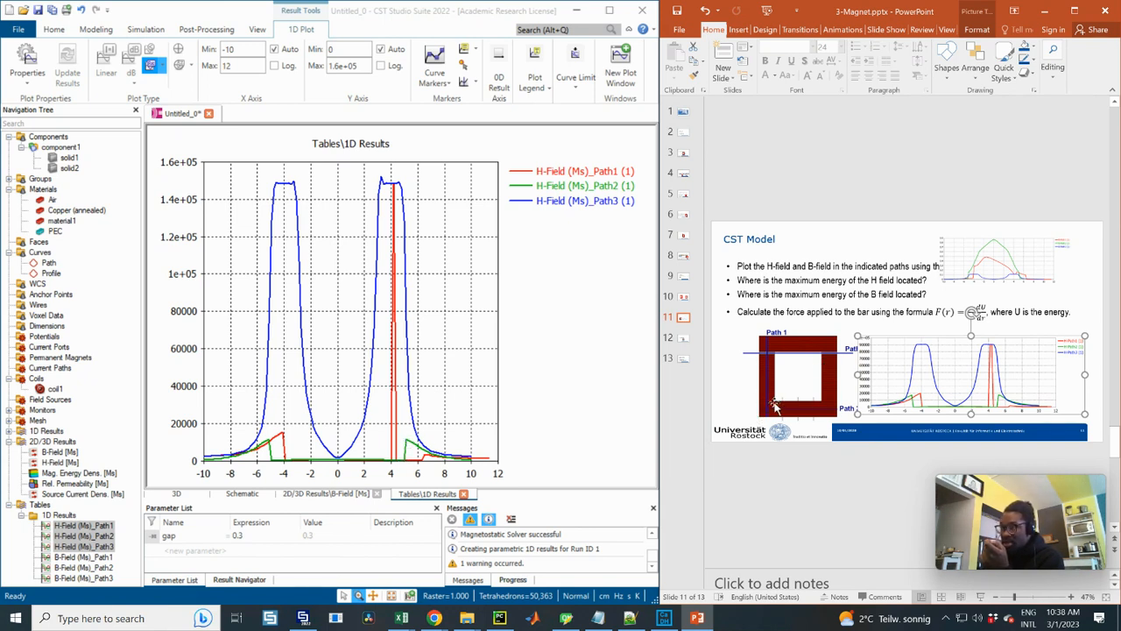
# Examine the low-value range of the combined H-field plot up close, then restore the full plot range
pyautogui.click(229, 423)
pyautogui.moveTo(210, 424); pyautogui.dragTo(490, 461)
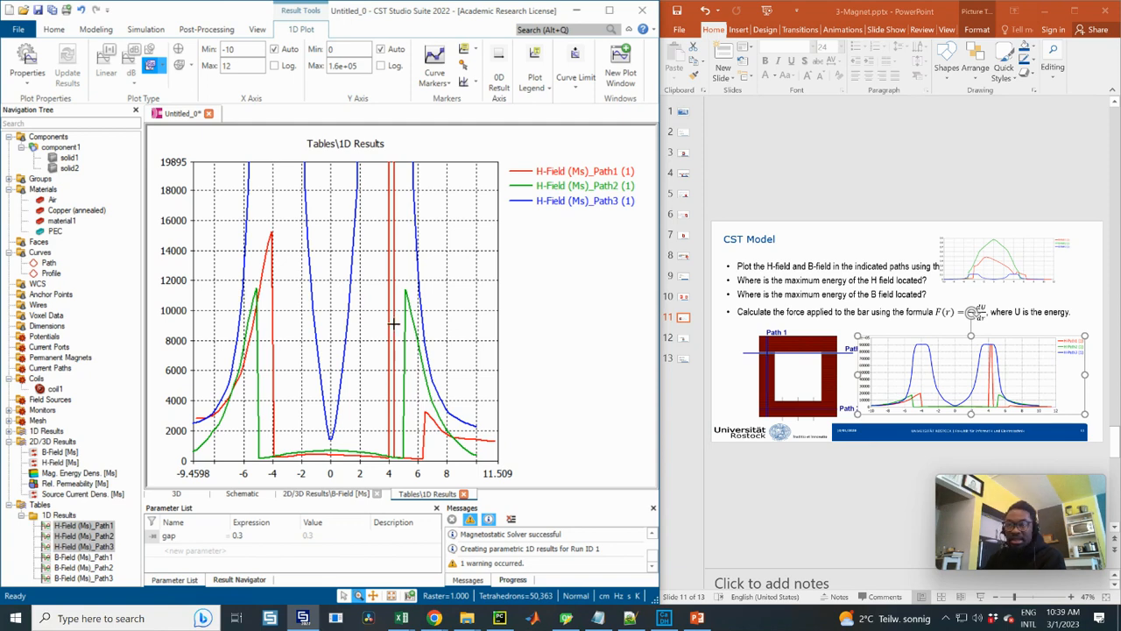
pyautogui.scroll(-3, 314, 313)
pyautogui.rightClick(368, 256)
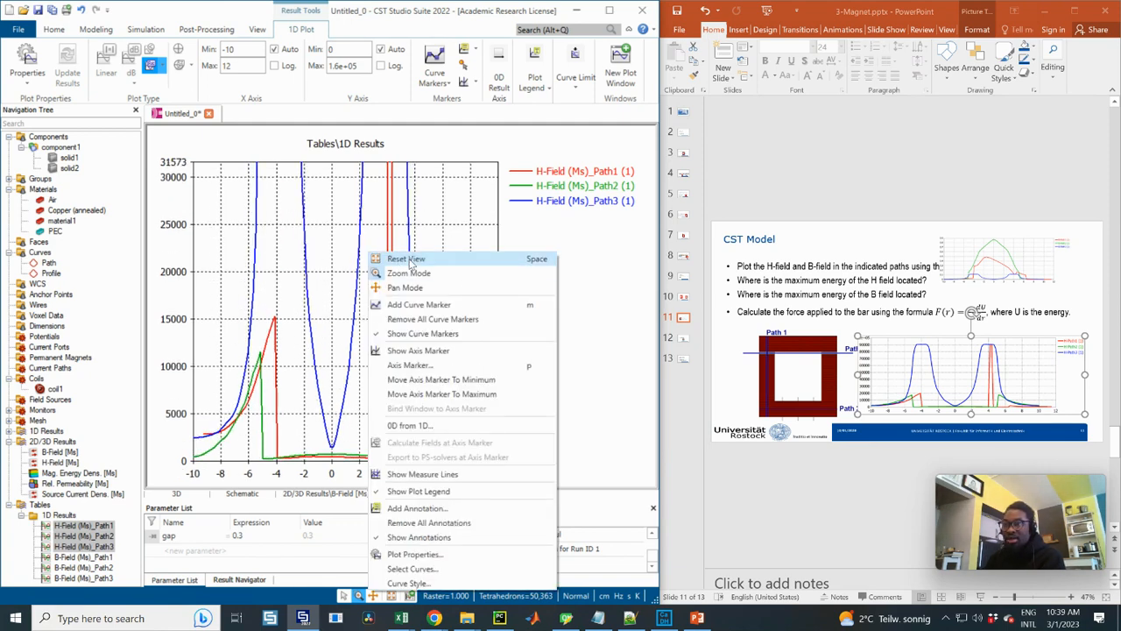
pyautogui.click(408, 226)
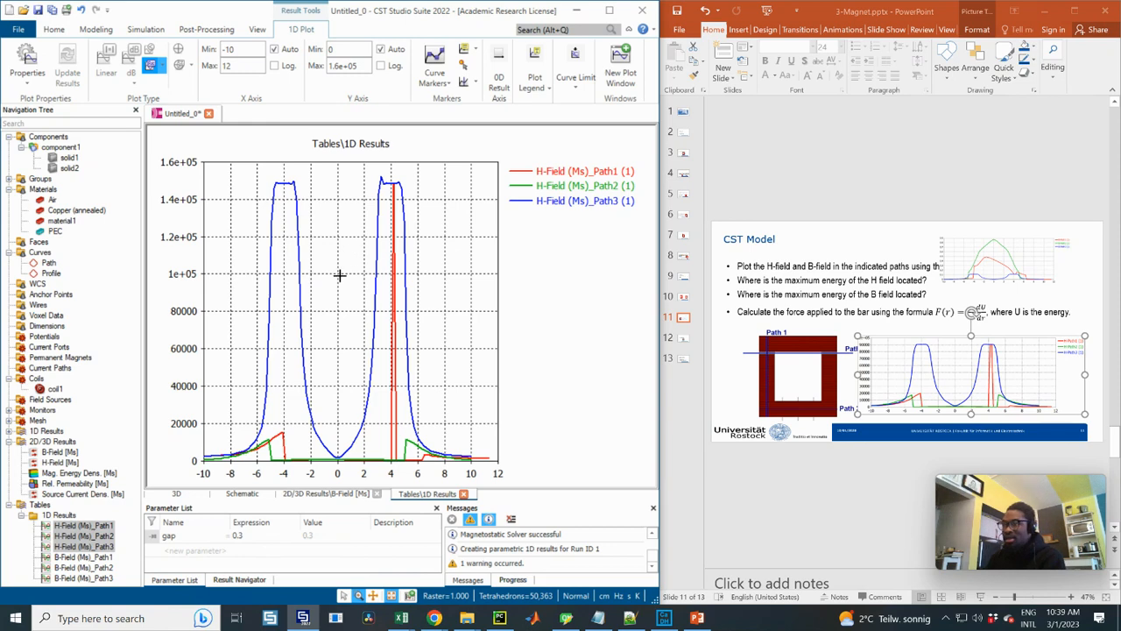
# Plot the B-Field (Ms) results of Path1, Path2 and Path3 together and move the reference B-field plot off the slide's bullet text
pyautogui.click(72, 557)
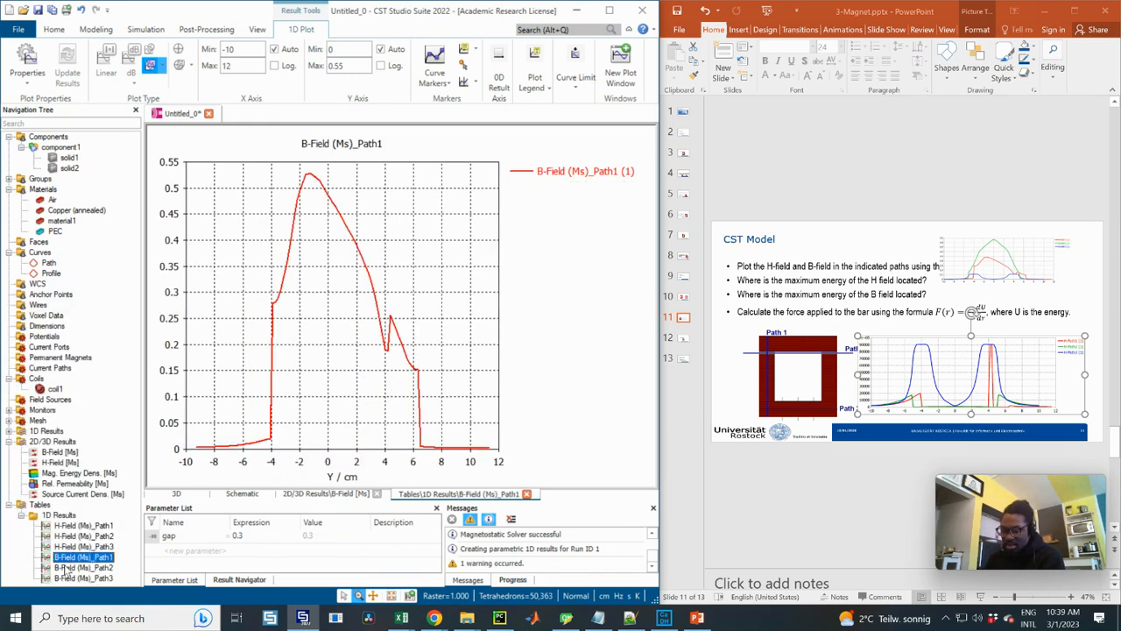
pyautogui.keyDown('shift'); pyautogui.click(72, 578); pyautogui.keyUp('shift')
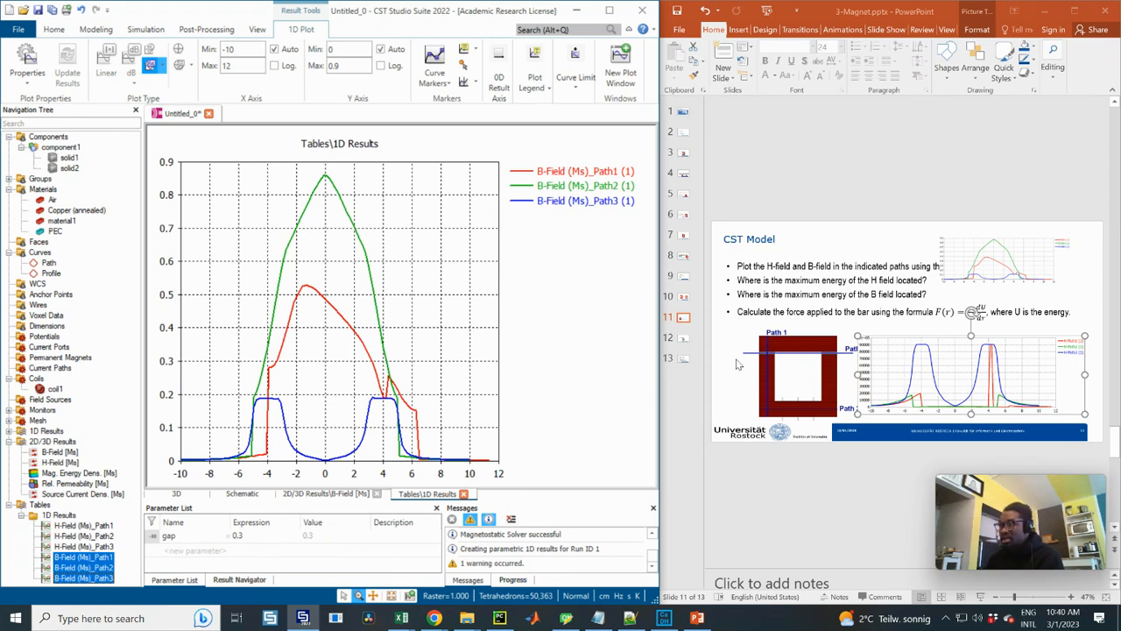
pyautogui.moveTo(988, 260); pyautogui.dragTo(951, 382)
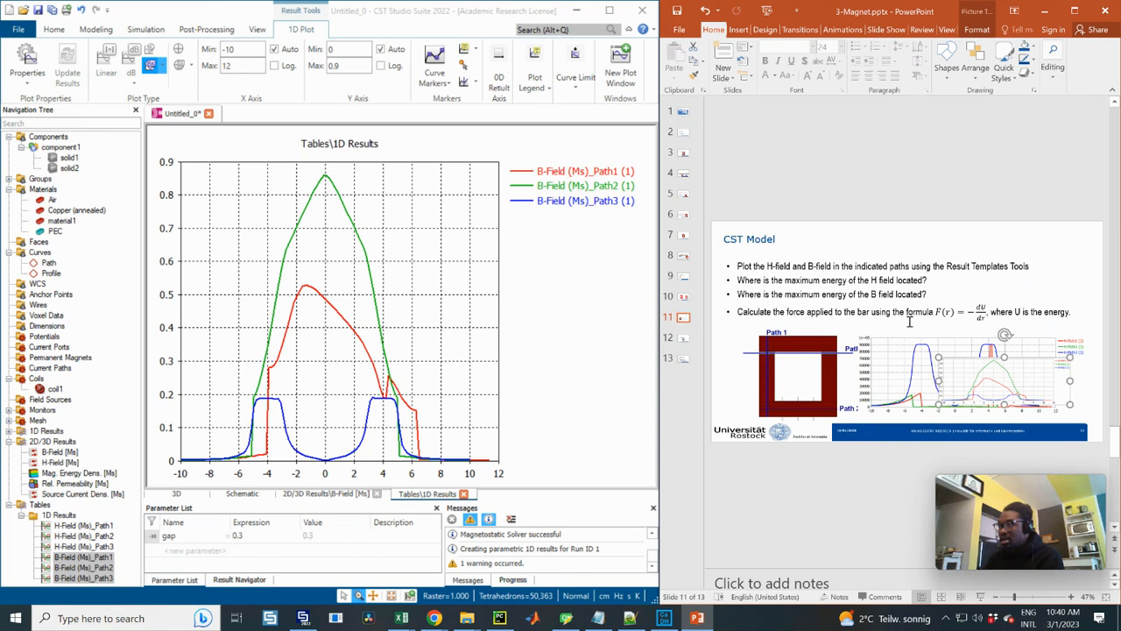
# Read the force formula bullet on the CST Model slide, then go to slide 12 with the symmetry and hexahedral mesh tasks
pyautogui.click(1062, 313)
pyautogui.click(1009, 313)
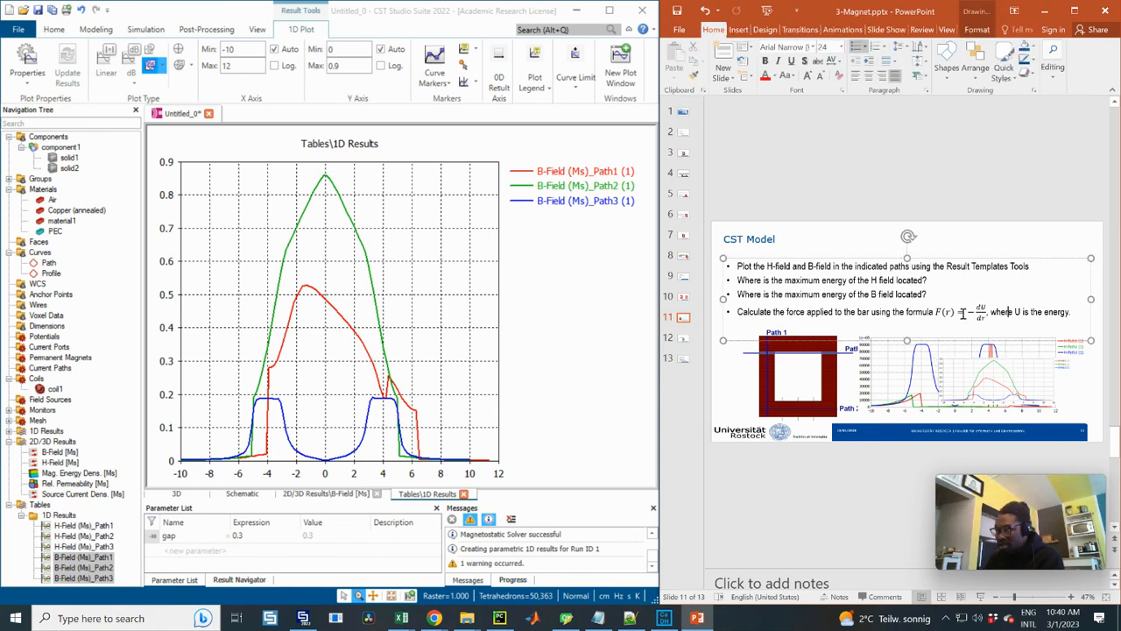
pyautogui.moveTo(737, 312); pyautogui.dragTo(1067, 313)
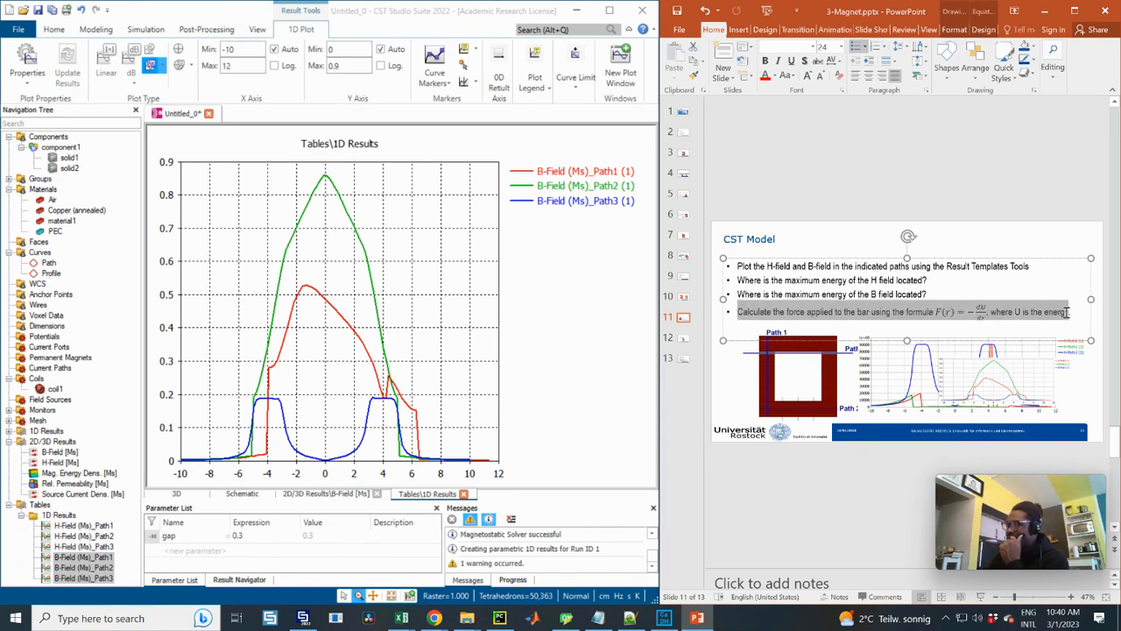
pyautogui.click(980, 313)
pyautogui.moveTo(987, 316); pyautogui.dragTo(988, 318)
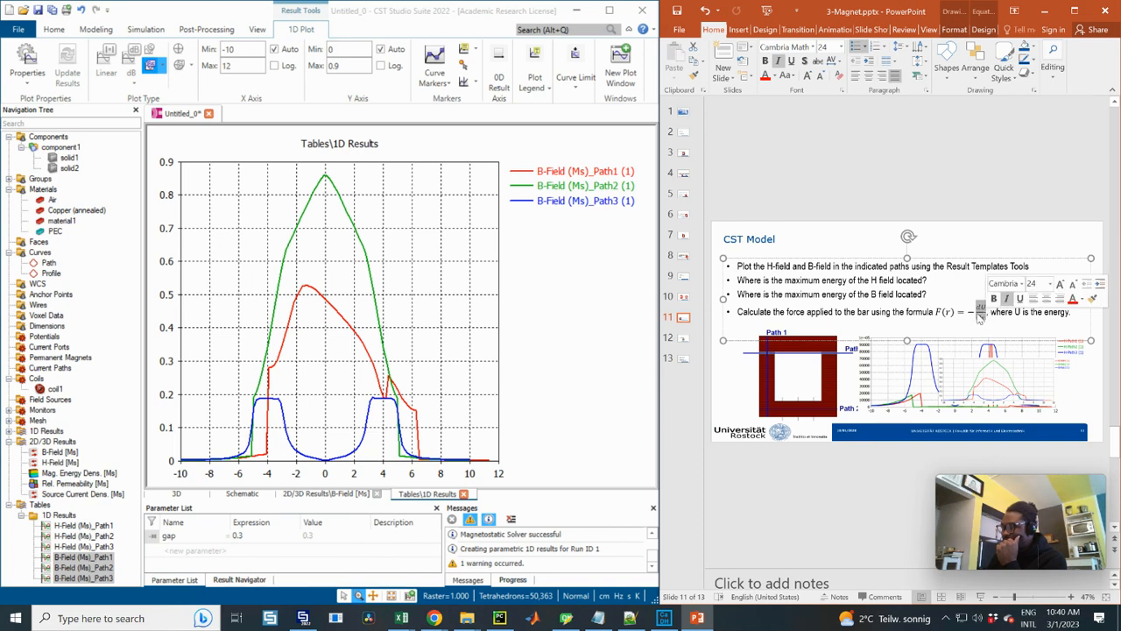
pyautogui.click(976, 314)
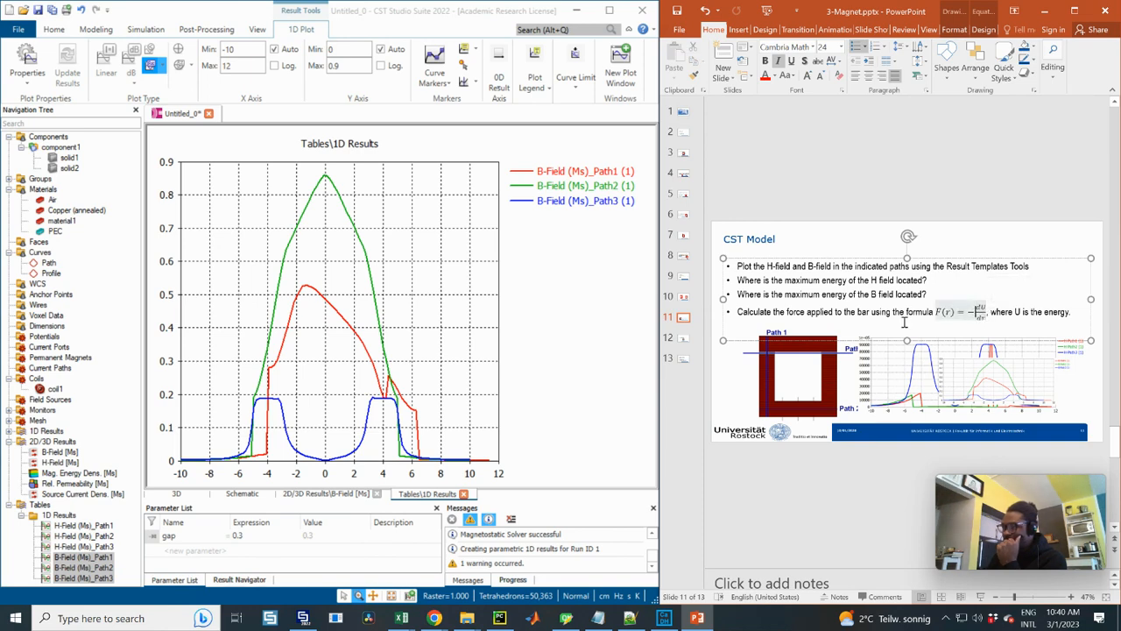
pyautogui.click(684, 339)
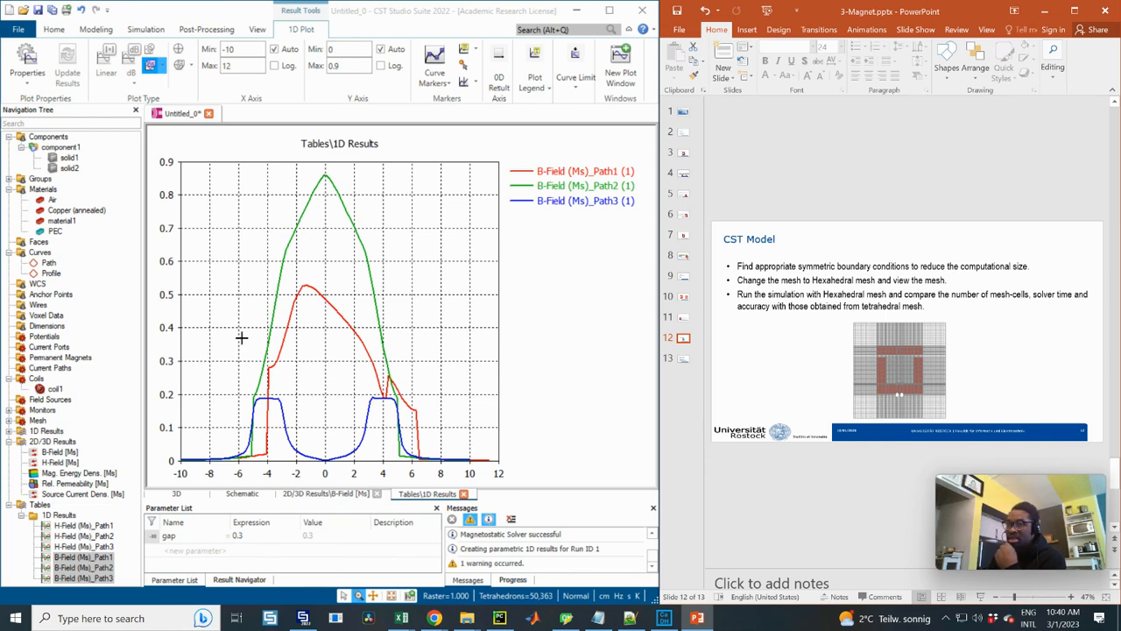
# Display the H-Field [Ms] 3D result and compare the arrow directions in the front, side and back views for symmetry planes
pyautogui.click(60, 463)
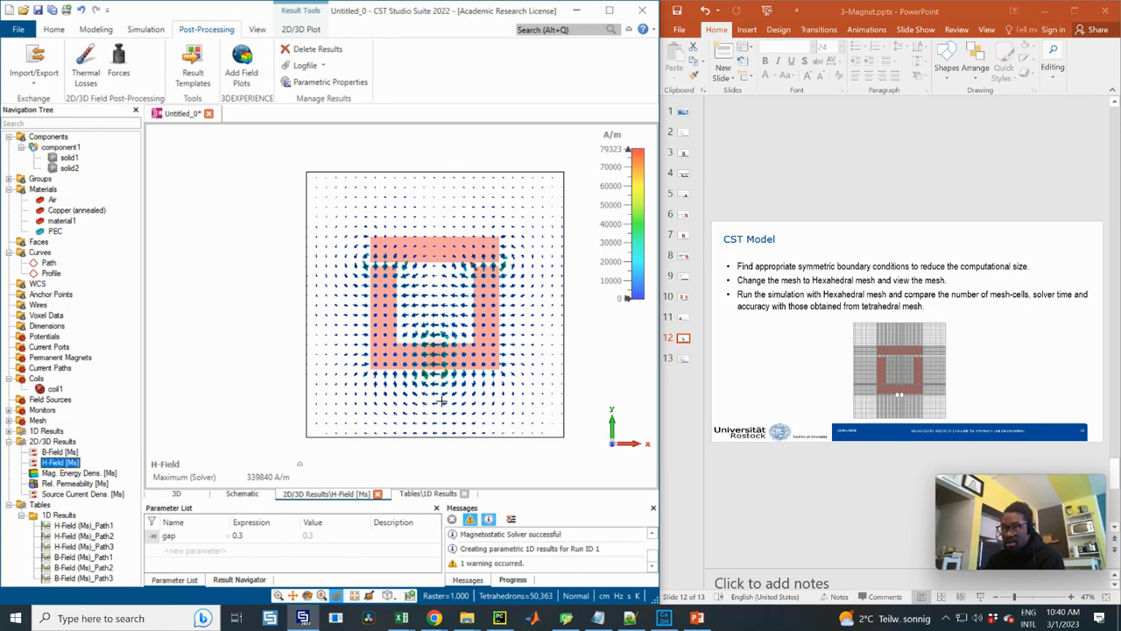
pyautogui.rightClick(435, 347)
pyautogui.click(402, 234)
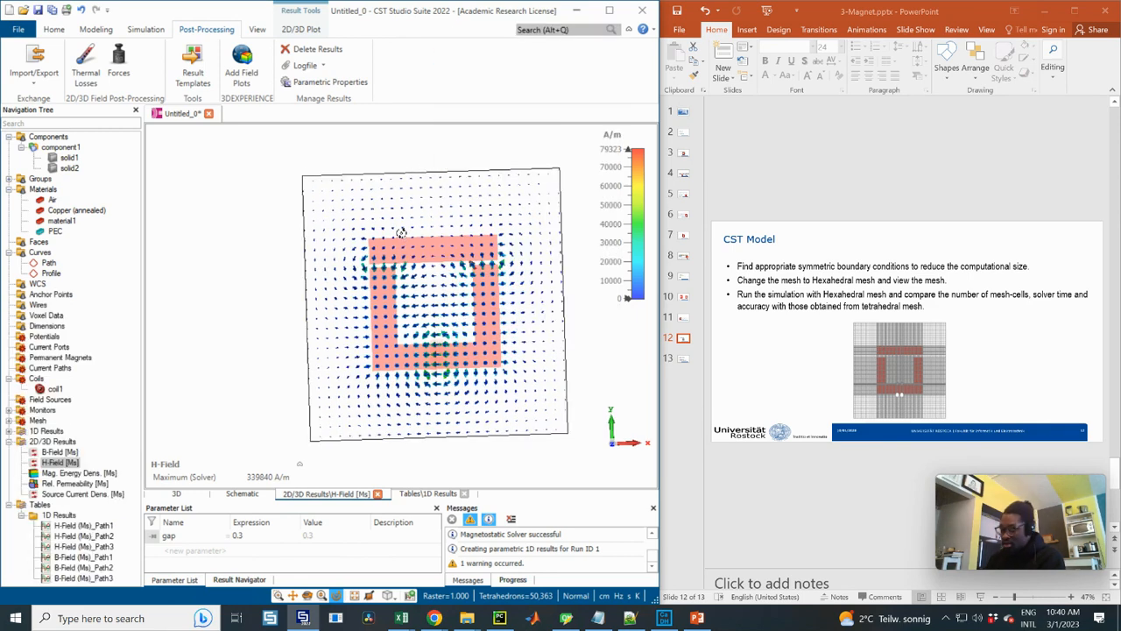
pyautogui.moveTo(397, 231); pyautogui.dragTo(452, 203)
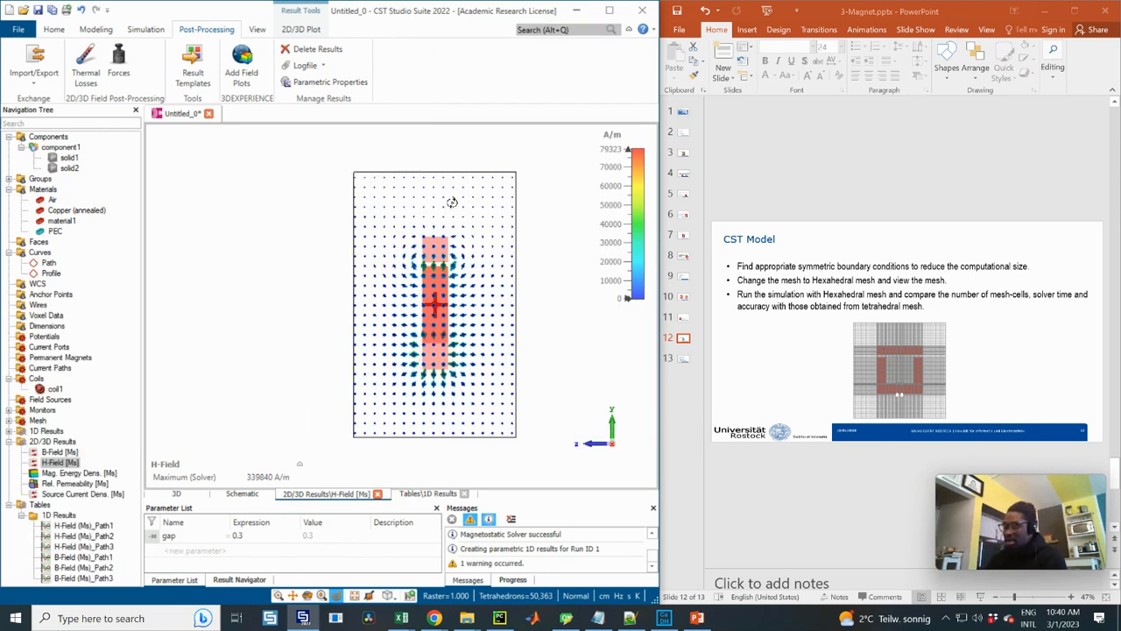
pyautogui.press('KP_3')
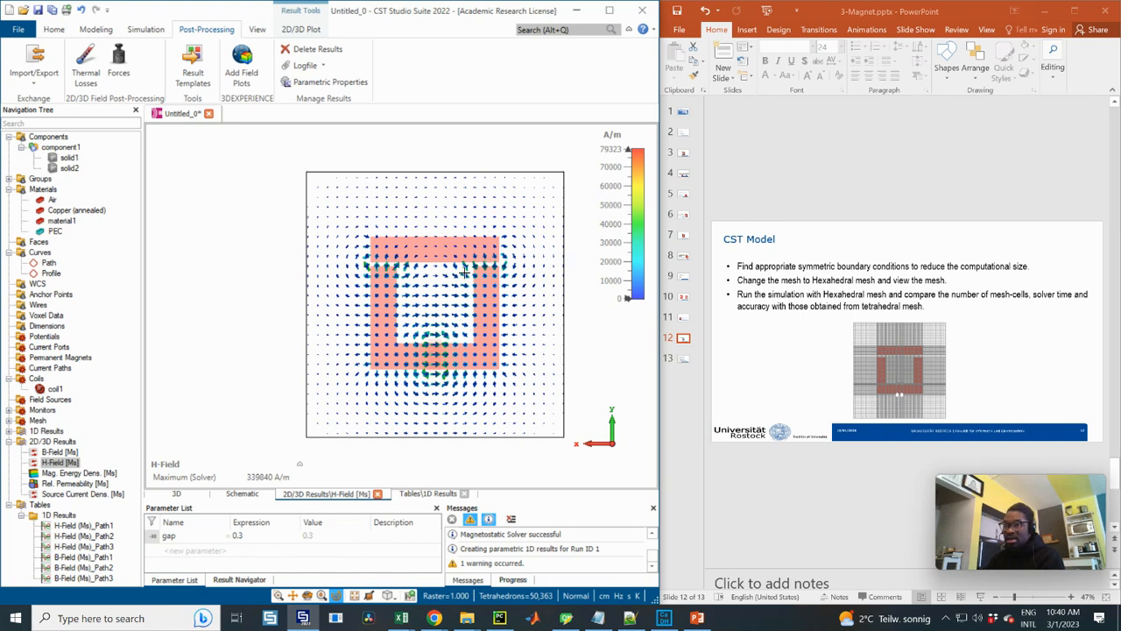
pyautogui.press('6')
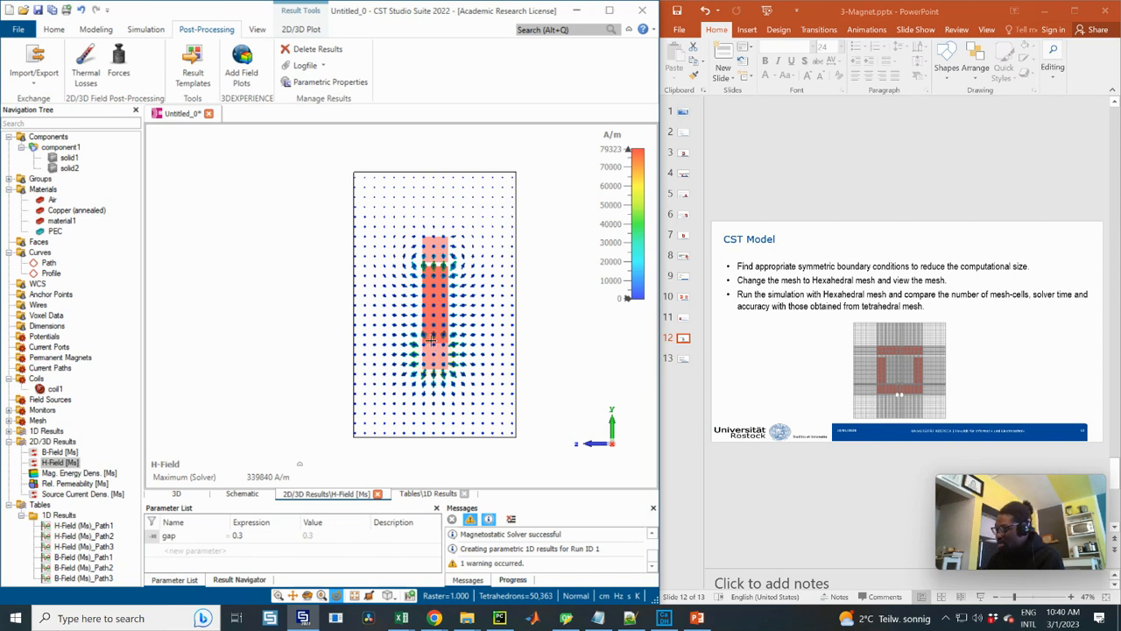
pyautogui.press('2')
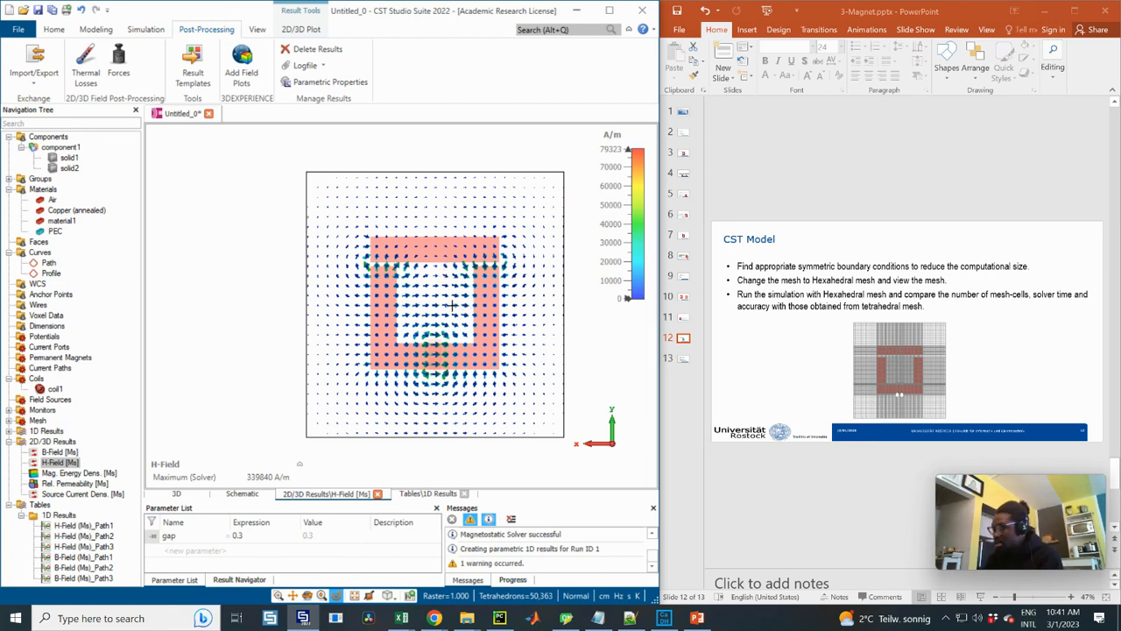
pyautogui.press('6')
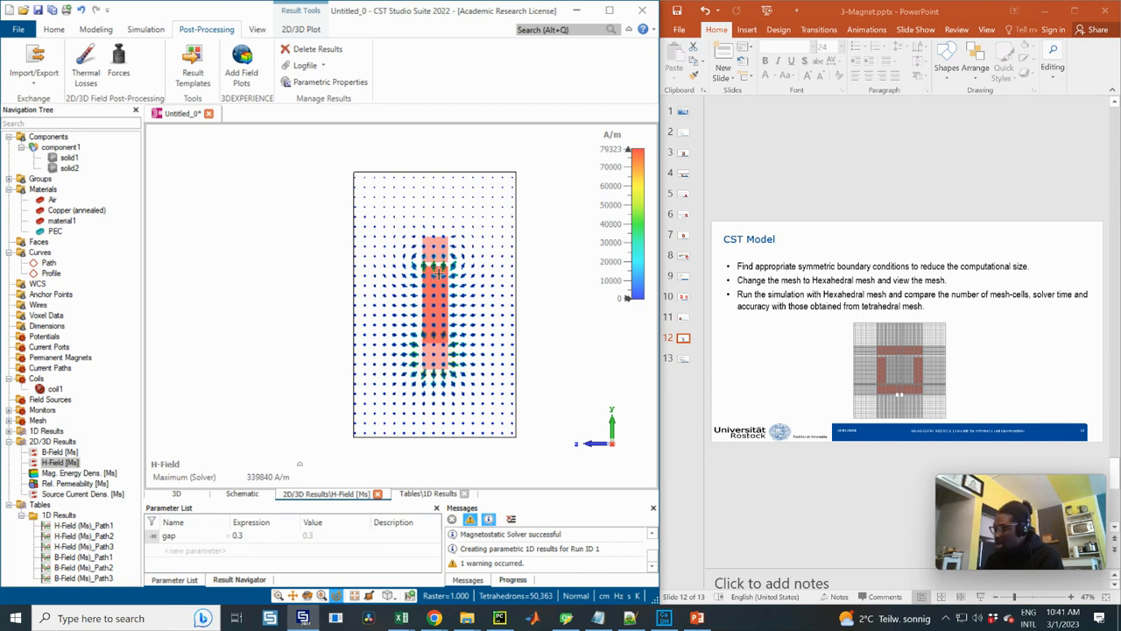
pyautogui.press('3')
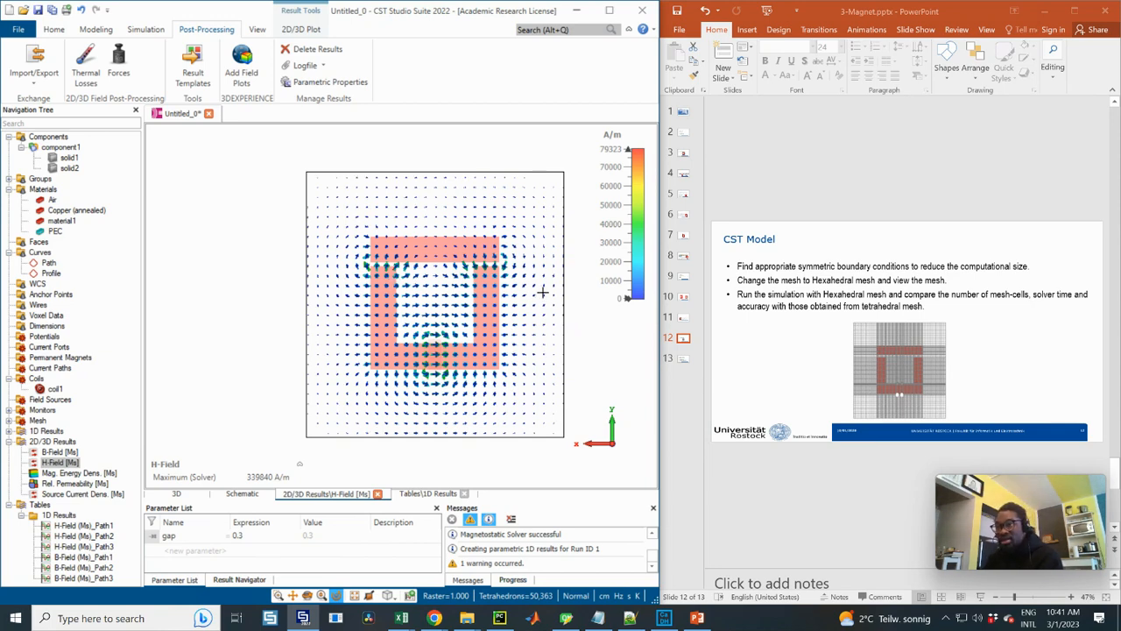
# Show the H-field only on the cutting plane normal to Z at position 0
pyautogui.moveTo(543, 290); pyautogui.dragTo(465, 296)
pyautogui.moveTo(159, 44)
pyautogui.mouseDown()
pyautogui.moveTo(172, 43)
pyautogui.moveTo(164, 38)
pyautogui.mouseUp()
pyautogui.click(149, 31)
pyautogui.click(298, 29)
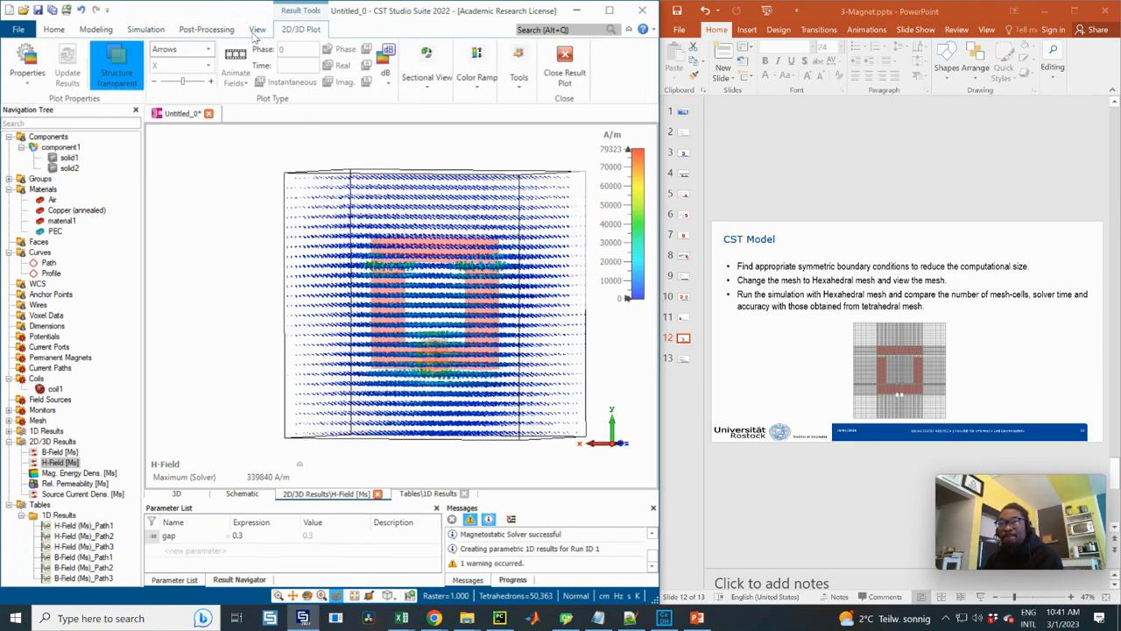
pyautogui.click(255, 32)
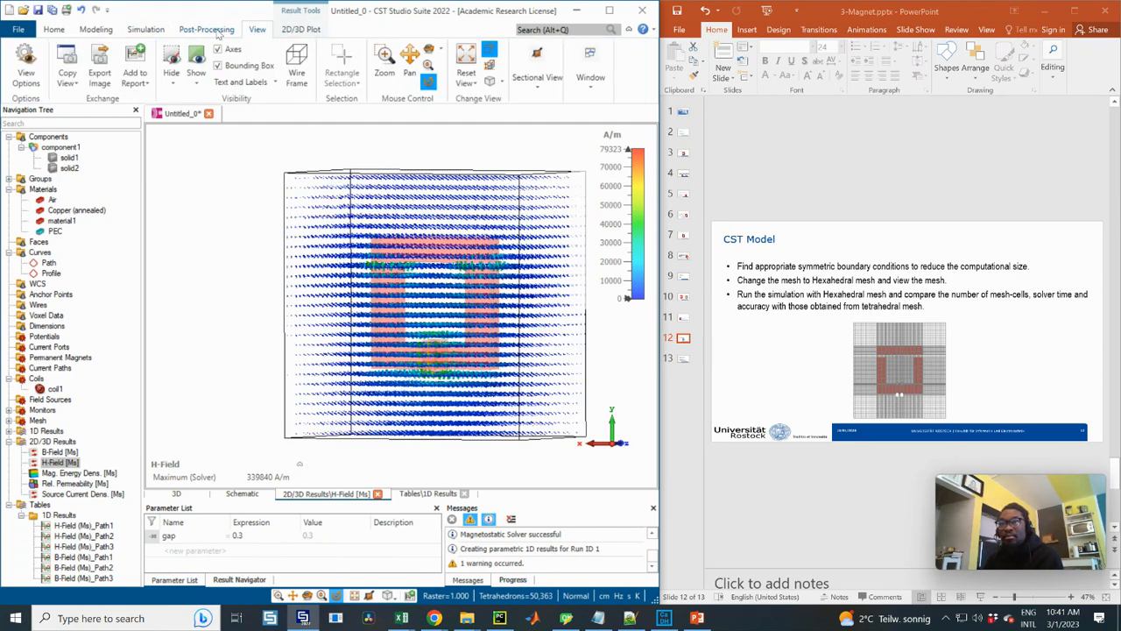
pyautogui.click(215, 32)
pyautogui.click(148, 30)
pyautogui.click(298, 30)
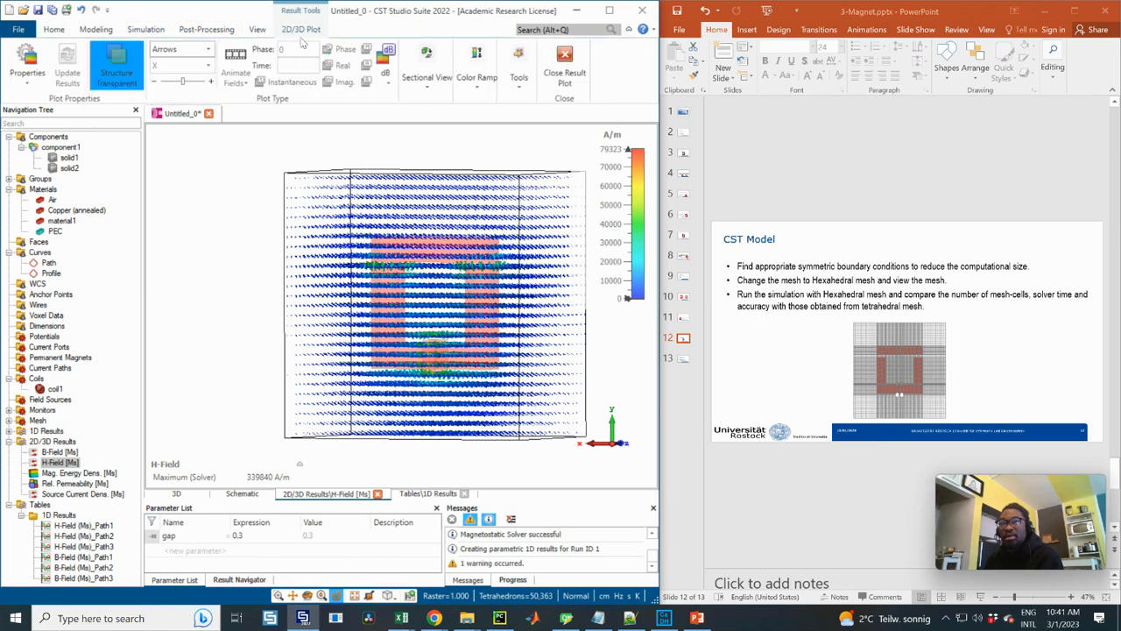
pyautogui.click(427, 69)
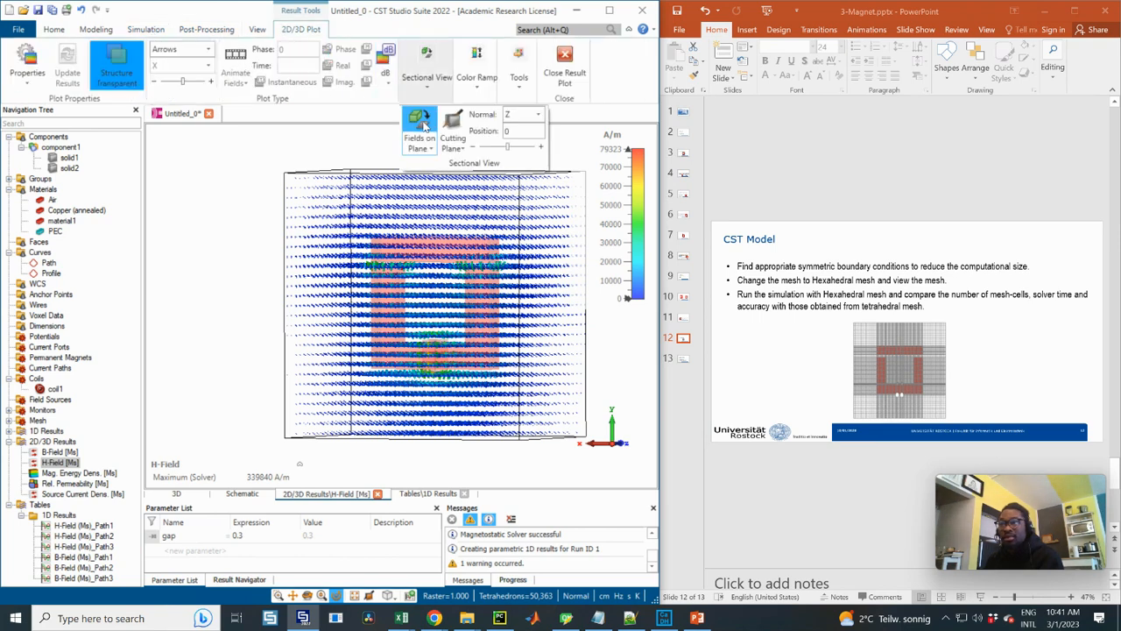
pyautogui.click(419, 127)
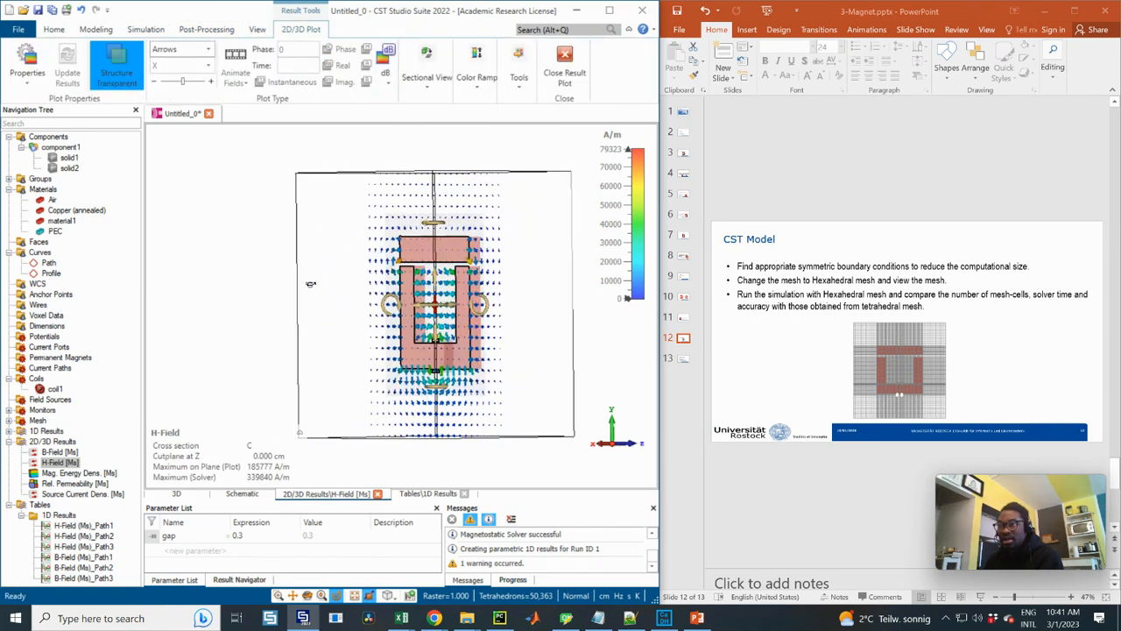
pyautogui.moveTo(311, 284); pyautogui.dragTo(314, 298)
# Hide the bounding box and inspect the H-field arrows on the Z cutting plane from different angles
pyautogui.click(260, 32)
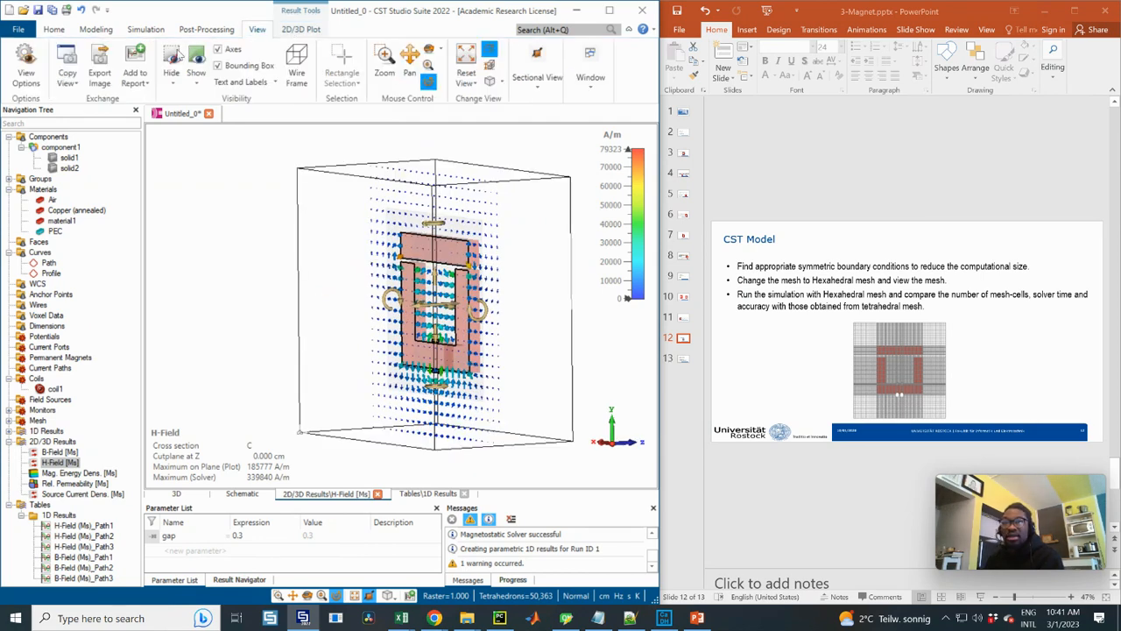
pyautogui.click(221, 65)
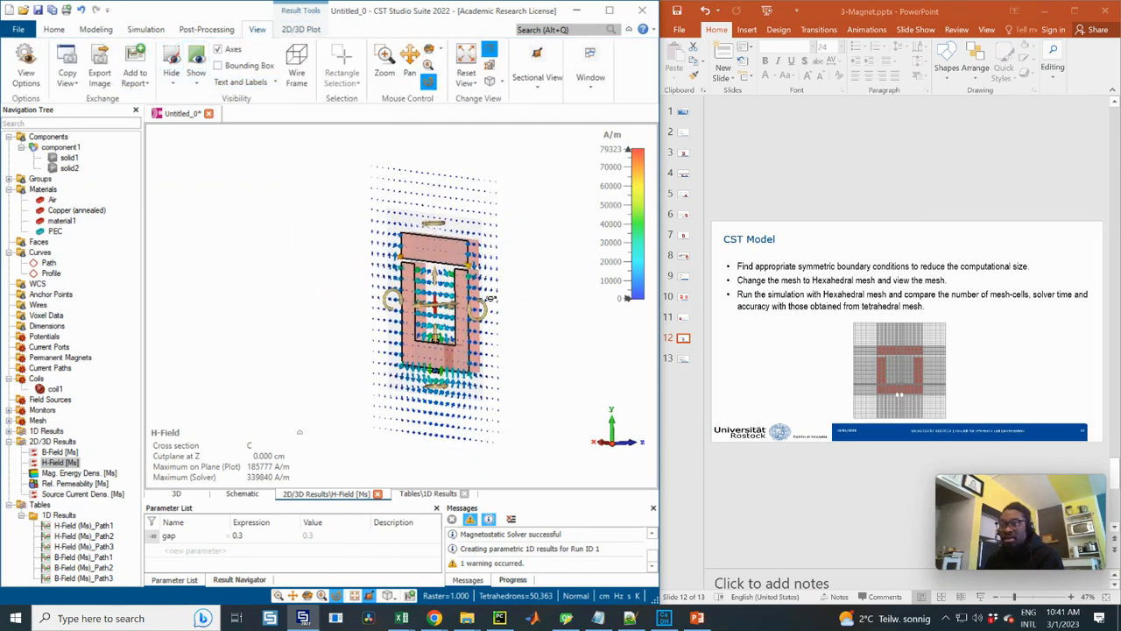
pyautogui.moveTo(490, 298); pyautogui.dragTo(445, 226)
pyautogui.moveTo(440, 281)
pyautogui.mouseDown()
pyautogui.moveTo(478, 279)
pyautogui.moveTo(442, 281)
pyautogui.mouseUp()
pyautogui.moveTo(388, 307); pyautogui.dragTo(358, 218)
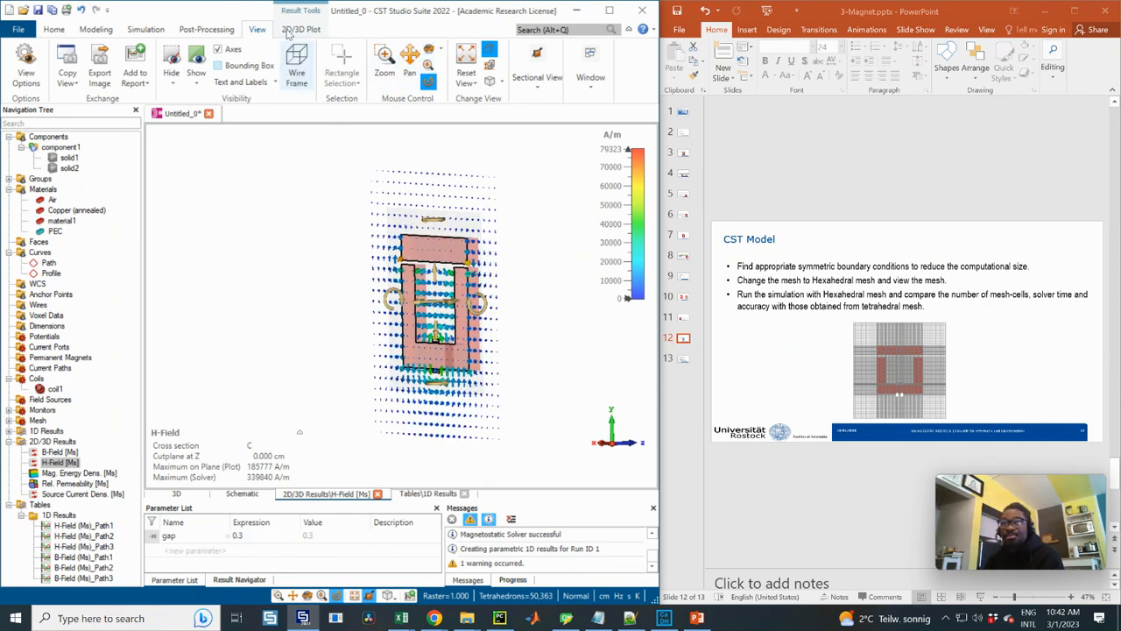
# Activate Cross Section A normal to X at position 0 for the H-field and deactivate Cross Section C
pyautogui.click(300, 29)
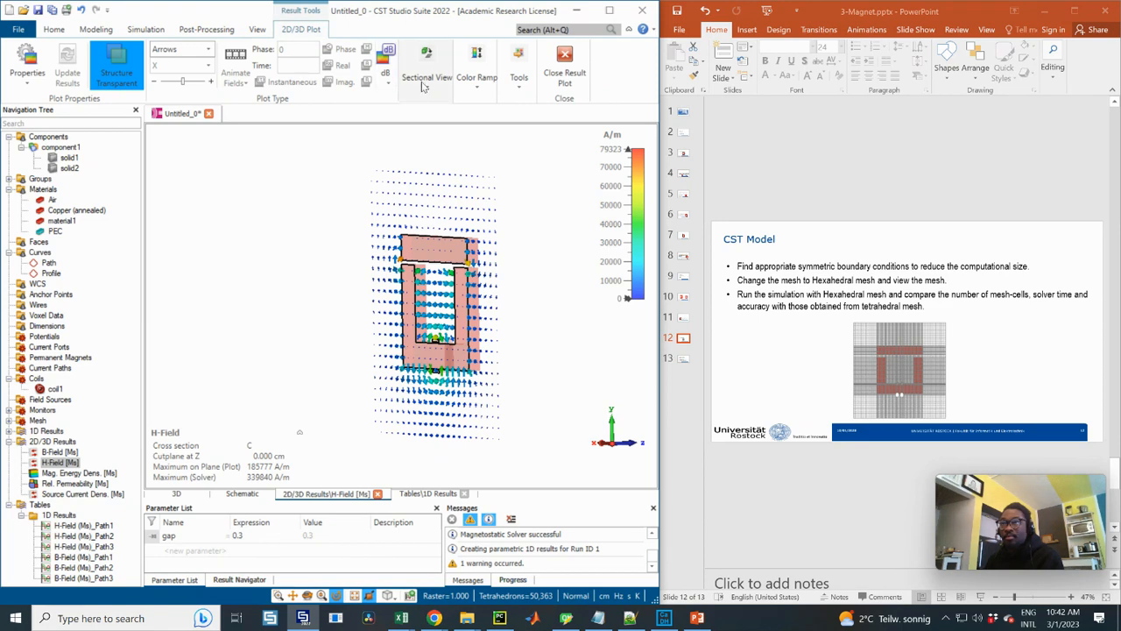
pyautogui.click(427, 81)
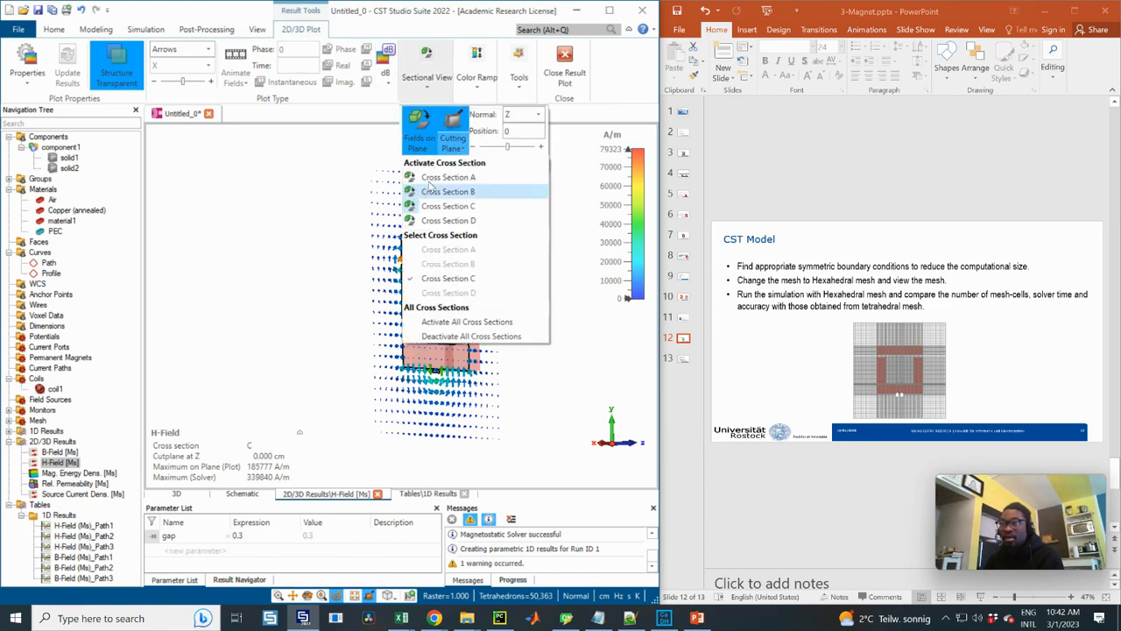
pyautogui.click(428, 178)
pyautogui.click(426, 79)
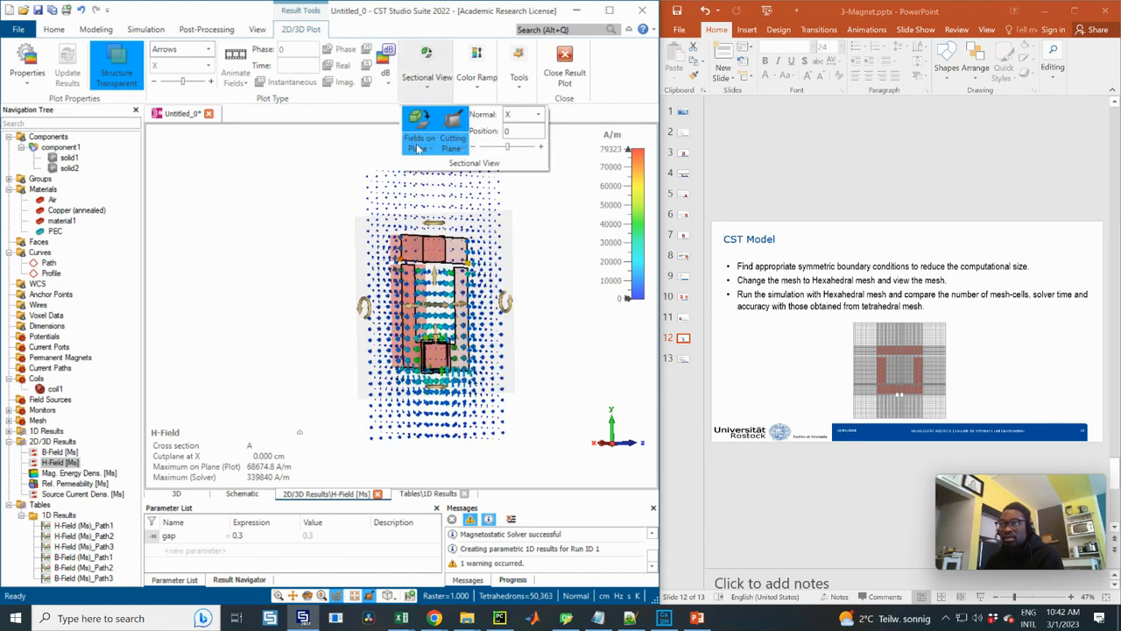
pyautogui.click(427, 148)
pyautogui.click(431, 207)
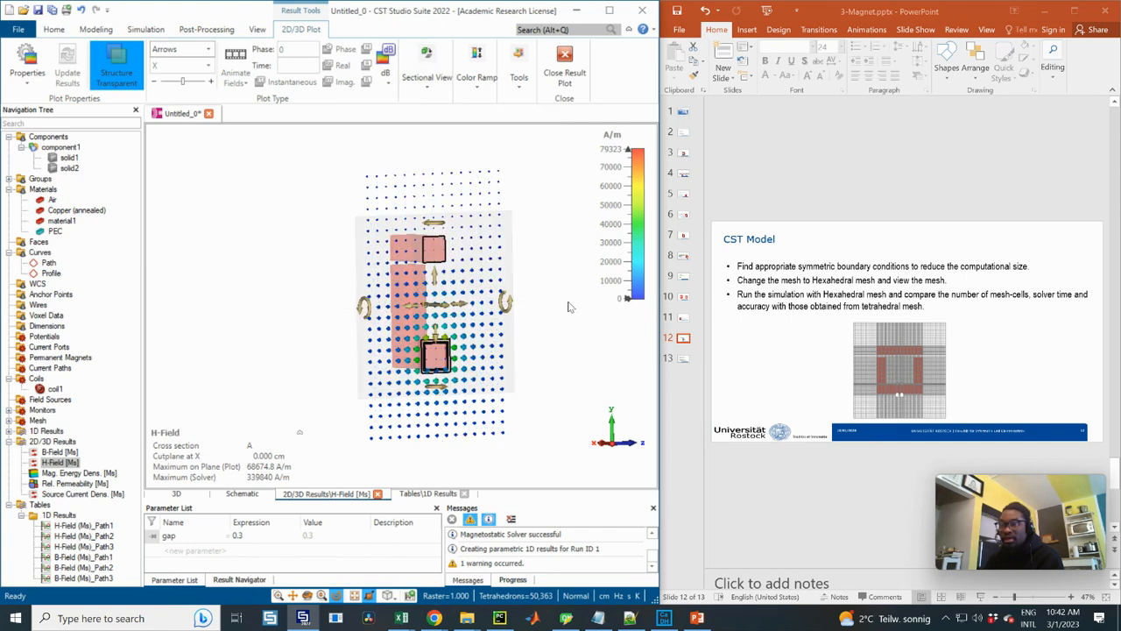
# Examine the H-field direction relative to the X cutting plane from the side and at oblique angles
pyautogui.keyDown('ctrl'); pyautogui.moveTo(531, 261); pyautogui.dragTo(452, 311); pyautogui.keyUp('ctrl')
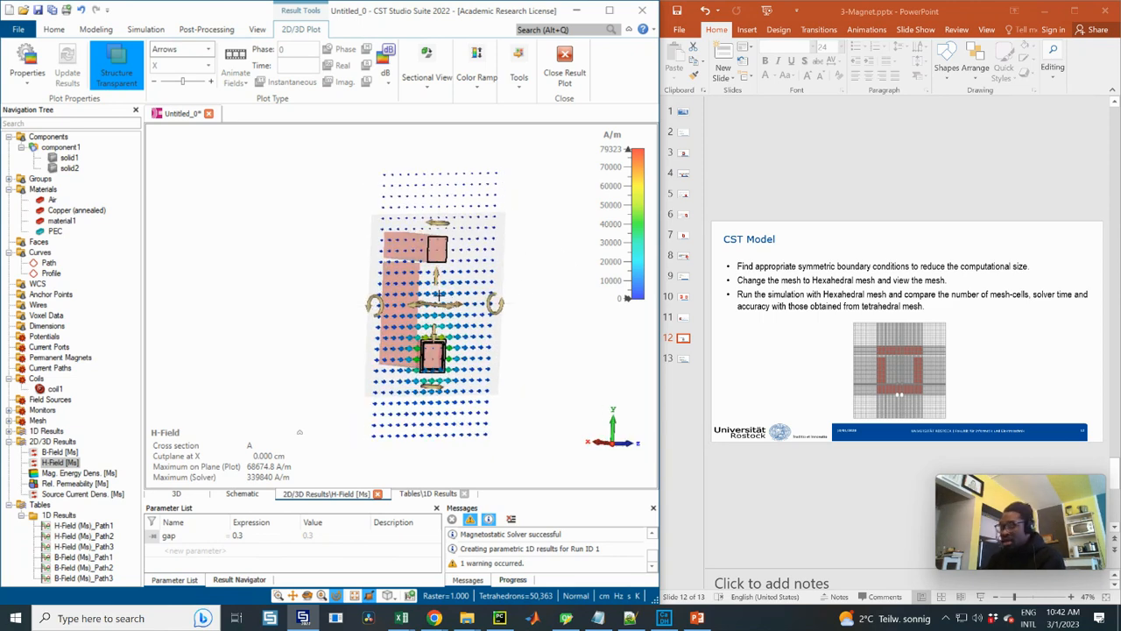
pyautogui.press('6')
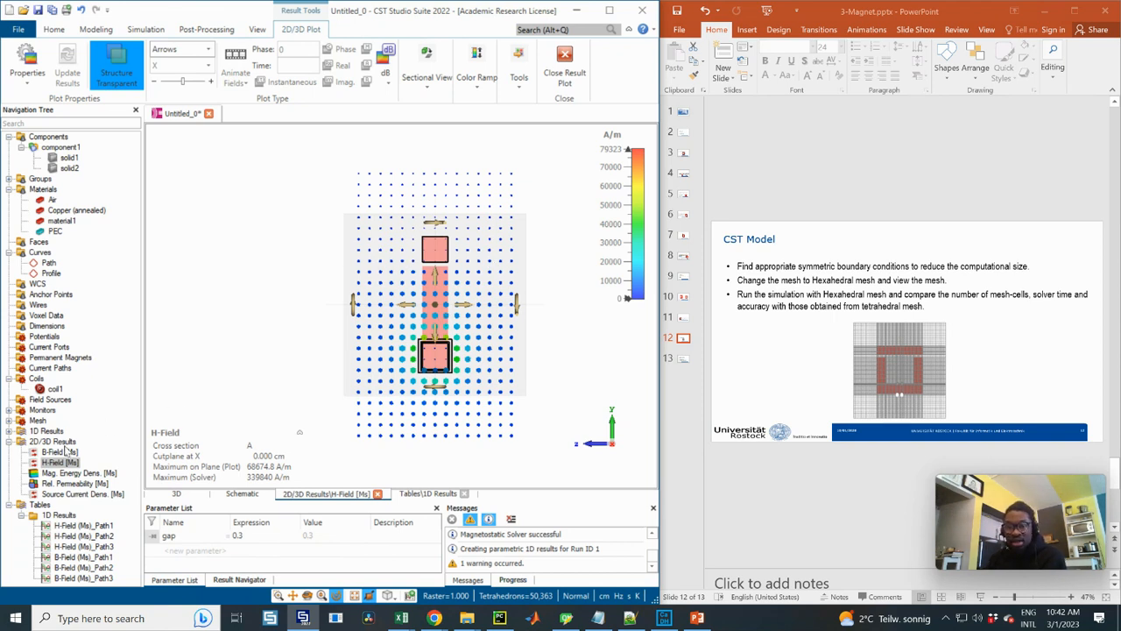
pyautogui.click(59, 463)
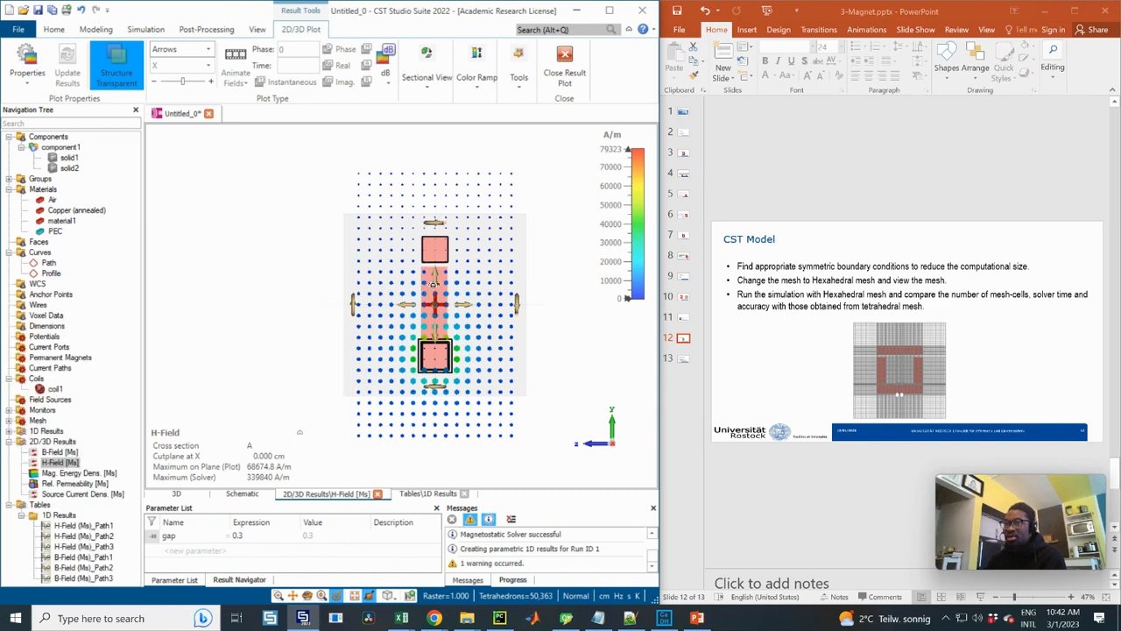
pyautogui.moveTo(382, 305); pyautogui.dragTo(467, 257)
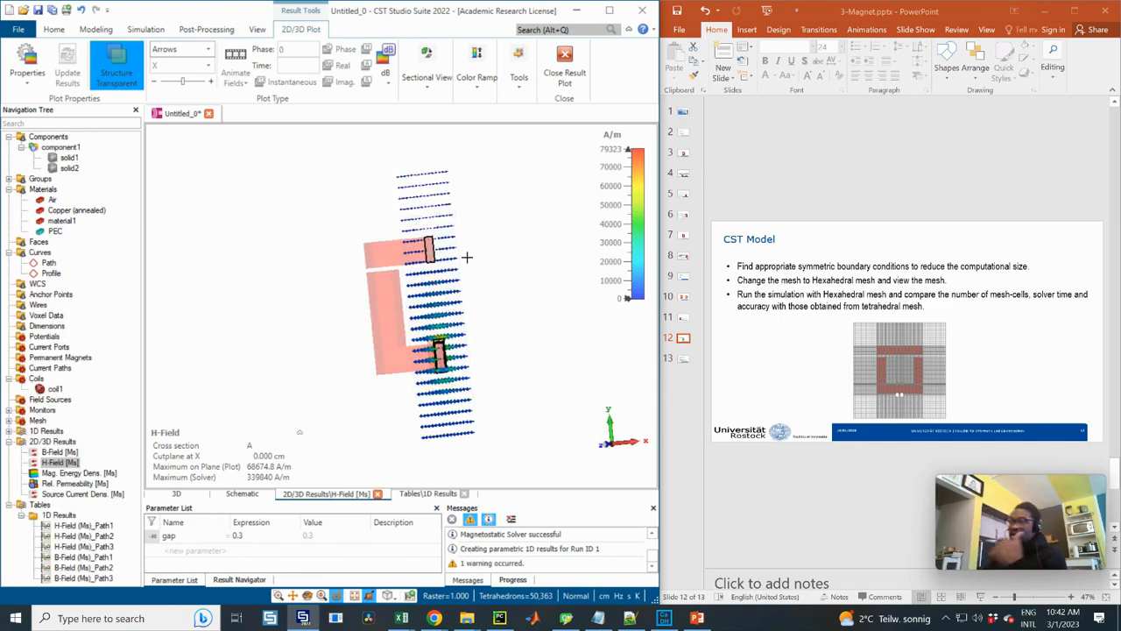
# Deactivate Cross Section A and view the full H-field arrow plot of the magnet from the Z direction
pyautogui.click(435, 84)
pyautogui.click(420, 119)
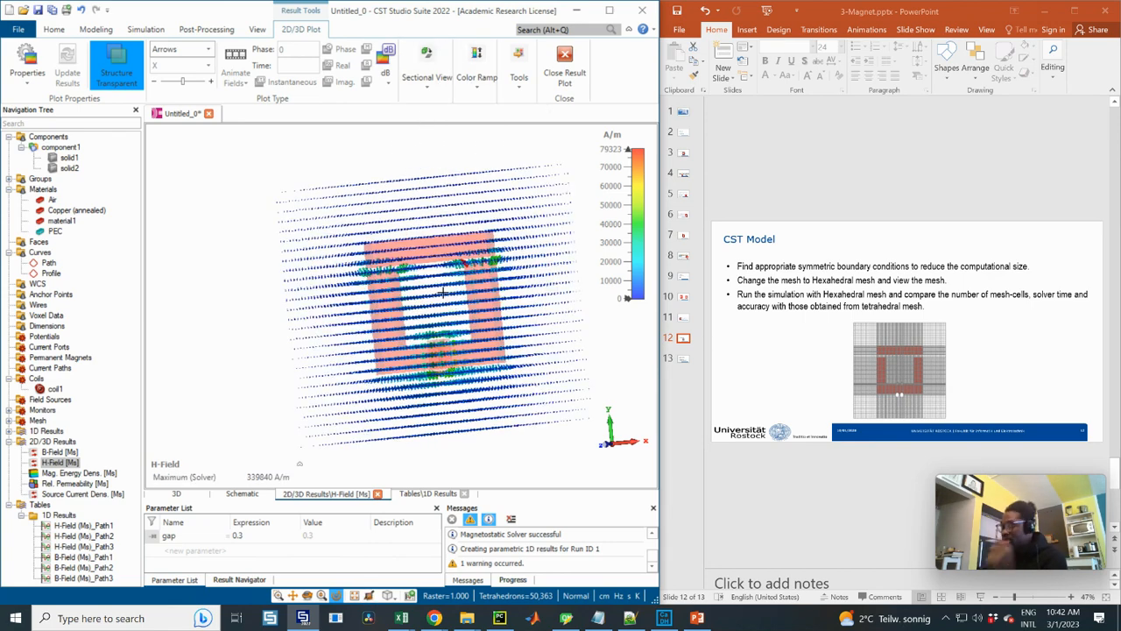
pyautogui.press('6')
pyautogui.press('3')
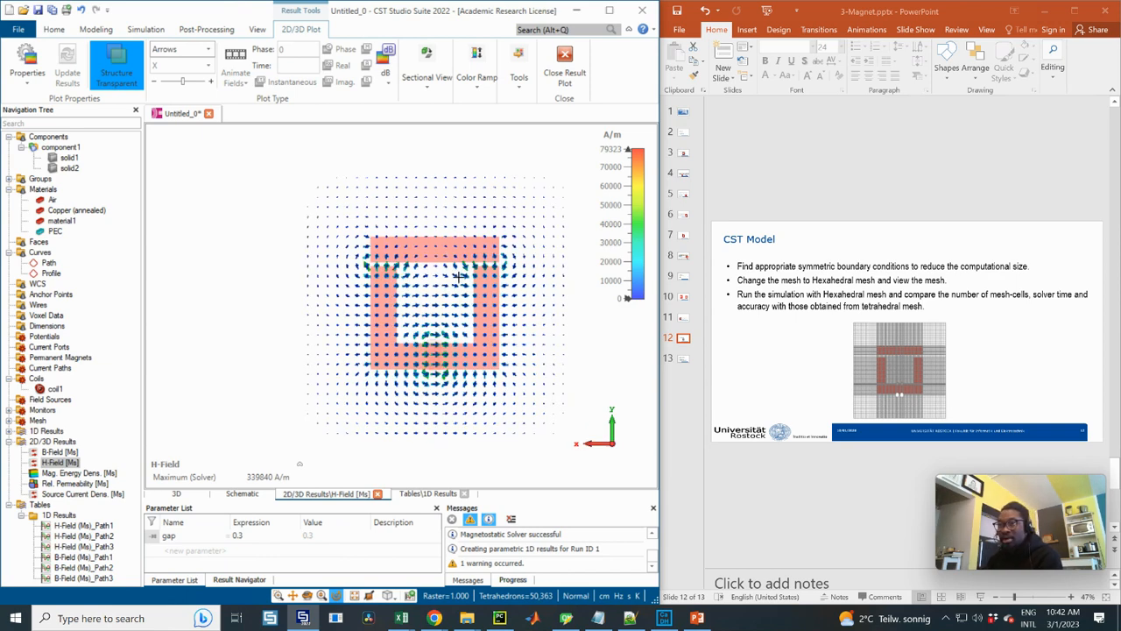
pyautogui.scroll(1, 460, 277)
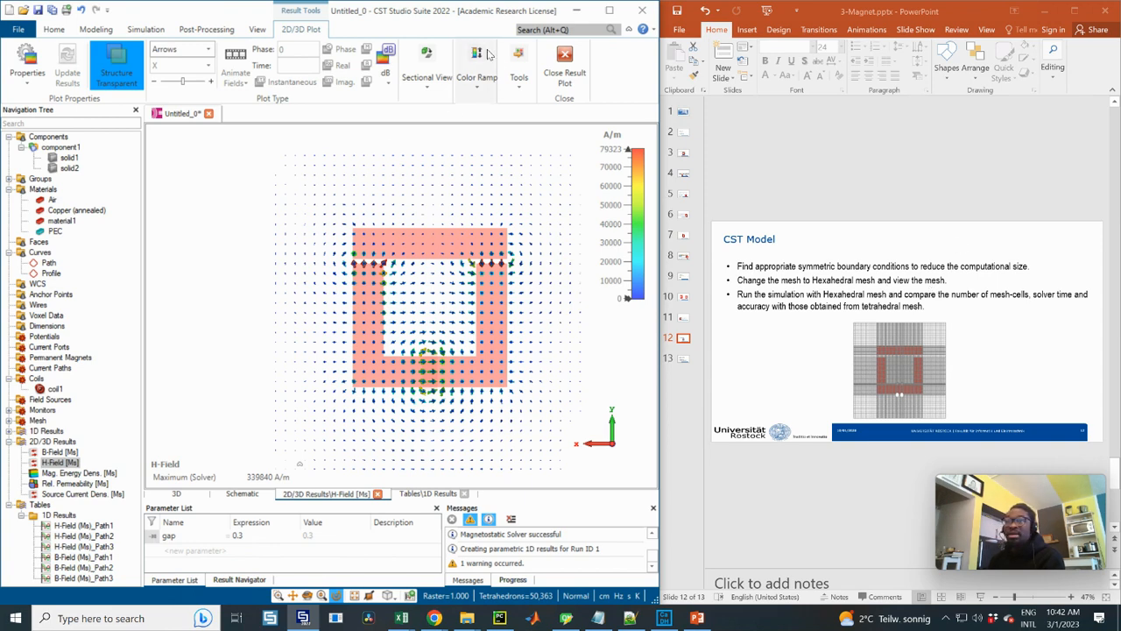
# Change the mesh type to Hexahedral and generate the mesh with 20 cells per max model box edge near the model
pyautogui.click(204, 28)
pyautogui.click(146, 29)
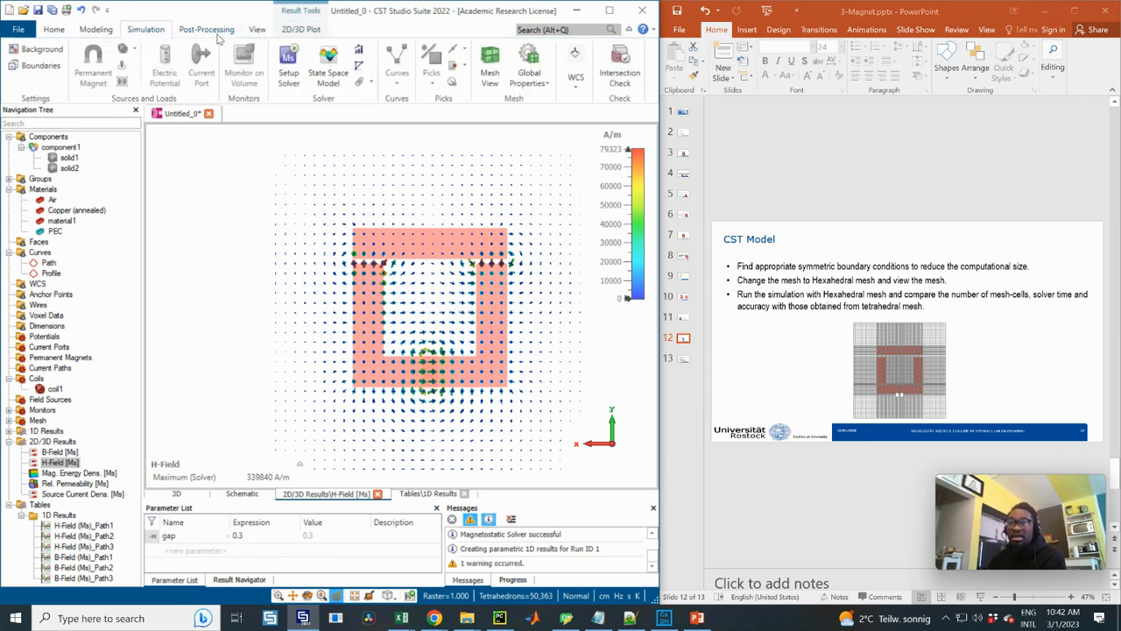
pyautogui.click(535, 84)
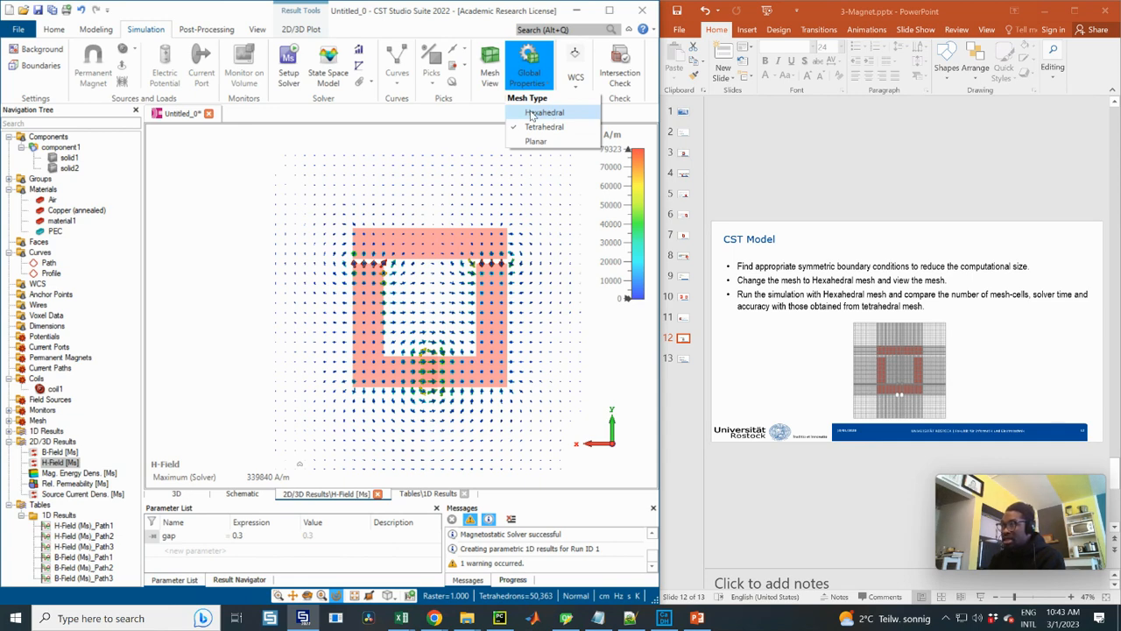
pyautogui.click(541, 114)
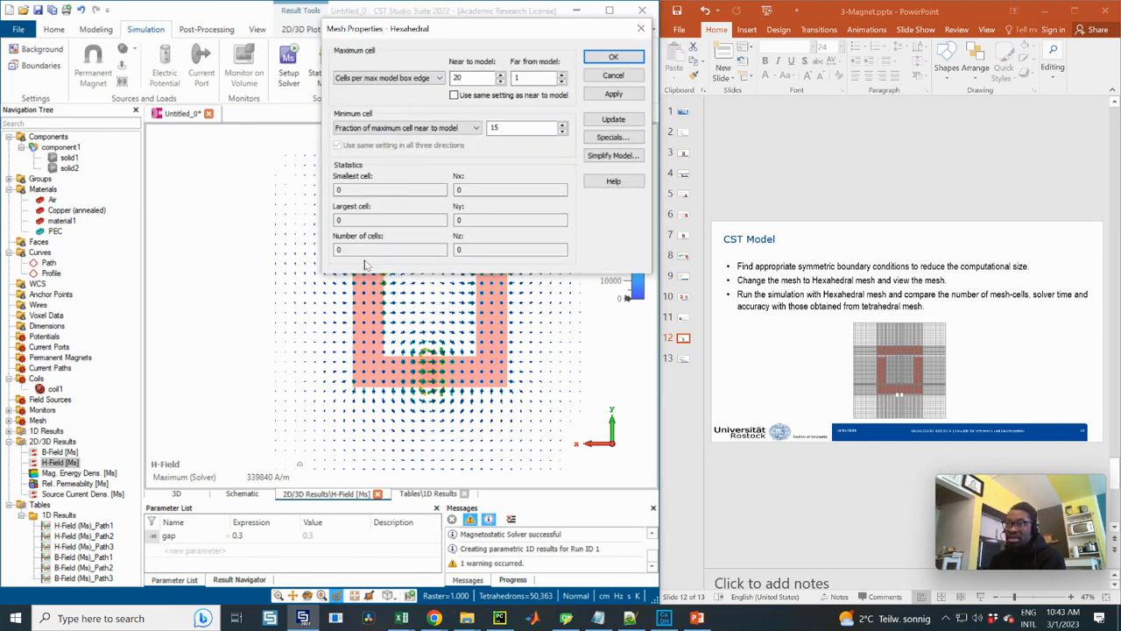
pyautogui.click(613, 119)
pyautogui.click(418, 214)
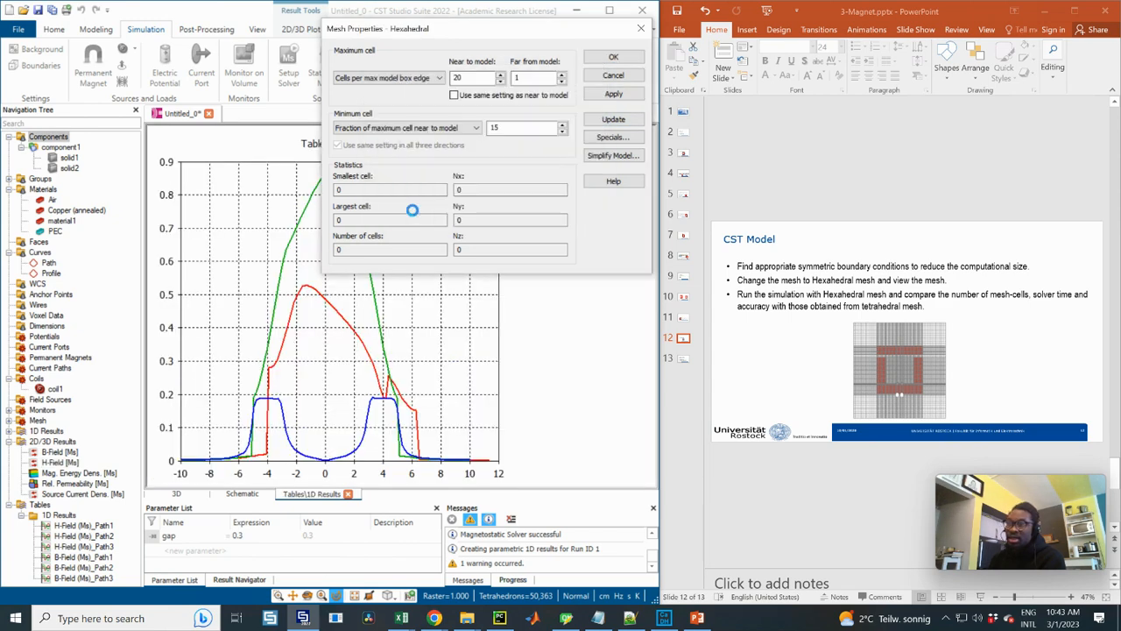
pyautogui.click(613, 56)
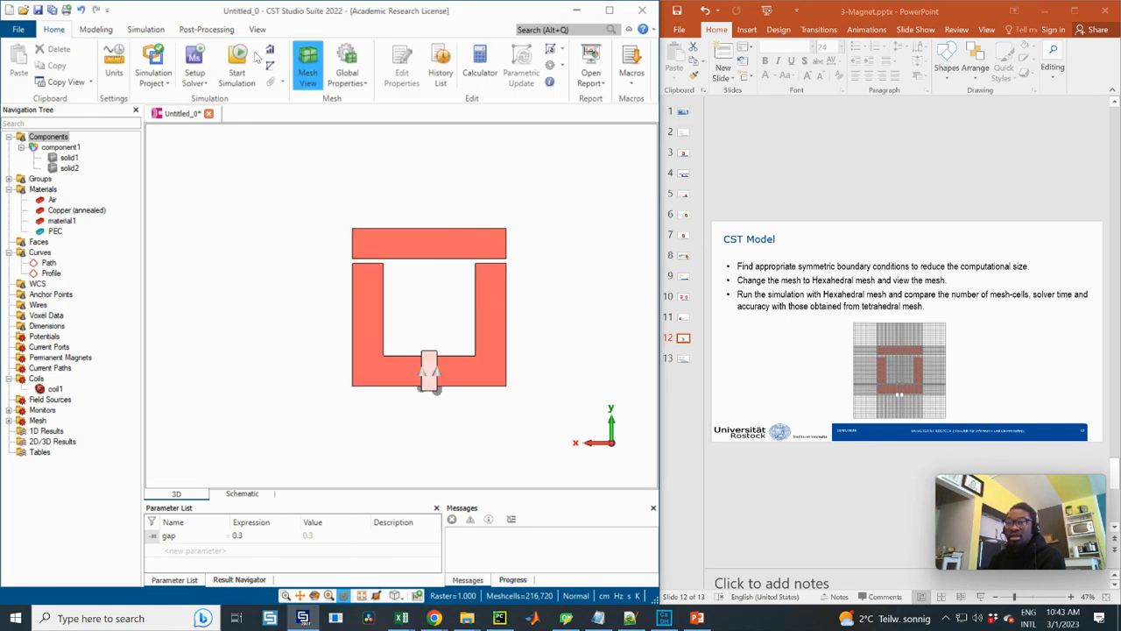
pyautogui.click(256, 29)
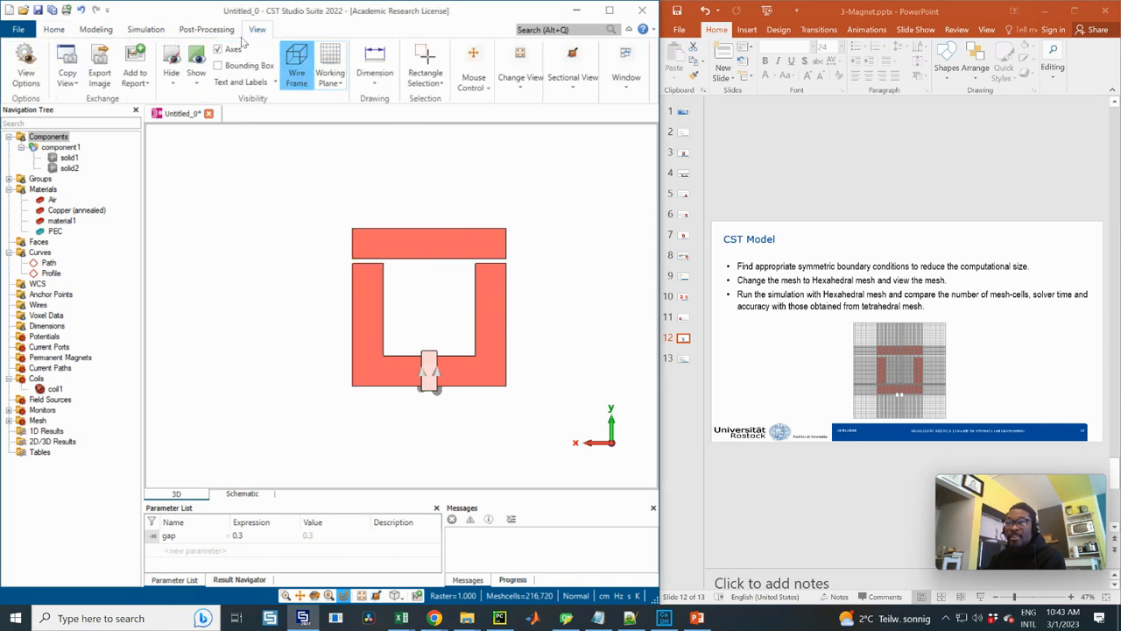
pyautogui.click(573, 87)
pyautogui.click(573, 90)
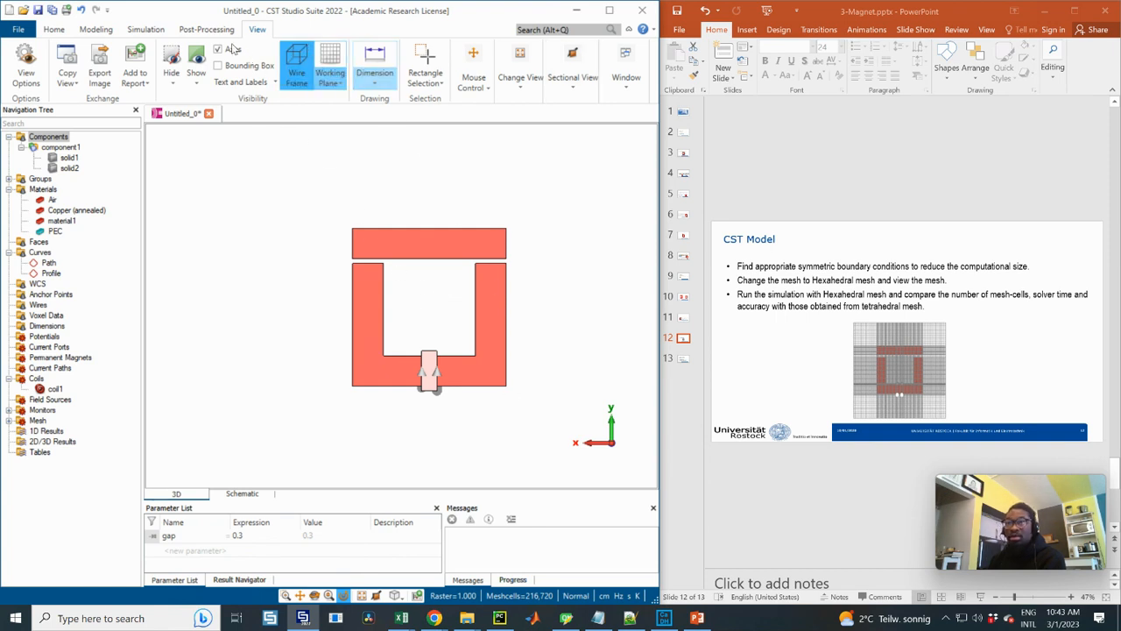
pyautogui.scroll(2, 295, 60)
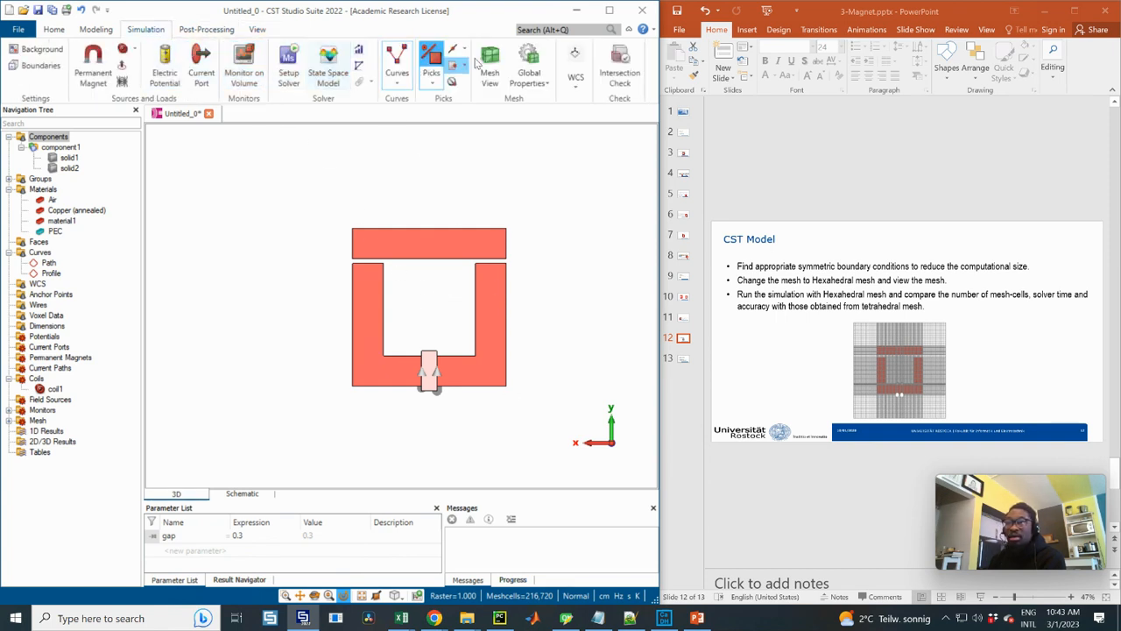
# Show the hexahedral mesh on the cutting plane normal to X at position 0
pyautogui.click(490, 66)
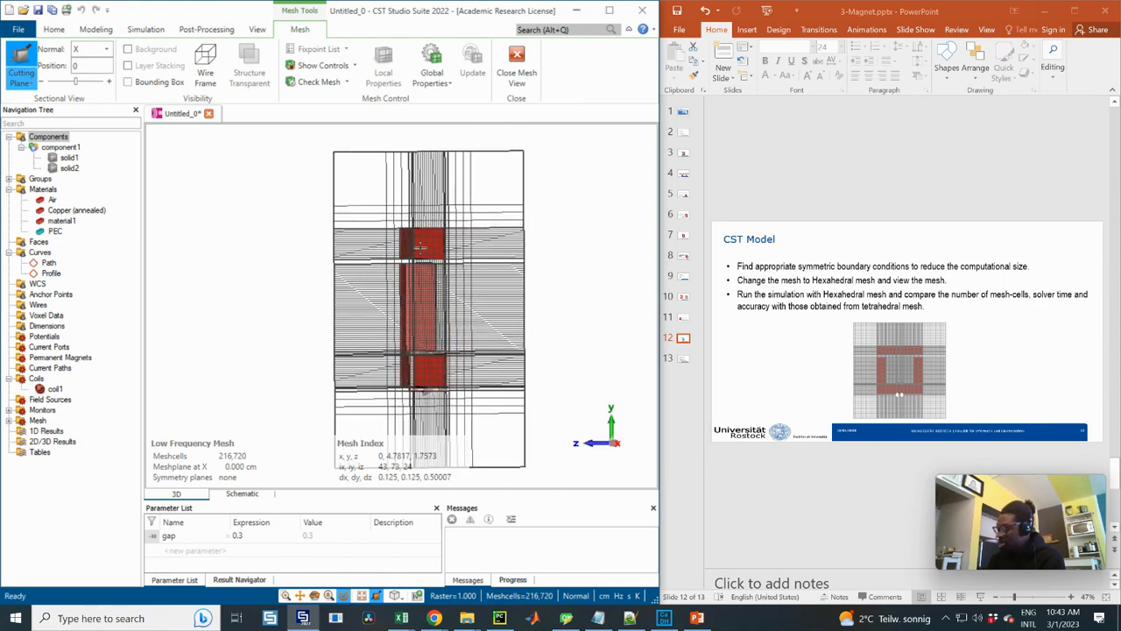
pyautogui.scroll(2, 420, 247)
pyautogui.scroll(-3, 474, 275)
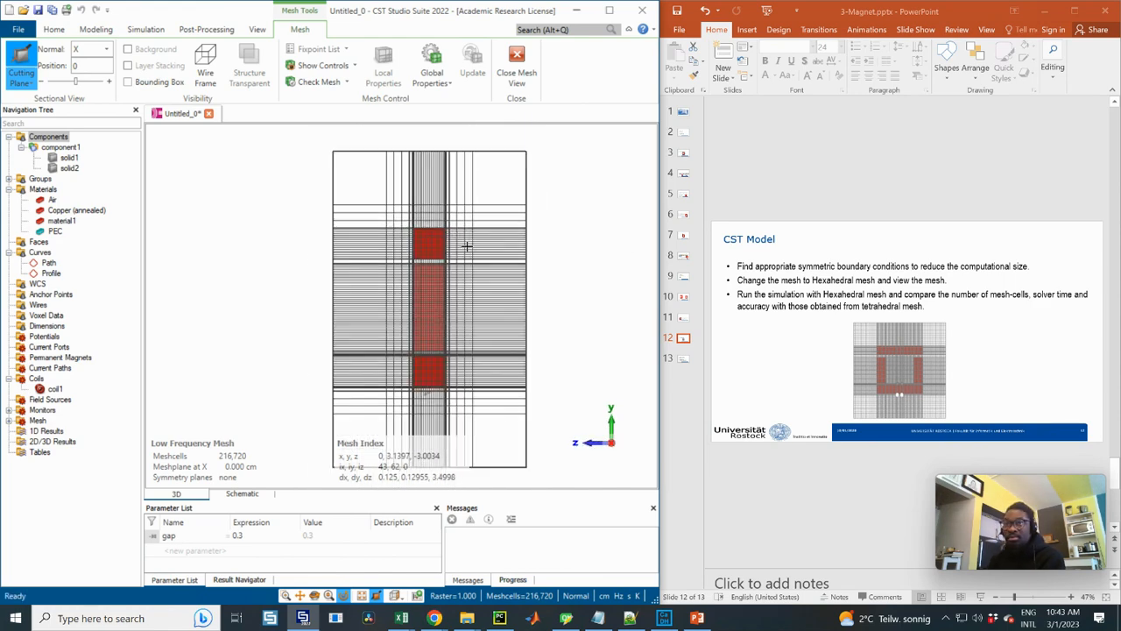
# Set the mesh cutting plane normal to Z at position 0 and inspect the hexahedral grid around the core face-on
pyautogui.click(106, 49)
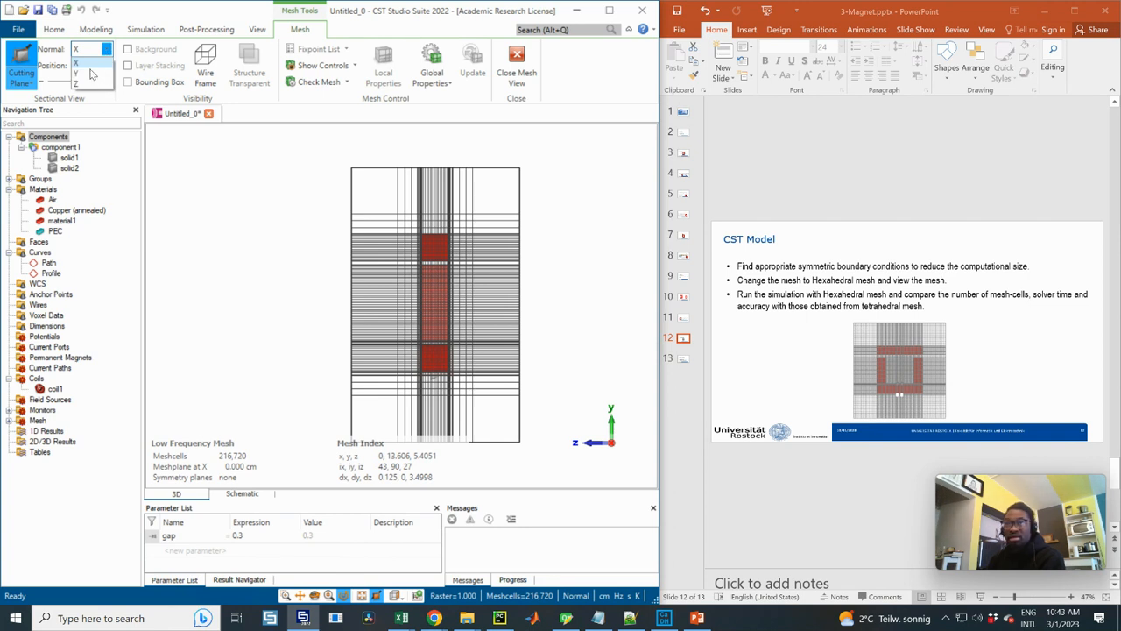
pyautogui.click(80, 81)
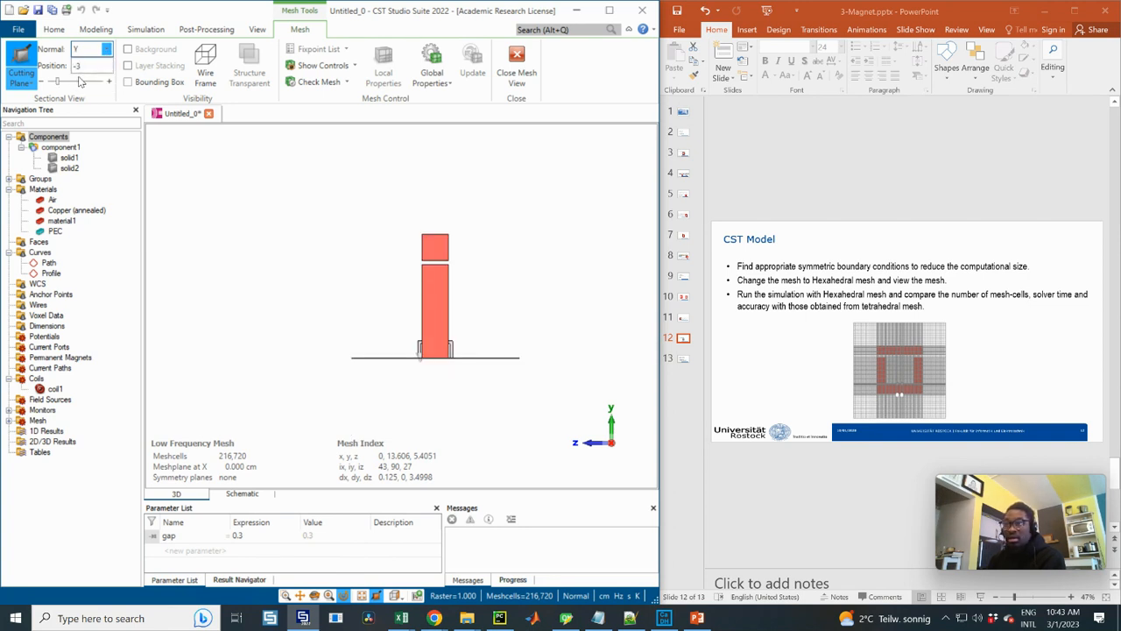
pyautogui.click(106, 50)
pyautogui.click(88, 81)
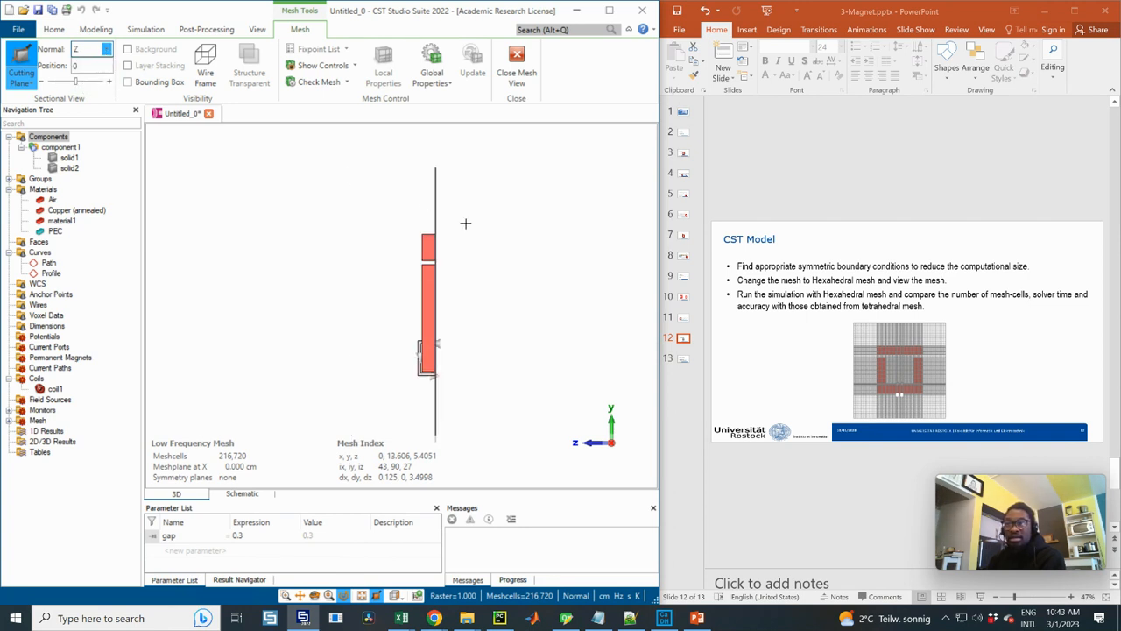
pyautogui.click(500, 230)
pyautogui.press('3')
pyautogui.scroll(3, 436, 258)
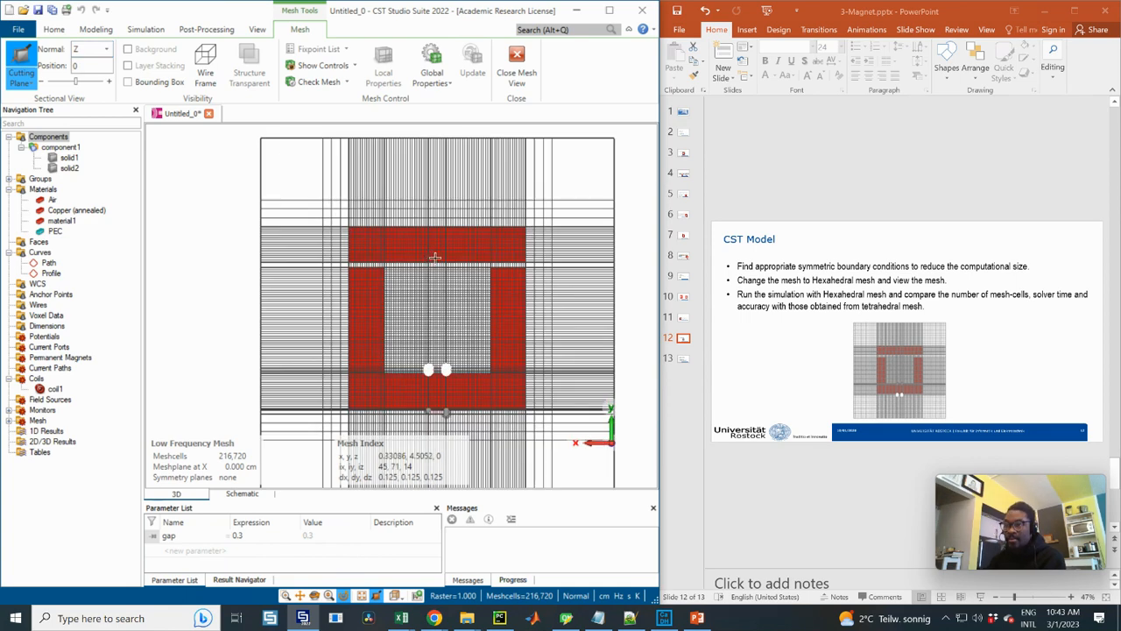
pyautogui.scroll(-2, 499, 259)
pyautogui.scroll(1, 504, 263)
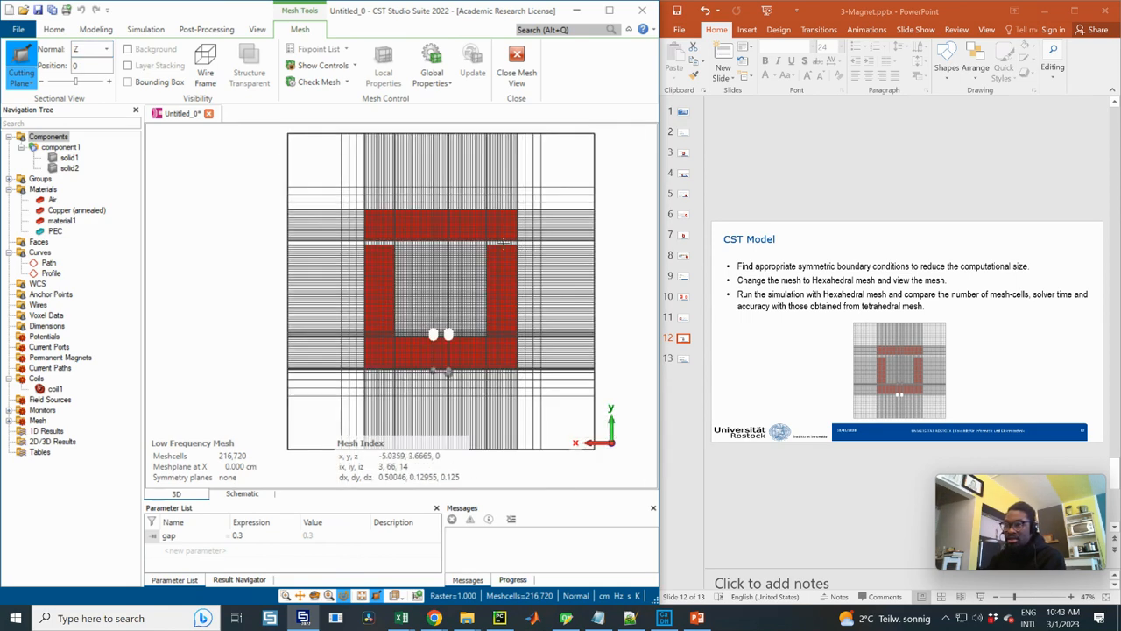
pyautogui.moveTo(445, 226); pyautogui.dragTo(419, 268, button='middle')
pyautogui.scroll(-3, 434, 295)
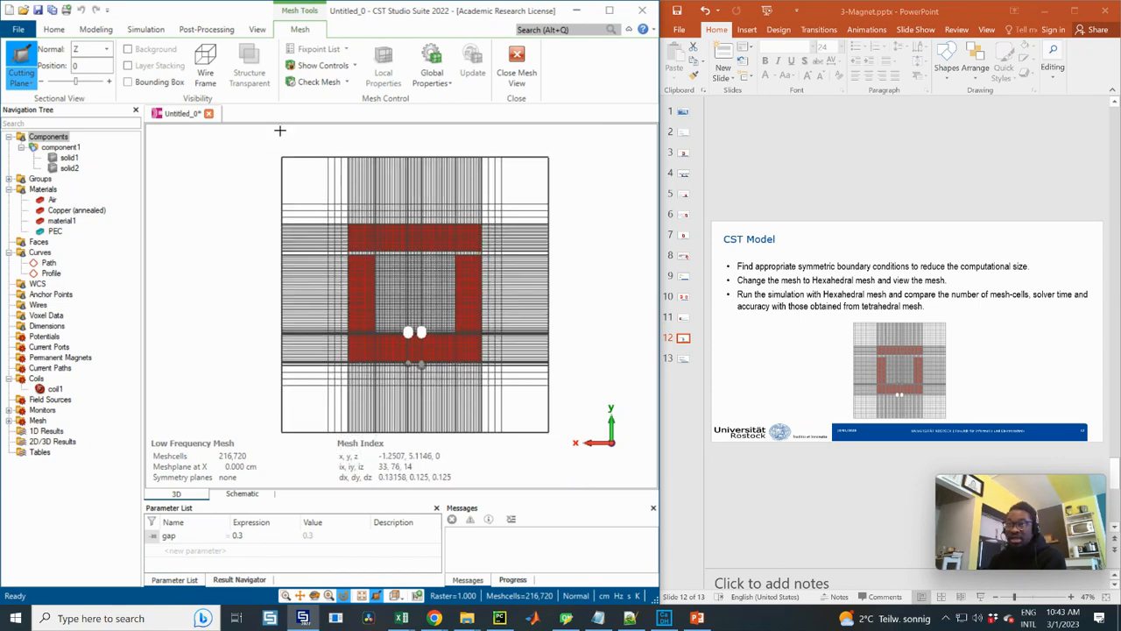
# Switch the mesh type to Tetrahedral, keeping 10 cells per max model box edge for the model
pyautogui.click(207, 29)
pyautogui.click(145, 29)
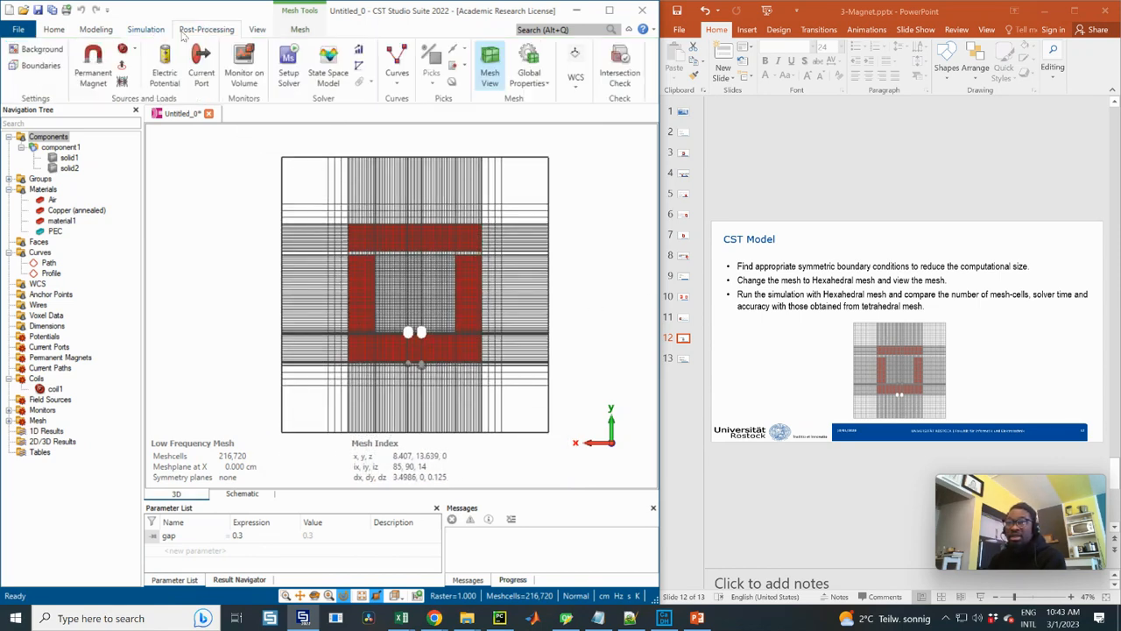
pyautogui.click(549, 83)
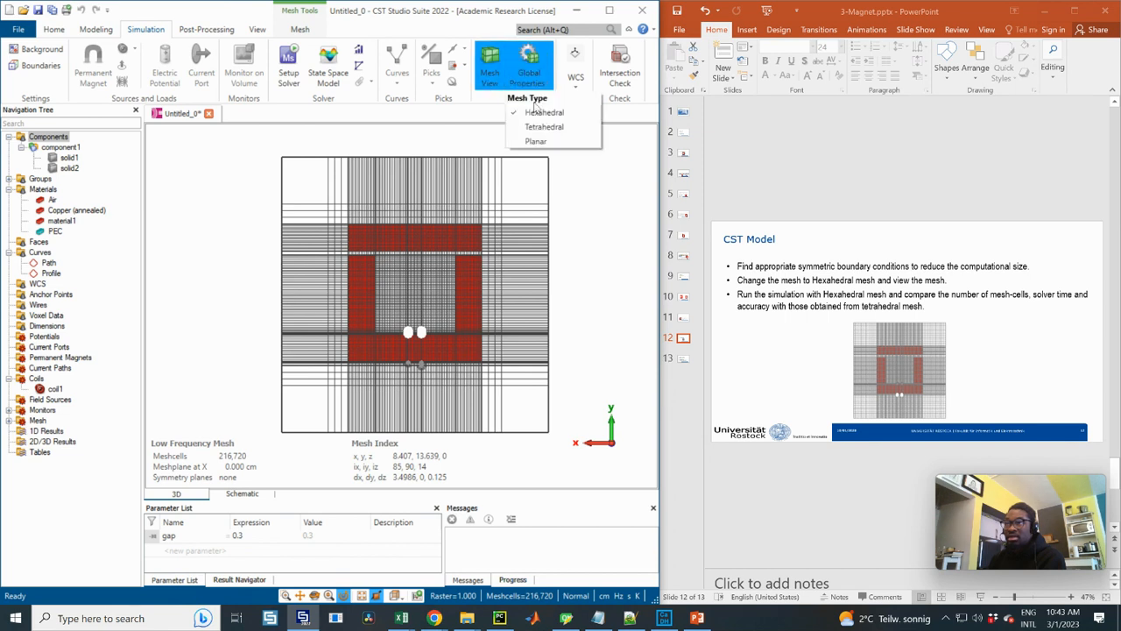
pyautogui.click(543, 123)
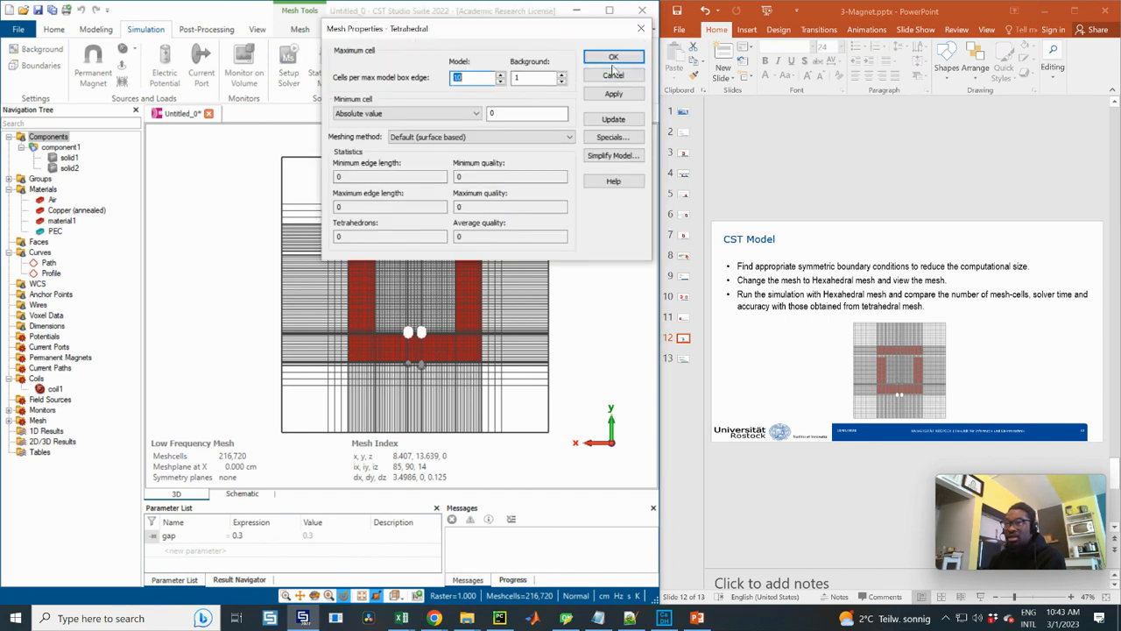
pyautogui.click(613, 57)
# Generate the tetrahedral mesh and inspect it on the core and coil at an oblique angle
pyautogui.click(484, 68)
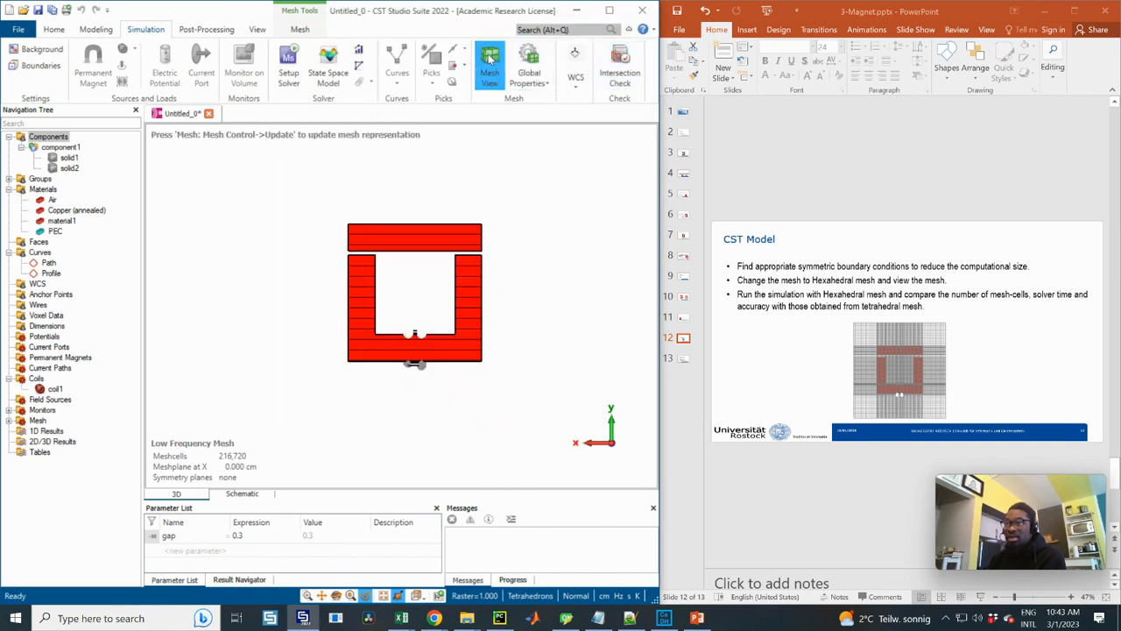
pyautogui.click(490, 58)
pyautogui.click(490, 58)
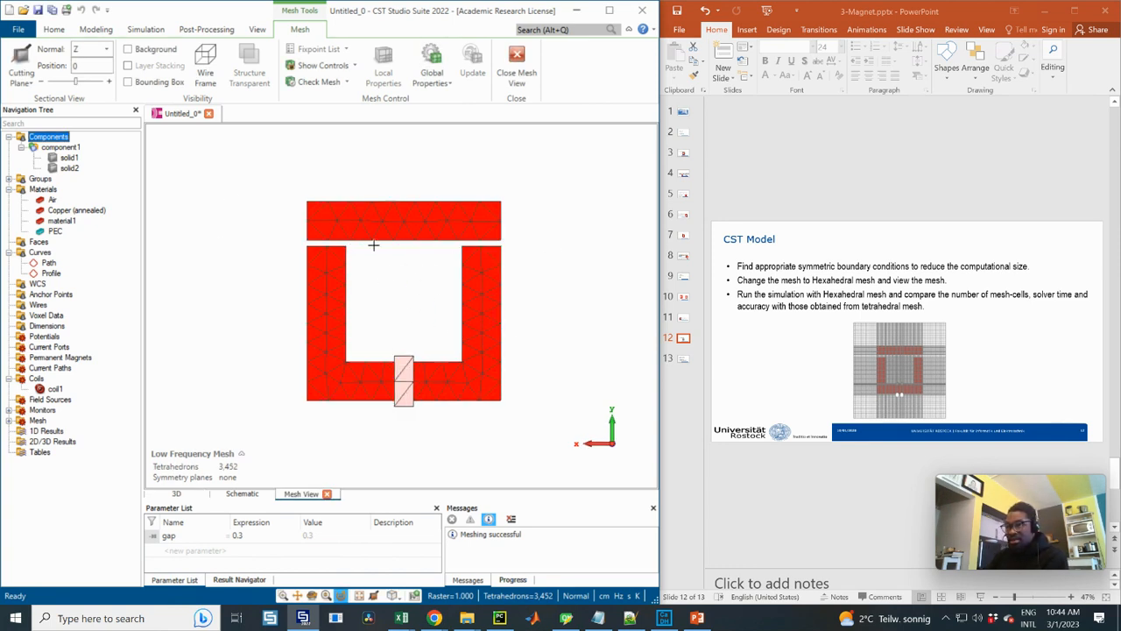
pyautogui.moveTo(420, 264); pyautogui.dragTo(467, 284)
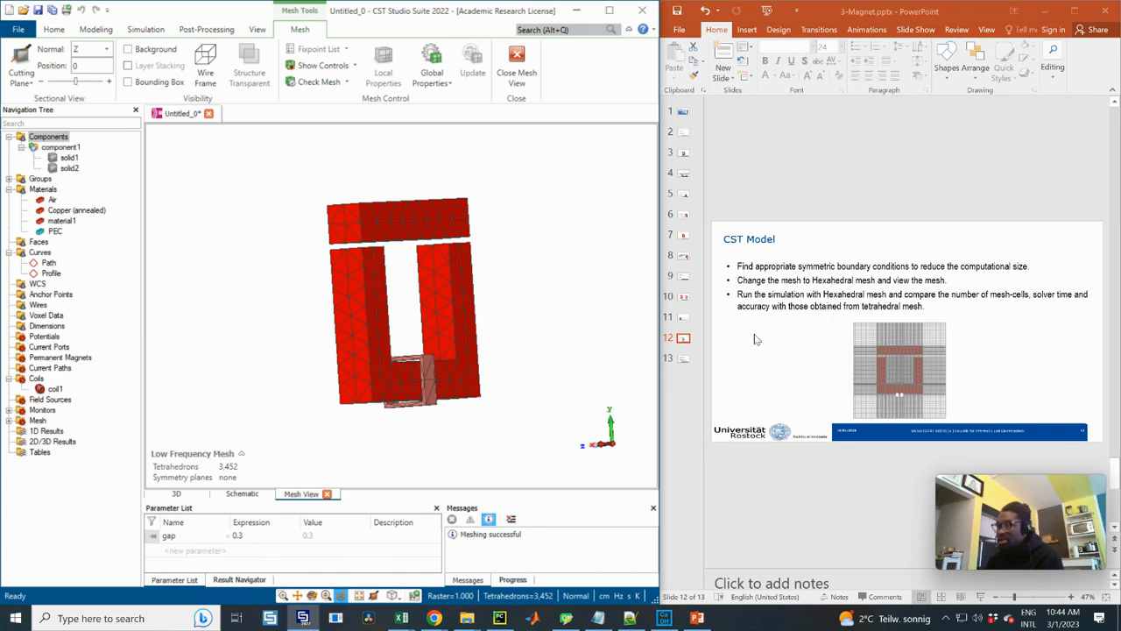
# Switch to slide 13 in PowerPoint and read through the five points on what has been learnt
pyautogui.click(684, 361)
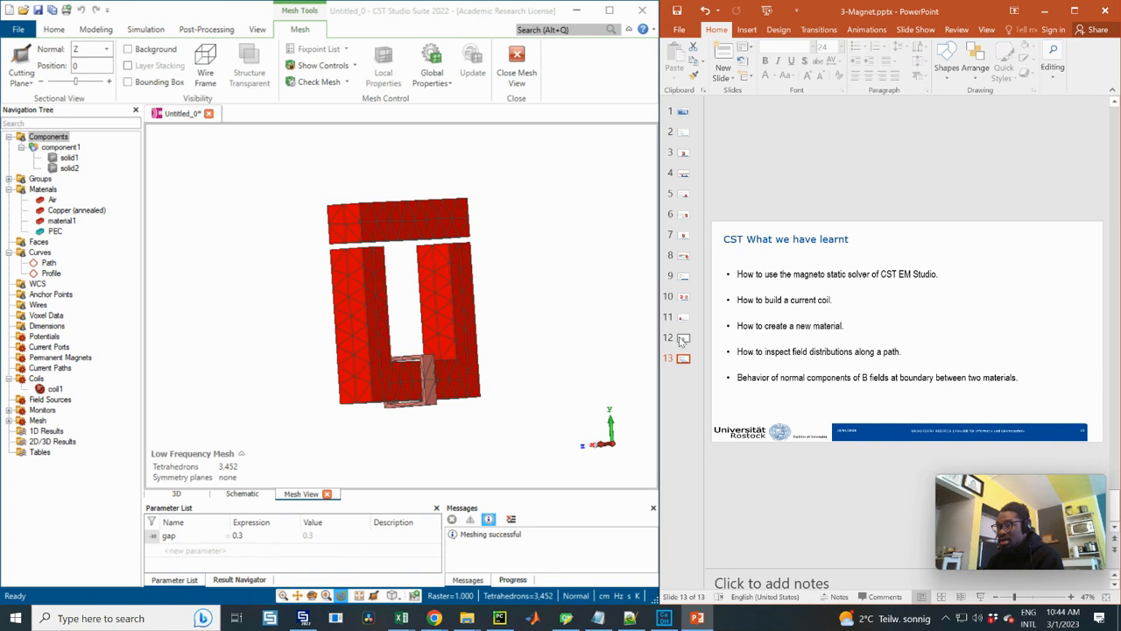
pyautogui.click(684, 340)
pyautogui.click(684, 360)
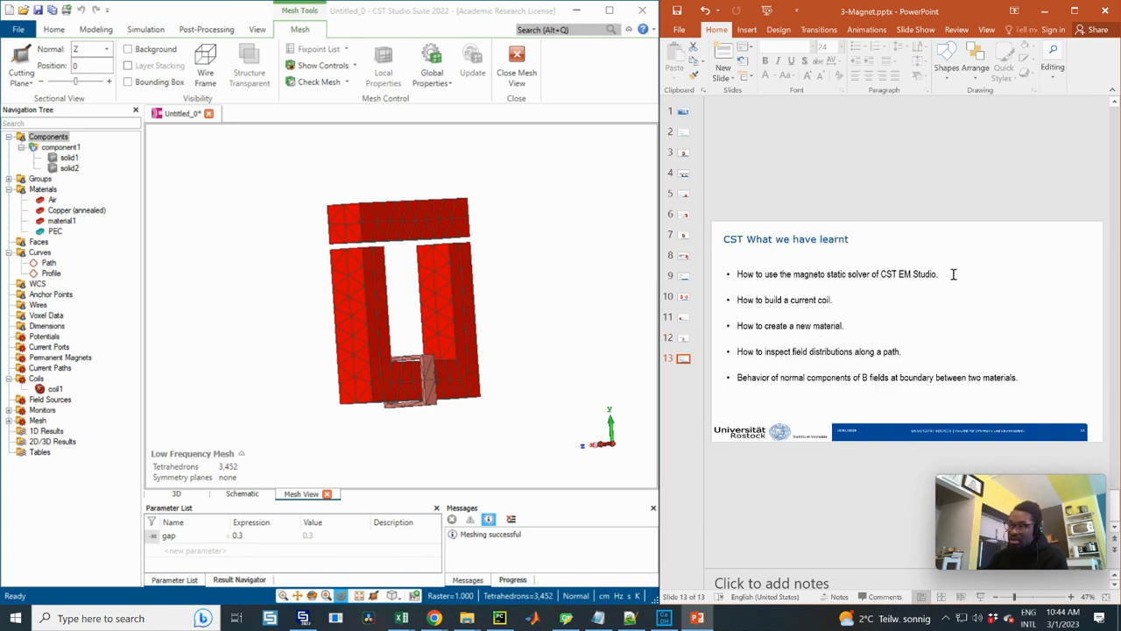
pyautogui.moveTo(952, 276); pyautogui.dragTo(753, 275)
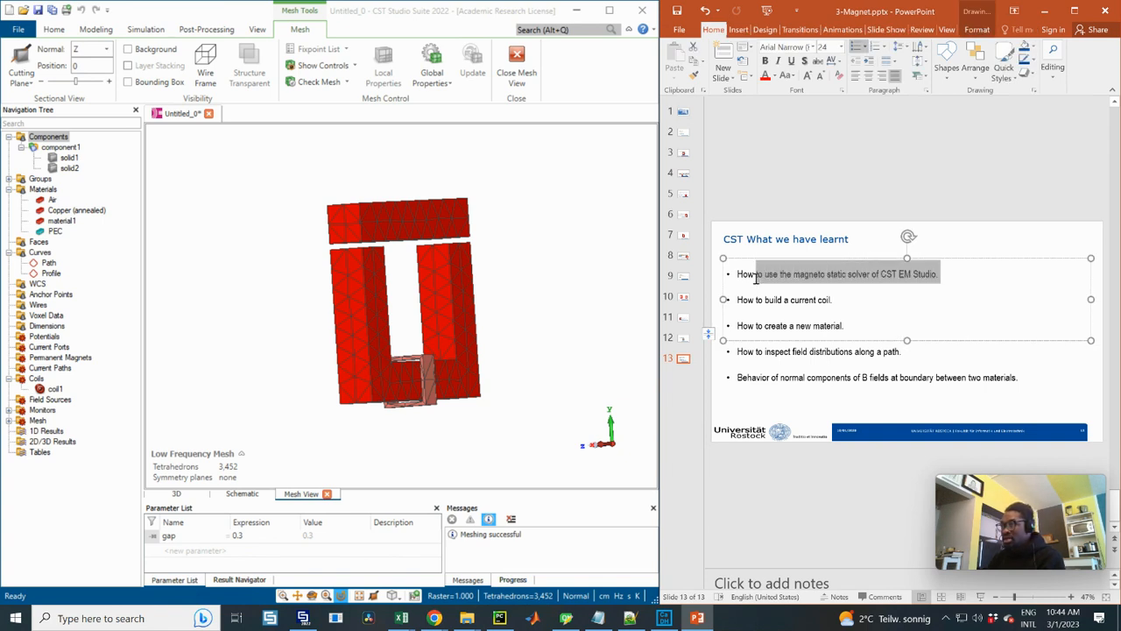
pyautogui.moveTo(836, 300); pyautogui.dragTo(763, 299)
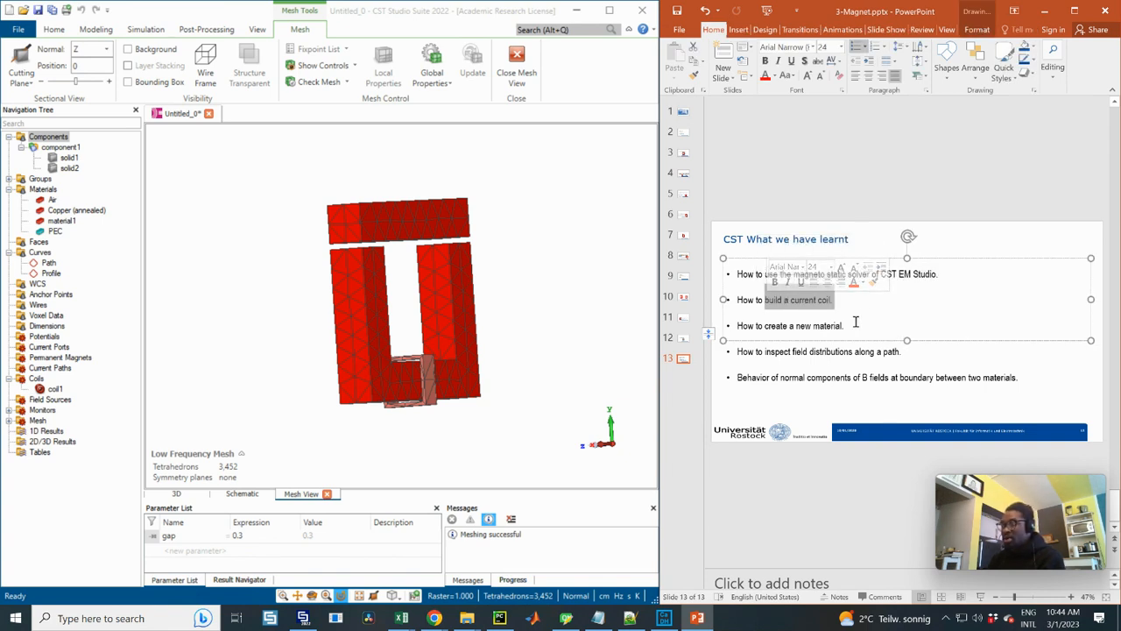
pyautogui.moveTo(845, 325); pyautogui.dragTo(765, 326)
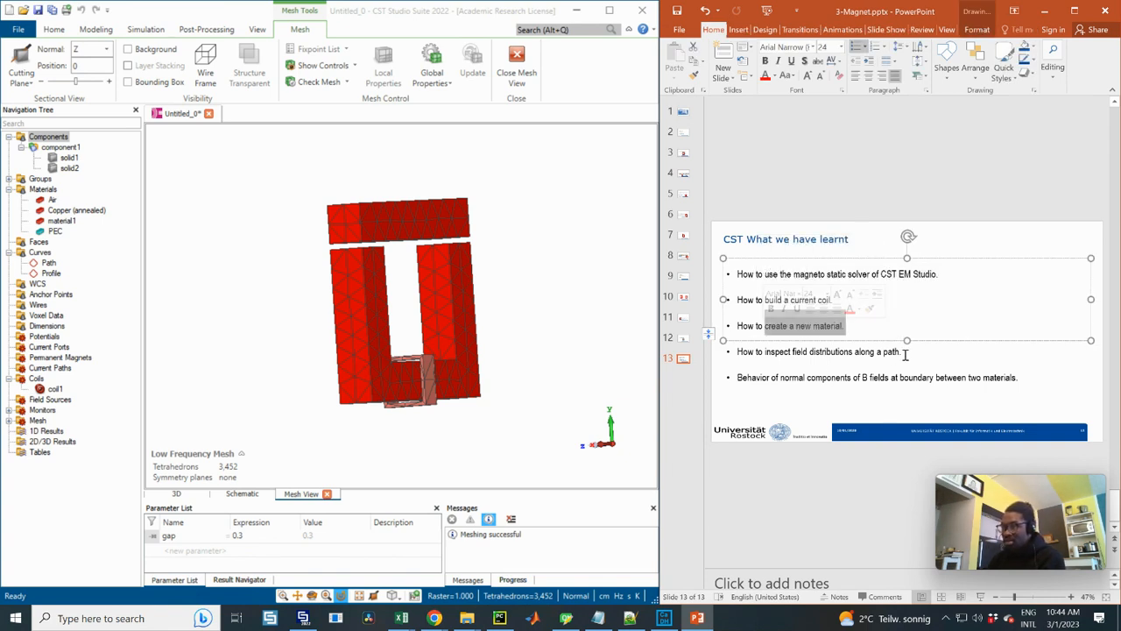
pyautogui.moveTo(902, 352); pyautogui.dragTo(741, 351)
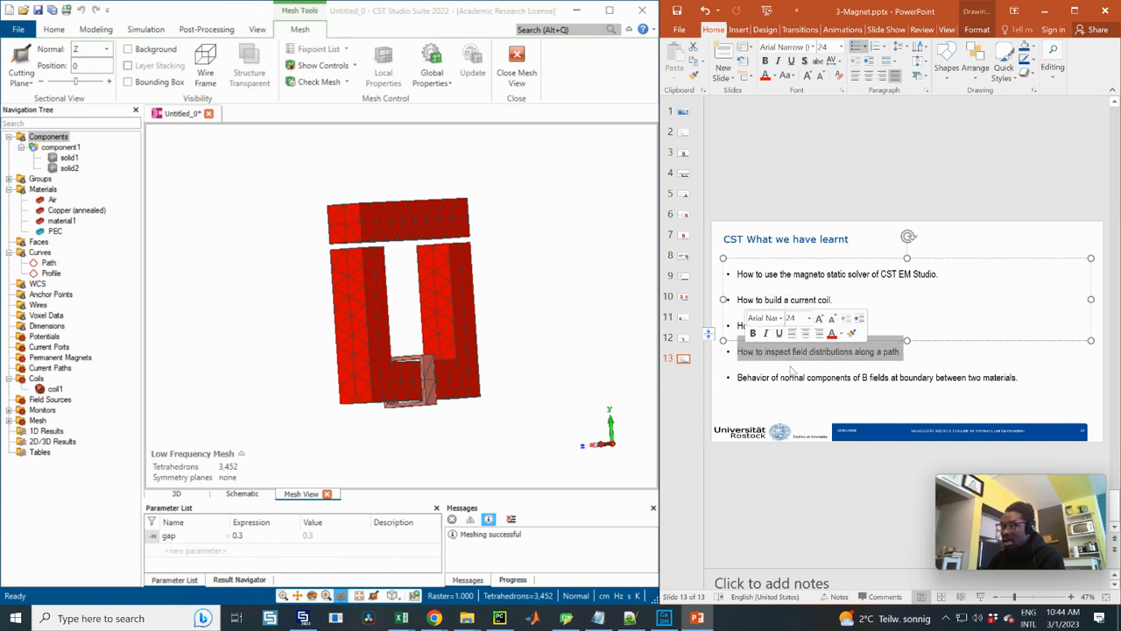
pyautogui.click(1012, 377)
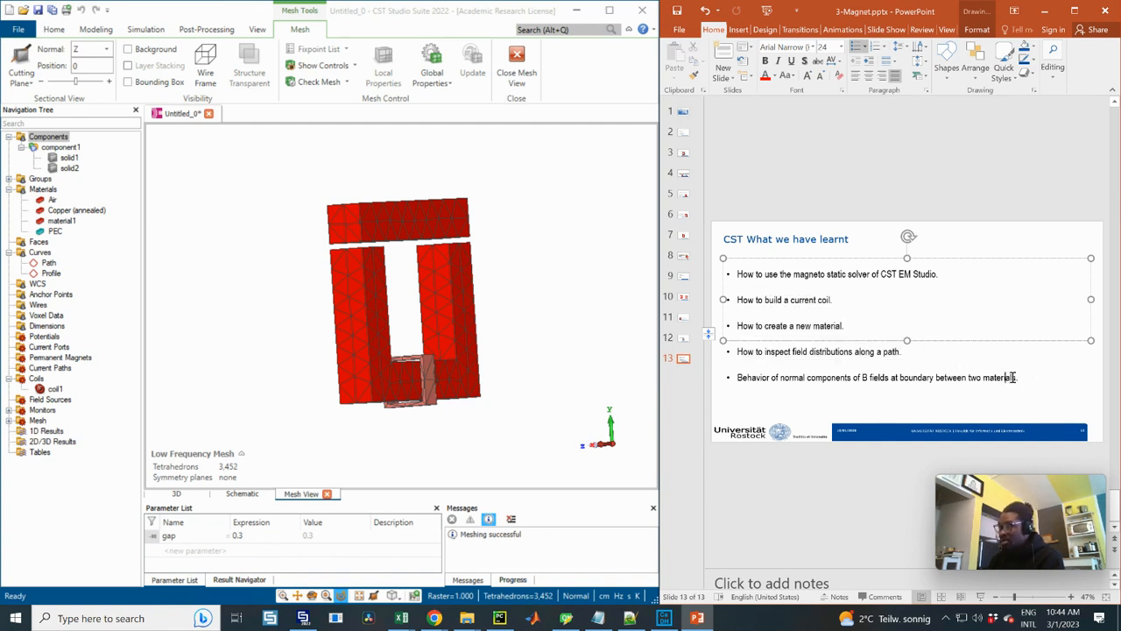
pyautogui.moveTo(1027, 377); pyautogui.dragTo(973, 382)
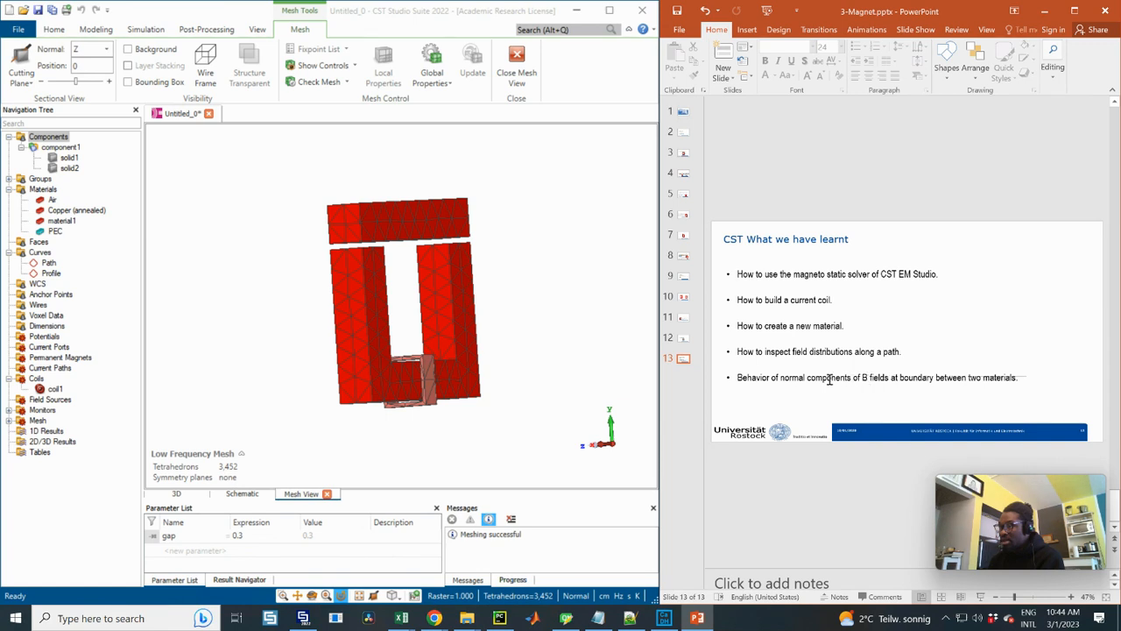
pyautogui.click(921, 378)
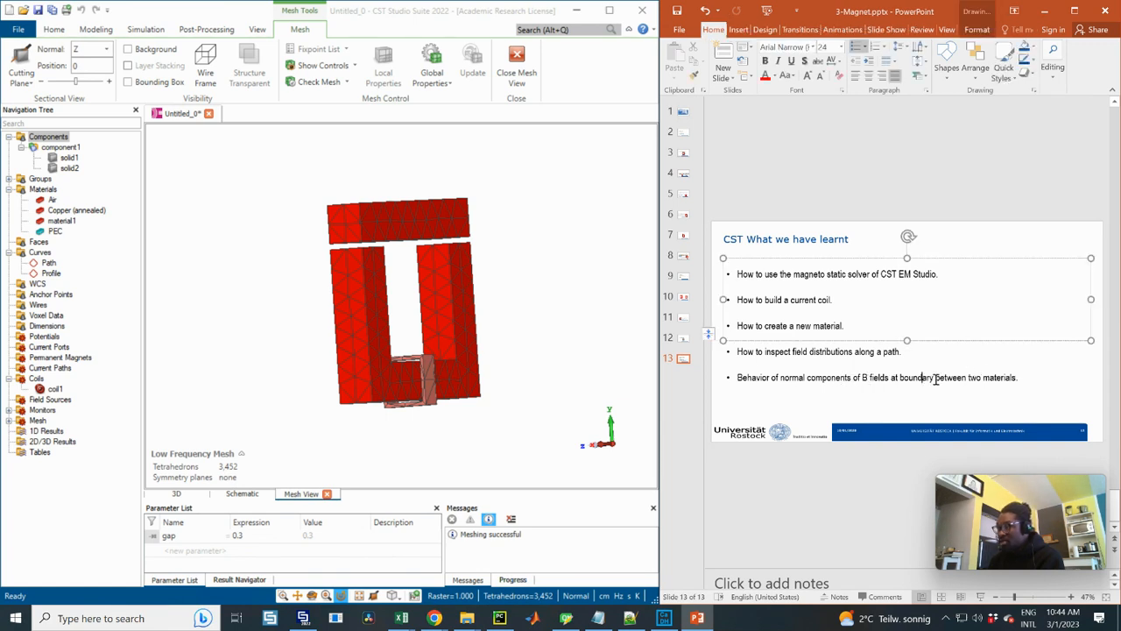
pyautogui.moveTo(935, 378); pyautogui.dragTo(1018, 378)
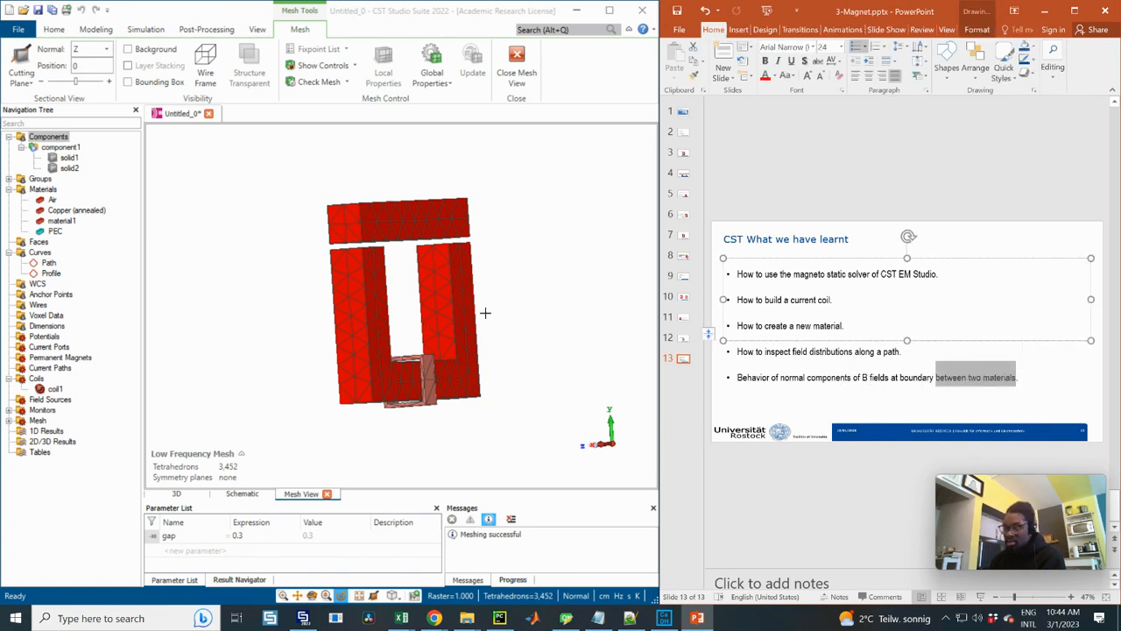
pyautogui.click(429, 276)
pyautogui.moveTo(404, 294); pyautogui.dragTo(501, 303)
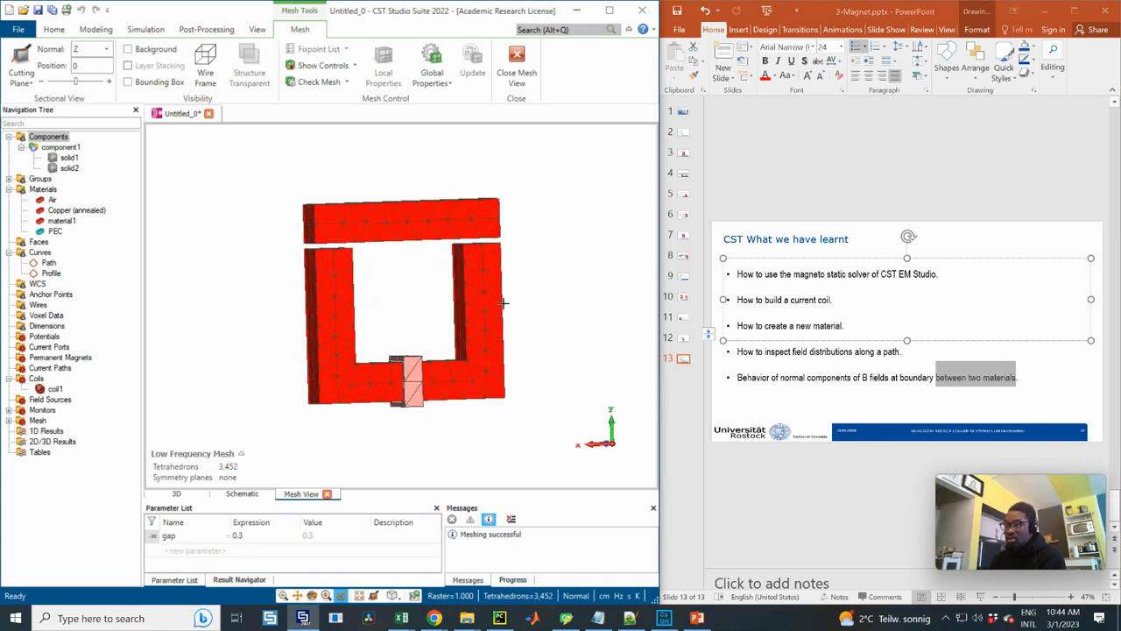
pyautogui.moveTo(431, 314); pyautogui.dragTo(456, 319)
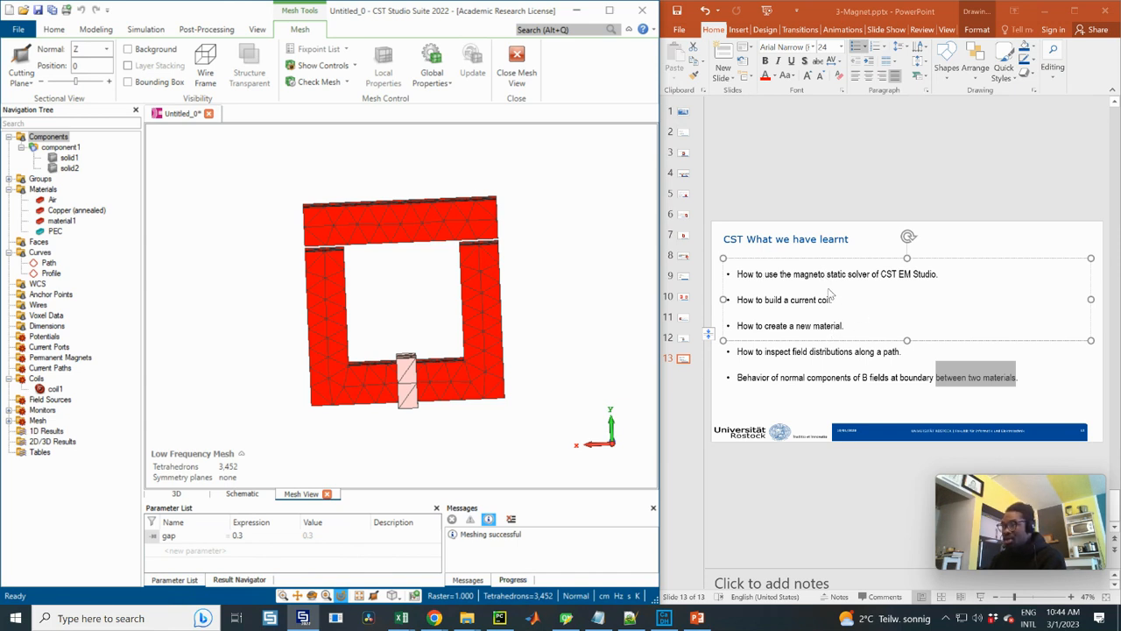
# Extend the bullet text box on slide 13 downward so that it encloses all five points
pyautogui.click(908, 349)
pyautogui.click(909, 383)
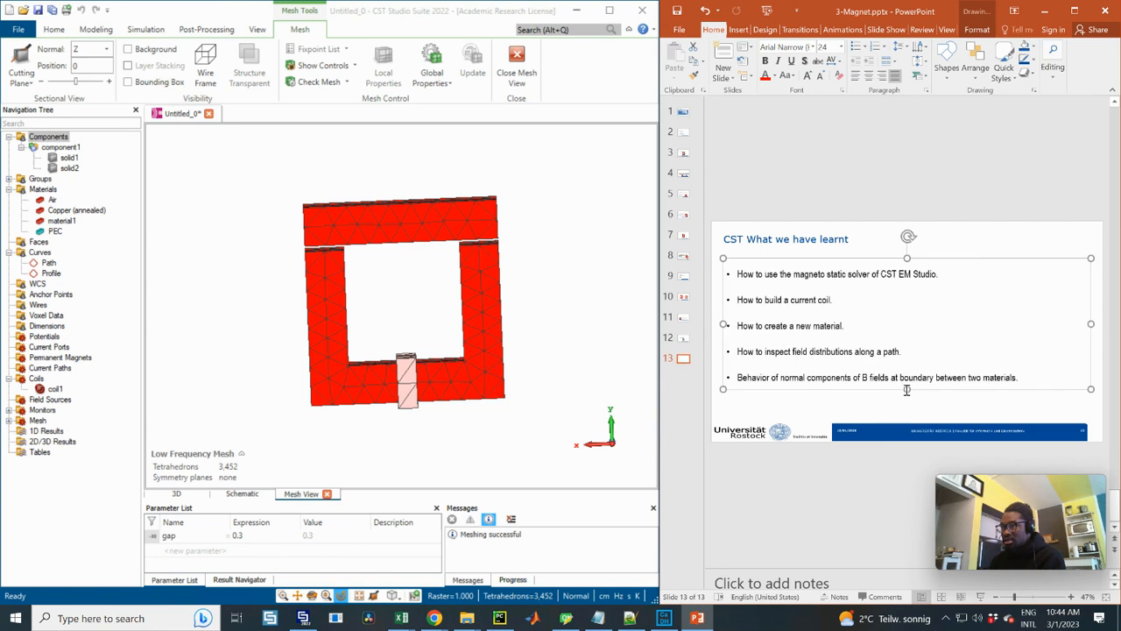